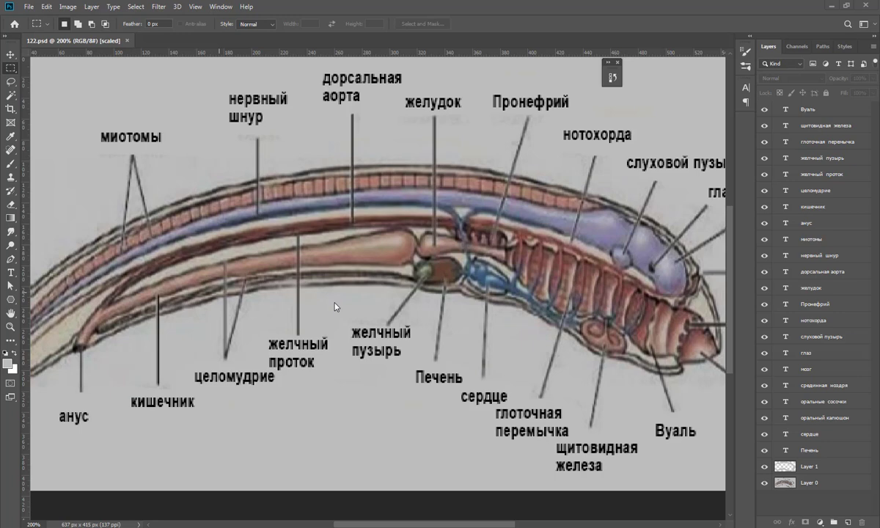
# - Zoom out to see the whole labelled lancelet diagram, then zoom back in on it
pyautogui.hotkey('ctrl', '-')
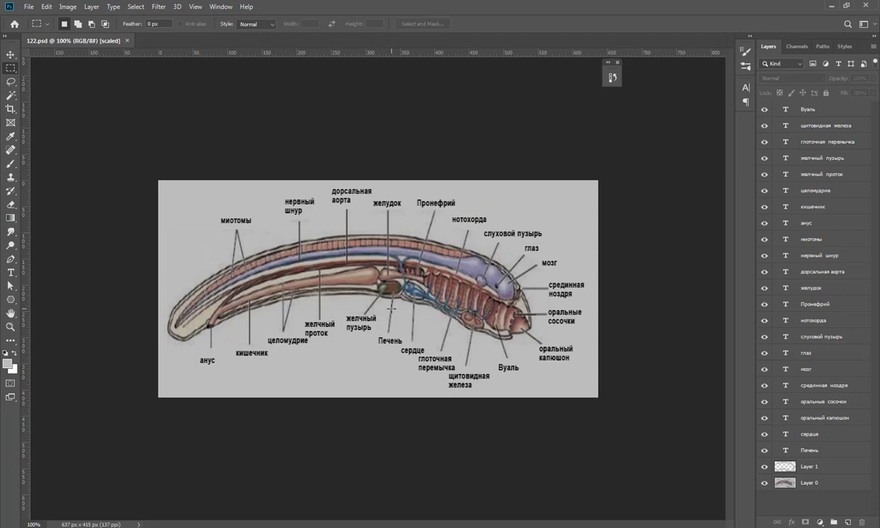
pyautogui.hotkey('ctrl', '+')
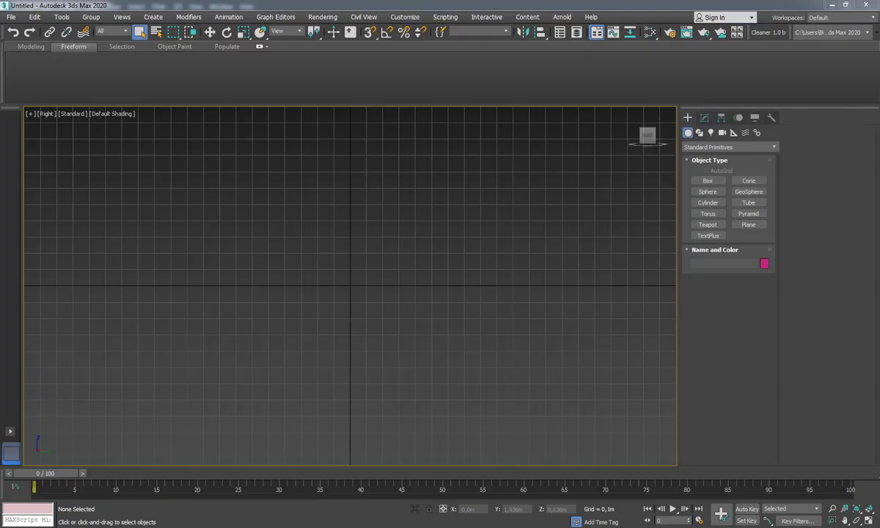
# - Create a rectangular plane in the Right view for the lancelet diagram
pyautogui.moveTo(214, 175); pyautogui.dragTo(532, 376)
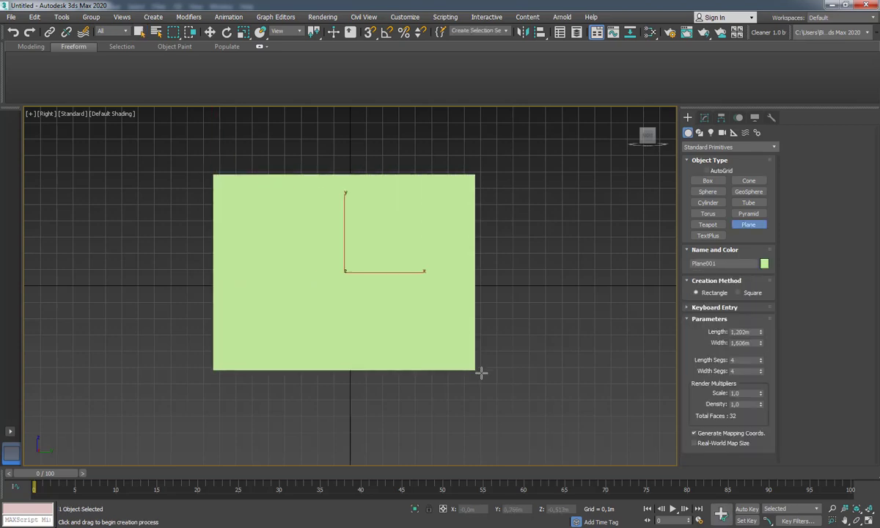
pyautogui.rightClick(585, 420)
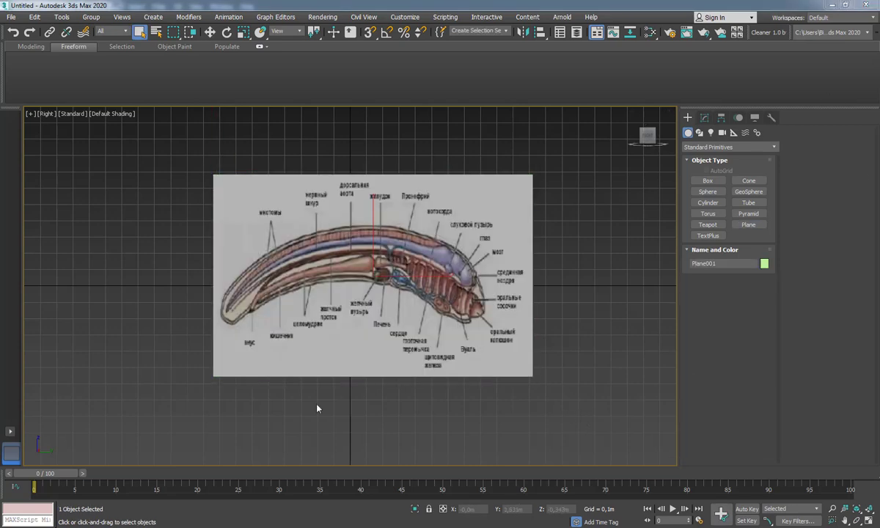
pyautogui.scroll(3, 389, 301)
# - Scale the textured diagram plane wider to match the image proportions
pyautogui.rightClick(389, 301)
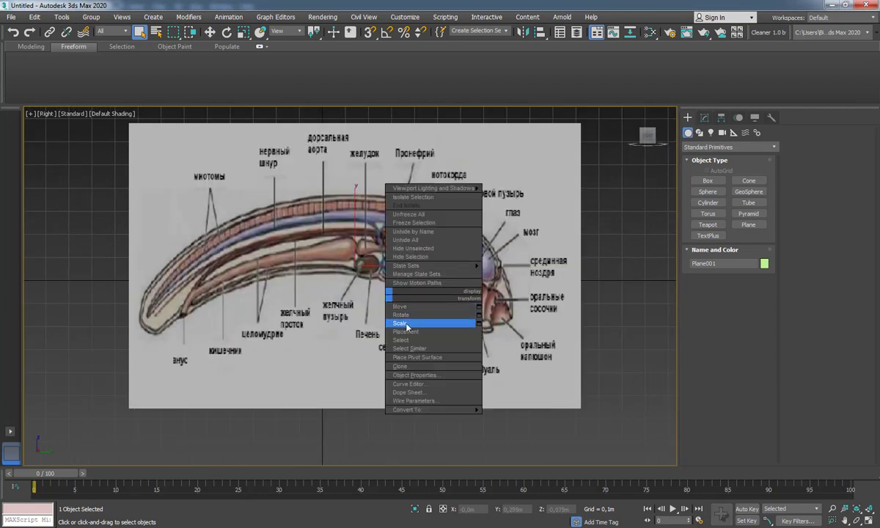
pyautogui.click(413, 323)
pyautogui.moveTo(411, 265); pyautogui.dragTo(439, 265)
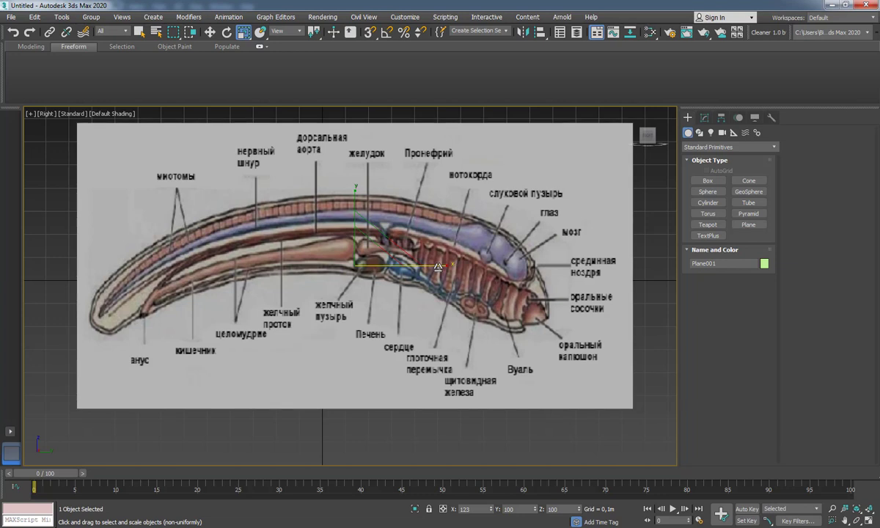
pyautogui.moveTo(367, 253); pyautogui.dragTo(433, 477)
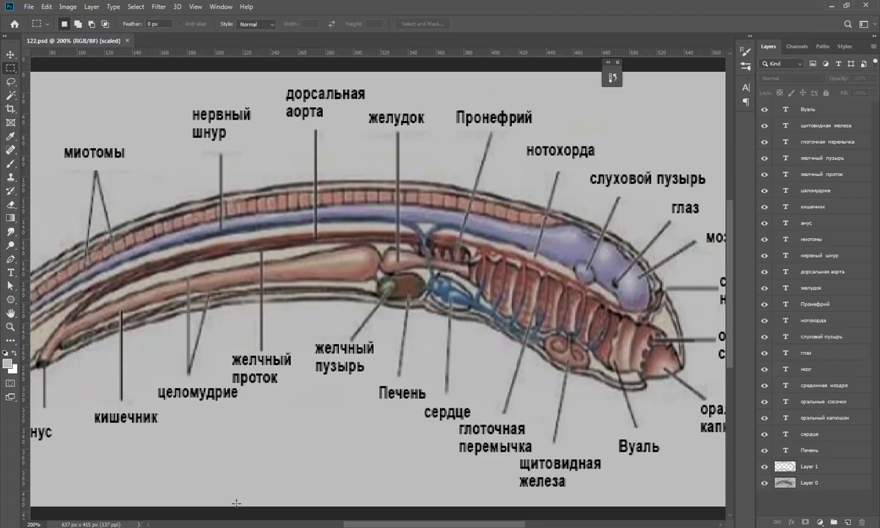
# - Extend the diagram's canvas above and below with the Crop tool
pyautogui.keyDown('alt'); pyautogui.scroll(-3, 430, 291); pyautogui.keyUp('alt')
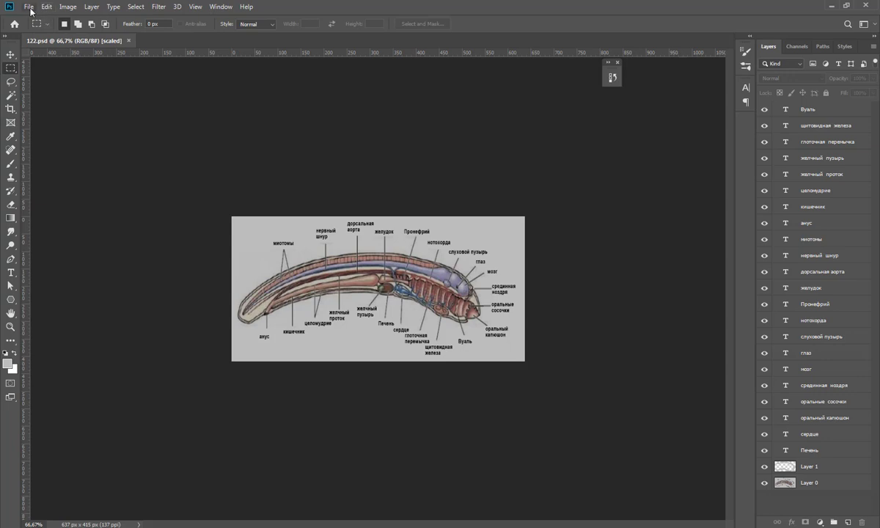
pyautogui.press('c')
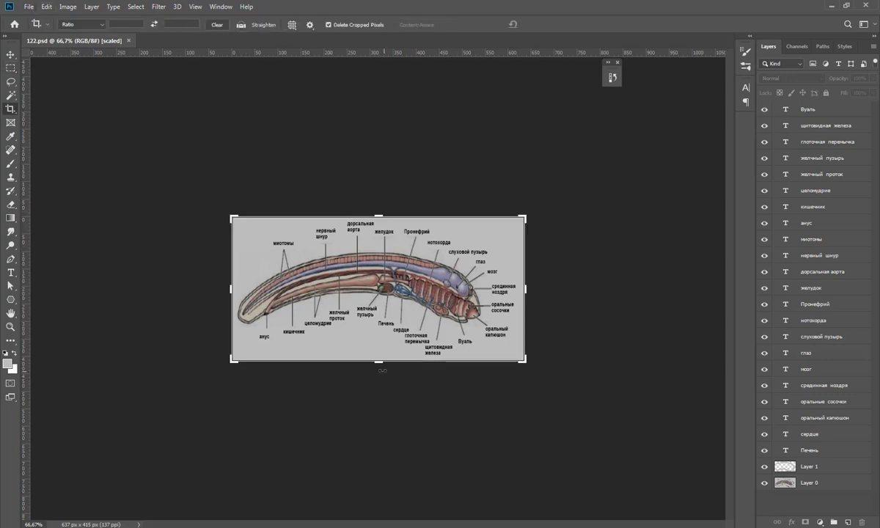
pyautogui.moveTo(379, 361); pyautogui.dragTo(379, 406)
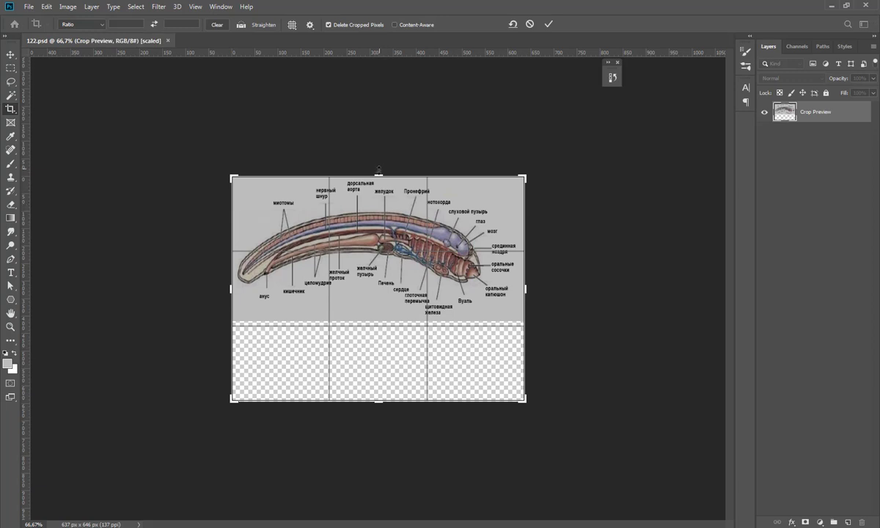
pyautogui.moveTo(378, 176); pyautogui.dragTo(382, 142)
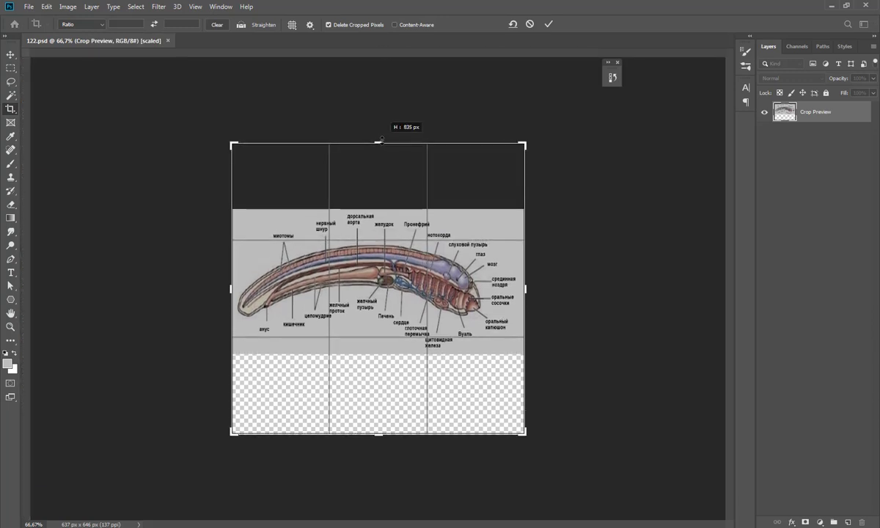
pyautogui.press('Return')
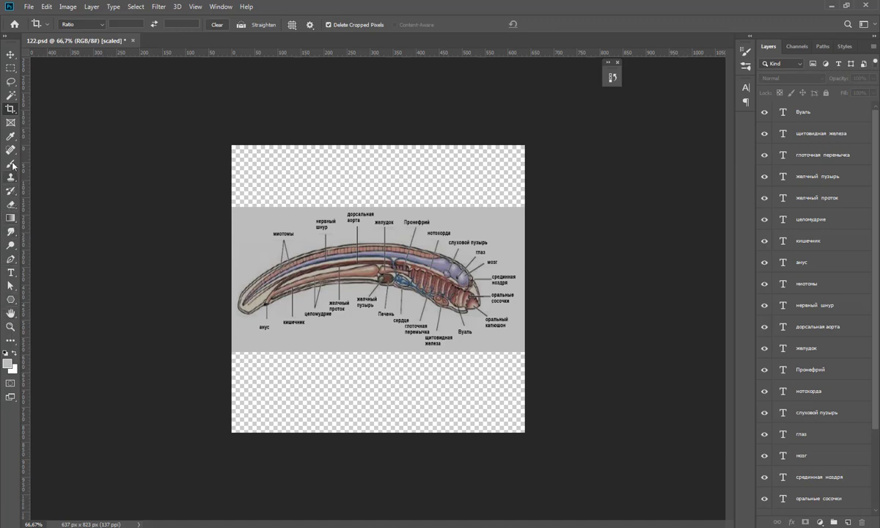
# - Add a new layer beneath Layer 0 and fill it with the sampled light grey
pyautogui.click(10, 136)
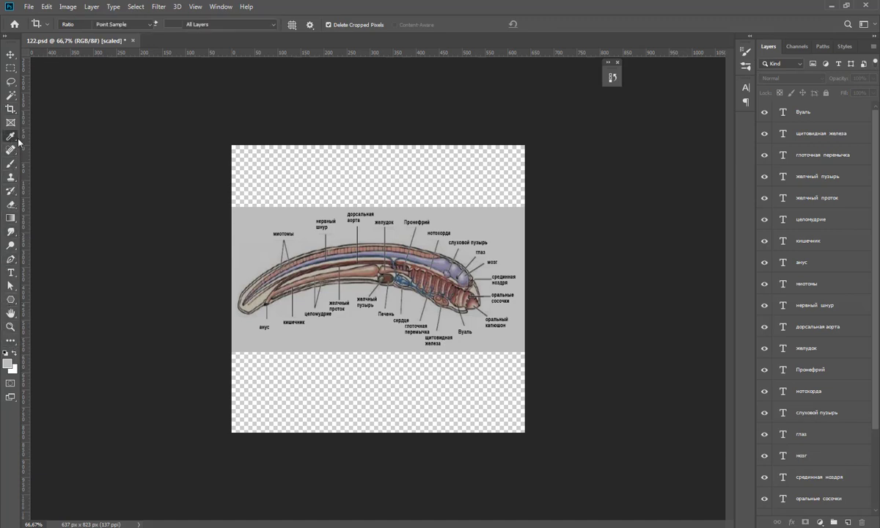
pyautogui.scroll(-3, 820, 389)
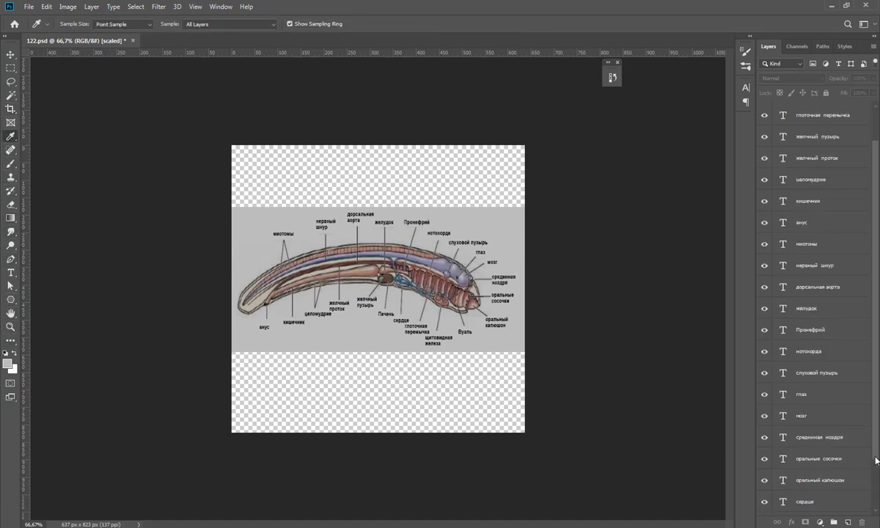
pyautogui.click(855, 506)
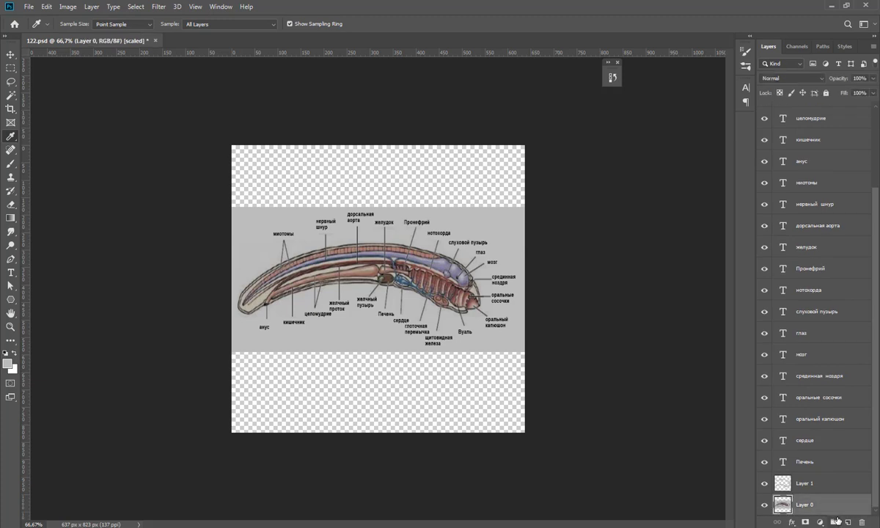
pyautogui.keyDown('ctrl'); pyautogui.keyDown('alt'); pyautogui.click(838, 521); pyautogui.keyUp('alt'); pyautogui.keyUp('ctrl')
pyautogui.press('Return')
pyautogui.hotkey('ctrl', 'BackSpace')
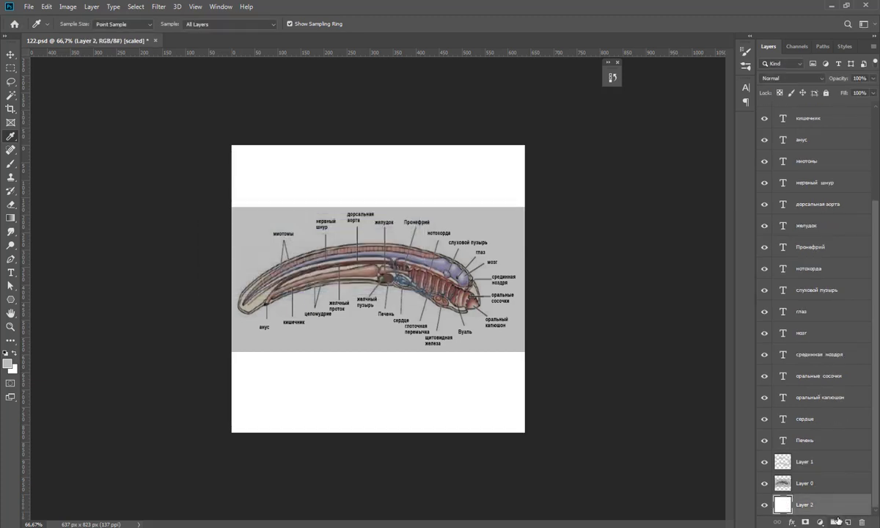
pyautogui.hotkey('alt', 'BackSpace')
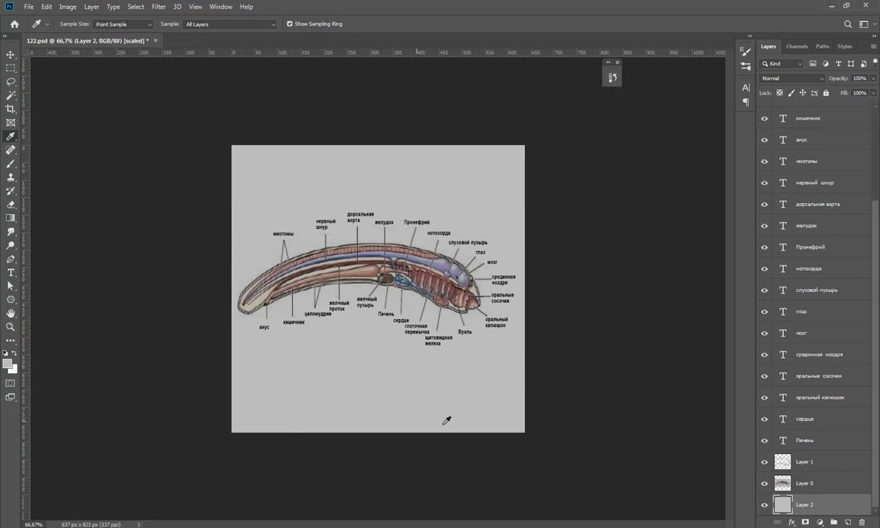
pyautogui.click(11, 67)
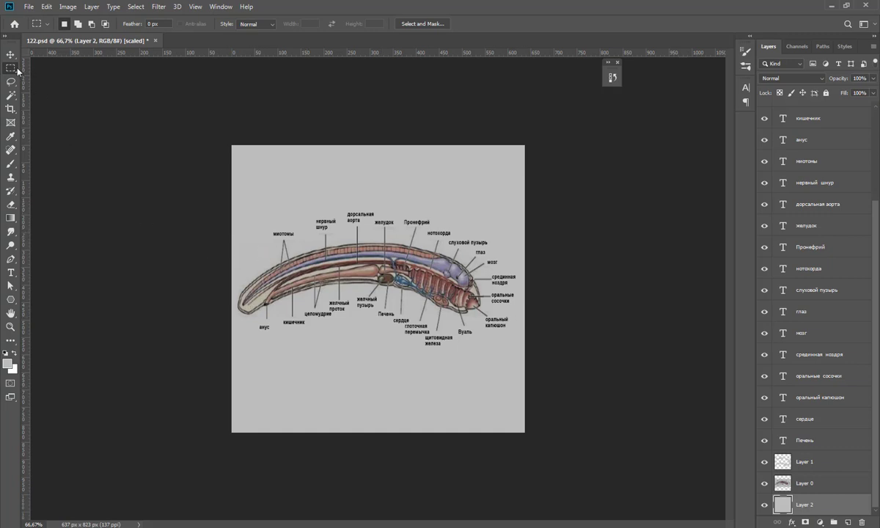
pyautogui.click(66, 8)
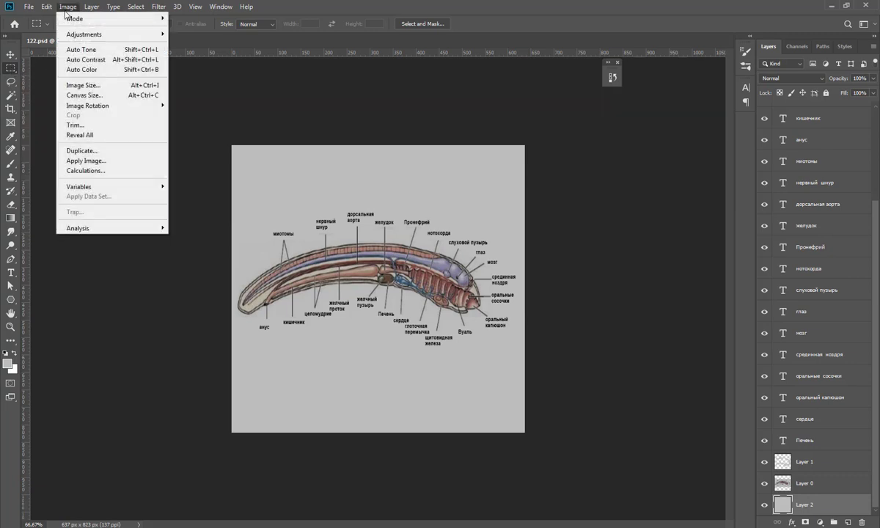
pyautogui.click(72, 86)
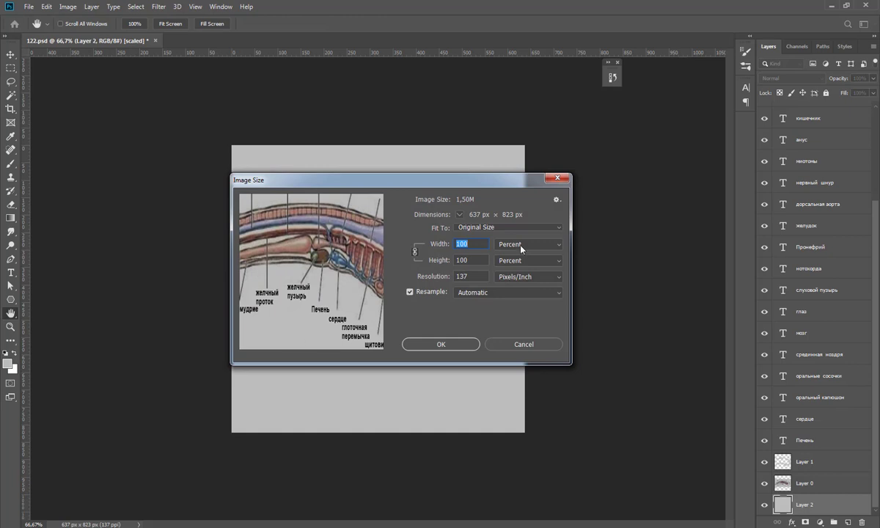
pyautogui.click(522, 246)
pyautogui.click(516, 270)
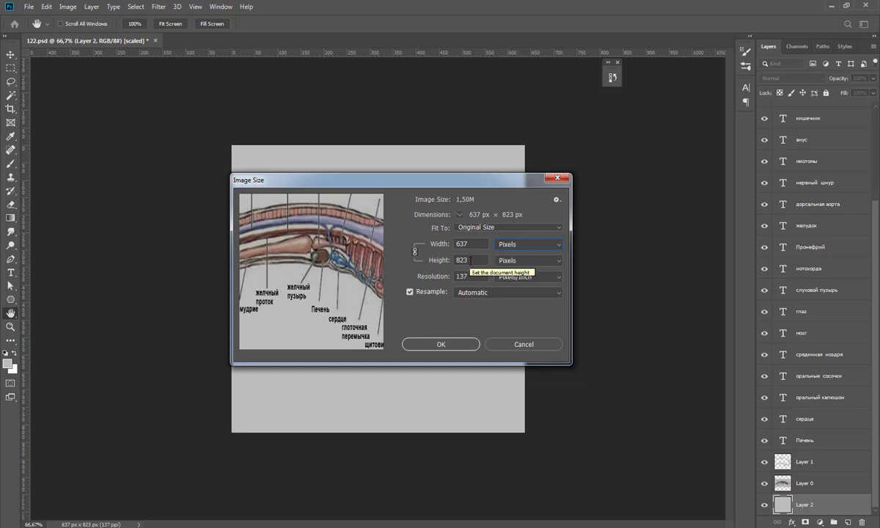
pyautogui.doubleClick(472, 260)
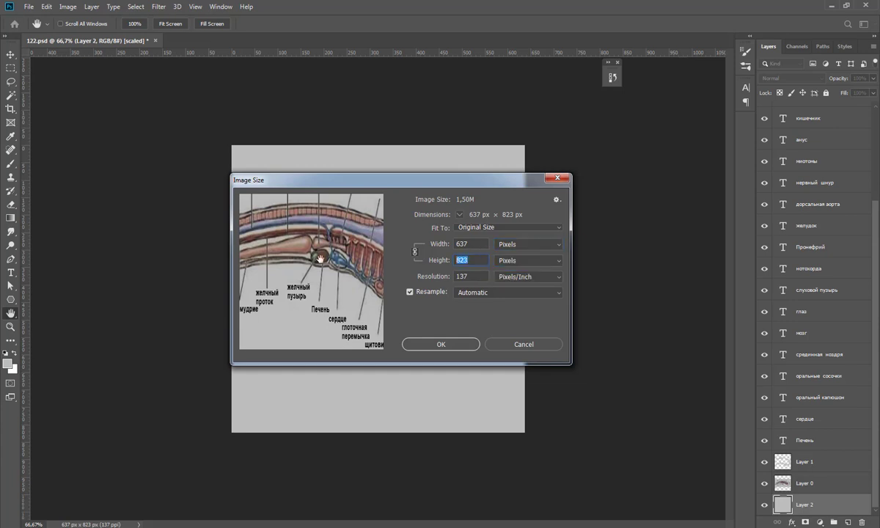
pyautogui.write('512')
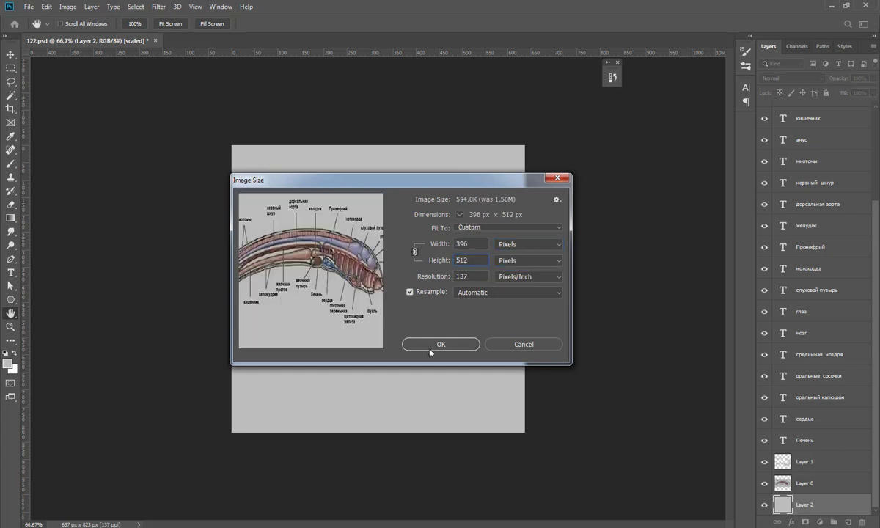
pyautogui.click(557, 177)
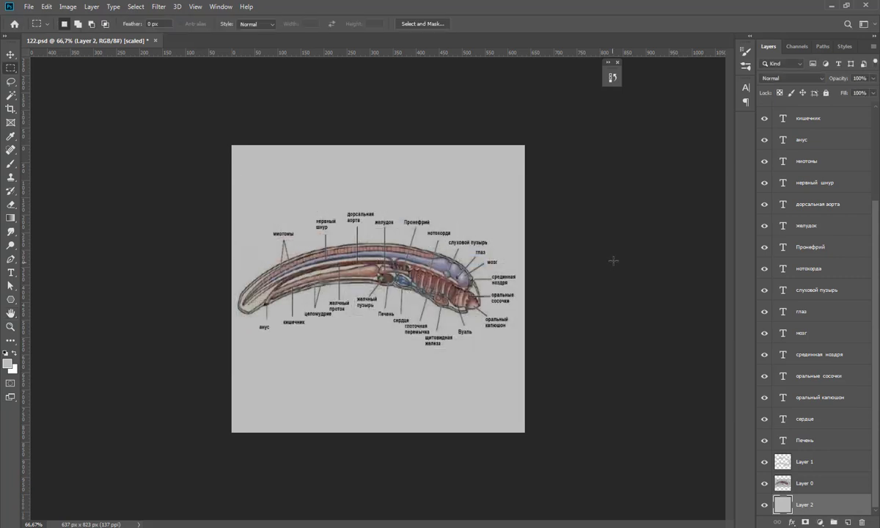
pyautogui.click(67, 9)
pyautogui.click(80, 84)
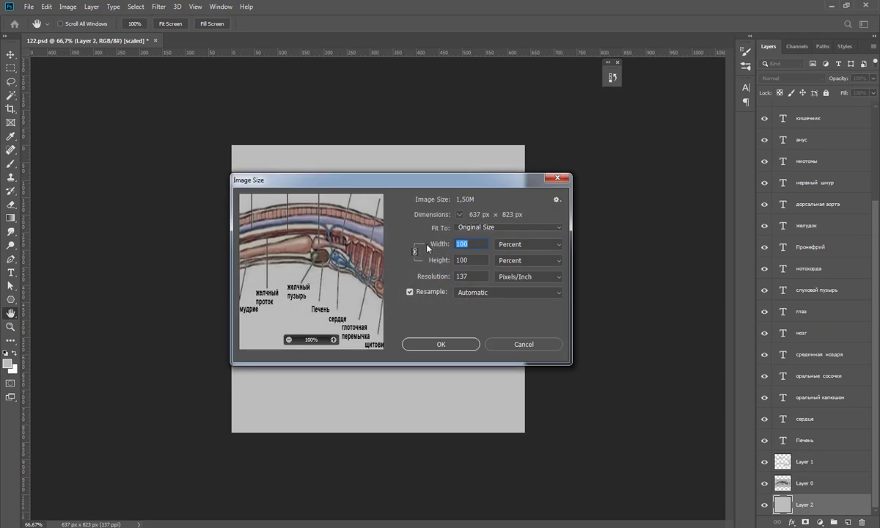
pyautogui.click(557, 178)
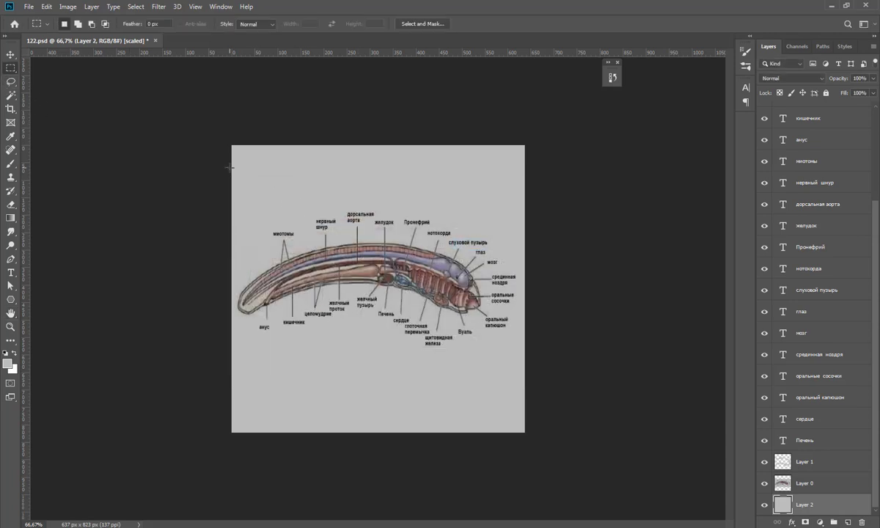
# - Select the diagram area and crop the canvas to it, trimming it to 623 × 823 px
pyautogui.moveTo(230, 167); pyautogui.dragTo(568, 418)
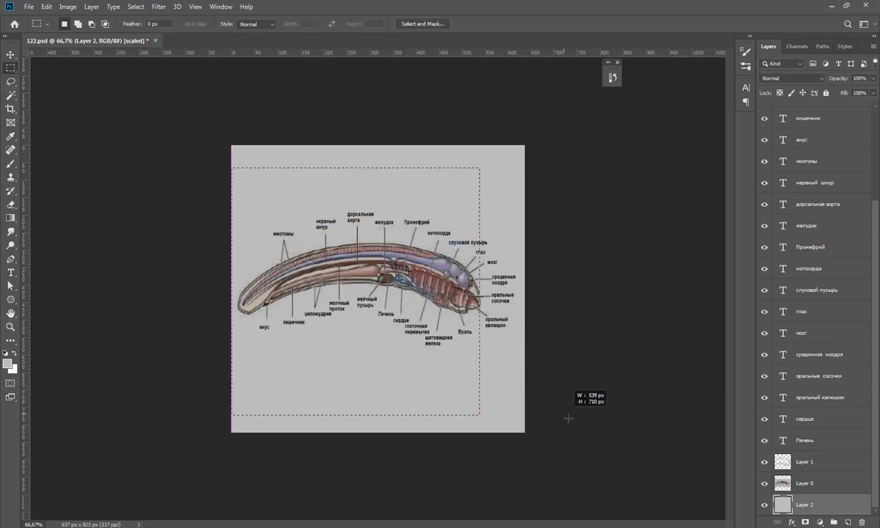
pyautogui.moveTo(569, 418); pyautogui.dragTo(569, 419)
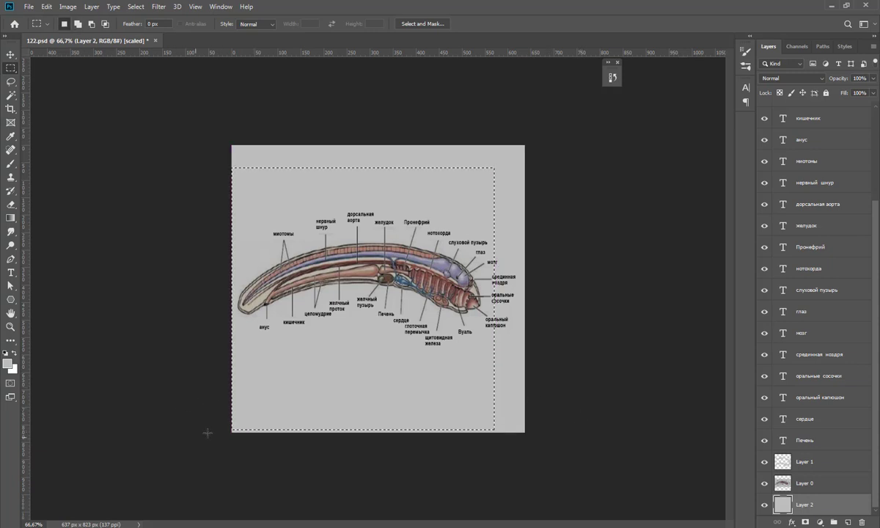
pyautogui.moveTo(213, 405); pyautogui.dragTo(644, 160)
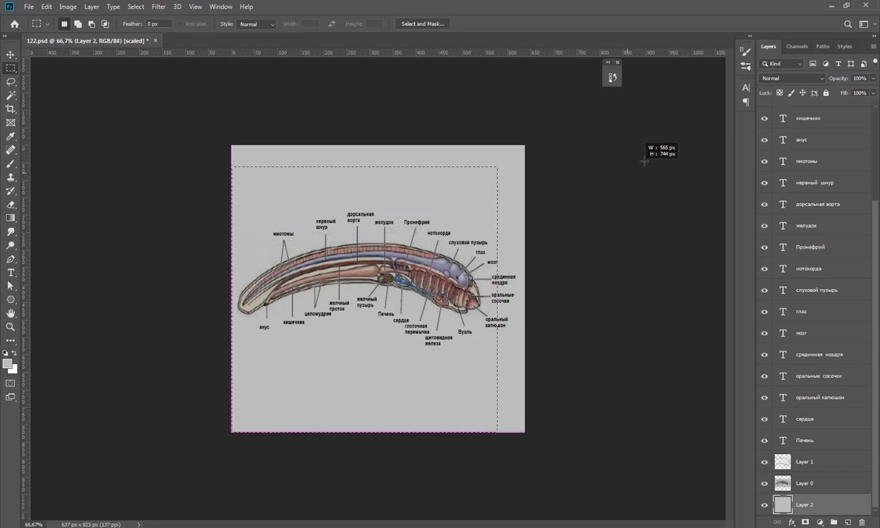
pyautogui.moveTo(644, 160)
pyautogui.mouseDown()
pyautogui.moveTo(653, 192)
pyautogui.moveTo(638, 240)
pyautogui.mouseUp()
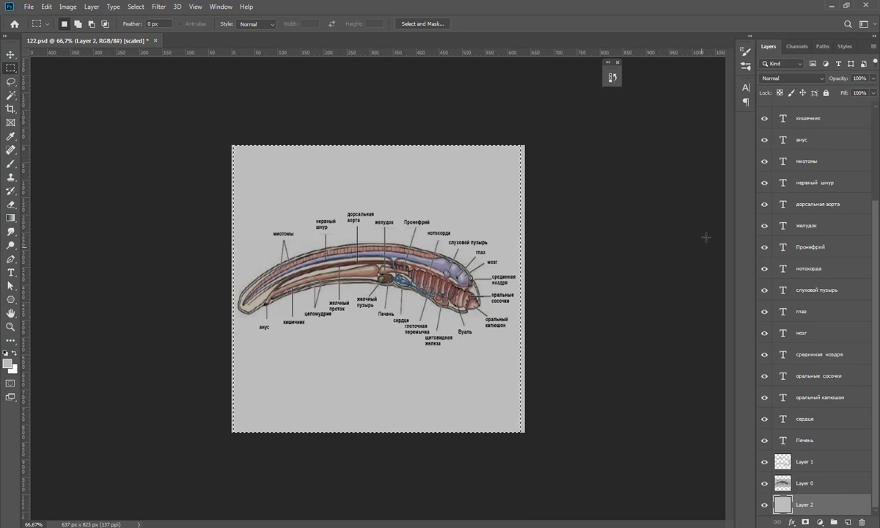
pyautogui.click(46, 7)
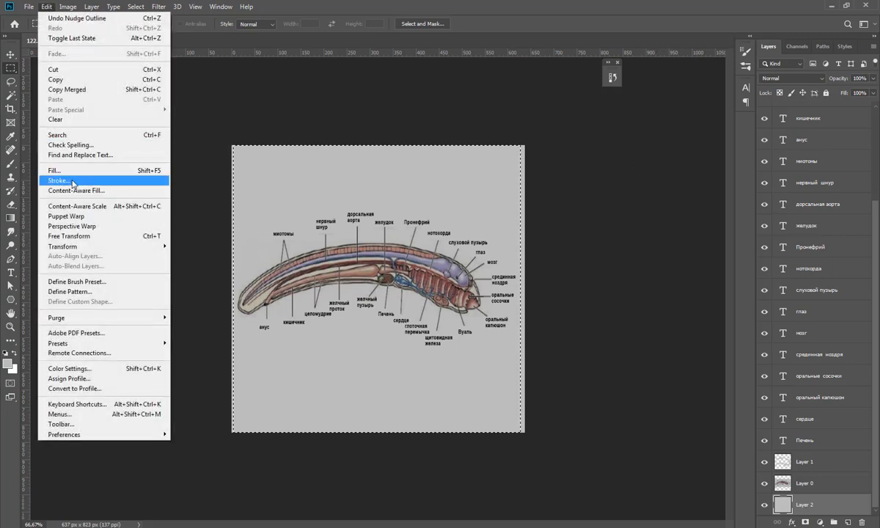
pyautogui.click(70, 11)
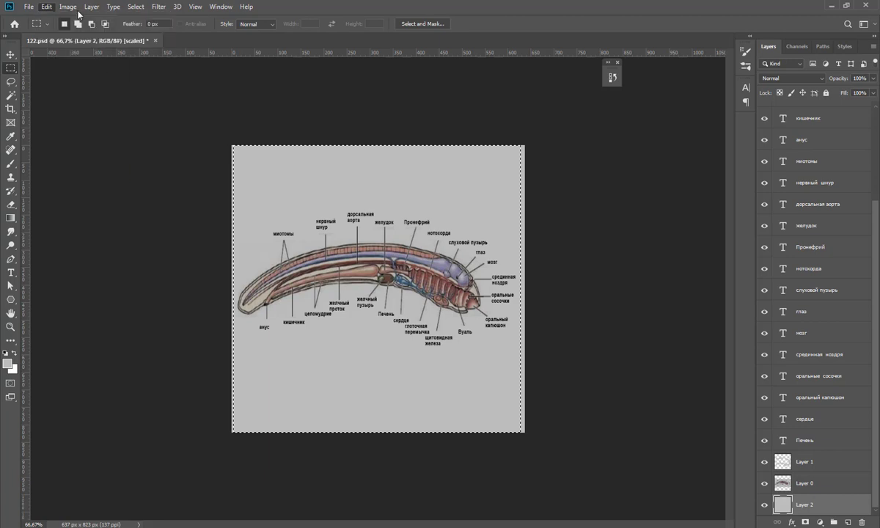
pyautogui.click(68, 6)
pyautogui.click(77, 115)
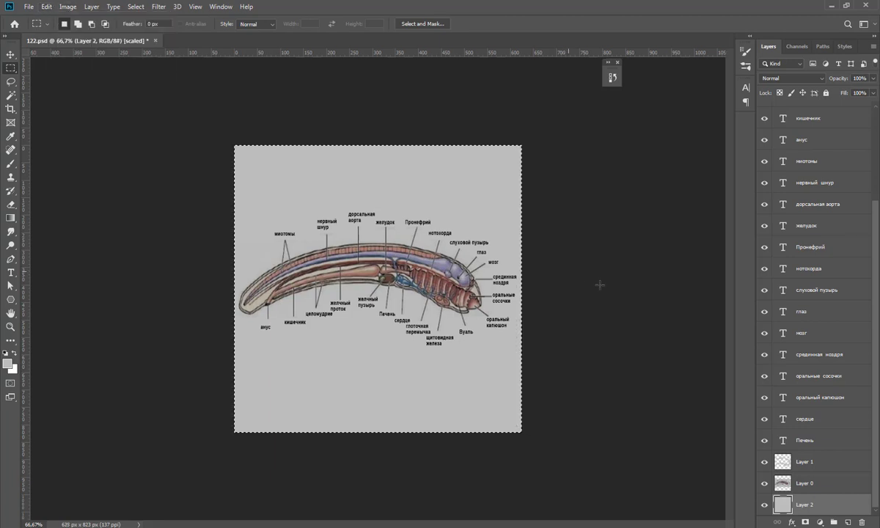
pyautogui.click(72, 8)
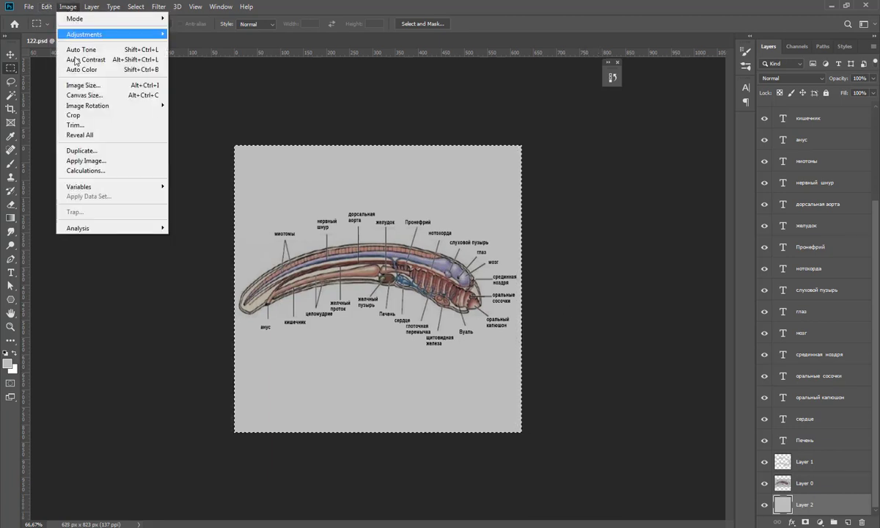
# - Open Image Size and set the width and height units to pixels
pyautogui.click(74, 85)
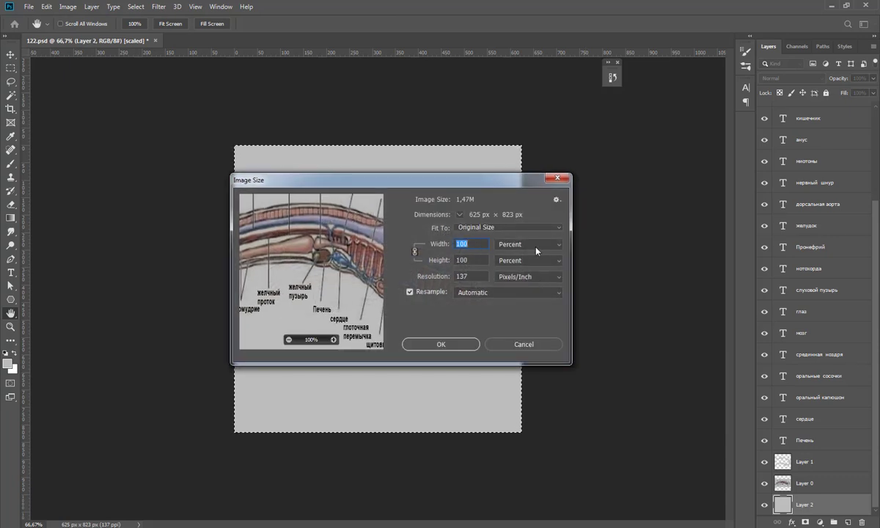
pyautogui.click(536, 251)
pyautogui.click(532, 263)
pyautogui.click(525, 245)
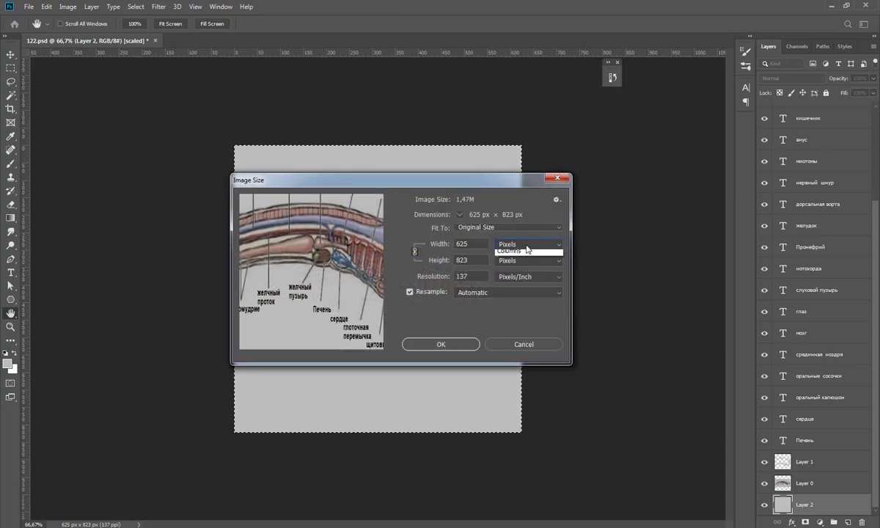
pyautogui.click(532, 249)
pyautogui.click(527, 248)
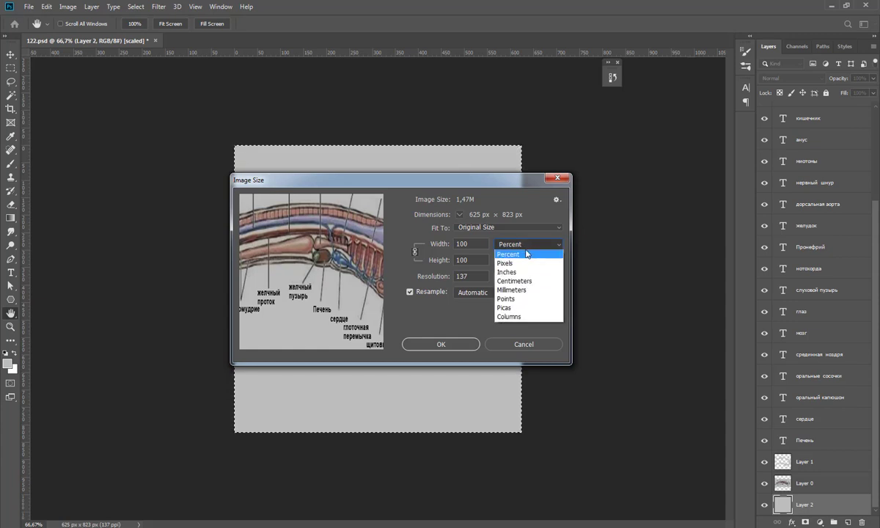
pyautogui.click(522, 263)
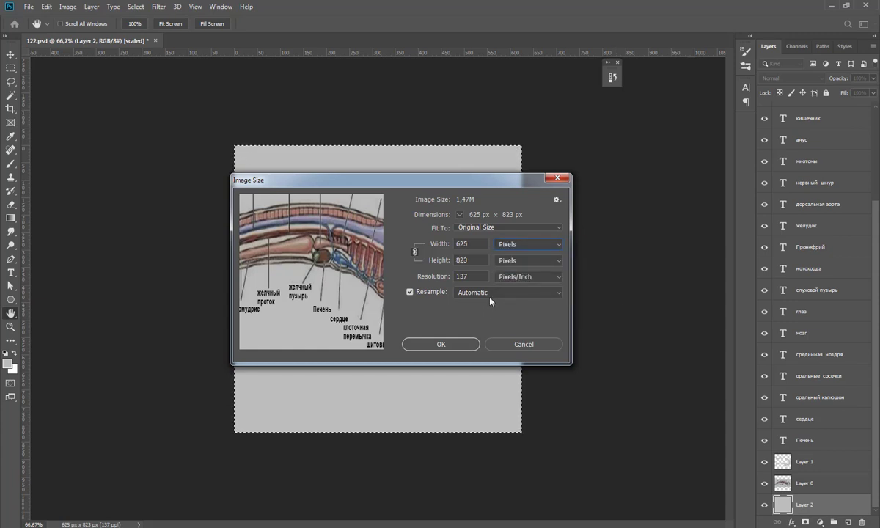
# - Unlink the proportions and resize the image to 2048 × 2048 pixels
pyautogui.hotkey('shift', 'Tab')
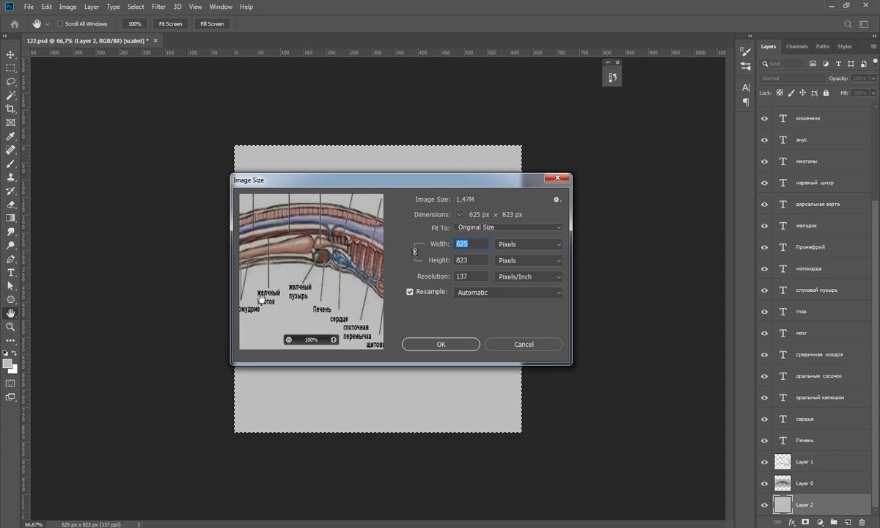
pyautogui.write('1024')
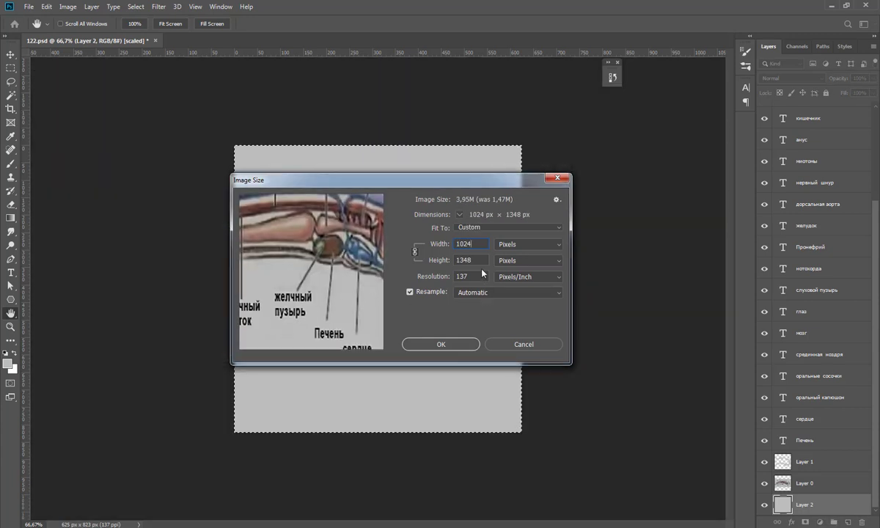
pyautogui.click(415, 251)
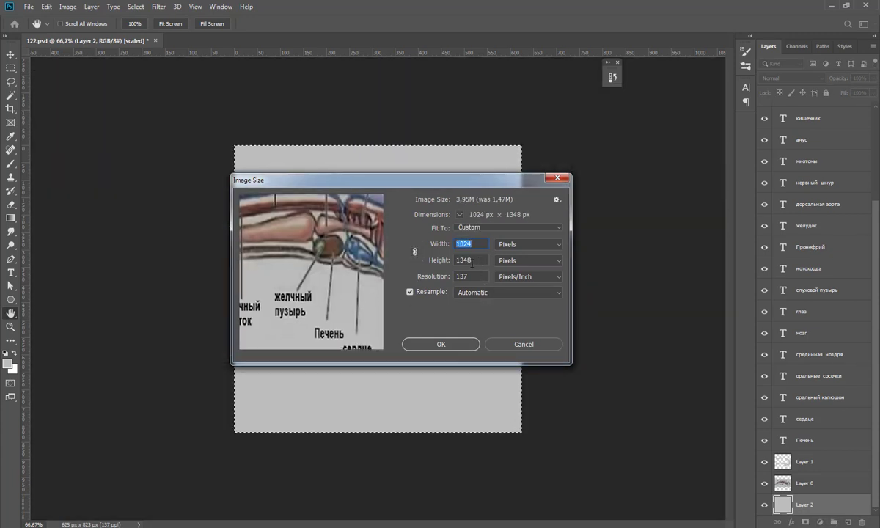
pyautogui.click(475, 260)
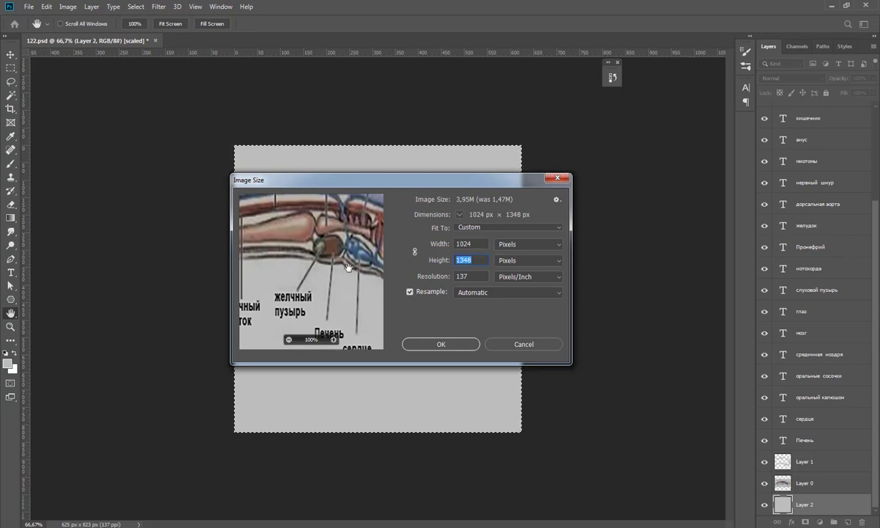
pyautogui.write('2')
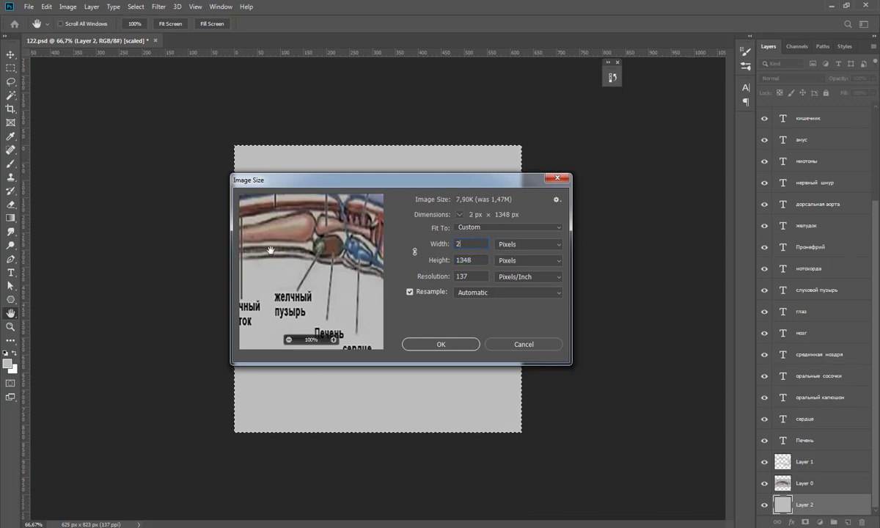
pyautogui.write('048')
pyautogui.doubleClick(460, 261)
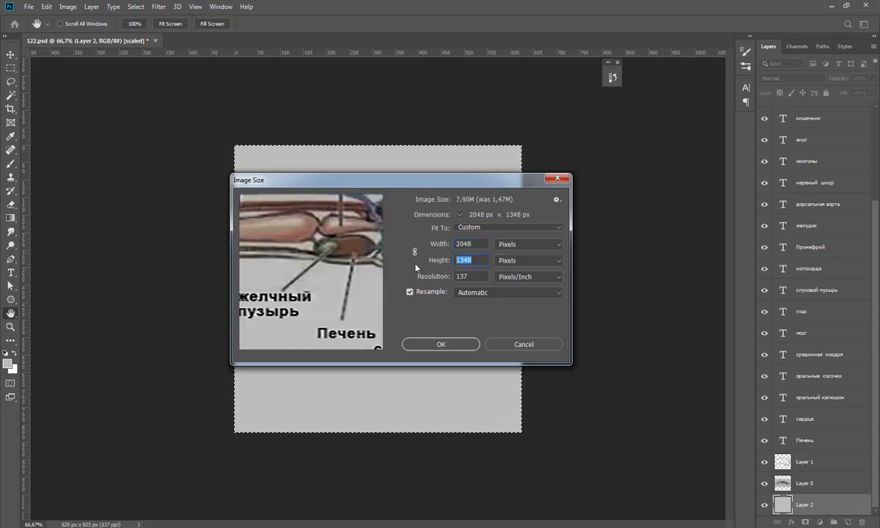
pyautogui.write('2048')
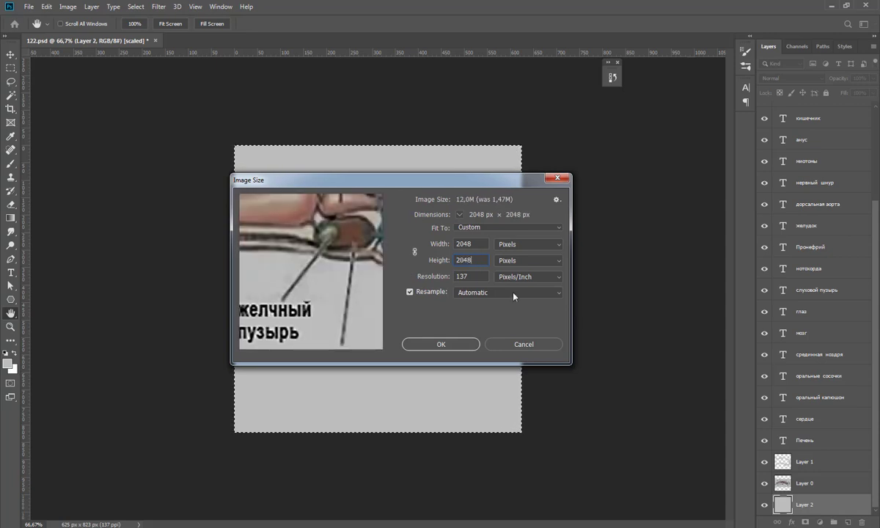
pyautogui.click(442, 344)
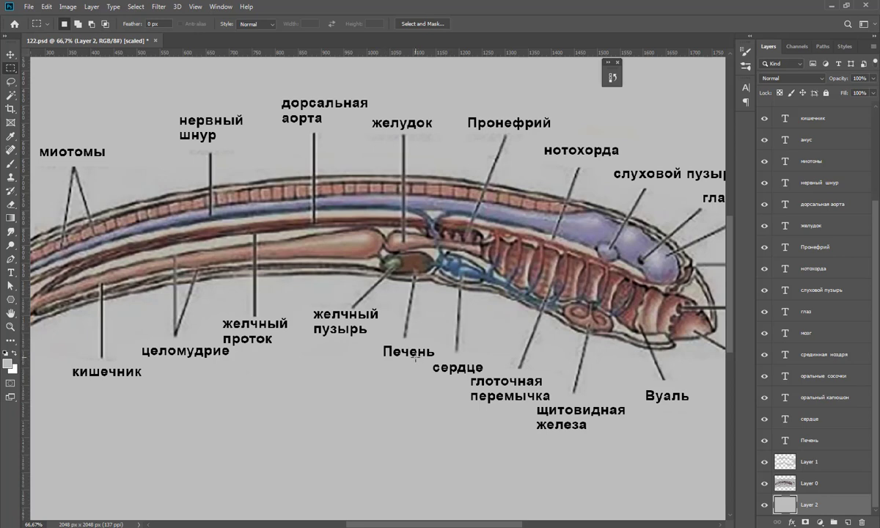
pyautogui.hotkey('ctrl', '-')
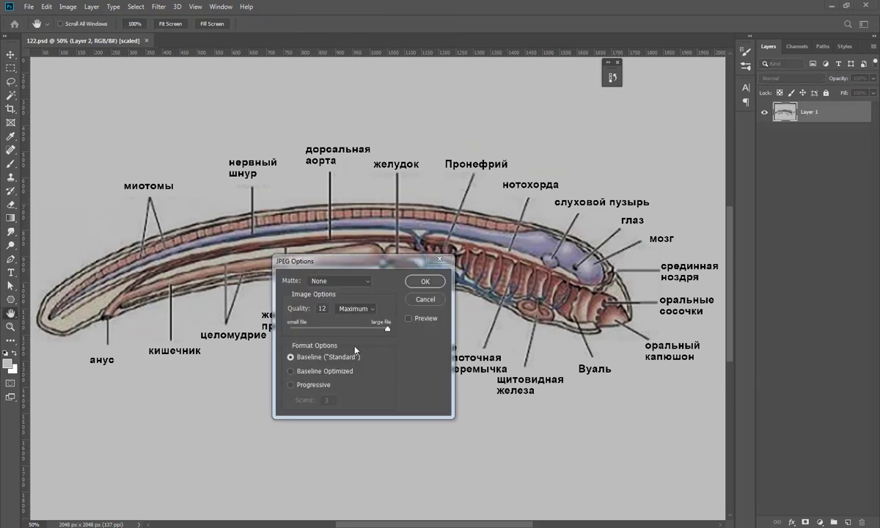
# - Save the diagram as a JPEG with Quality 12 (Maximum), Baseline Standard
pyautogui.click(425, 282)
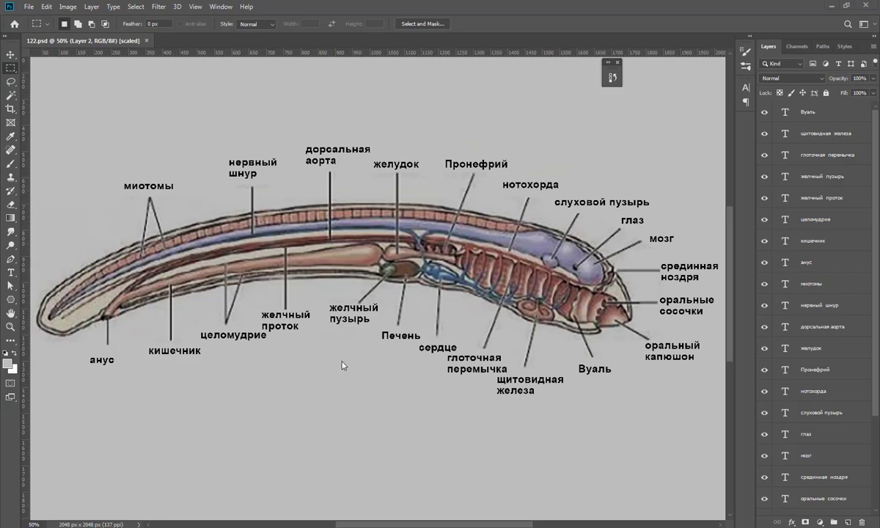
pyautogui.scroll(-2, 377, 341)
# - Scale the diagram plane taller and larger so it becomes square
pyautogui.scroll(-3, 377, 342)
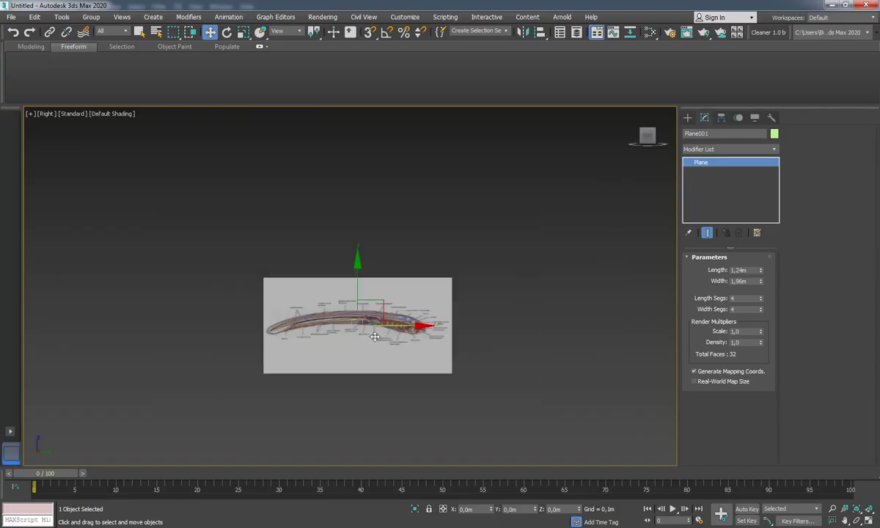
pyautogui.scroll(2, 392, 362)
pyautogui.rightClick(392, 363)
pyautogui.click(440, 384)
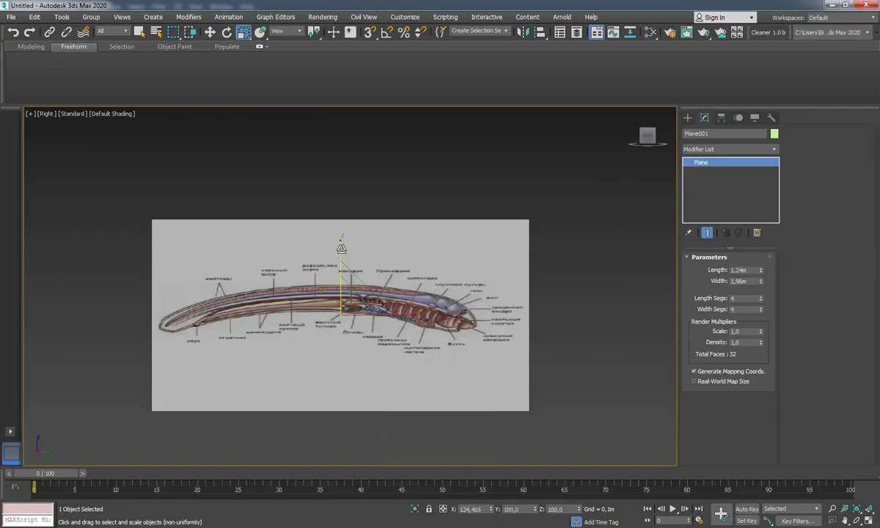
pyautogui.moveTo(341, 245); pyautogui.dragTo(342, 192)
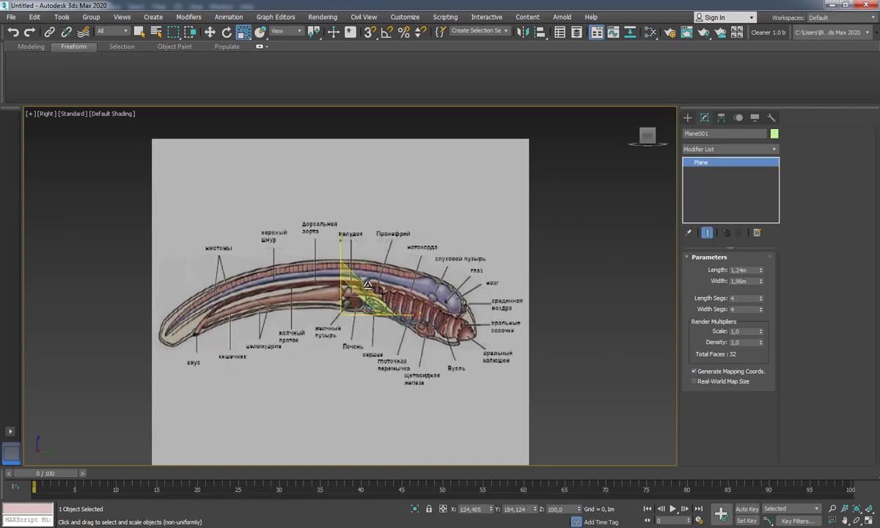
pyautogui.moveTo(367, 275); pyautogui.dragTo(398, 243, button='middle')
pyautogui.scroll(-3, 399, 242)
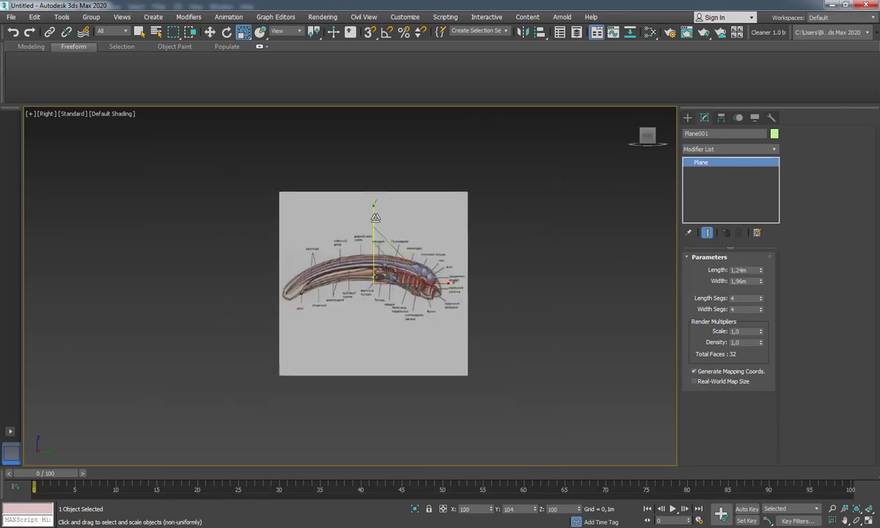
pyautogui.moveTo(375, 220); pyautogui.dragTo(375, 218)
pyautogui.moveTo(375, 277); pyautogui.dragTo(393, 288)
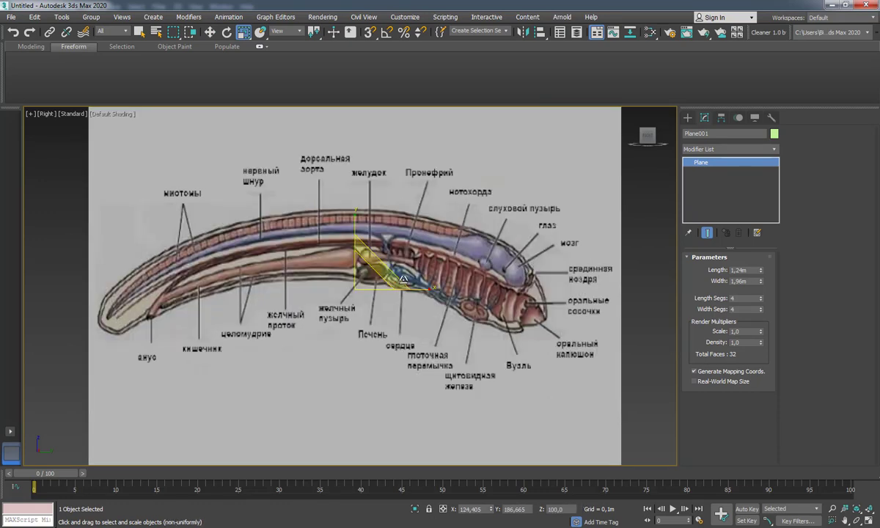
# - Show edged faces and raise the plane's segments to 196 length by 183 width
pyautogui.press('F4')
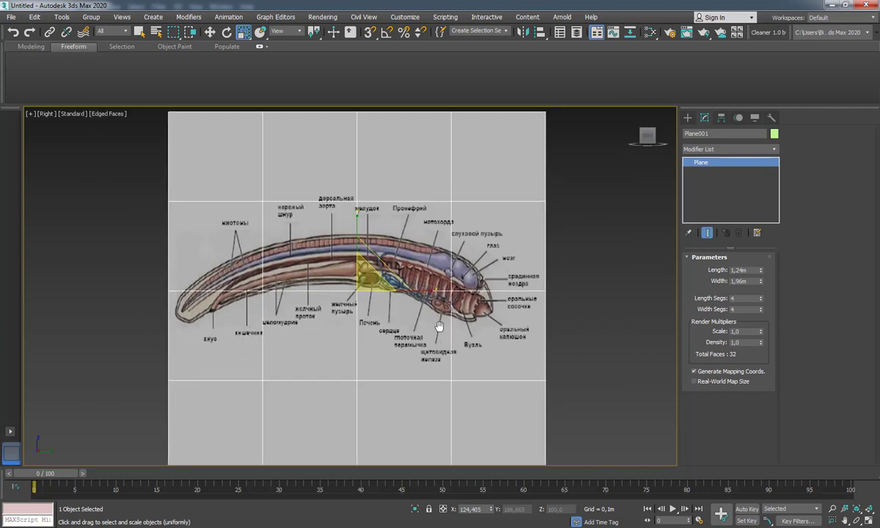
pyautogui.scroll(-3, 370, 320)
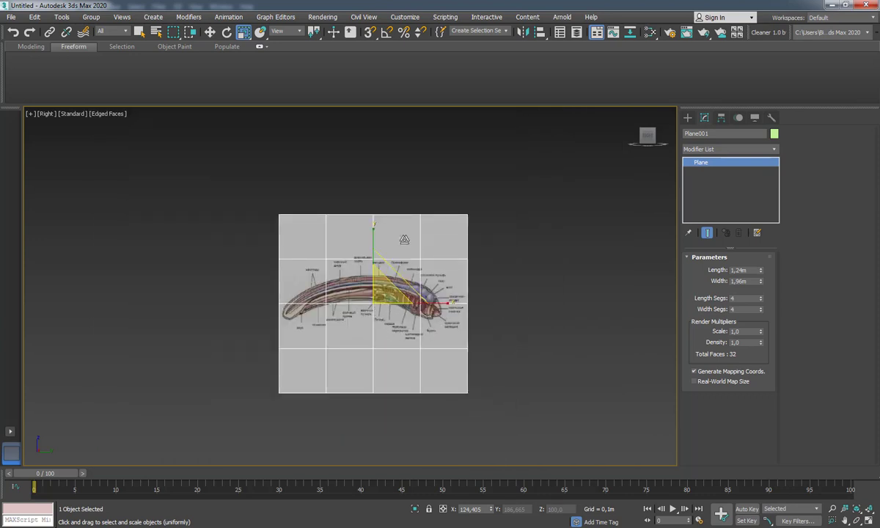
pyautogui.moveTo(760, 301); pyautogui.dragTo(605, 288)
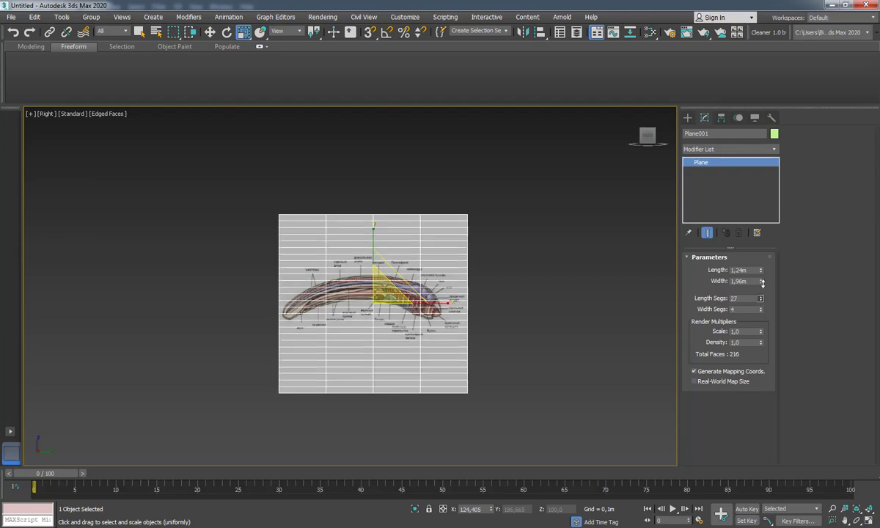
pyautogui.scroll(4, 457, 296)
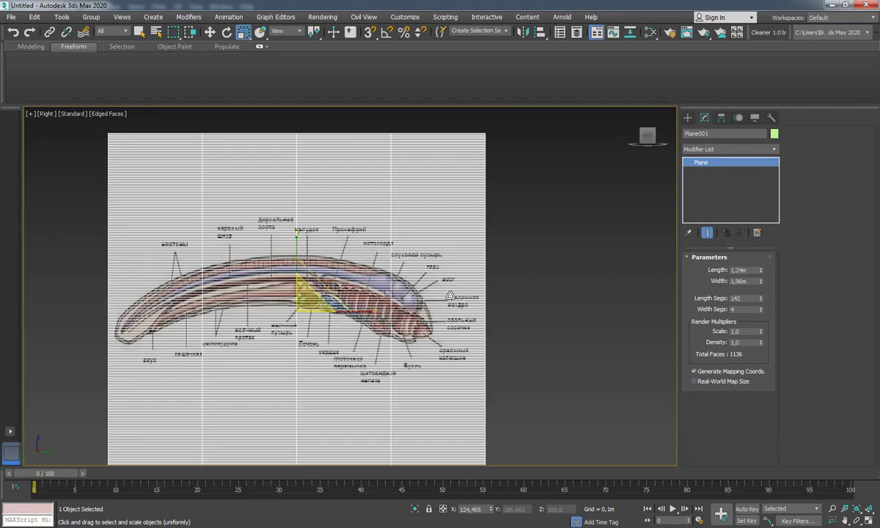
pyautogui.scroll(2, 458, 295)
pyautogui.moveTo(760, 299); pyautogui.dragTo(762, 215)
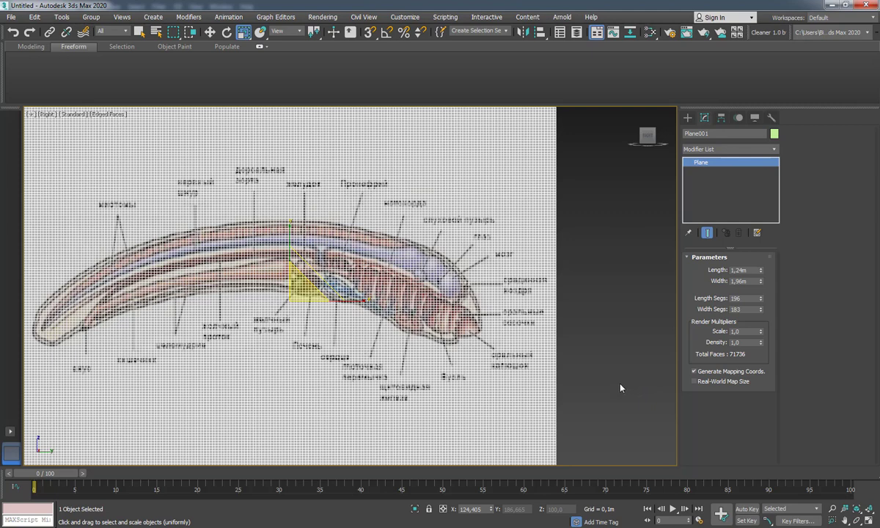
# - Convert the plane to an Editable Poly, hide its edges and frame it
pyautogui.rightClick(572, 340)
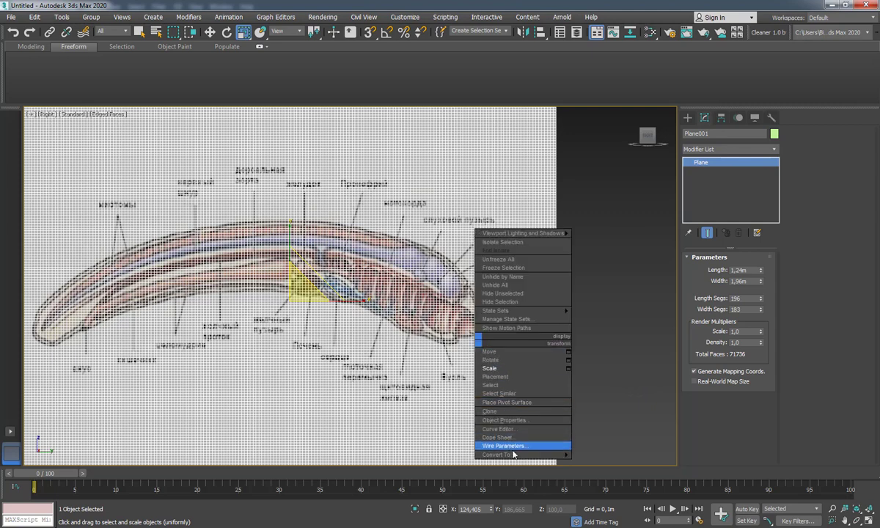
pyautogui.moveTo(513, 455)
pyautogui.click(625, 465)
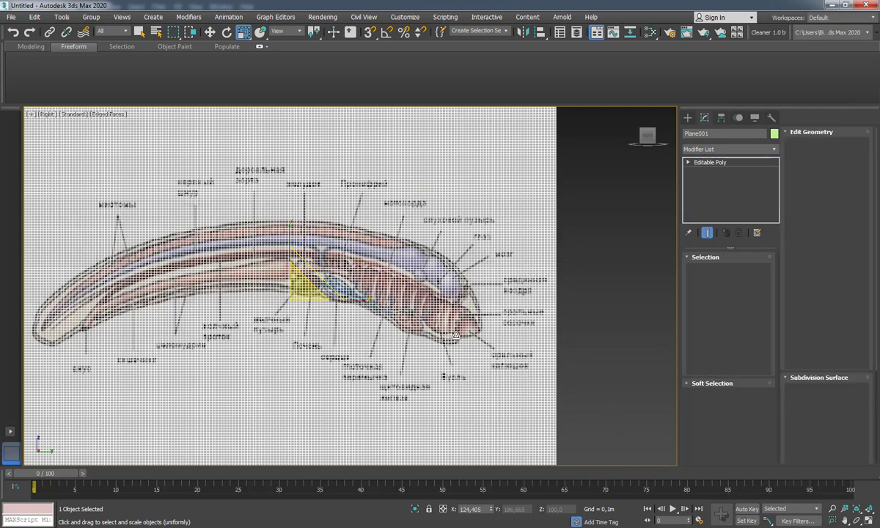
pyautogui.press('F4')
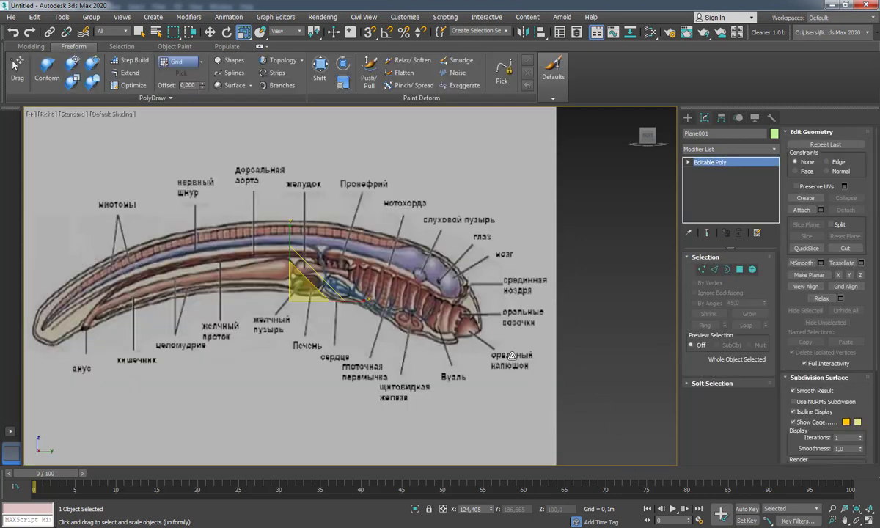
pyautogui.press('z')
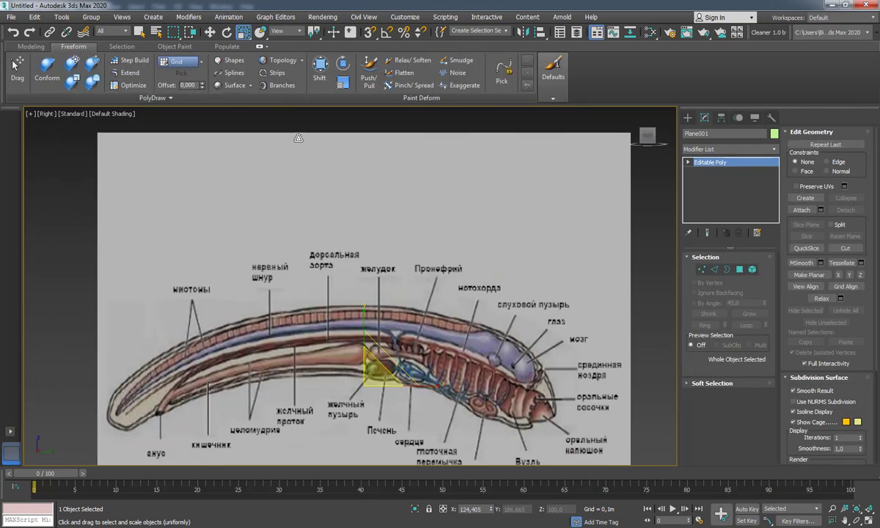
# - Pick the Push/Pull paint-deform brush and set its strength to 0.316
pyautogui.click(369, 70)
pyautogui.scroll(3, 431, 317)
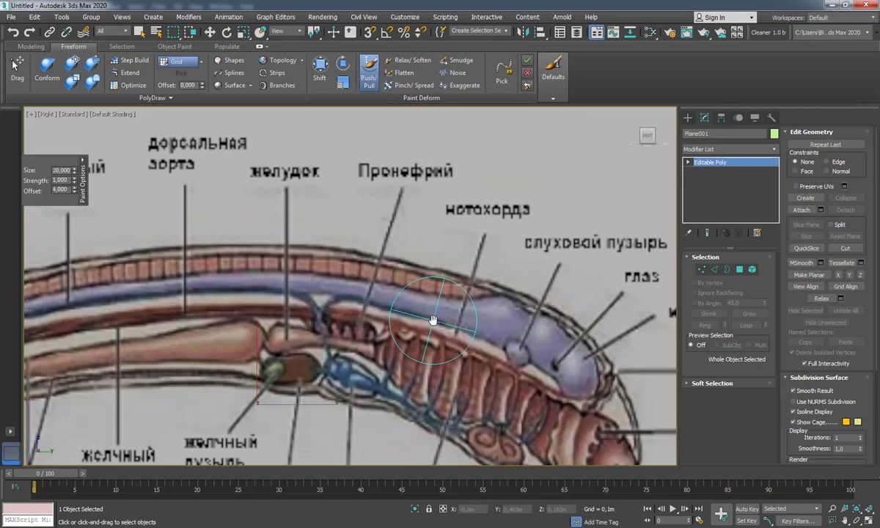
pyautogui.scroll(2, 431, 317)
pyautogui.press('z')
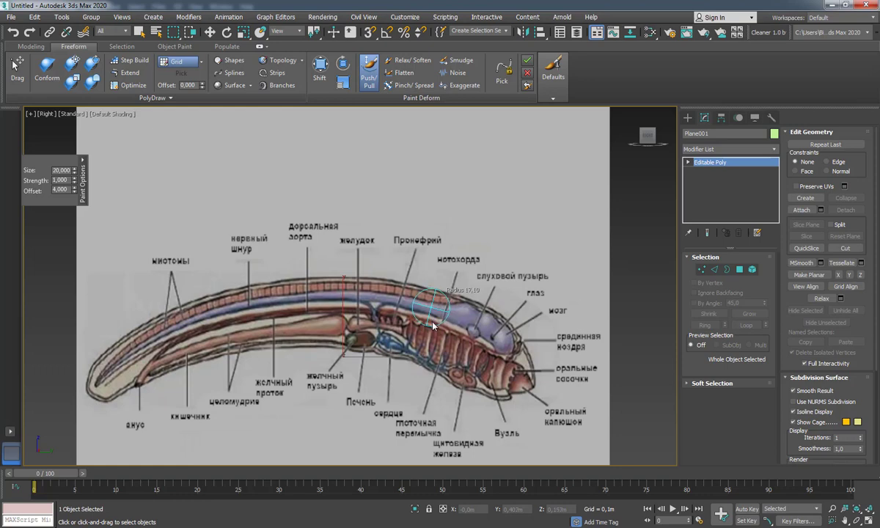
pyautogui.keyDown('ctrl'); pyautogui.keyDown('shift'); pyautogui.moveTo(433, 326); pyautogui.dragTo(433, 326); pyautogui.keyUp('shift'); pyautogui.keyUp('ctrl')
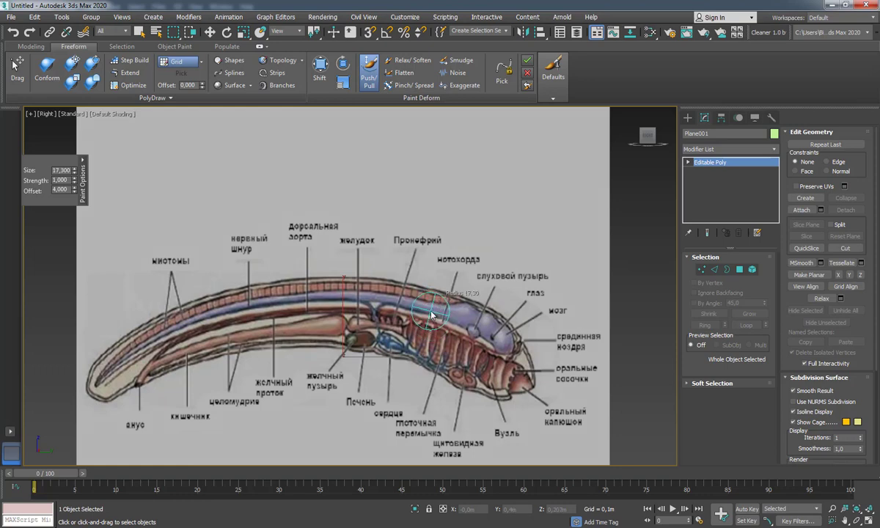
pyautogui.keyDown('alt'); pyautogui.moveTo(433, 326); pyautogui.dragTo(508, 280, button='middle'); pyautogui.keyUp('alt')
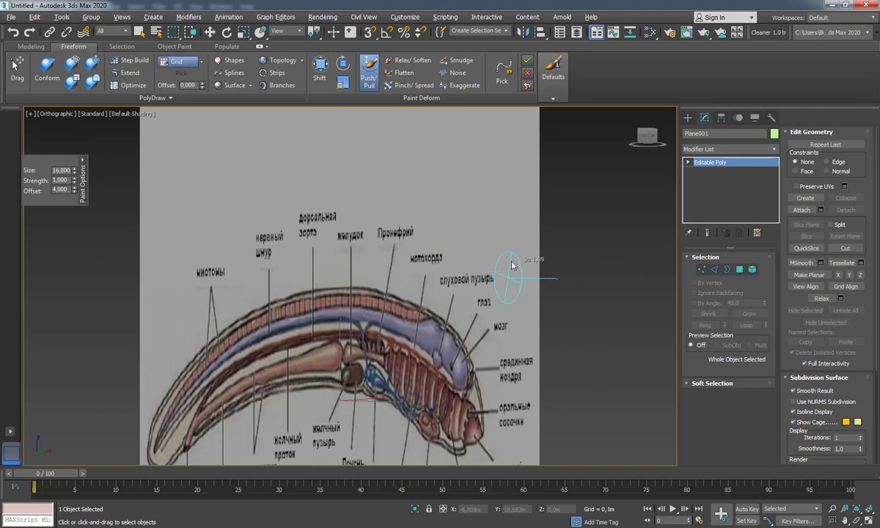
pyautogui.keyDown('alt'); pyautogui.keyDown('shift'); pyautogui.moveTo(512, 265); pyautogui.dragTo(513, 245); pyautogui.keyUp('shift'); pyautogui.keyUp('alt')
pyautogui.keyDown('alt'); pyautogui.keyDown('shift'); pyautogui.moveTo(526, 288); pyautogui.dragTo(519, 292); pyautogui.keyUp('shift'); pyautogui.keyUp('alt')
# - Zoom in on the lancelet and shrink the brush size further, viewing the plane at an angle
pyautogui.hotkey('shift', 'z')
pyautogui.hotkey('shift', 'z')
pyautogui.scroll(3, 484, 272)
pyautogui.scroll(3, 457, 262)
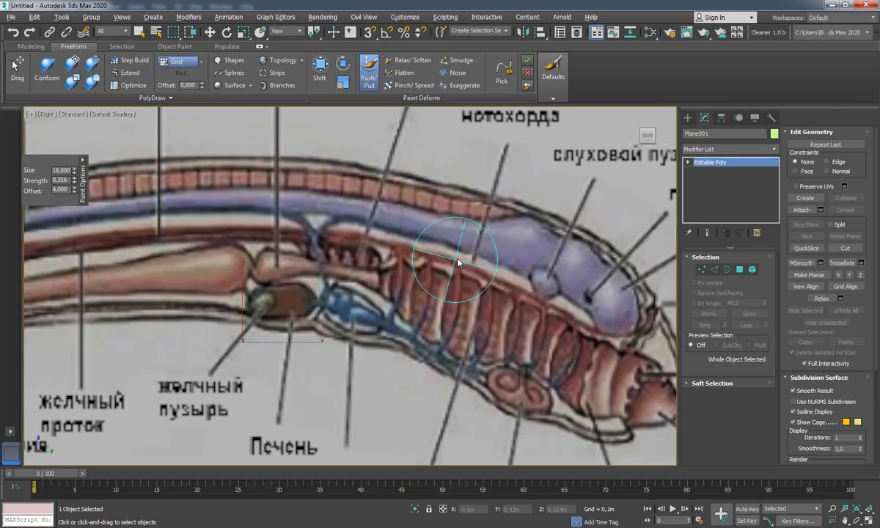
pyautogui.keyDown('ctrl'); pyautogui.keyDown('shift'); pyautogui.moveTo(458, 262); pyautogui.dragTo(457, 277); pyautogui.keyUp('shift'); pyautogui.keyUp('ctrl')
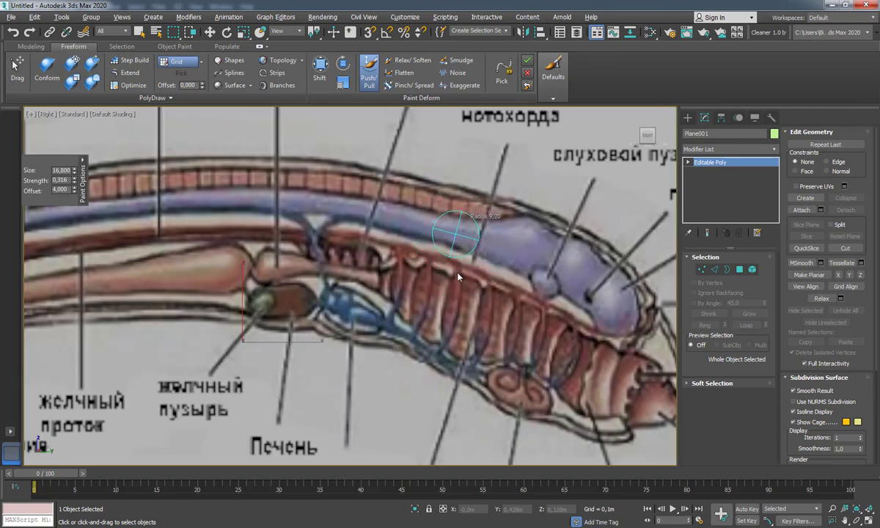
pyautogui.keyDown('ctrl'); pyautogui.keyDown('shift'); pyautogui.moveTo(407, 222); pyautogui.dragTo(408, 233); pyautogui.keyUp('shift'); pyautogui.keyUp('ctrl')
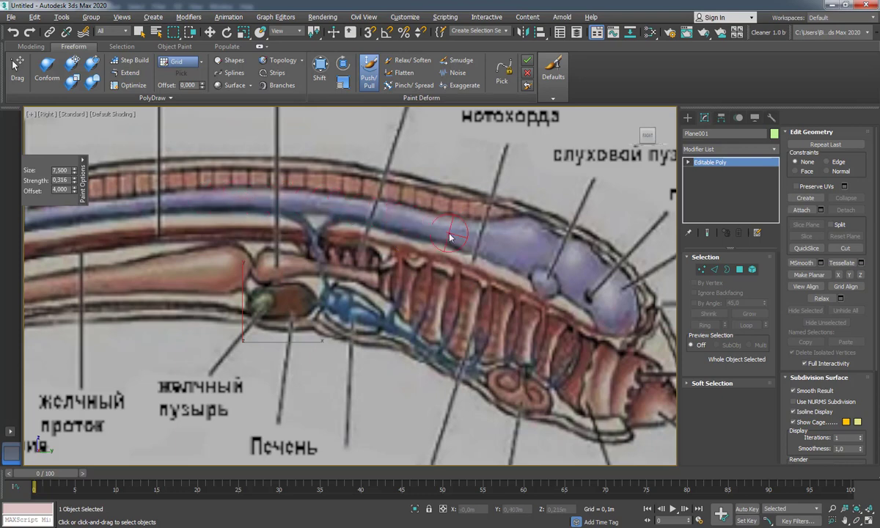
pyautogui.scroll(-5, 450, 237)
pyautogui.moveTo(440, 249)
pyautogui.keyDown('alt'); pyautogui.mouseDown(button='middle')
pyautogui.moveTo(367, 282)
pyautogui.moveTo(348, 249)
pyautogui.moveTo(405, 229)
pyautogui.moveTo(371, 243)
pyautogui.moveTo(344, 238)
pyautogui.mouseUp(button='middle'); pyautogui.keyUp('alt')
pyautogui.scroll(5, 348, 249)
pyautogui.scroll(-5, 344, 238)
pyautogui.scroll(5, 393, 246)
pyautogui.scroll(-1, 378, 270)
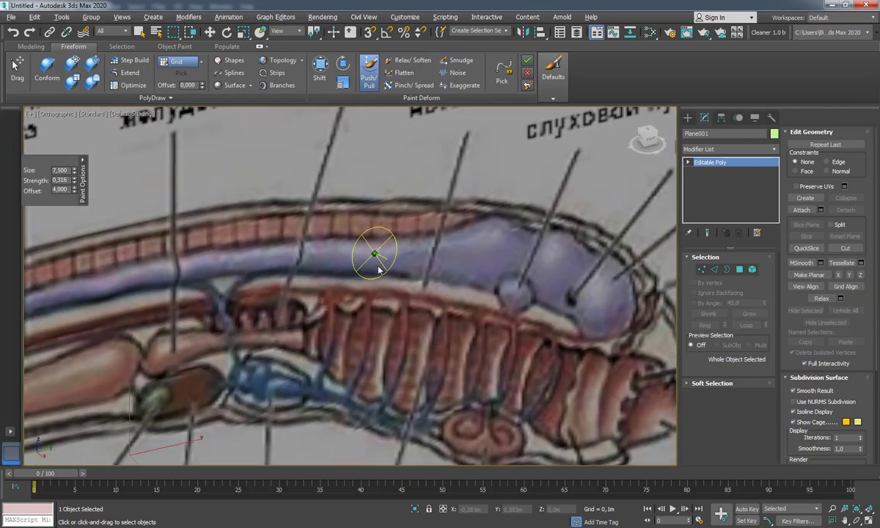
pyautogui.keyDown('alt'); pyautogui.moveTo(378, 270); pyautogui.dragTo(354, 256, button='middle'); pyautogui.keyUp('alt')
# - Set the viewport to High Quality display with the mesh shaded as Facets
pyautogui.click(106, 114)
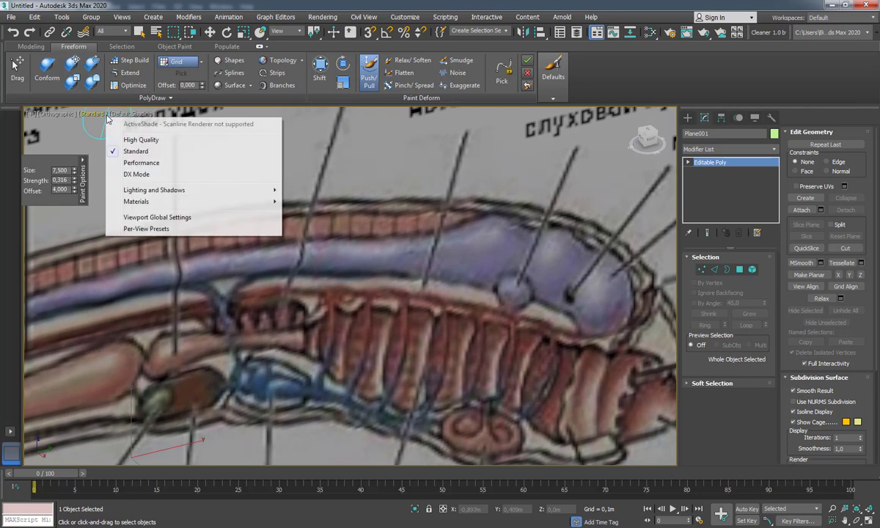
pyautogui.click(138, 140)
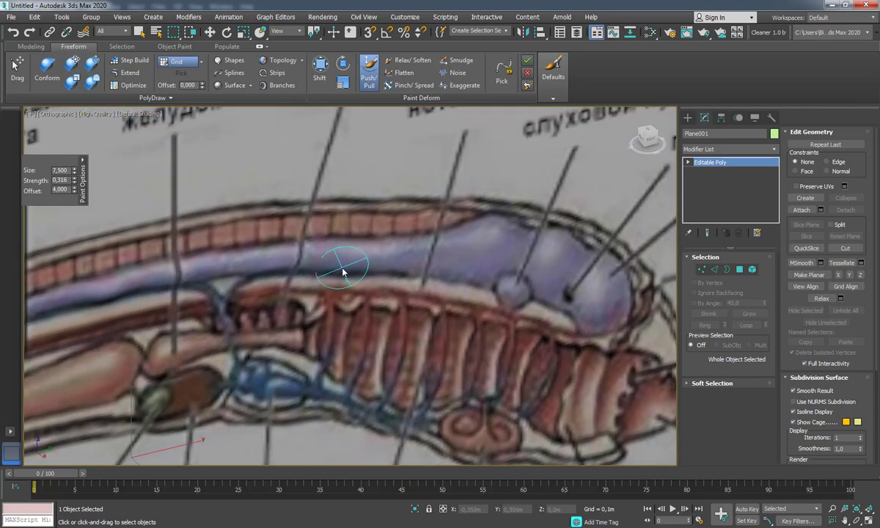
pyautogui.scroll(-2, 367, 277)
pyautogui.scroll(2, 380, 277)
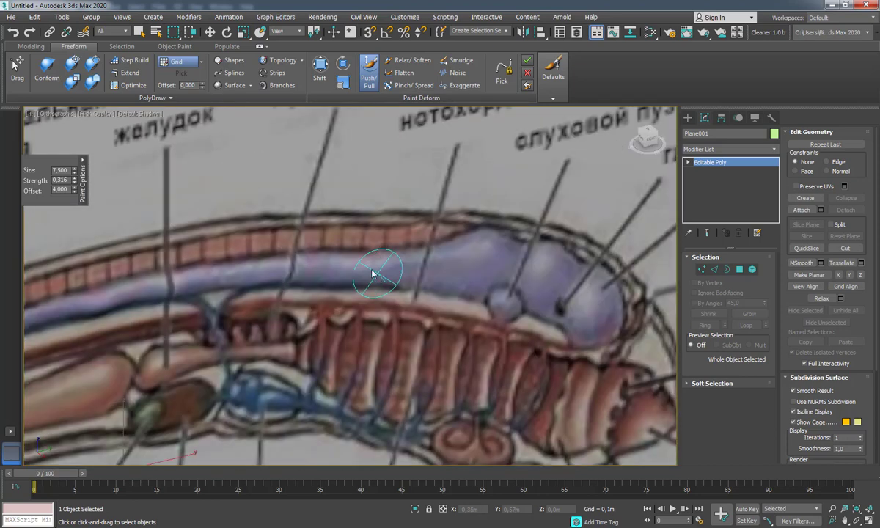
pyautogui.click(126, 116)
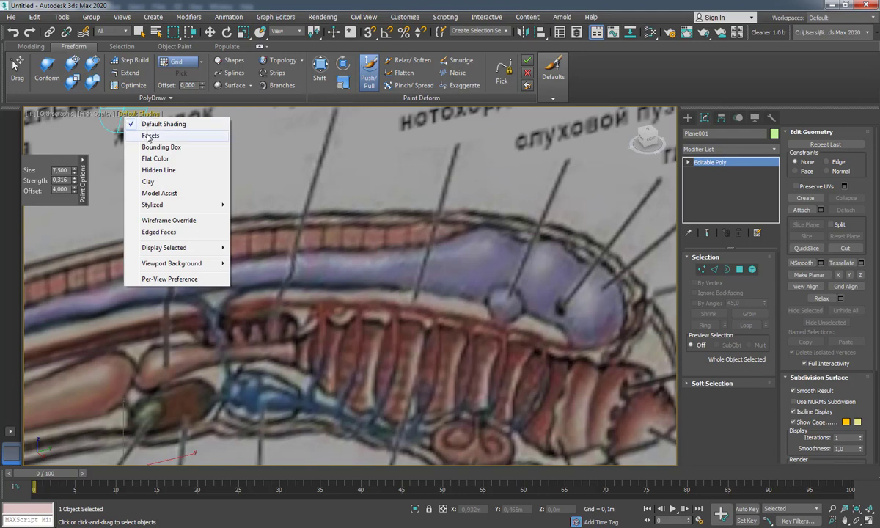
pyautogui.click(151, 136)
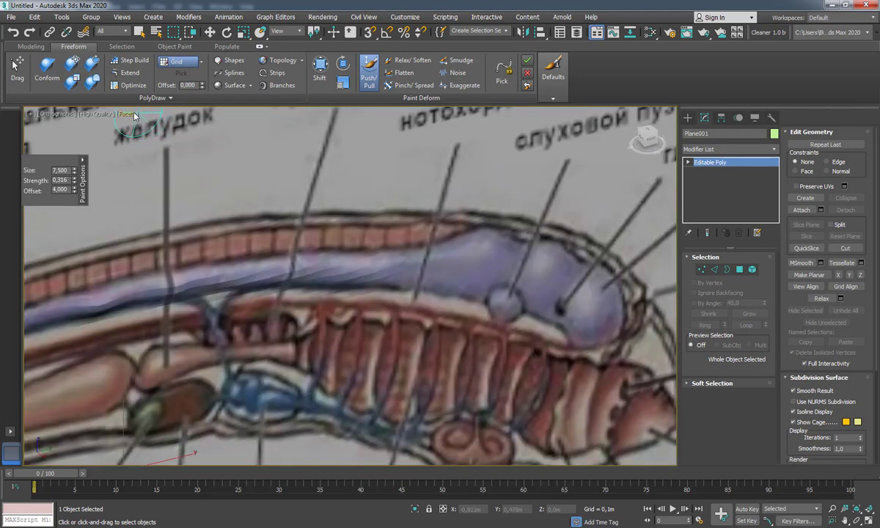
pyautogui.scroll(-2, 314, 275)
pyautogui.scroll(3, 338, 291)
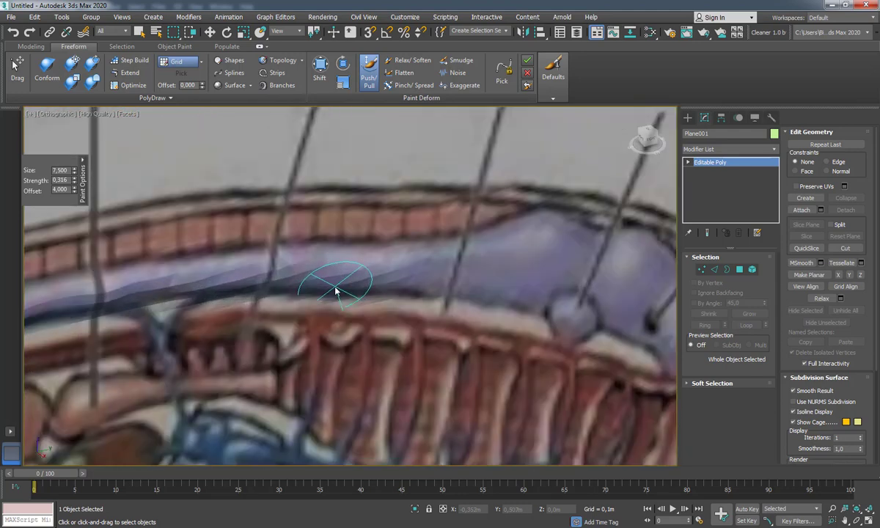
pyautogui.scroll(1, 352, 293)
pyautogui.scroll(-2, 353, 293)
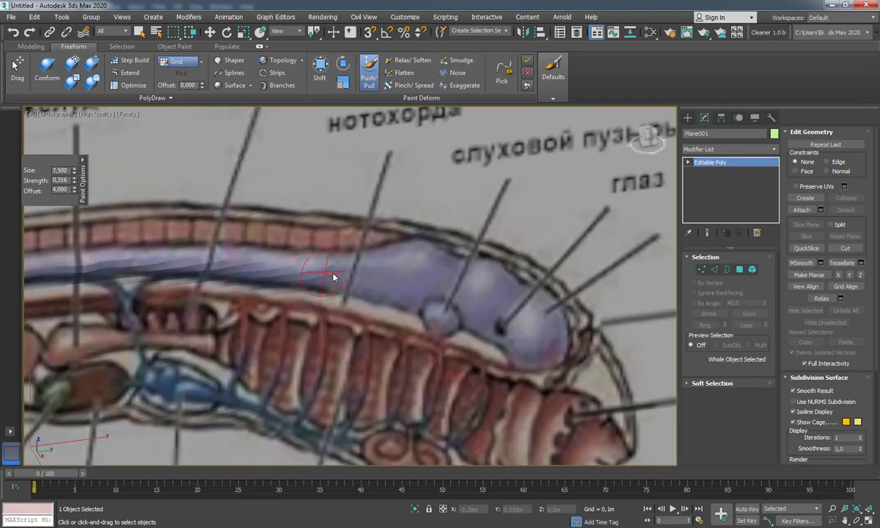
# - Raise the blue dorsal tube with Push/Pull strokes running along its length
pyautogui.moveTo(379, 306)
pyautogui.mouseDown()
pyautogui.moveTo(368, 284)
pyautogui.moveTo(377, 272)
pyautogui.mouseUp()
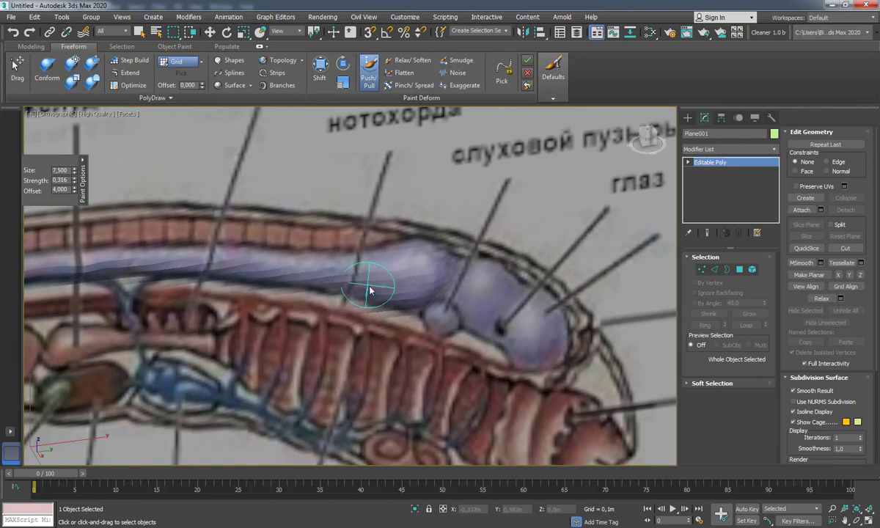
pyautogui.hotkey('shift', 'z')
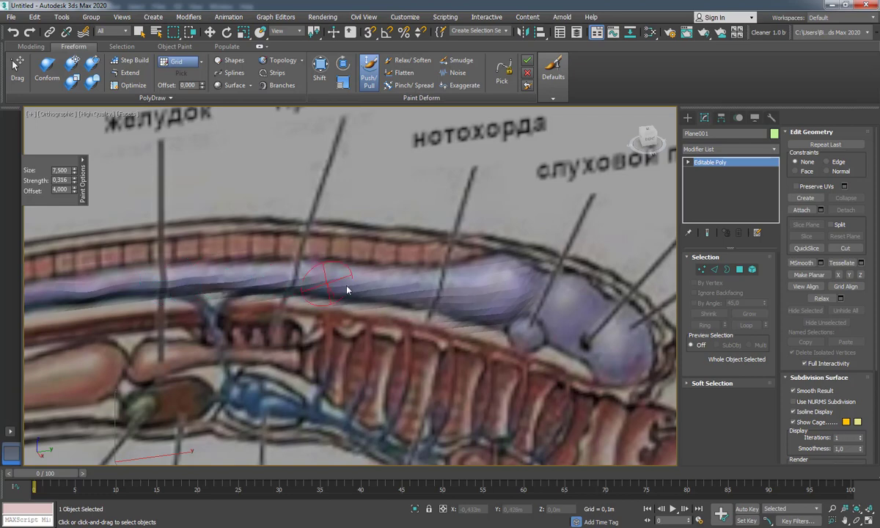
pyautogui.hotkey('shift', 'z')
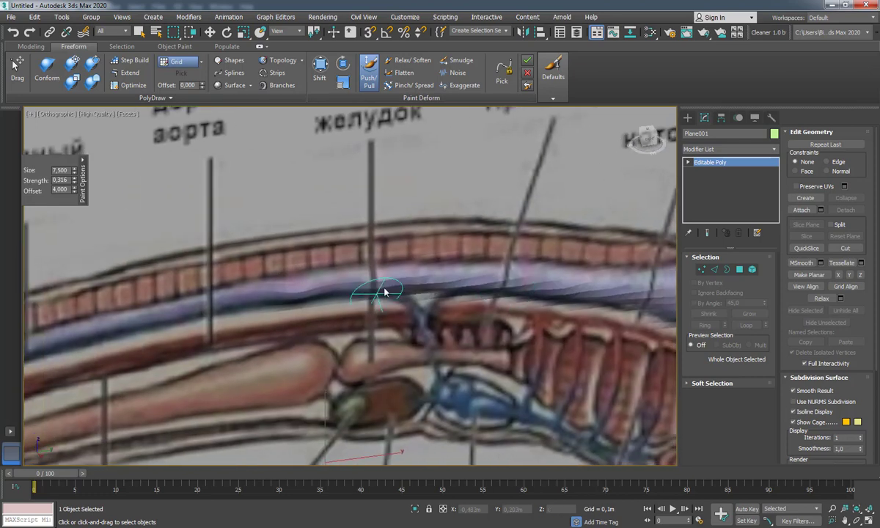
pyautogui.moveTo(394, 284); pyautogui.dragTo(80, 333)
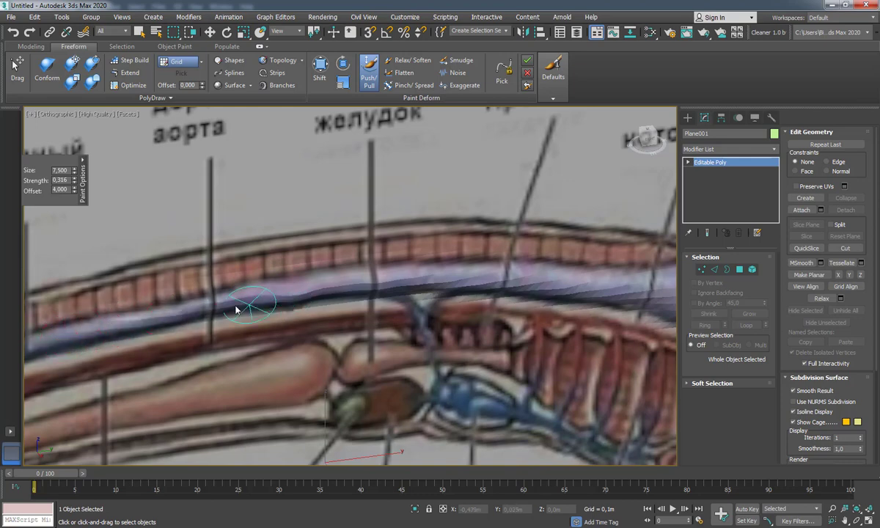
pyautogui.scroll(-2, 352, 316)
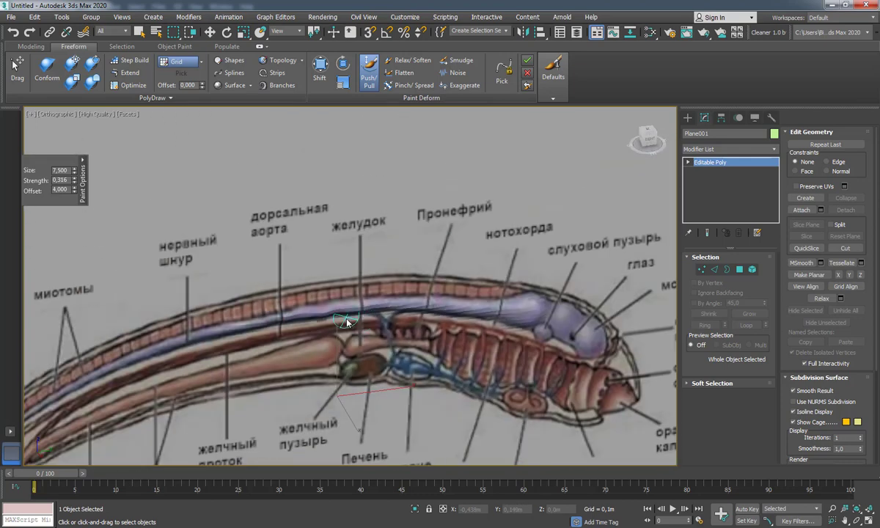
pyautogui.scroll(-1, 363, 311)
pyautogui.moveTo(365, 311)
pyautogui.keyDown('alt'); pyautogui.mouseDown(button='middle')
pyautogui.moveTo(352, 309)
pyautogui.moveTo(394, 285)
pyautogui.mouseUp(button='middle'); pyautogui.keyUp('alt')
pyautogui.scroll(2, 350, 308)
pyautogui.scroll(2, 352, 311)
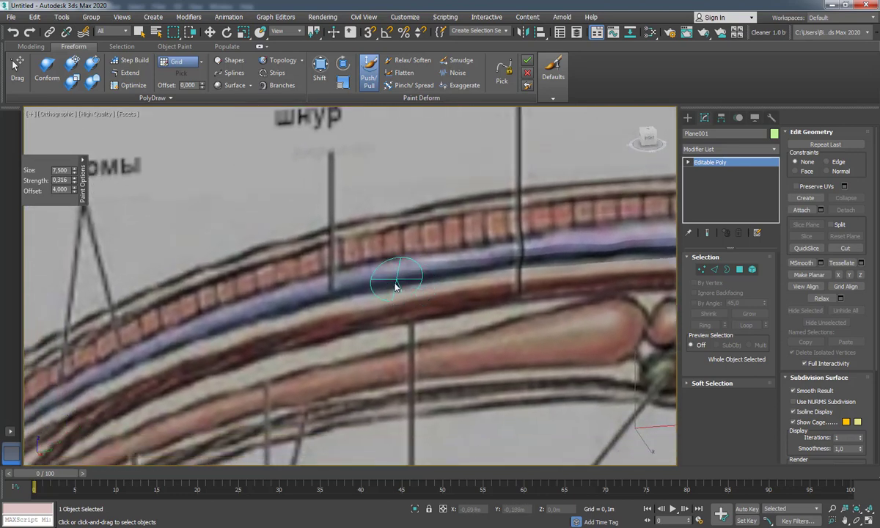
# - Resize the brush (4.7, then 6.7, then 4.6) and sculpt the tube's rounded head end
pyautogui.moveTo(138, 353); pyautogui.dragTo(394, 275, button='middle')
pyautogui.keyDown('ctrl'); pyautogui.keyDown('shift'); pyautogui.moveTo(394, 275); pyautogui.dragTo(370, 276); pyautogui.keyUp('shift'); pyautogui.keyUp('ctrl')
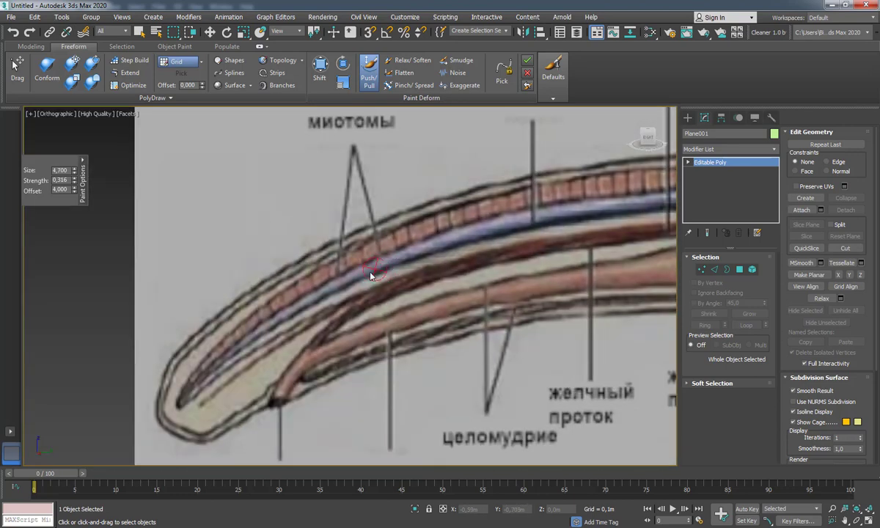
pyautogui.moveTo(576, 242)
pyautogui.mouseDown(button='middle')
pyautogui.moveTo(289, 302)
pyautogui.moveTo(289, 291)
pyautogui.mouseUp(button='middle')
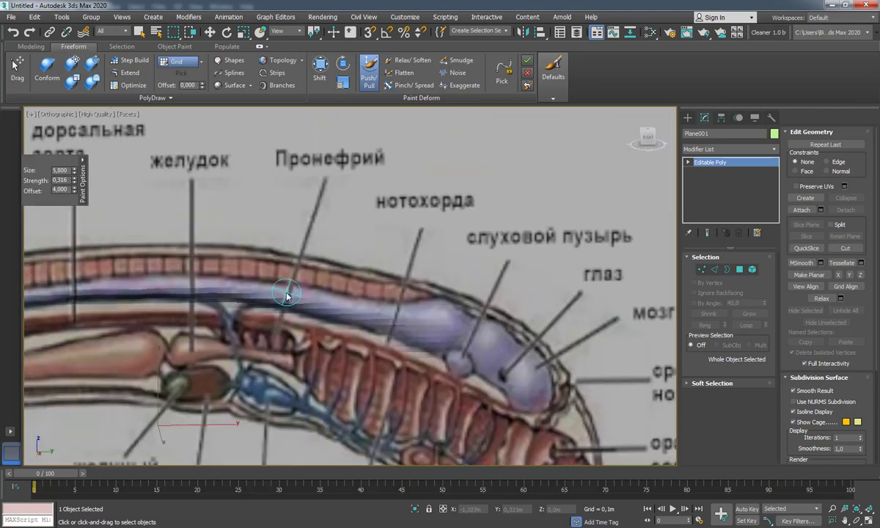
pyautogui.keyDown('ctrl'); pyautogui.keyDown('shift'); pyautogui.moveTo(411, 342); pyautogui.dragTo(438, 341); pyautogui.keyUp('shift'); pyautogui.keyUp('ctrl')
pyautogui.moveTo(439, 341); pyautogui.dragTo(417, 319, button='middle')
pyautogui.scroll(2, 360, 294)
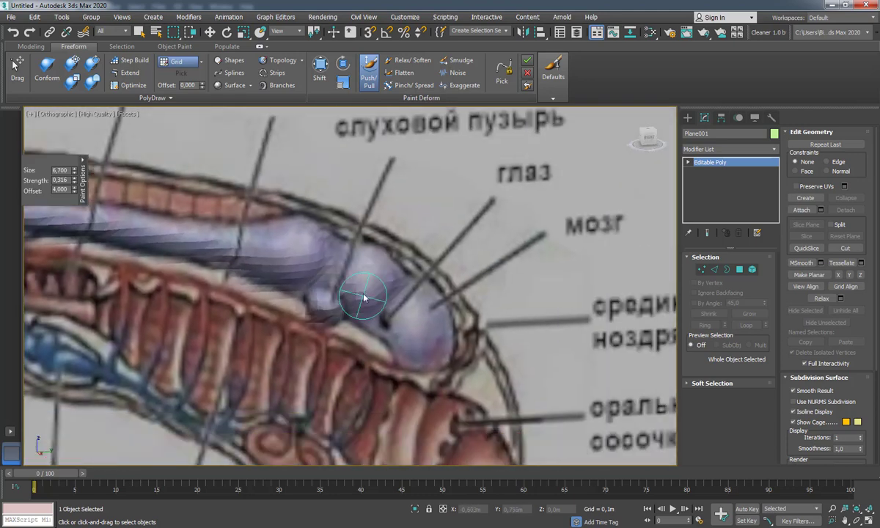
pyautogui.moveTo(360, 295); pyautogui.dragTo(373, 294, button='middle')
pyautogui.keyDown('ctrl'); pyautogui.keyDown('shift'); pyautogui.moveTo(374, 295); pyautogui.dragTo(371, 309); pyautogui.keyUp('shift'); pyautogui.keyUp('ctrl')
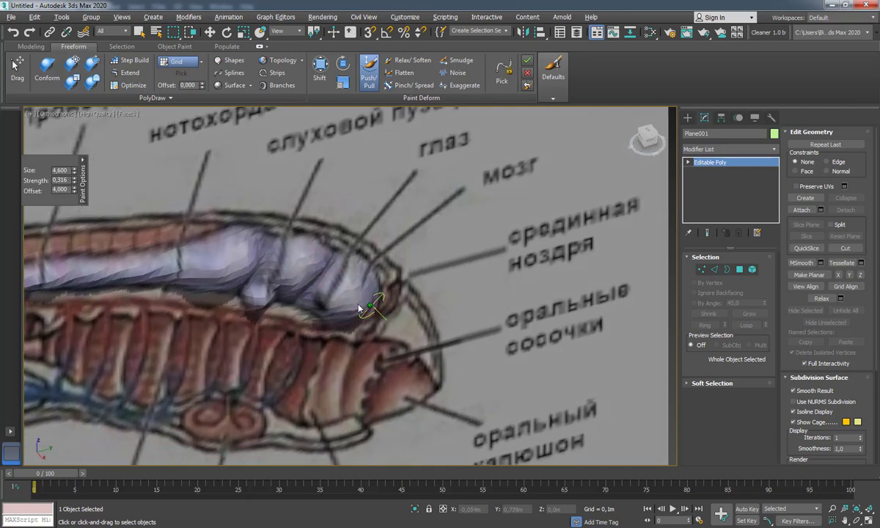
pyautogui.moveTo(354, 320)
pyautogui.keyDown('alt'); pyautogui.mouseDown(button='middle')
pyautogui.moveTo(371, 304)
pyautogui.moveTo(386, 309)
pyautogui.moveTo(370, 314)
pyautogui.moveTo(360, 301)
pyautogui.moveTo(367, 323)
pyautogui.moveTo(299, 346)
pyautogui.moveTo(315, 353)
pyautogui.moveTo(289, 328)
pyautogui.moveTo(349, 314)
pyautogui.mouseUp(button='middle'); pyautogui.keyUp('alt')
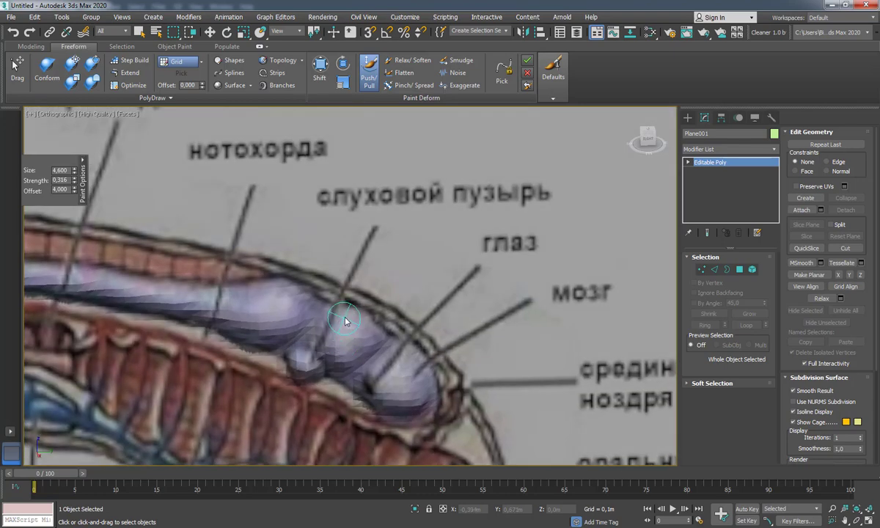
# - Push up the worm's dorsal line with long strokes
pyautogui.scroll(-6, 324, 293)
pyautogui.scroll(-2, 324, 294)
pyautogui.scroll(3, 324, 293)
pyautogui.scroll(4, 324, 293)
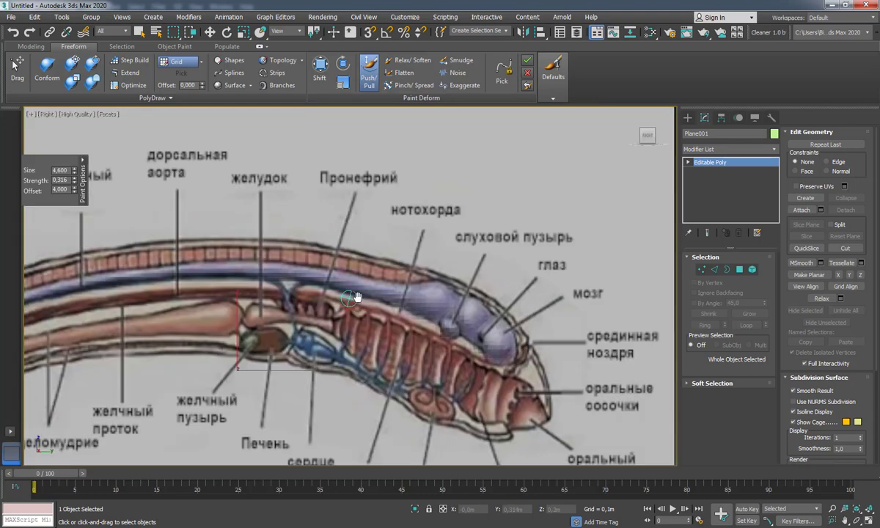
pyautogui.scroll(3, 357, 297)
pyautogui.scroll(1, 393, 305)
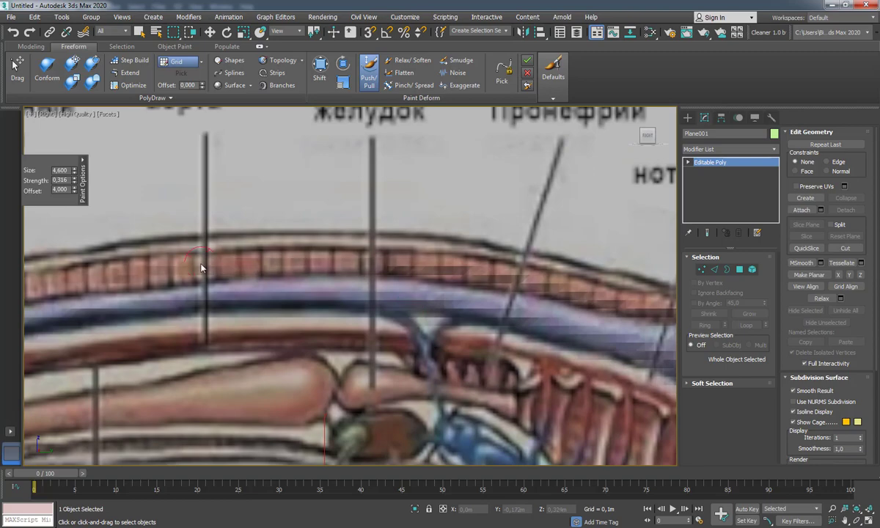
pyautogui.scroll(-4, 339, 256)
pyautogui.moveTo(407, 239); pyautogui.dragTo(80, 304)
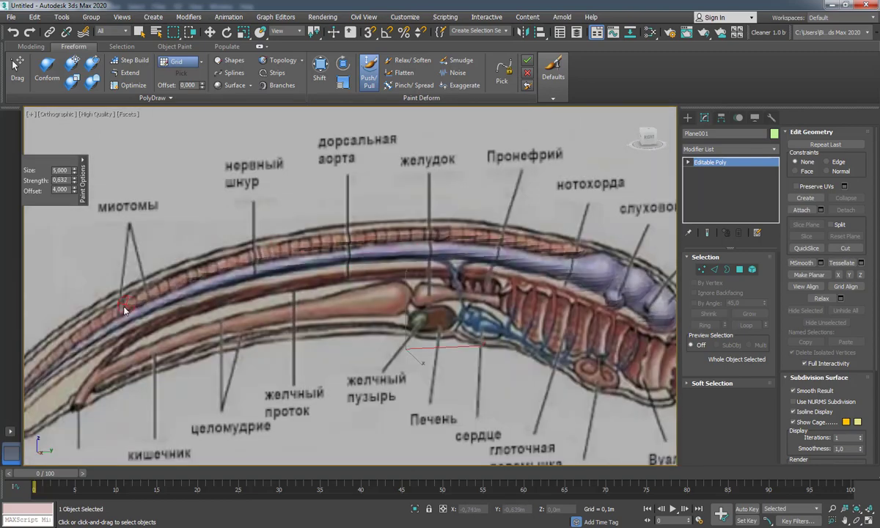
pyautogui.scroll(3, 469, 225)
pyautogui.moveTo(432, 251)
pyautogui.keyDown('alt'); pyautogui.mouseDown(button='middle')
pyautogui.moveTo(456, 225)
pyautogui.moveTo(324, 255)
pyautogui.mouseUp(button='middle'); pyautogui.keyUp('alt')
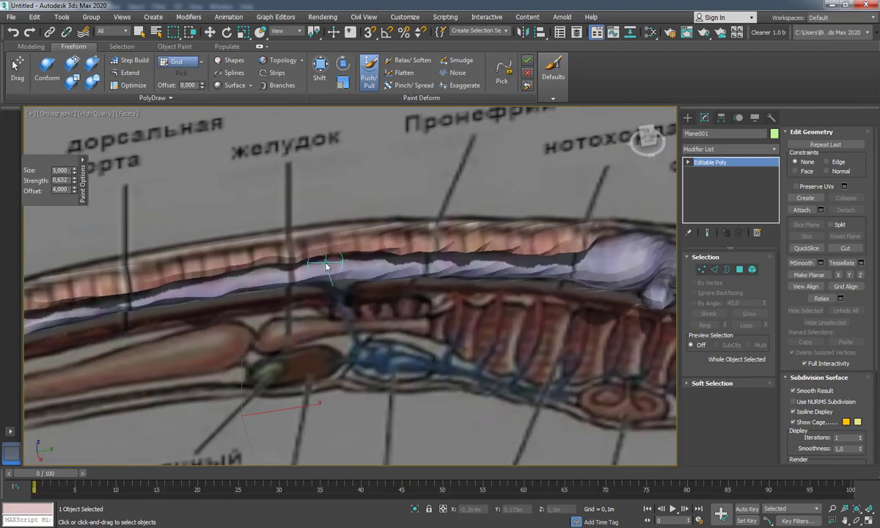
pyautogui.scroll(3, 334, 344)
# - Shrink the brush and return to the full diagram view
pyautogui.moveTo(335, 344); pyautogui.dragTo(370, 289, button='middle')
pyautogui.hotkey('shift', 'z')
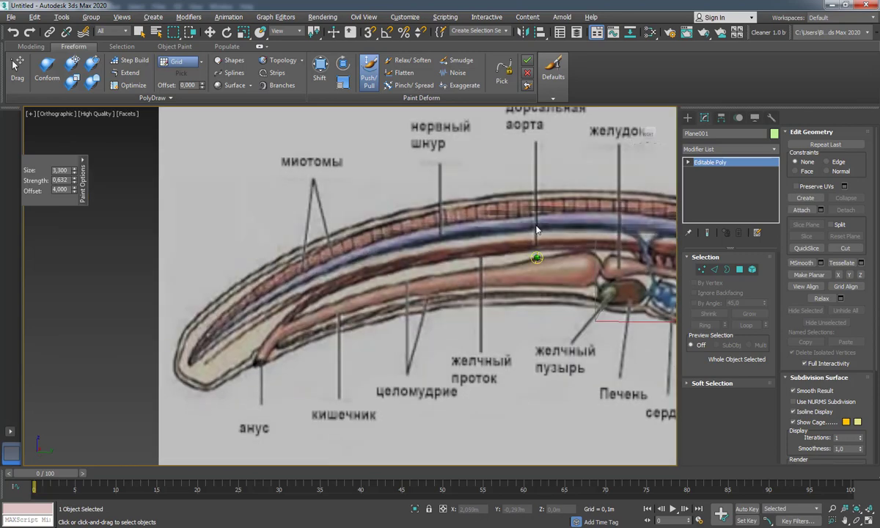
pyautogui.hotkey('shift', 'z')
pyautogui.hotkey('shift', 'z')
pyautogui.hotkey('shift', 'z')
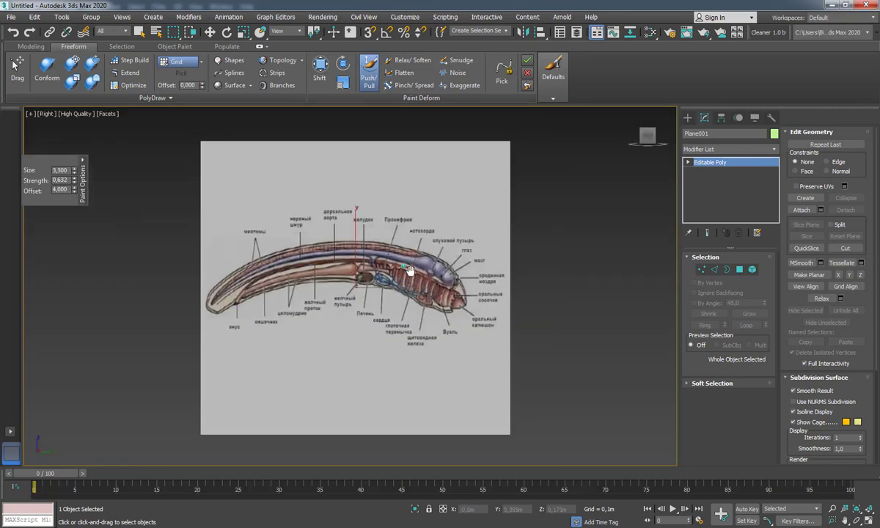
pyautogui.scroll(4, 440, 264)
pyautogui.scroll(3, 473, 275)
pyautogui.hotkey('shift', 'z')
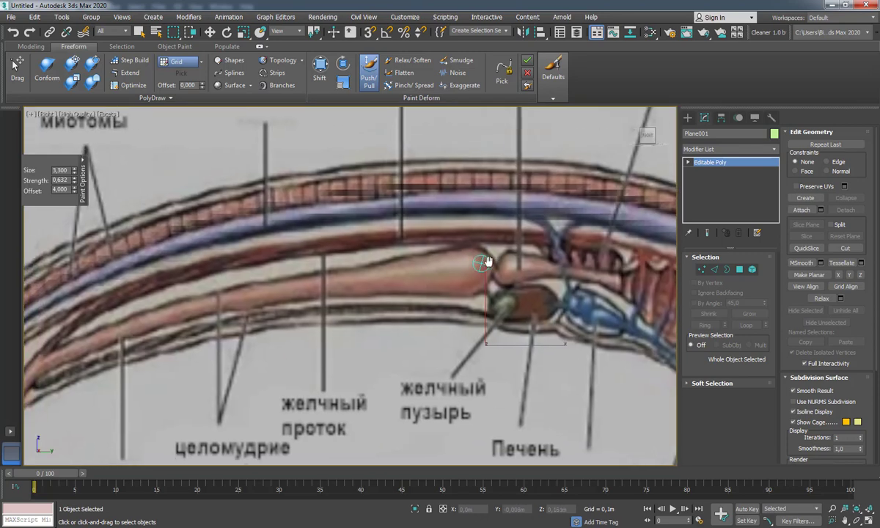
pyautogui.hotkey('shift', 'z')
pyautogui.hotkey('shift', 'z')
pyautogui.scroll(8, 475, 264)
pyautogui.scroll(-2, 475, 268)
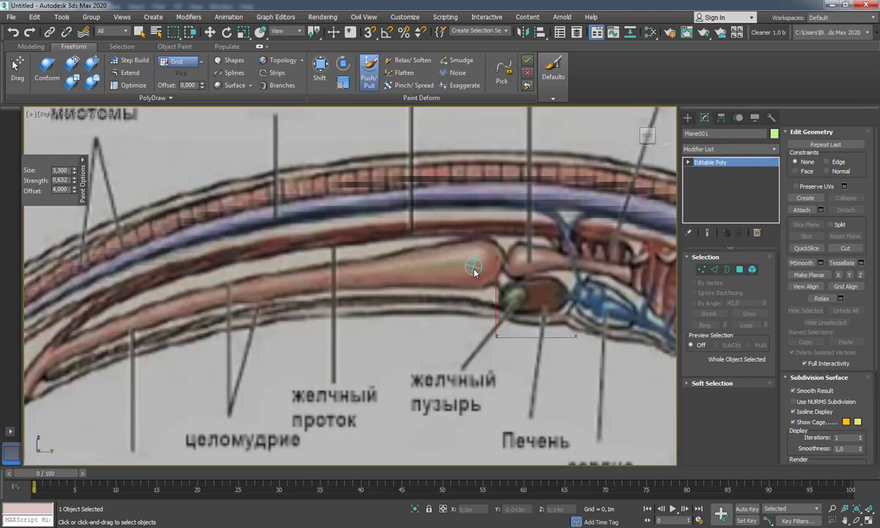
# - Raise the gut tube near the gall bladder into relief
pyautogui.moveTo(482, 250)
pyautogui.mouseDown()
pyautogui.moveTo(353, 281)
pyautogui.moveTo(491, 256)
pyautogui.moveTo(471, 280)
pyautogui.mouseUp()
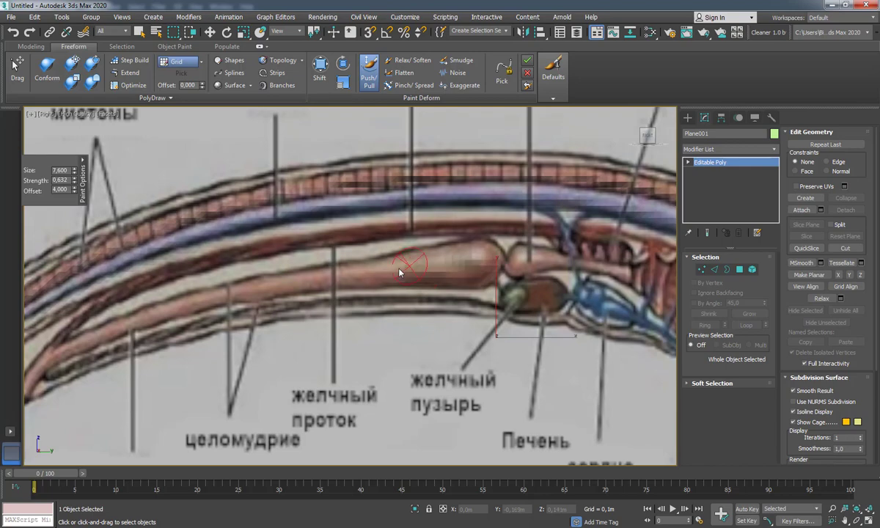
pyautogui.moveTo(402, 272)
pyautogui.keyDown('alt'); pyautogui.mouseDown(button='middle')
pyautogui.moveTo(443, 242)
pyautogui.moveTo(246, 269)
pyautogui.mouseUp(button='middle'); pyautogui.keyUp('alt')
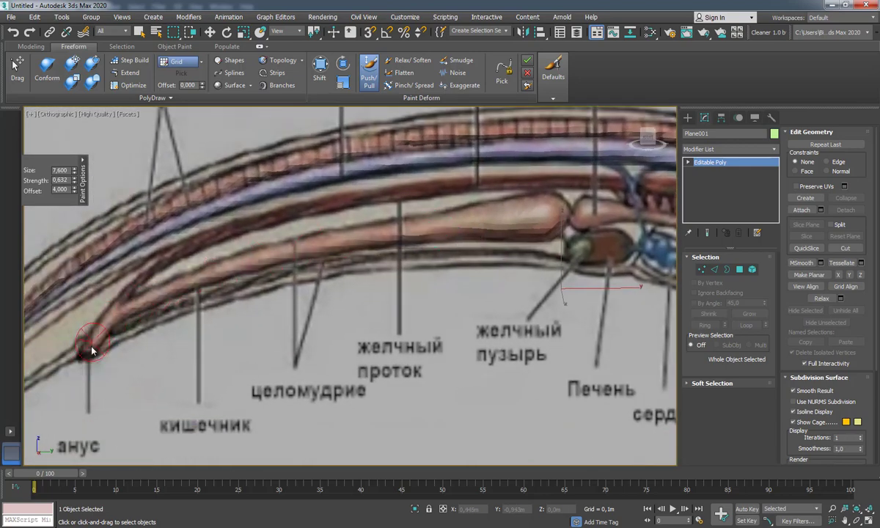
pyautogui.scroll(-5, 452, 272)
pyautogui.scroll(5, 372, 283)
pyautogui.hotkey('shift', 'z')
pyautogui.hotkey('shift', 'z')
pyautogui.hotkey('shift', 'z')
pyautogui.hotkey('shift', 'z')
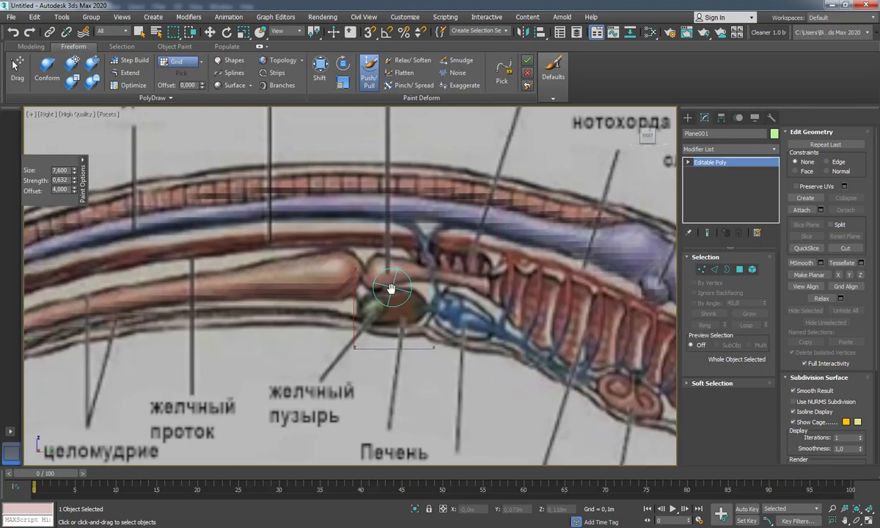
pyautogui.scroll(4, 427, 301)
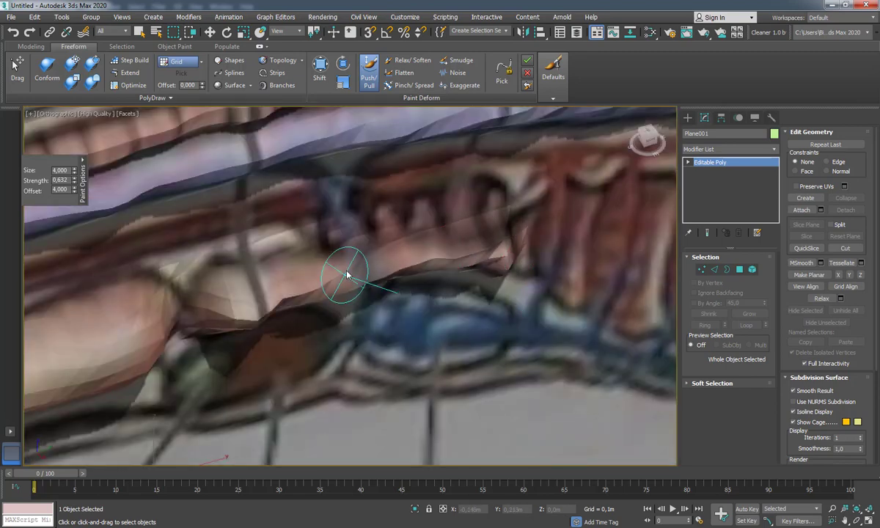
pyautogui.scroll(-6, 338, 281)
pyautogui.scroll(3, 385, 288)
pyautogui.hotkey('shift', 'z')
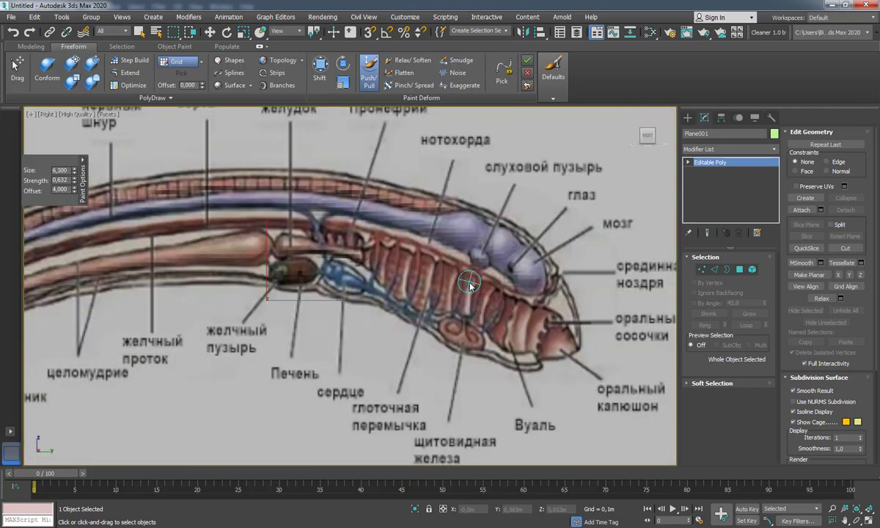
pyautogui.hotkey('shift', 'z')
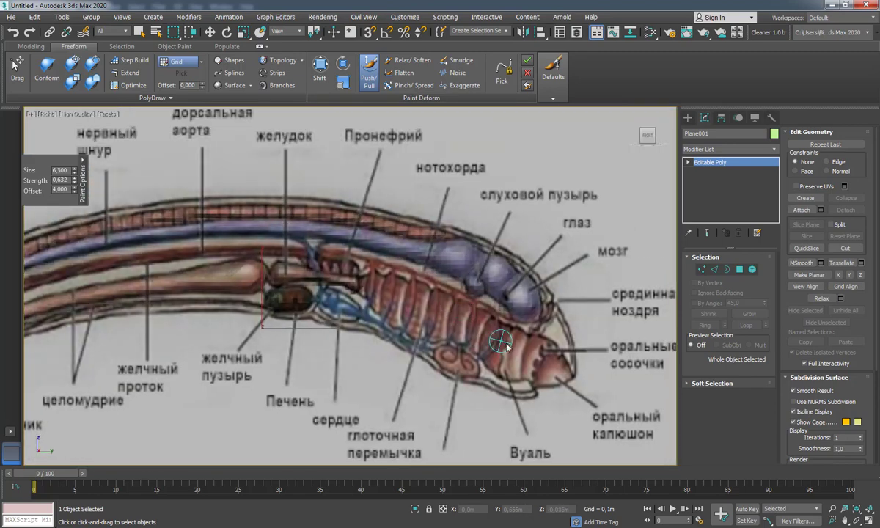
pyautogui.scroll(2, 501, 342)
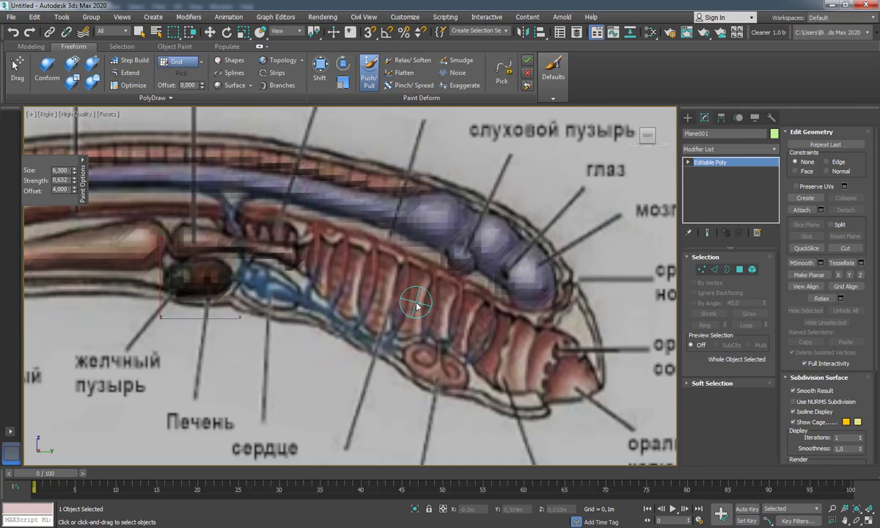
# - Push the pharynx ribs up into relief
pyautogui.moveTo(379, 311)
pyautogui.keyDown('alt'); pyautogui.mouseDown(button='middle')
pyautogui.moveTo(387, 313)
pyautogui.moveTo(416, 279)
pyautogui.mouseUp(button='middle'); pyautogui.keyUp('alt')
pyautogui.scroll(3, 417, 279)
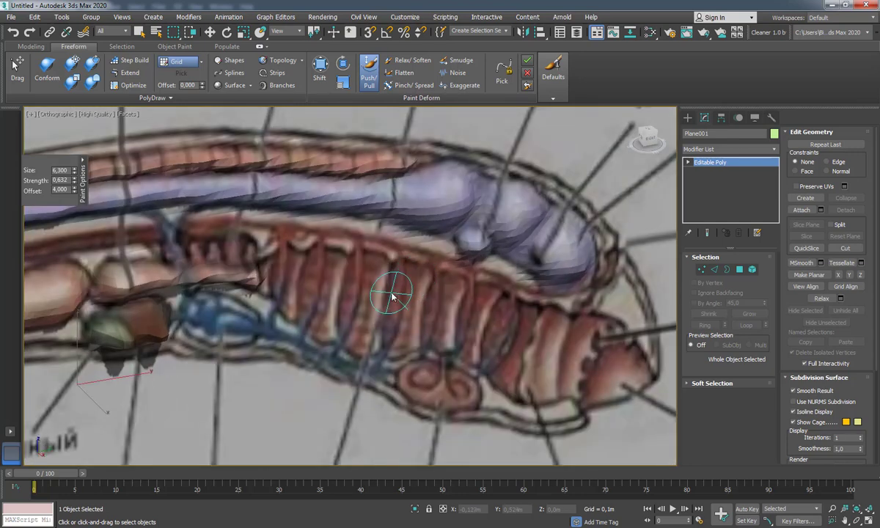
pyautogui.moveTo(382, 270); pyautogui.dragTo(371, 335)
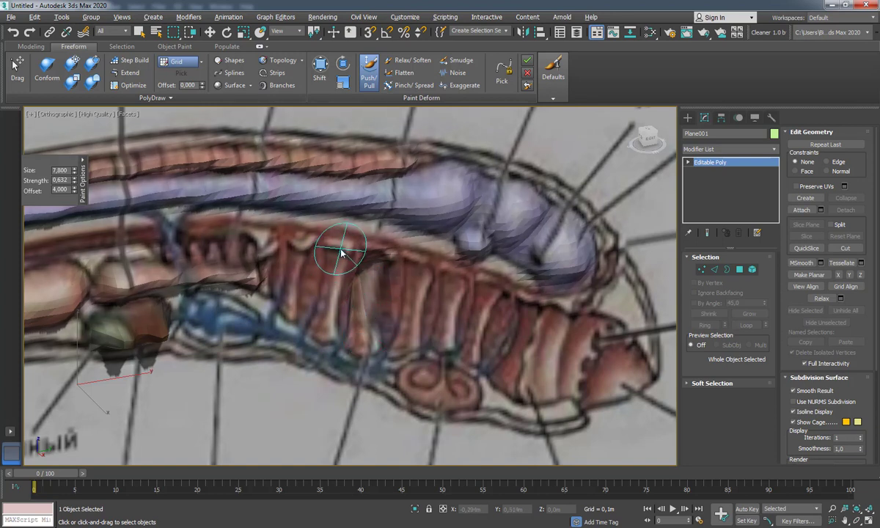
pyautogui.moveTo(336, 249)
pyautogui.mouseDown()
pyautogui.moveTo(333, 285)
pyautogui.moveTo(304, 313)
pyautogui.moveTo(323, 297)
pyautogui.mouseUp()
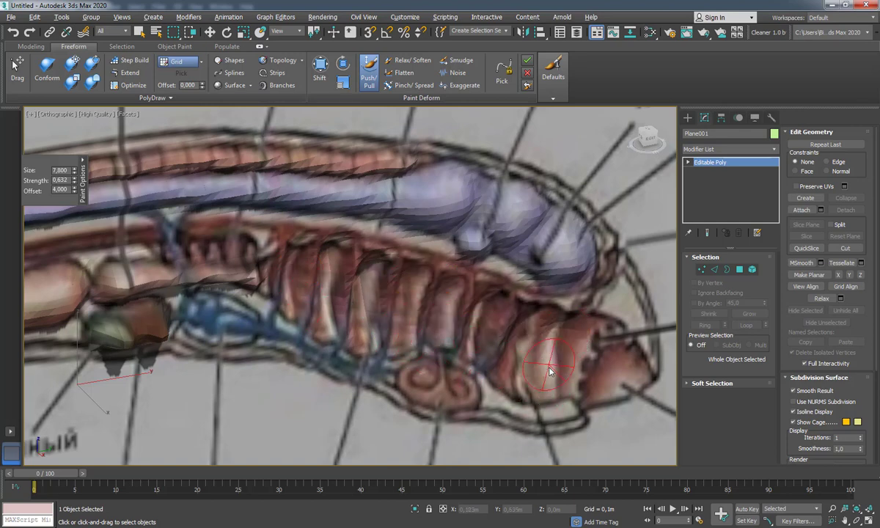
# - Sculpt relief into the head near the mouth
pyautogui.scroll(3, 546, 369)
pyautogui.moveTo(473, 317)
pyautogui.mouseDown()
pyautogui.moveTo(521, 363)
pyautogui.moveTo(495, 310)
pyautogui.moveTo(399, 290)
pyautogui.mouseUp()
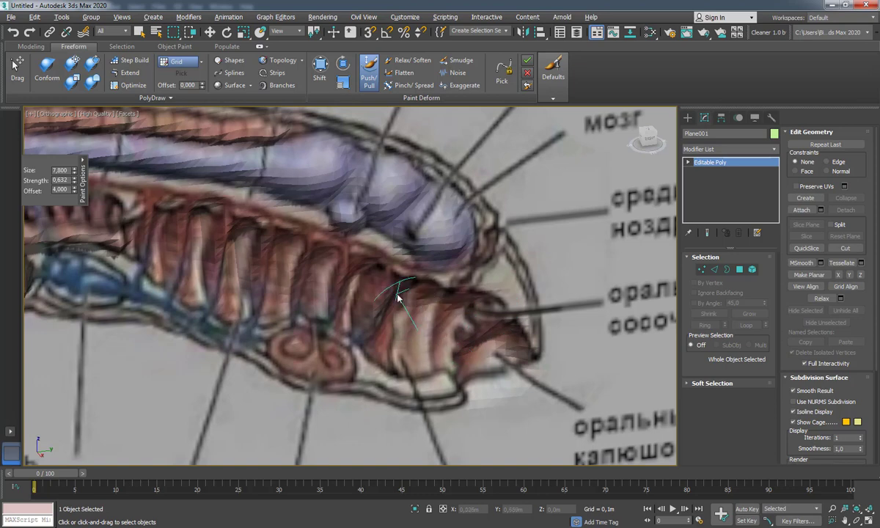
pyautogui.keyDown('alt'); pyautogui.moveTo(399, 290); pyautogui.dragTo(446, 307, button='middle'); pyautogui.keyUp('alt')
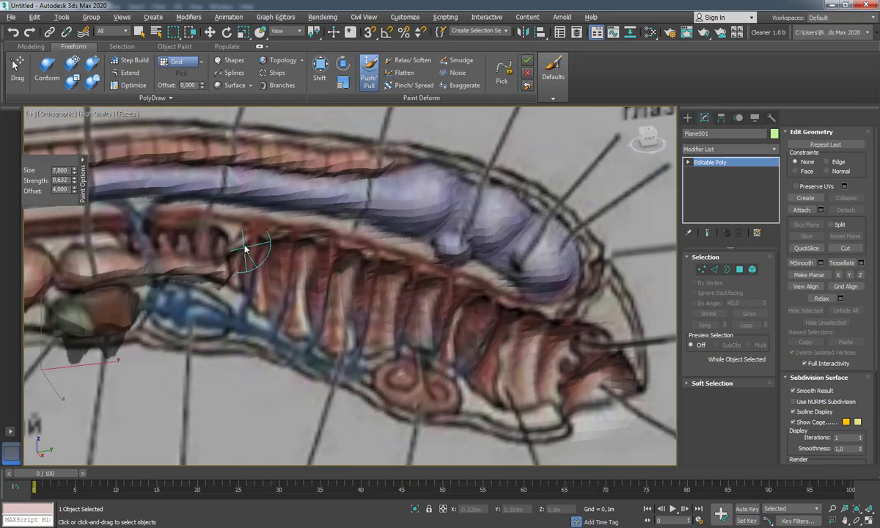
pyautogui.moveTo(246, 245)
pyautogui.keyDown('alt'); pyautogui.mouseDown(button='middle')
pyautogui.moveTo(409, 345)
pyautogui.moveTo(379, 321)
pyautogui.mouseUp(button='middle'); pyautogui.keyUp('alt')
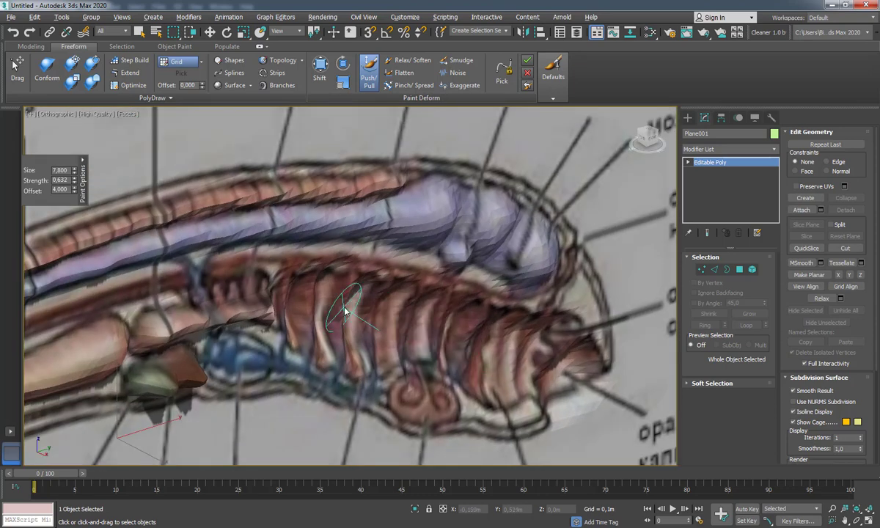
# - Use the Shift brush (strength 20, falloff 200) to pull the mouth-side ribs down and left
pyautogui.click(320, 68)
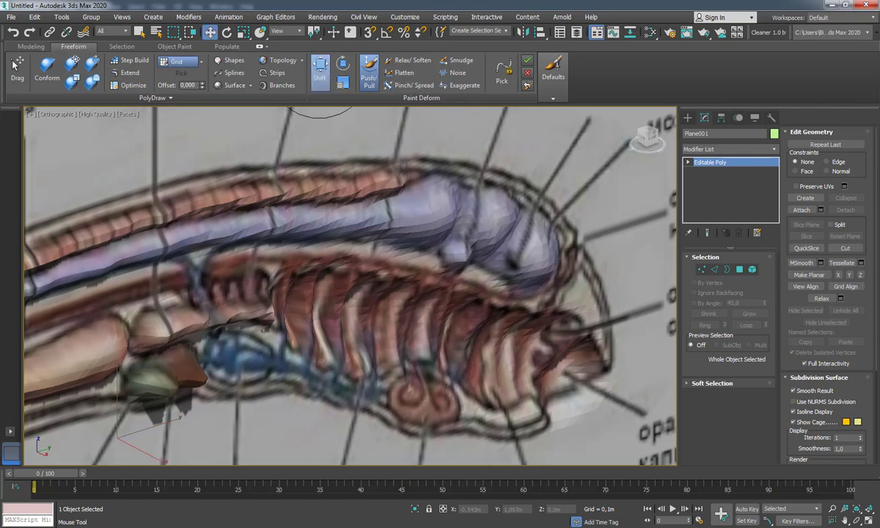
pyautogui.keyDown('alt'); pyautogui.moveTo(467, 383); pyautogui.dragTo(478, 345, button='middle'); pyautogui.keyUp('alt')
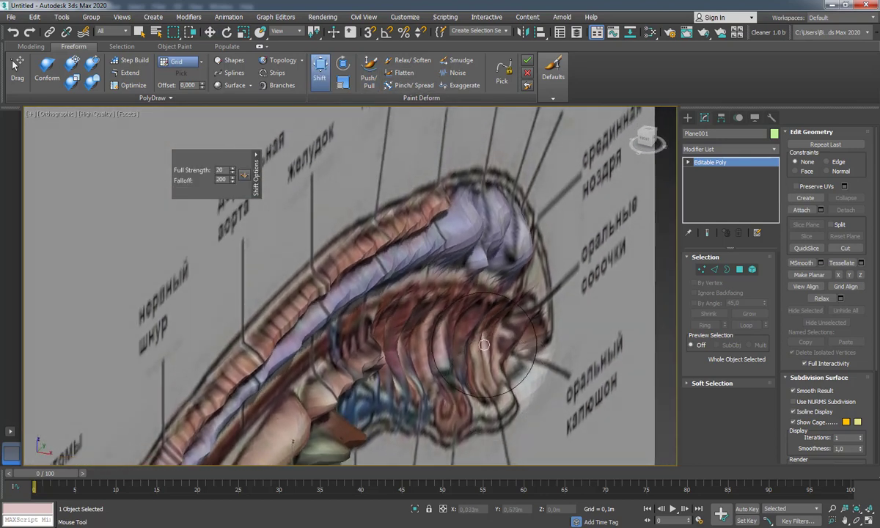
pyautogui.moveTo(446, 339)
pyautogui.mouseDown()
pyautogui.moveTo(402, 356)
pyautogui.moveTo(467, 321)
pyautogui.moveTo(415, 351)
pyautogui.moveTo(476, 358)
pyautogui.mouseUp()
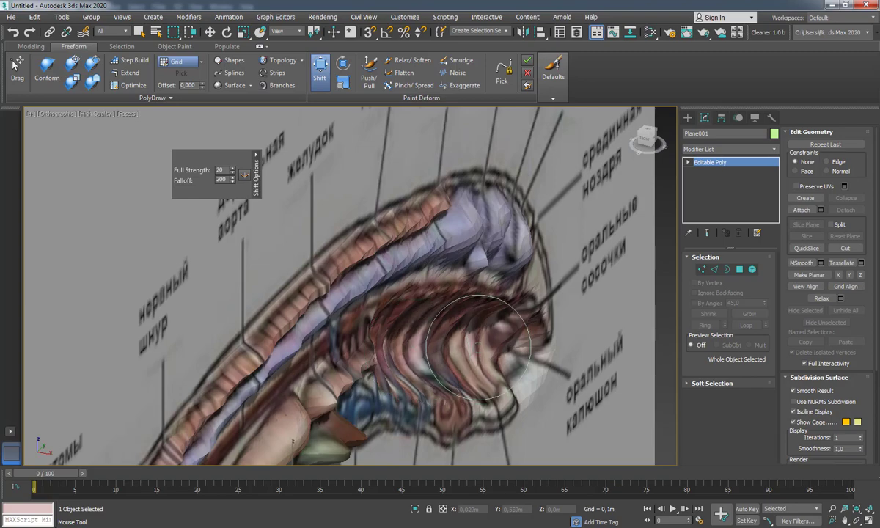
pyautogui.keyDown('alt'); pyautogui.moveTo(475, 358); pyautogui.dragTo(406, 339, button='middle'); pyautogui.keyUp('alt')
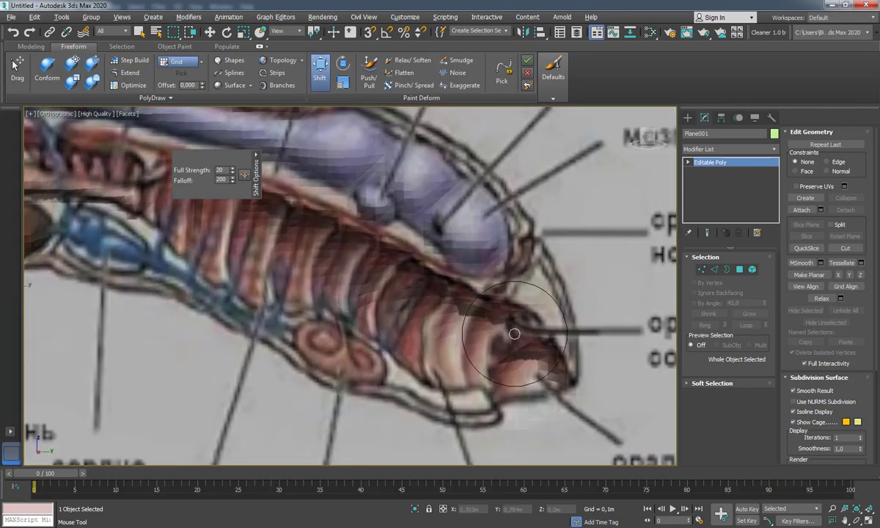
pyautogui.scroll(-3, 513, 336)
pyautogui.scroll(8, 505, 354)
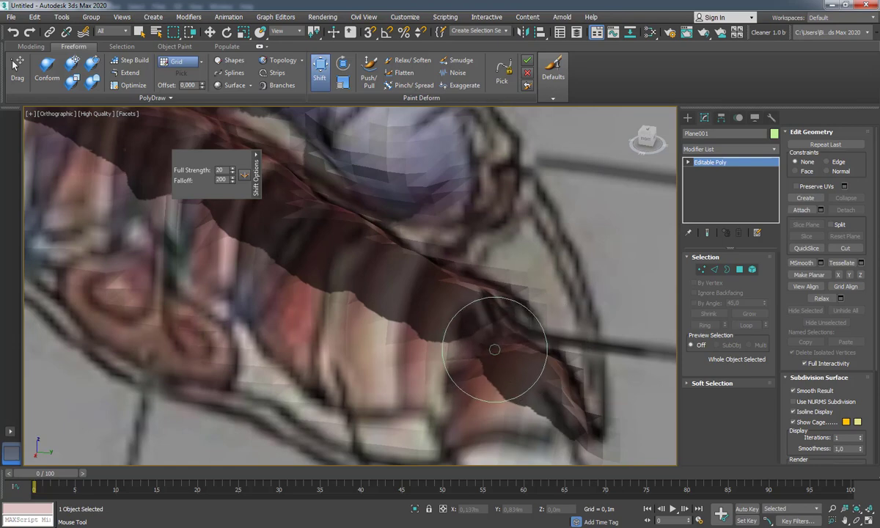
pyautogui.scroll(-5, 440, 345)
pyautogui.scroll(3, 424, 325)
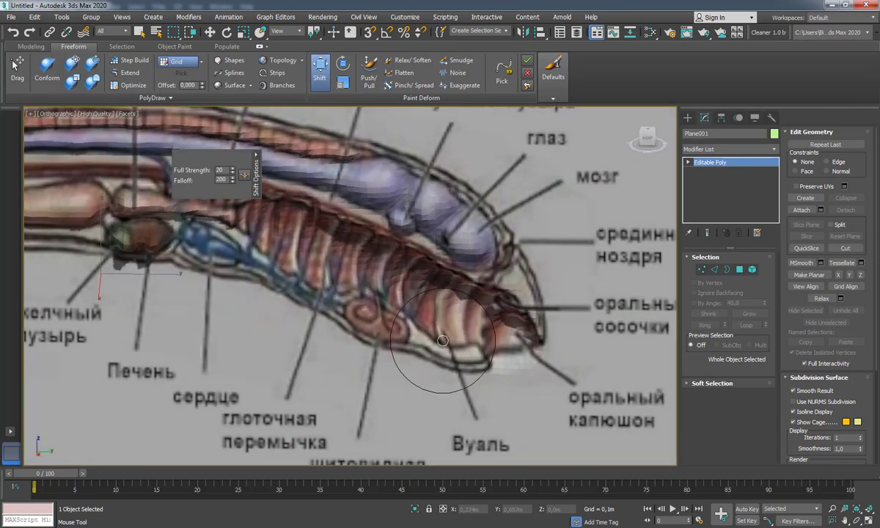
pyautogui.hotkey('shift', 'z')
pyautogui.hotkey('shift', 'z')
pyautogui.hotkey('shift', 'z')
pyautogui.scroll(6, 405, 149)
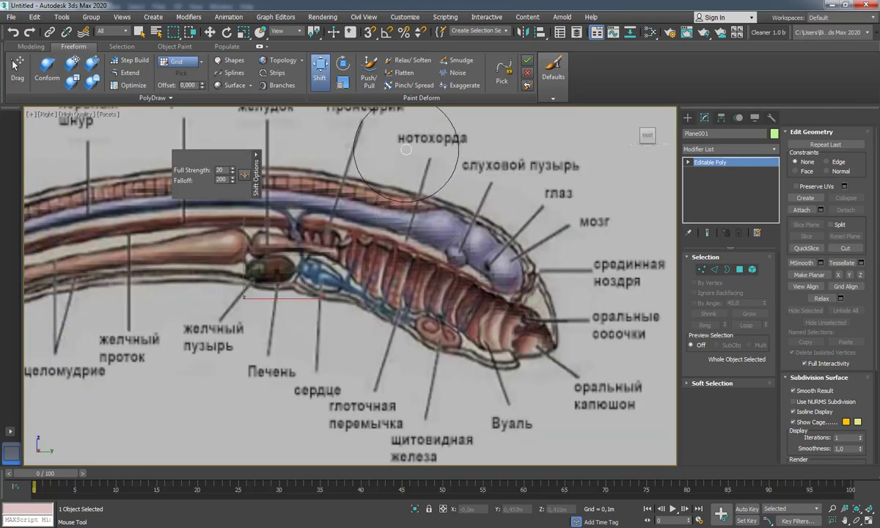
# - Return to Push/Pull with a 7.8 brush and enable Use NURMS Subdivision on Plane001
pyautogui.click(369, 70)
pyautogui.scroll(4, 447, 330)
pyautogui.scroll(-5, 446, 326)
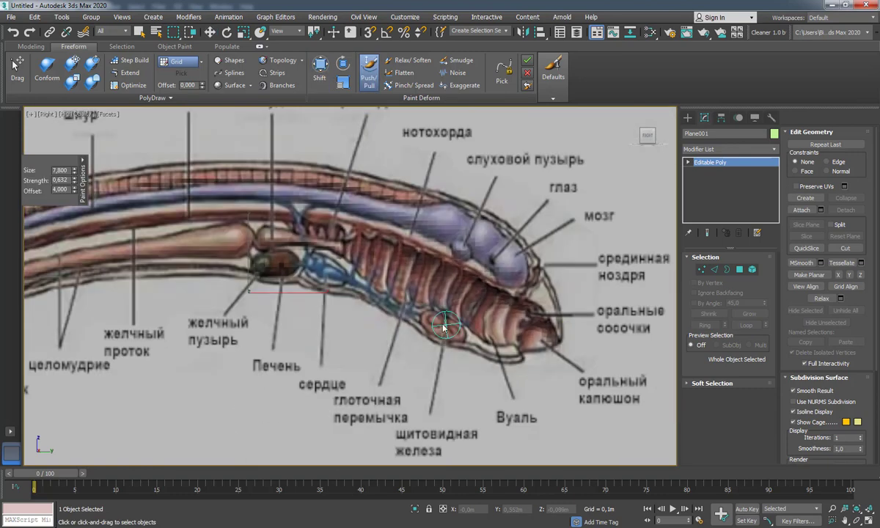
pyautogui.scroll(1, 445, 323)
pyautogui.scroll(-2, 445, 316)
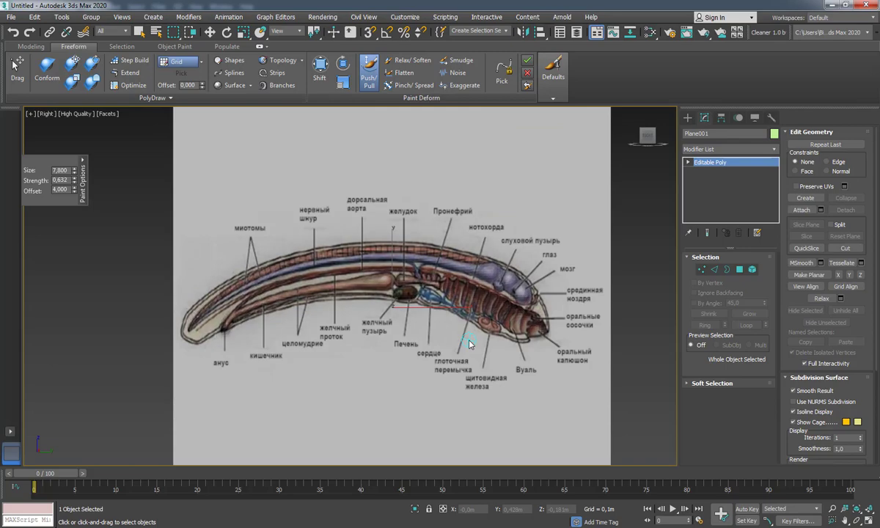
pyautogui.moveTo(469, 344); pyautogui.dragTo(469, 318)
pyautogui.scroll(2, 465, 314)
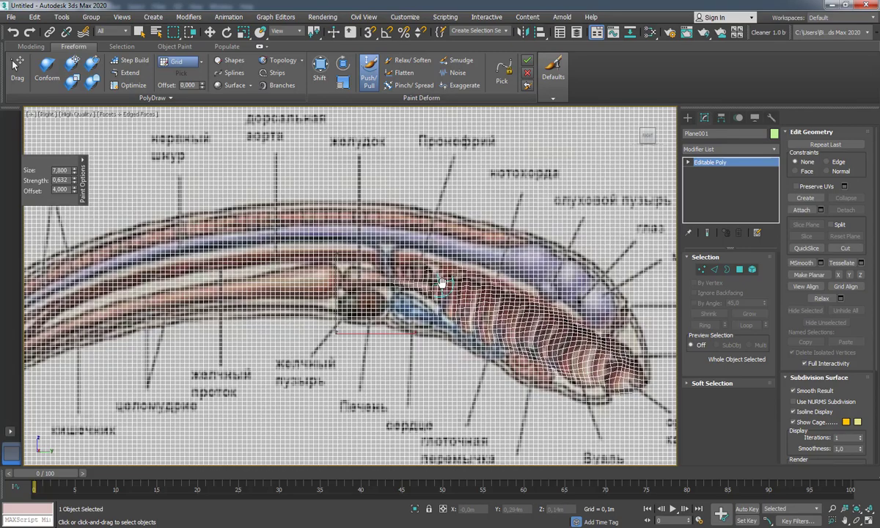
pyautogui.scroll(2, 444, 289)
pyautogui.scroll(1, 422, 294)
pyautogui.scroll(1, 450, 300)
pyautogui.scroll(-1, 444, 295)
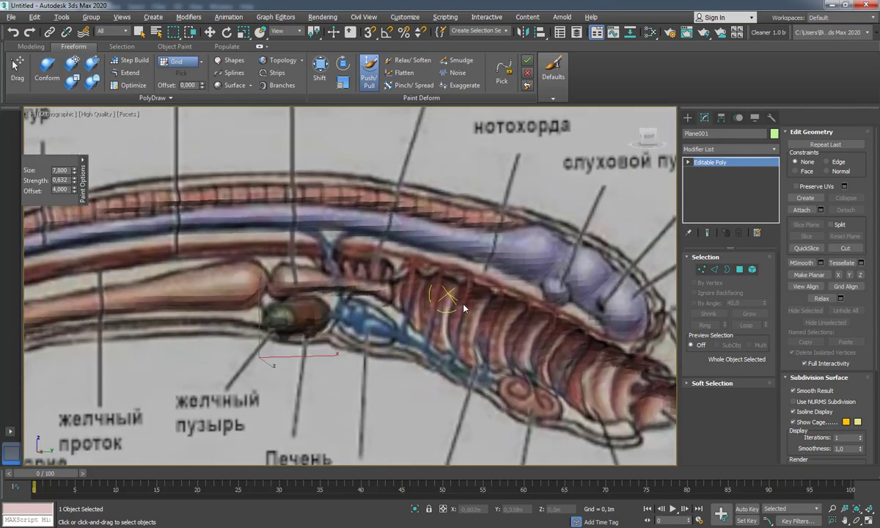
pyautogui.scroll(-2, 436, 302)
pyautogui.scroll(-1, 443, 312)
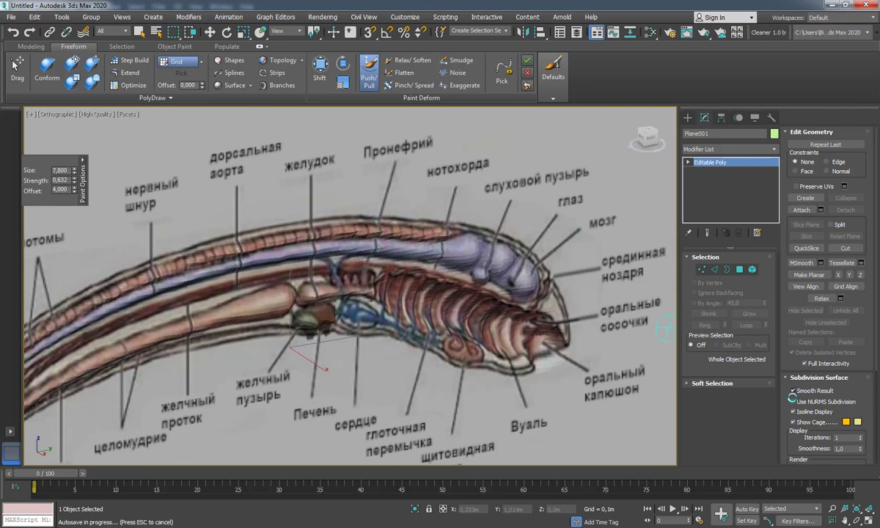
pyautogui.click(794, 402)
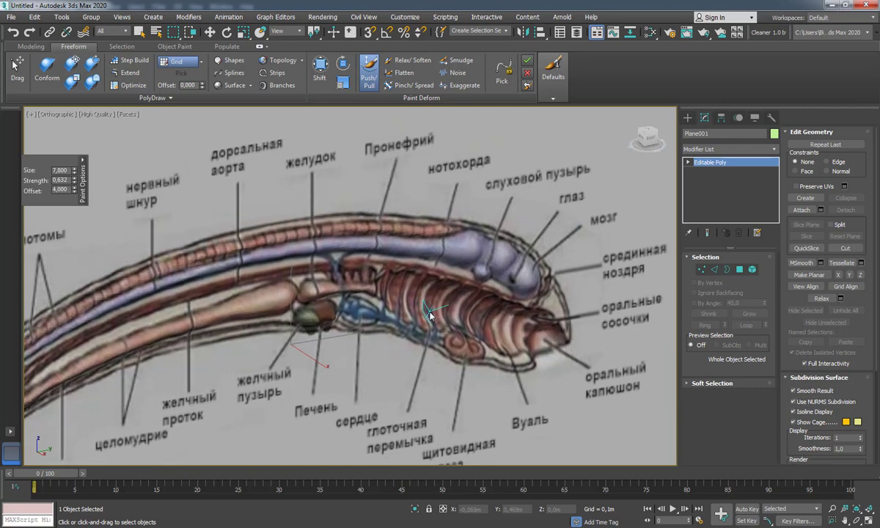
# - Switch to the Move tool and frame the plane zoomed in from the Right view
pyautogui.press('w')
pyautogui.scroll(2, 422, 317)
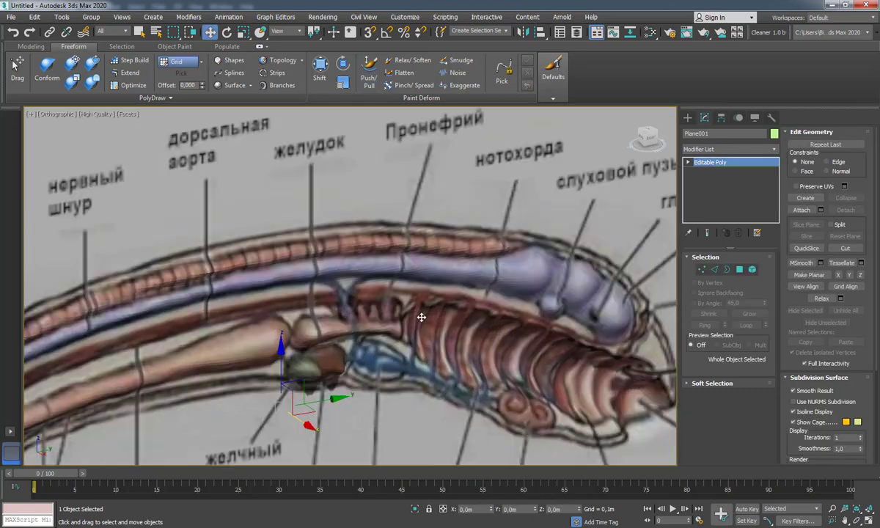
pyautogui.moveTo(491, 354)
pyautogui.keyDown('alt'); pyautogui.mouseDown(button='middle')
pyautogui.moveTo(450, 314)
pyautogui.moveTo(436, 315)
pyautogui.moveTo(454, 332)
pyautogui.moveTo(471, 332)
pyautogui.mouseUp(button='middle'); pyautogui.keyUp('alt')
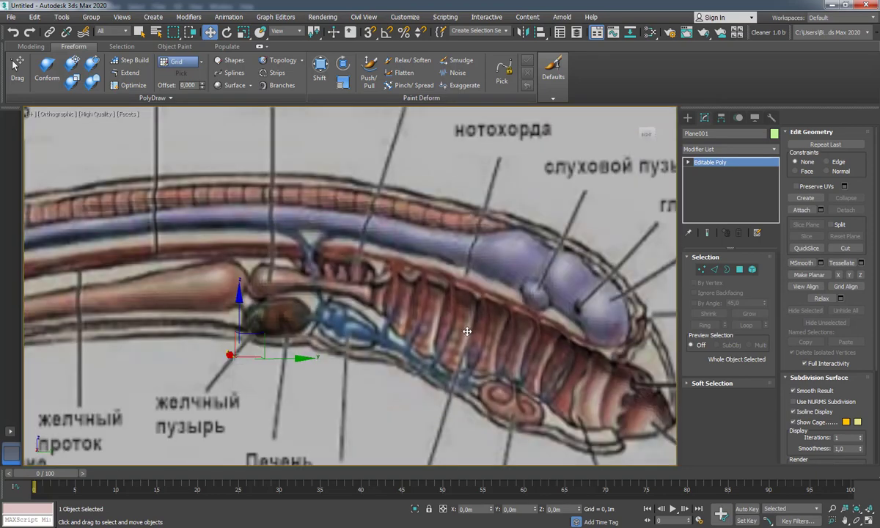
pyautogui.hotkey('shift', 'z')
pyautogui.scroll(5, 412, 279)
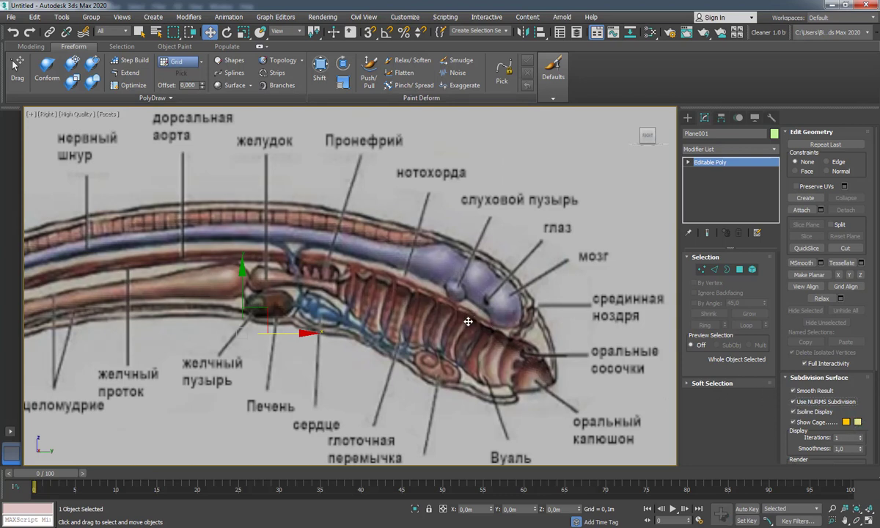
pyautogui.scroll(3, 395, 305)
pyautogui.scroll(-2, 396, 305)
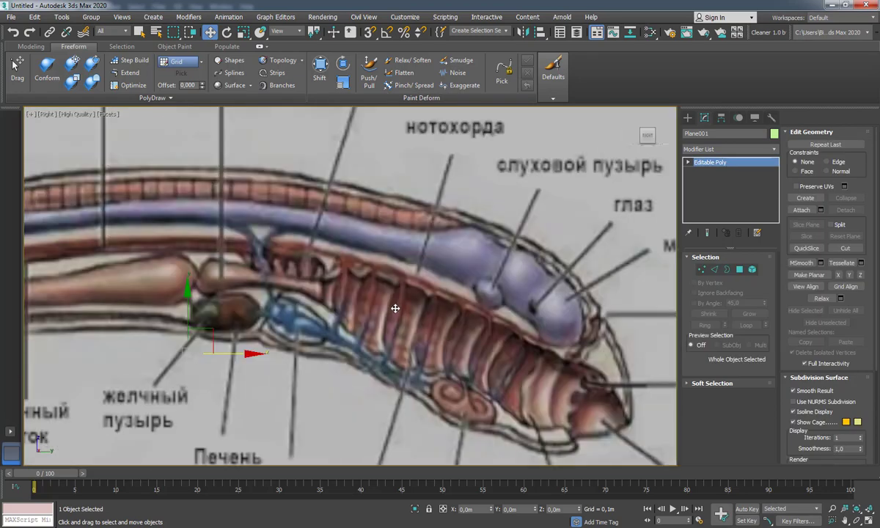
pyautogui.scroll(2, 394, 308)
pyautogui.moveTo(387, 308)
pyautogui.keyDown('alt'); pyautogui.mouseDown(button='middle')
pyautogui.moveTo(402, 339)
pyautogui.moveTo(346, 295)
pyautogui.moveTo(366, 307)
pyautogui.mouseUp(button='middle'); pyautogui.keyUp('alt')
pyautogui.hotkey('shift', 'z')
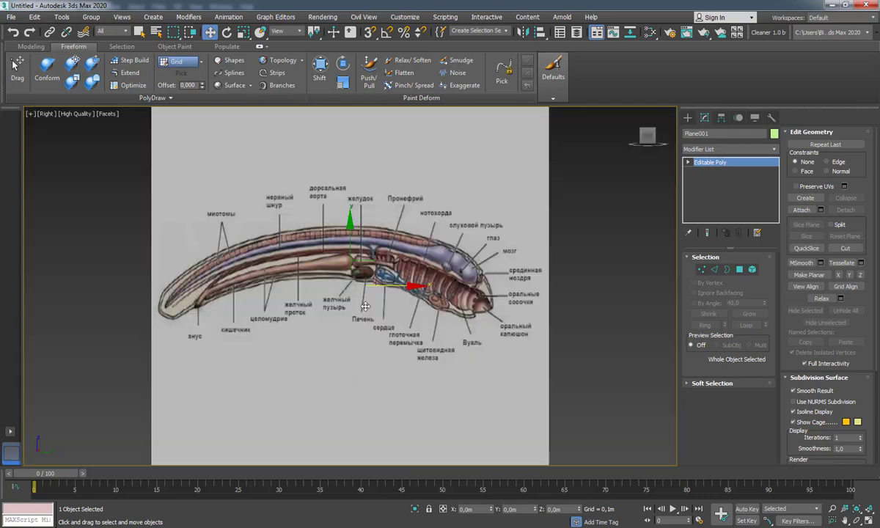
pyautogui.scroll(-1, 403, 262)
pyautogui.scroll(5, 411, 294)
pyautogui.scroll(2, 412, 294)
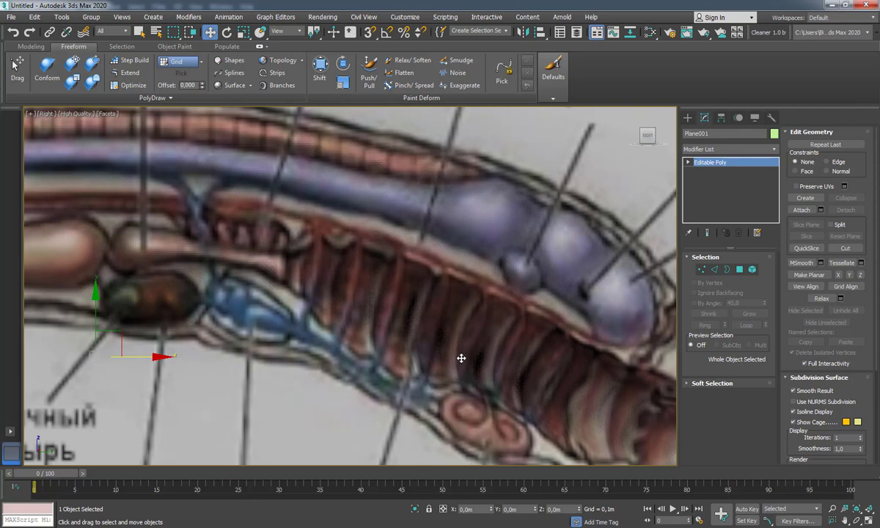
# - Set viewport shading to Standard and orbit to an oblique close-up of the ribs
pyautogui.click(85, 118)
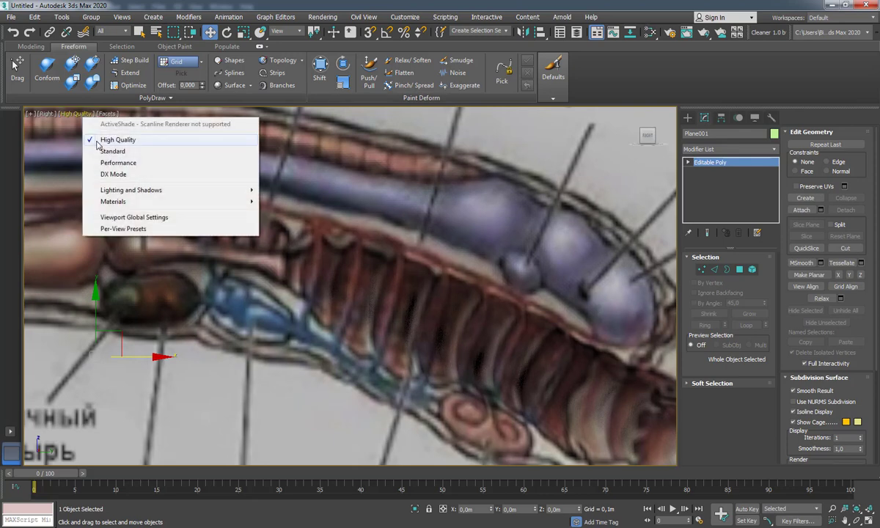
pyautogui.click(96, 143)
pyautogui.moveTo(381, 311); pyautogui.dragTo(357, 304, button='middle')
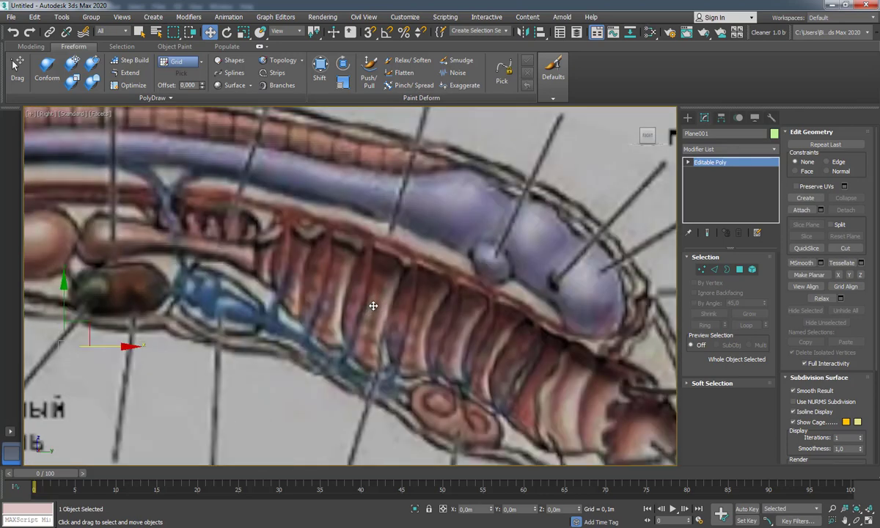
pyautogui.scroll(3, 373, 304)
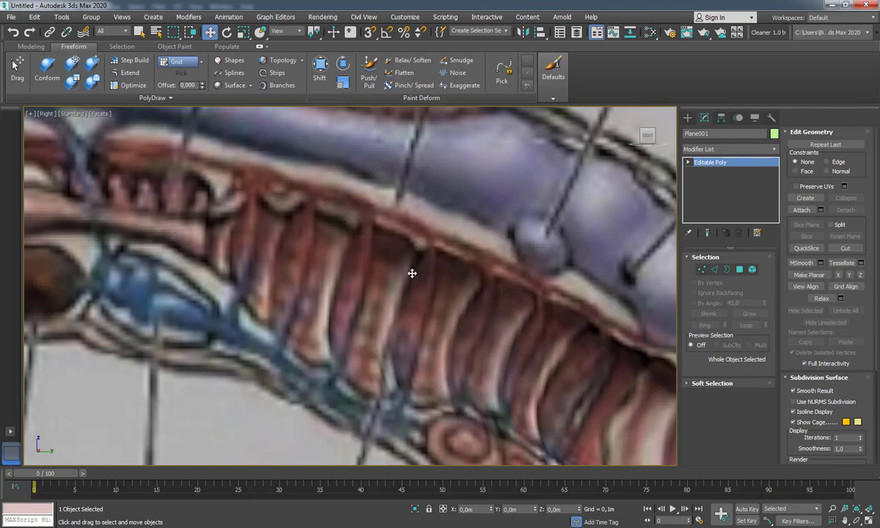
pyautogui.moveTo(398, 339)
pyautogui.keyDown('alt'); pyautogui.mouseDown(button='middle')
pyautogui.moveTo(422, 349)
pyautogui.moveTo(424, 365)
pyautogui.moveTo(411, 348)
pyautogui.mouseUp(button='middle'); pyautogui.keyUp('alt')
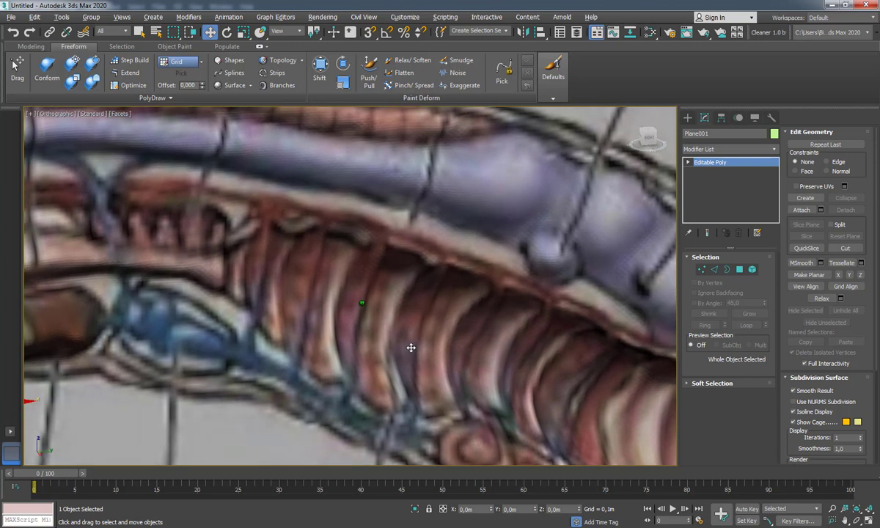
# - Push a groove into the ribs with the Push/Pull brush, setting its strength to 0.263
pyautogui.click(369, 70)
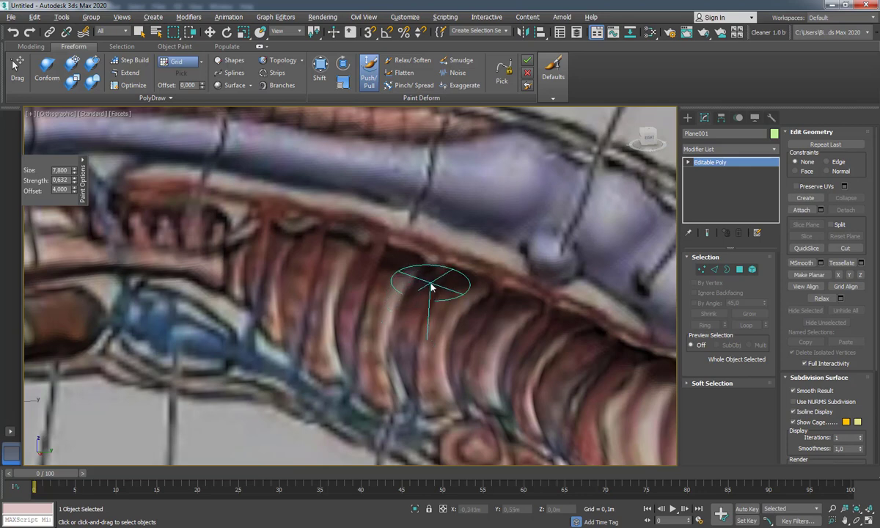
pyautogui.moveTo(426, 292); pyautogui.dragTo(415, 387)
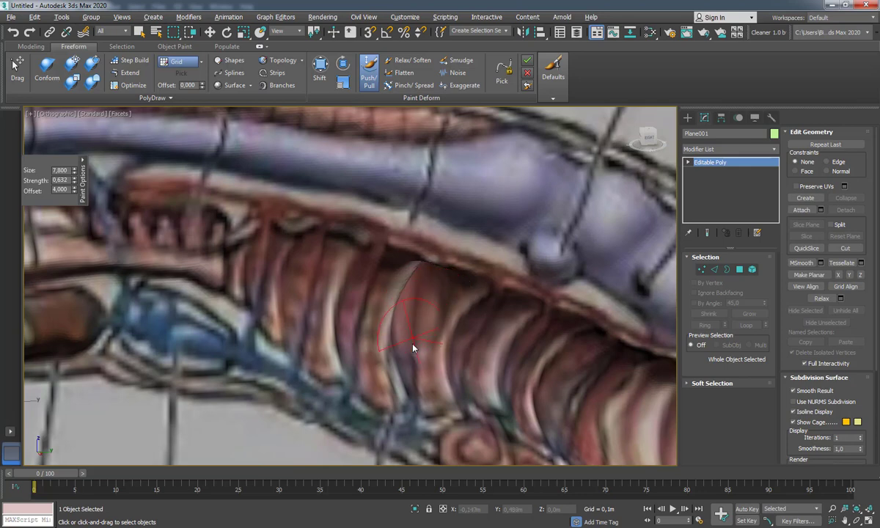
pyautogui.scroll(-2, 443, 355)
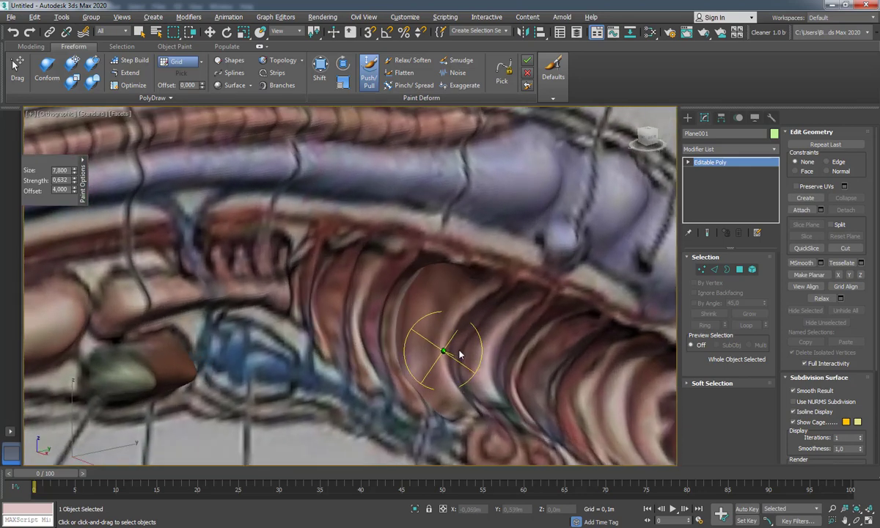
pyautogui.scroll(2, 450, 353)
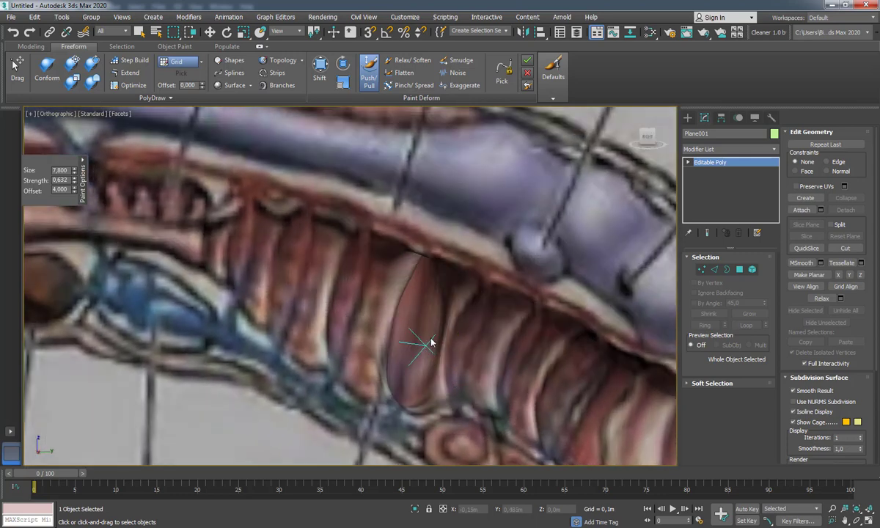
pyautogui.keyDown('alt'); pyautogui.moveTo(415, 334); pyautogui.dragTo(440, 321, button='middle'); pyautogui.keyUp('alt')
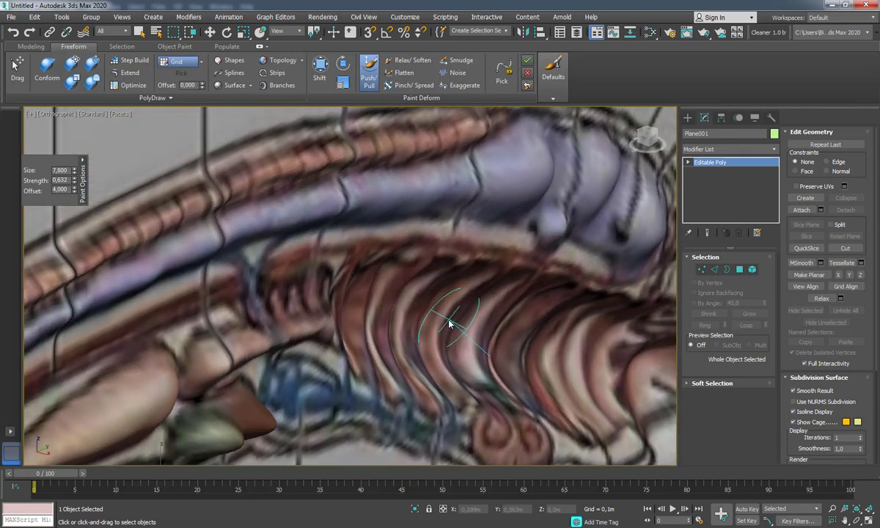
pyautogui.keyDown('ctrl'); pyautogui.keyDown('shift'); pyautogui.moveTo(450, 327); pyautogui.dragTo(450, 329); pyautogui.keyUp('shift'); pyautogui.keyUp('ctrl')
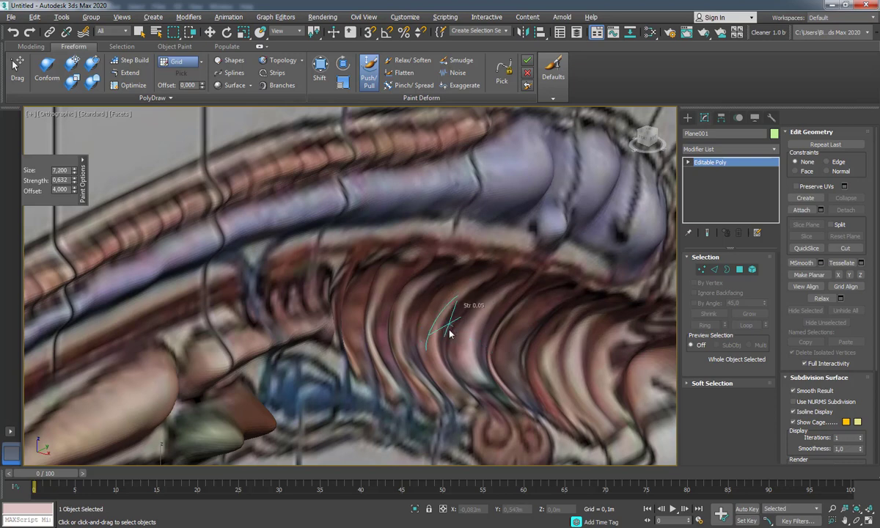
pyautogui.keyDown('alt'); pyautogui.moveTo(450, 332); pyautogui.dragTo(424, 269, button='middle'); pyautogui.keyUp('alt')
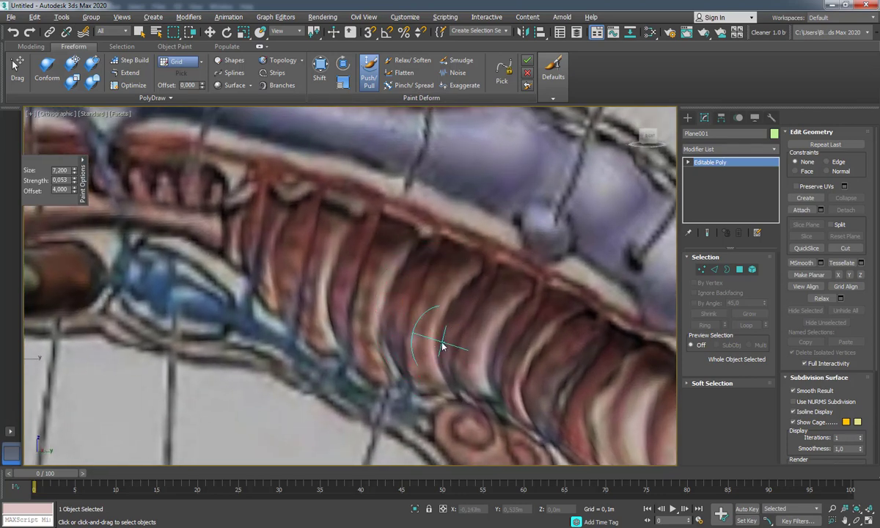
pyautogui.keyDown('ctrl'); pyautogui.keyDown('shift'); pyautogui.moveTo(441, 343); pyautogui.dragTo(441, 343); pyautogui.keyUp('shift'); pyautogui.keyUp('ctrl')
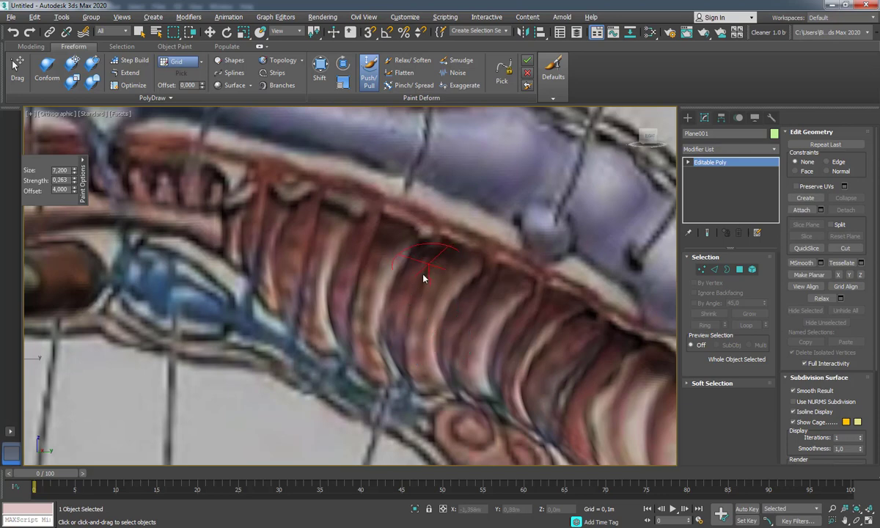
# - Deepen the rib grooves and deform the ribs and nearby vessel
pyautogui.keyDown('alt'); pyautogui.moveTo(405, 353); pyautogui.dragTo(369, 328, button='middle'); pyautogui.keyUp('alt')
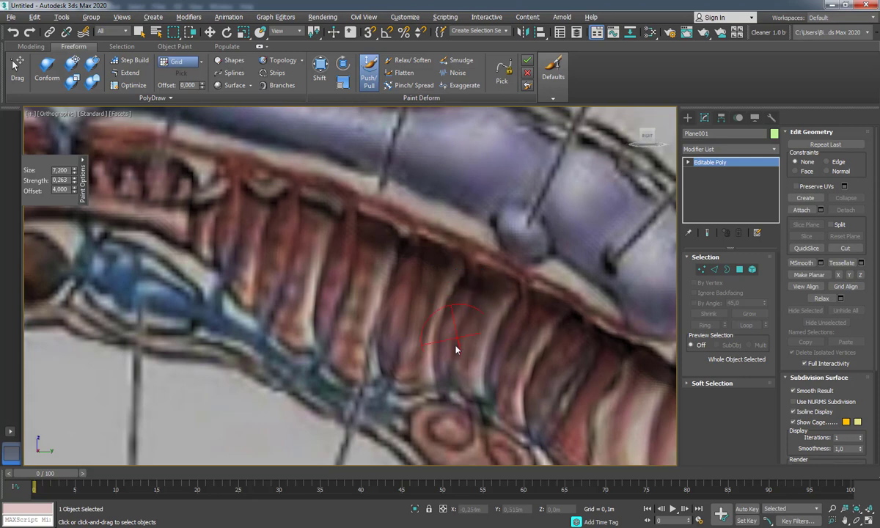
pyautogui.moveTo(456, 350); pyautogui.dragTo(471, 378)
pyautogui.keyDown('alt'); pyautogui.moveTo(374, 317); pyautogui.dragTo(494, 323, button='middle'); pyautogui.keyUp('alt')
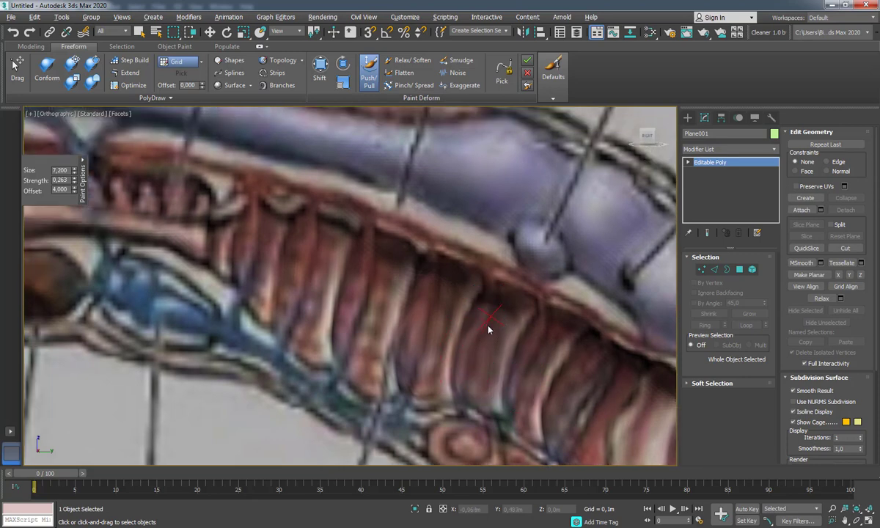
pyautogui.moveTo(416, 338)
pyautogui.keyDown('alt'); pyautogui.mouseDown(button='middle')
pyautogui.moveTo(444, 312)
pyautogui.moveTo(479, 332)
pyautogui.moveTo(433, 315)
pyautogui.mouseUp(button='middle'); pyautogui.keyUp('alt')
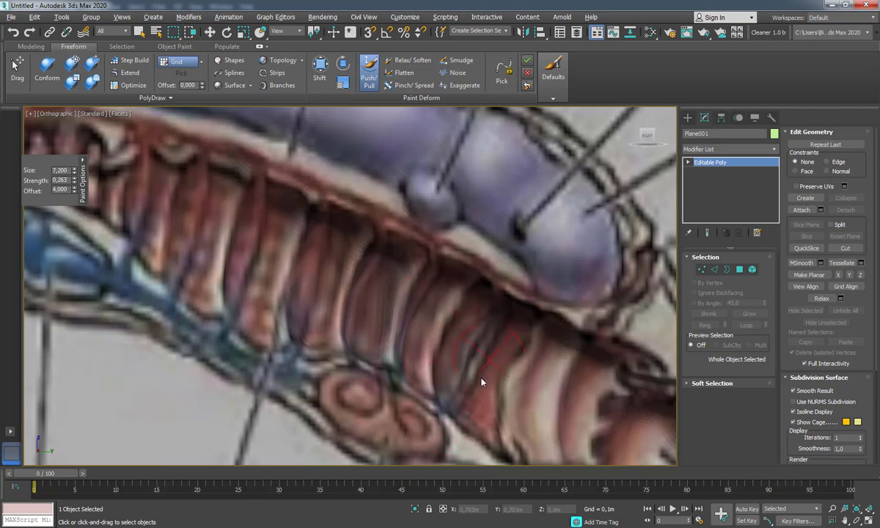
pyautogui.moveTo(334, 297); pyautogui.dragTo(433, 348, button='middle')
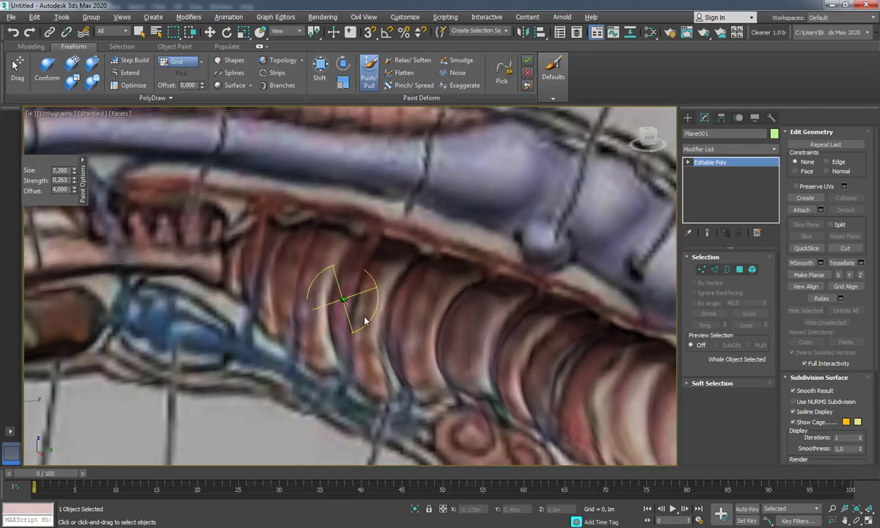
pyautogui.moveTo(343, 299); pyautogui.dragTo(348, 292, button='middle')
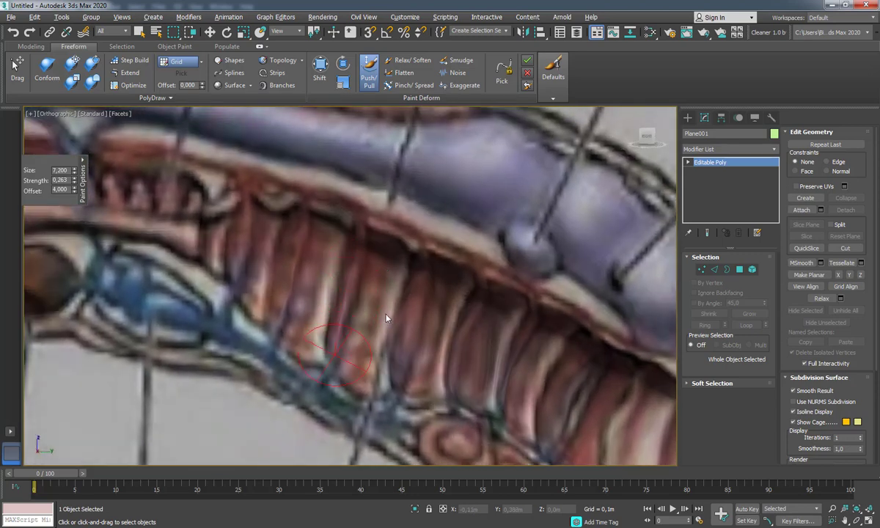
pyautogui.scroll(-5, 386, 318)
pyautogui.scroll(4, 396, 323)
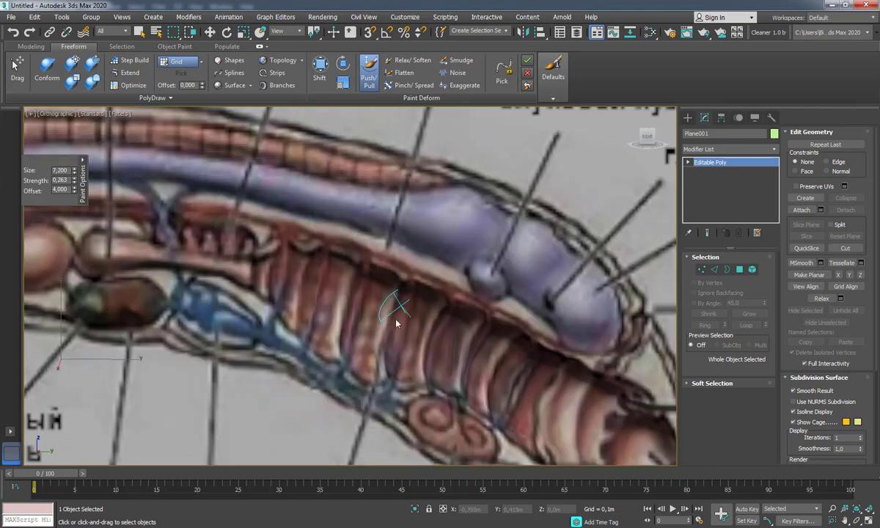
pyautogui.moveTo(396, 323); pyautogui.dragTo(394, 316)
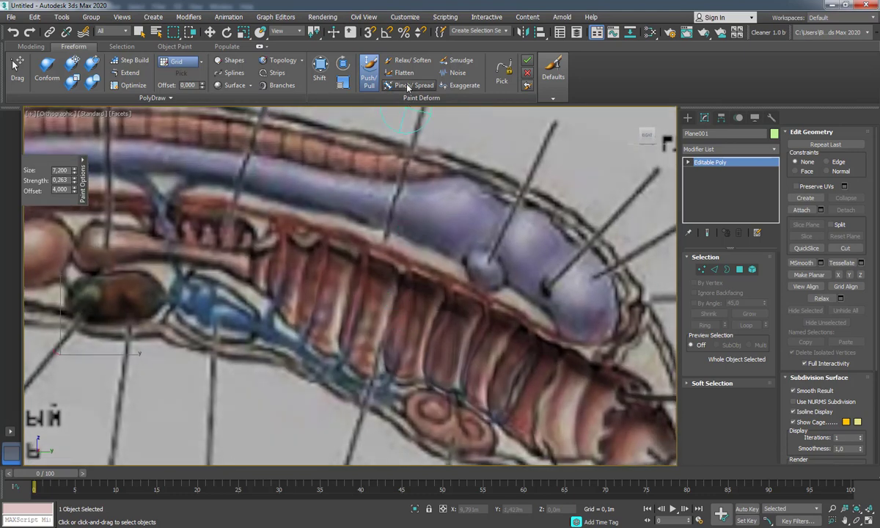
# - Briefly try the Pinch/Spread brush, then return to the Push/Pull brush
pyautogui.click(407, 86)
pyautogui.scroll(3, 393, 305)
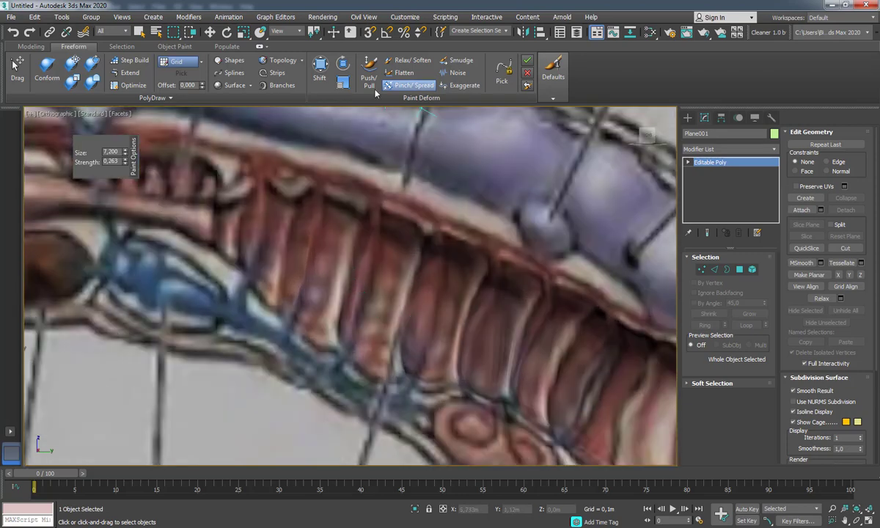
pyautogui.click(369, 70)
pyautogui.scroll(-2, 389, 257)
pyautogui.scroll(-2, 410, 345)
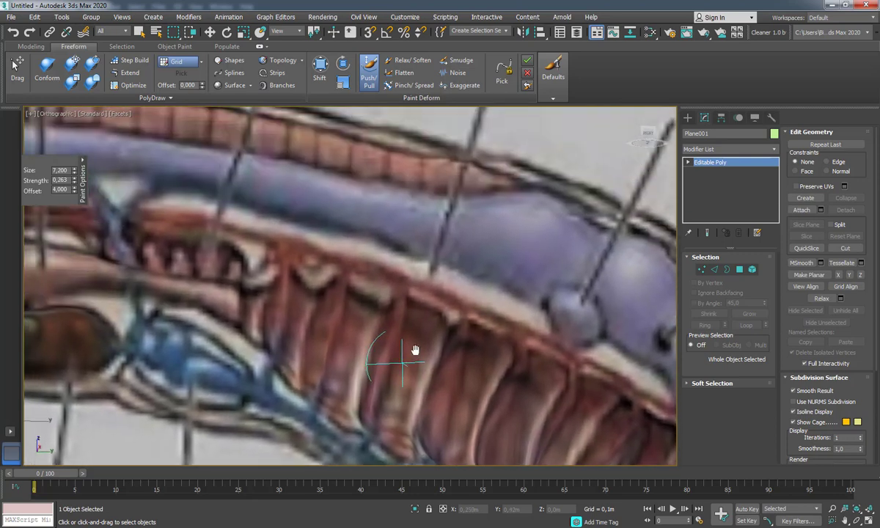
pyautogui.scroll(4, 396, 308)
# - At brush size 3, dent a crease into the upper ribs, then extend it at size 2.4
pyautogui.moveTo(438, 312)
pyautogui.keyDown('ctrl'); pyautogui.keyDown('shift'); pyautogui.mouseDown()
pyautogui.moveTo(440, 326)
pyautogui.moveTo(403, 299)
pyautogui.moveTo(427, 300)
pyautogui.mouseUp(); pyautogui.keyUp('shift'); pyautogui.keyUp('ctrl')
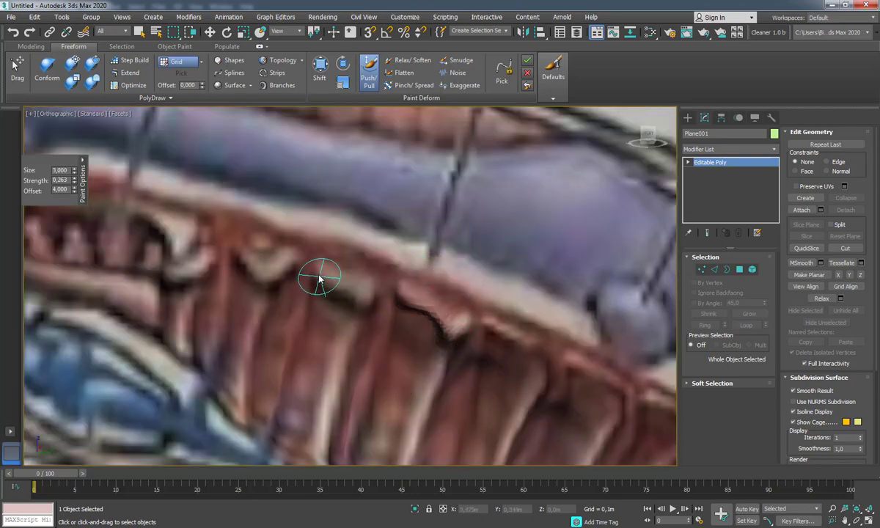
pyautogui.moveTo(304, 275); pyautogui.dragTo(360, 299)
pyautogui.moveTo(242, 254); pyautogui.dragTo(281, 264)
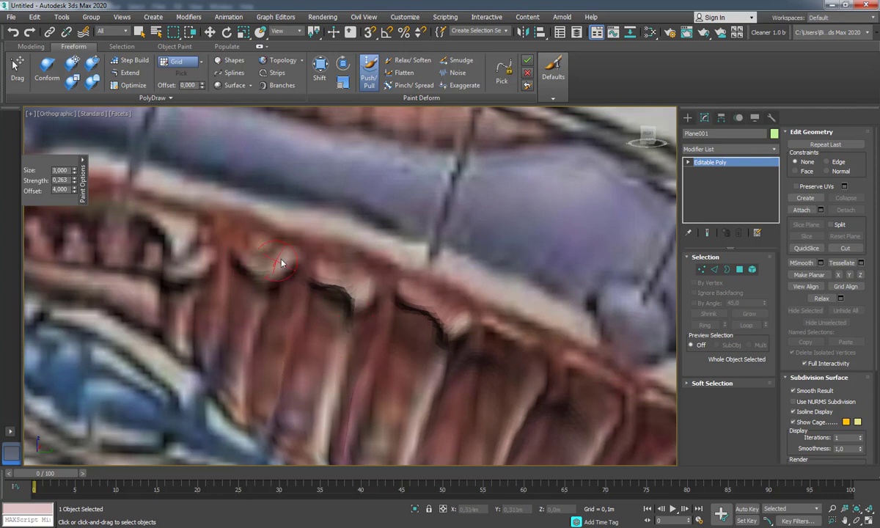
pyautogui.scroll(-2, 413, 338)
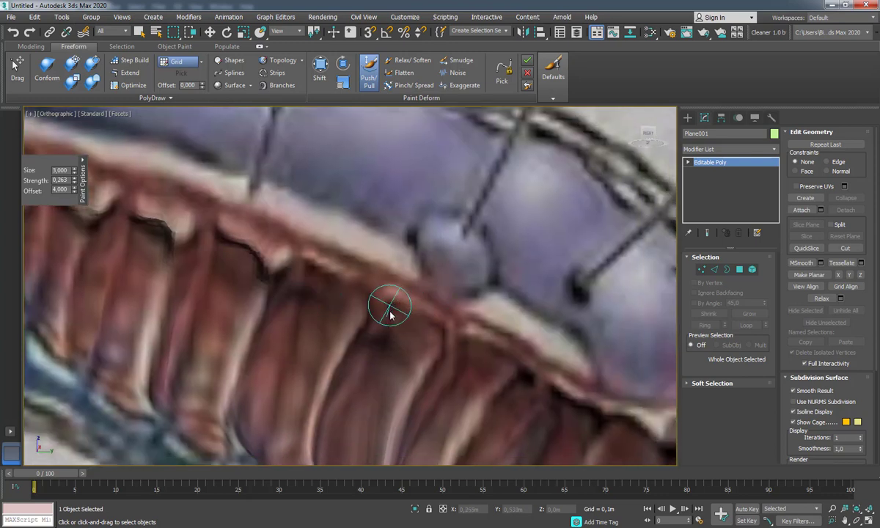
pyautogui.keyDown('ctrl'); pyautogui.keyDown('shift'); pyautogui.moveTo(387, 309); pyautogui.dragTo(388, 309); pyautogui.keyUp('shift'); pyautogui.keyUp('ctrl')
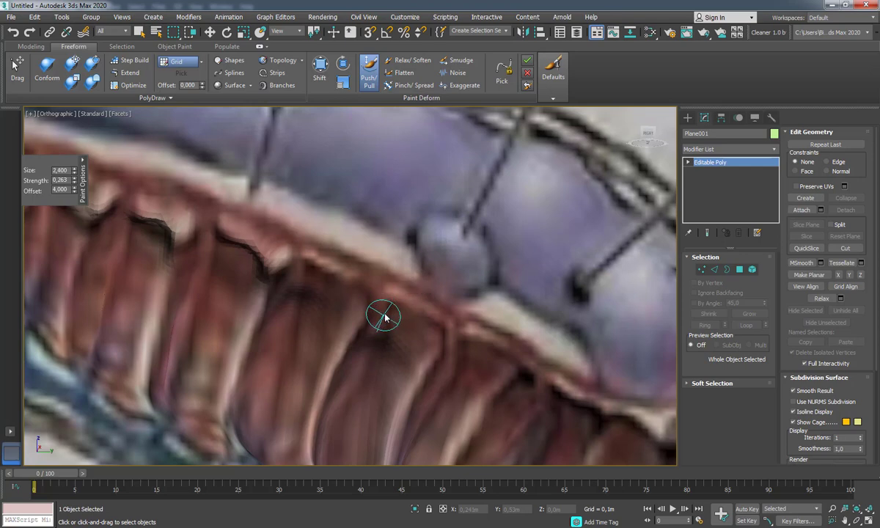
pyautogui.moveTo(443, 346); pyautogui.dragTo(411, 434)
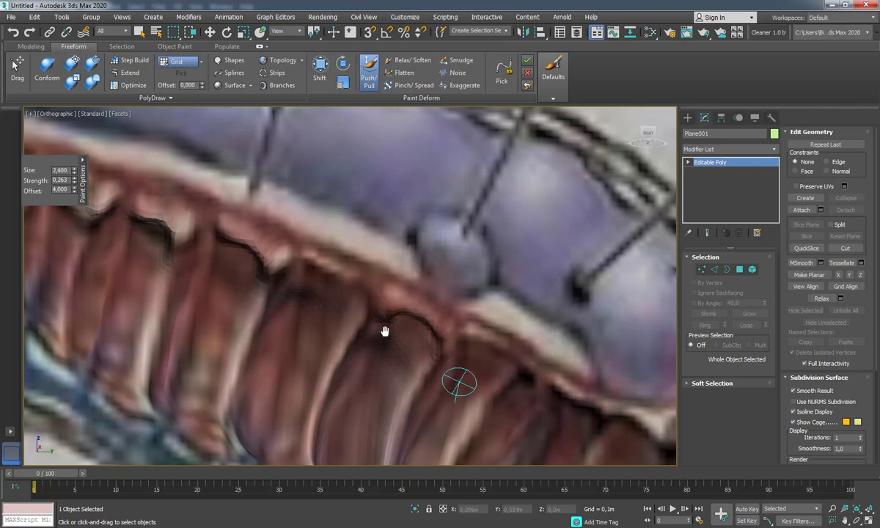
# - Push the surface along the crease under the head's notochord
pyautogui.scroll(-4, 396, 333)
pyautogui.scroll(2, 409, 320)
pyautogui.scroll(2, 391, 309)
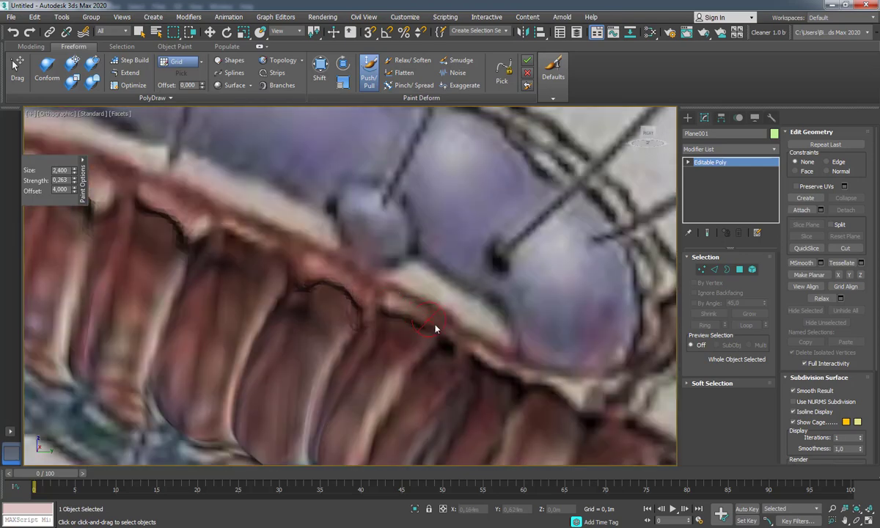
pyautogui.moveTo(466, 360); pyautogui.dragTo(382, 317, button='middle')
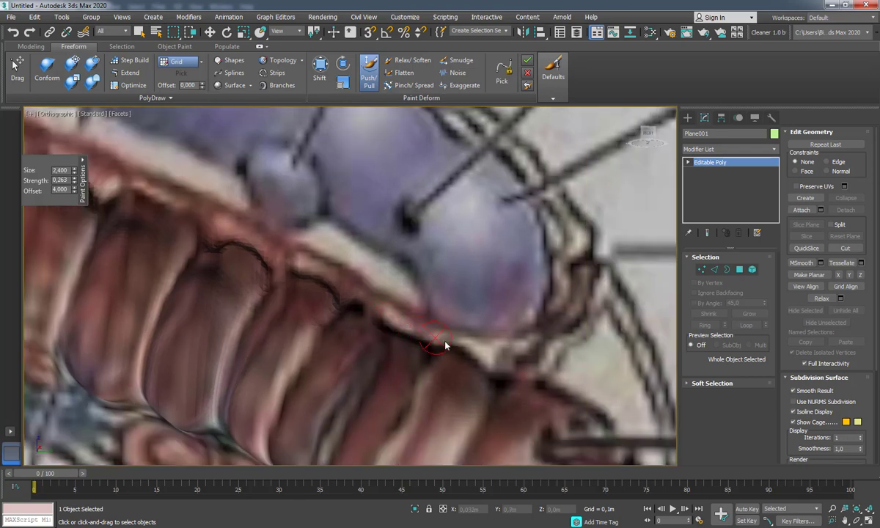
pyautogui.moveTo(445, 345); pyautogui.dragTo(495, 364)
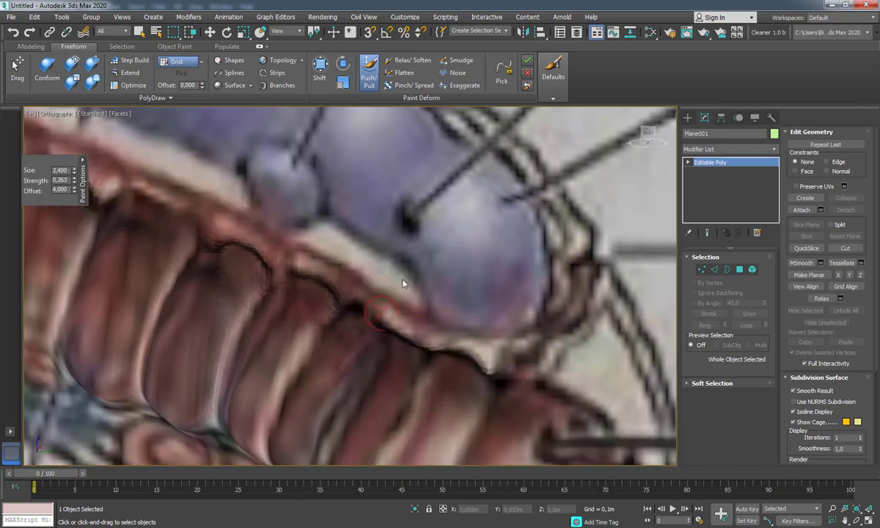
pyautogui.scroll(-2, 401, 284)
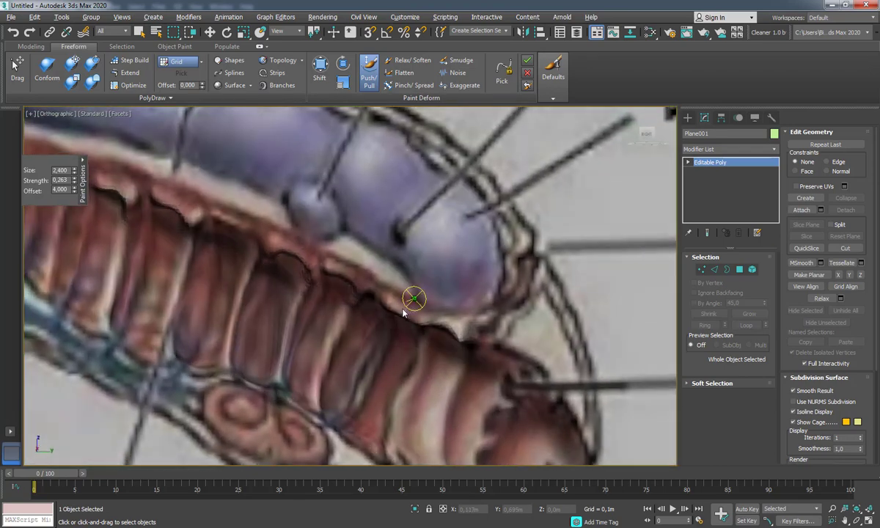
pyautogui.scroll(-2, 402, 311)
pyautogui.scroll(-2, 368, 288)
# - Set the brush size to 3.1 and press dents into the segmented band along the spine
pyautogui.scroll(8, 422, 274)
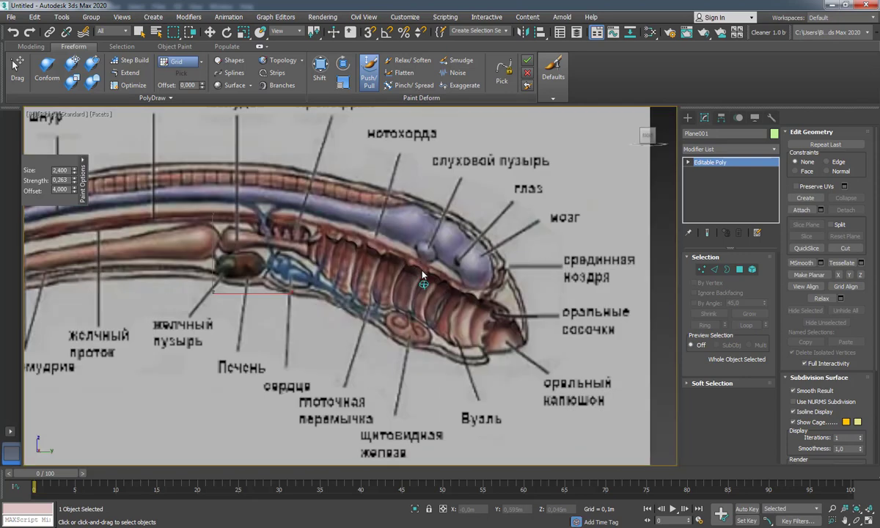
pyautogui.scroll(2, 425, 278)
pyautogui.scroll(2, 477, 337)
pyautogui.scroll(2, 467, 338)
pyautogui.scroll(2, 516, 359)
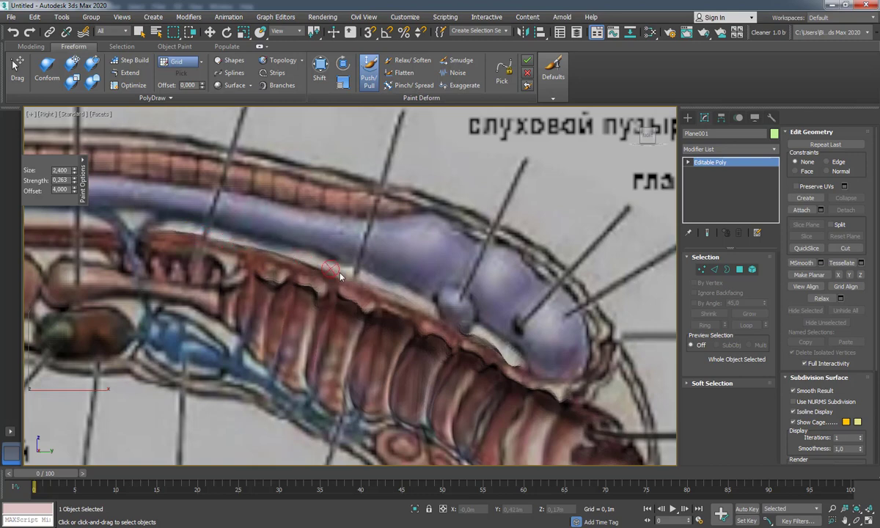
pyautogui.moveTo(412, 288)
pyautogui.keyDown('alt'); pyautogui.mouseDown(button='middle')
pyautogui.moveTo(385, 306)
pyautogui.moveTo(457, 333)
pyautogui.mouseUp(button='middle'); pyautogui.keyUp('alt')
pyautogui.scroll(-2, 385, 307)
pyautogui.scroll(5, 381, 311)
pyautogui.scroll(-2, 381, 311)
pyautogui.hotkey('shift', 'z')
pyautogui.hotkey('shift', 'z')
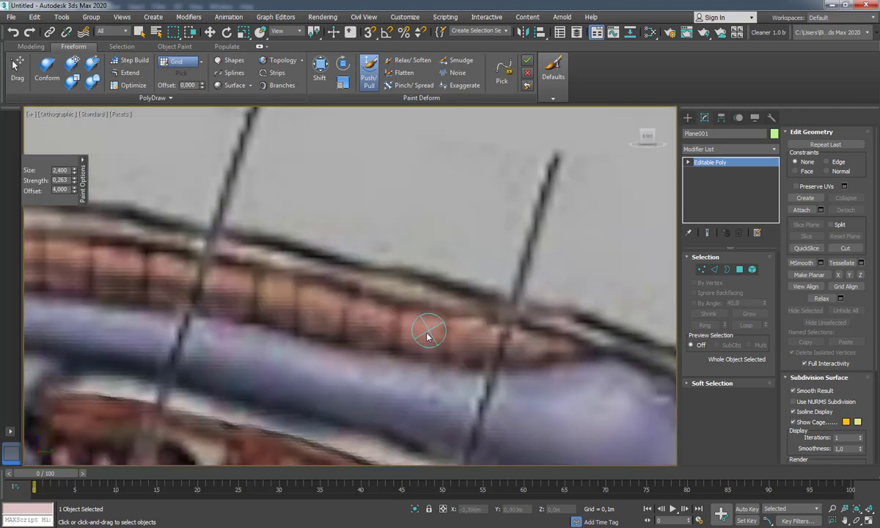
pyautogui.keyDown('ctrl'); pyautogui.keyDown('shift'); pyautogui.moveTo(410, 336); pyautogui.dragTo(425, 348); pyautogui.keyUp('shift'); pyautogui.keyUp('ctrl')
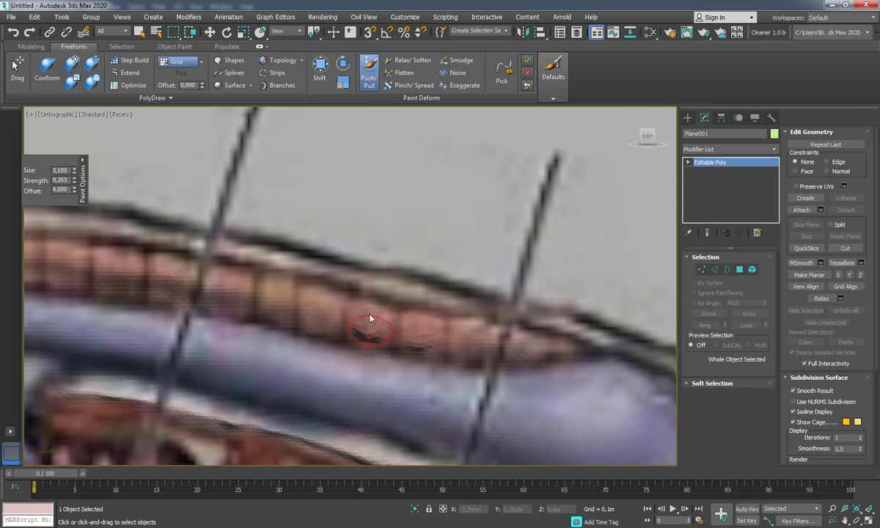
pyautogui.moveTo(374, 325); pyautogui.dragTo(323, 321)
# - Inspect the new dents and reduce the brush size to 1.1 for refining the gaps
pyautogui.moveTo(374, 314)
pyautogui.keyDown('alt'); pyautogui.mouseDown(button='middle')
pyautogui.moveTo(413, 330)
pyautogui.moveTo(413, 315)
pyautogui.moveTo(387, 319)
pyautogui.mouseUp(button='middle'); pyautogui.keyUp('alt')
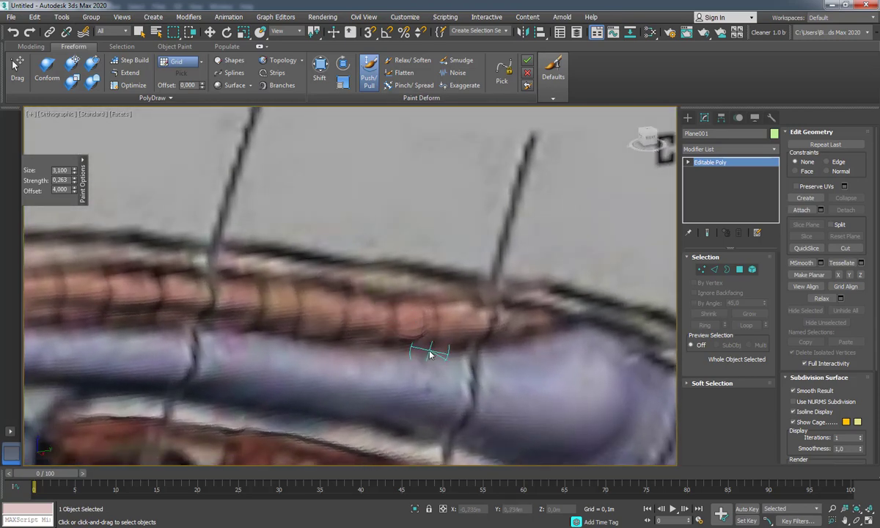
pyautogui.scroll(2, 426, 337)
pyautogui.moveTo(443, 353)
pyautogui.keyDown('alt'); pyautogui.mouseDown(button='middle')
pyautogui.moveTo(443, 339)
pyautogui.moveTo(416, 346)
pyautogui.moveTo(393, 314)
pyautogui.mouseUp(button='middle'); pyautogui.keyUp('alt')
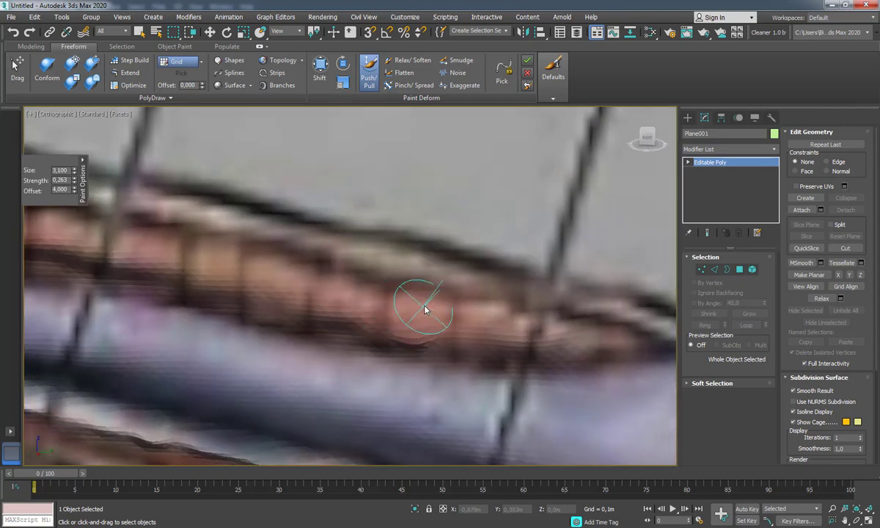
pyautogui.keyDown('ctrl'); pyautogui.keyDown('shift'); pyautogui.moveTo(427, 308); pyautogui.dragTo(393, 305); pyautogui.keyUp('shift'); pyautogui.keyUp('ctrl')
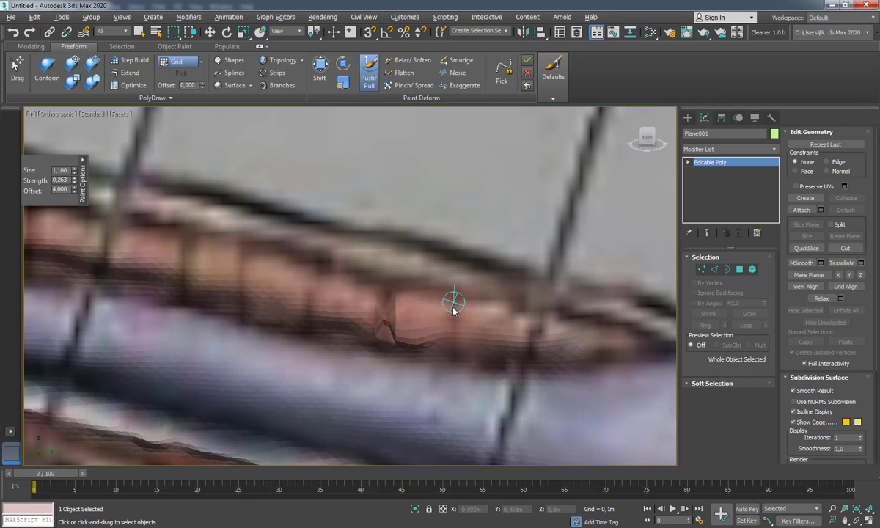
pyautogui.scroll(-3, 422, 323)
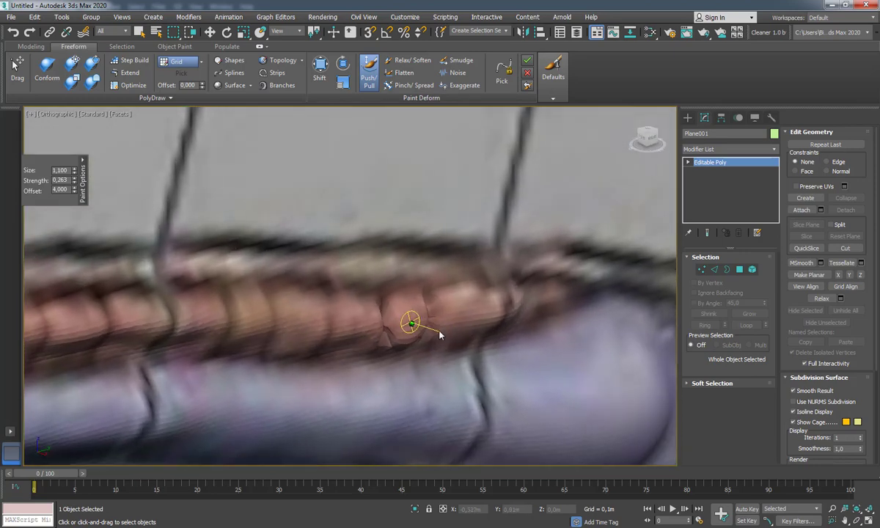
pyautogui.scroll(3, 412, 310)
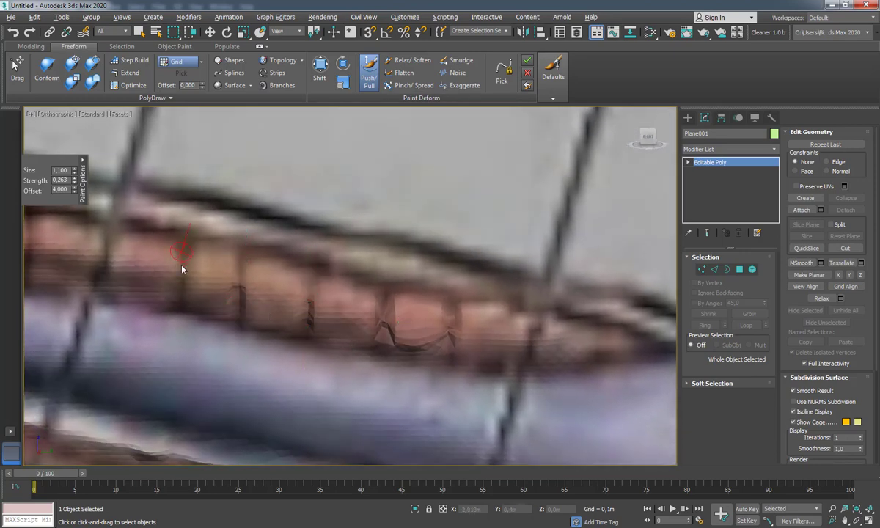
pyautogui.scroll(-3, 168, 293)
pyautogui.scroll(3, 374, 293)
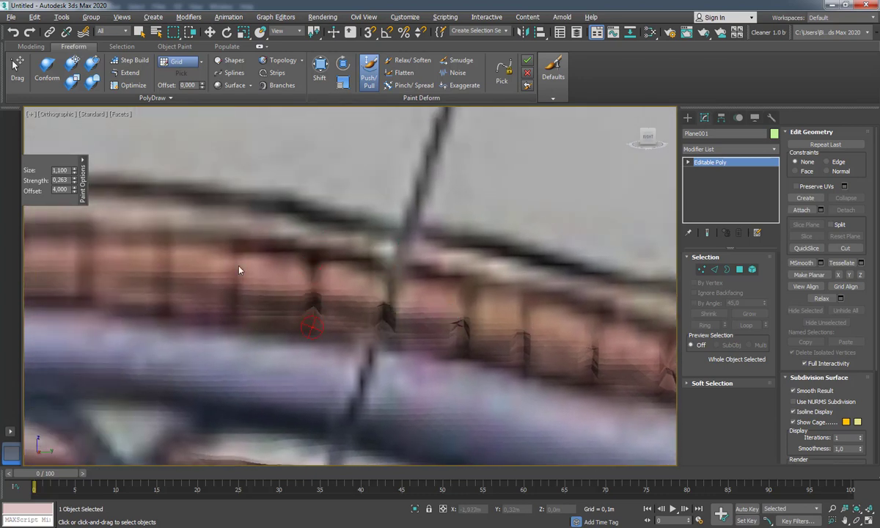
pyautogui.scroll(-2, 232, 294)
pyautogui.scroll(2, 440, 295)
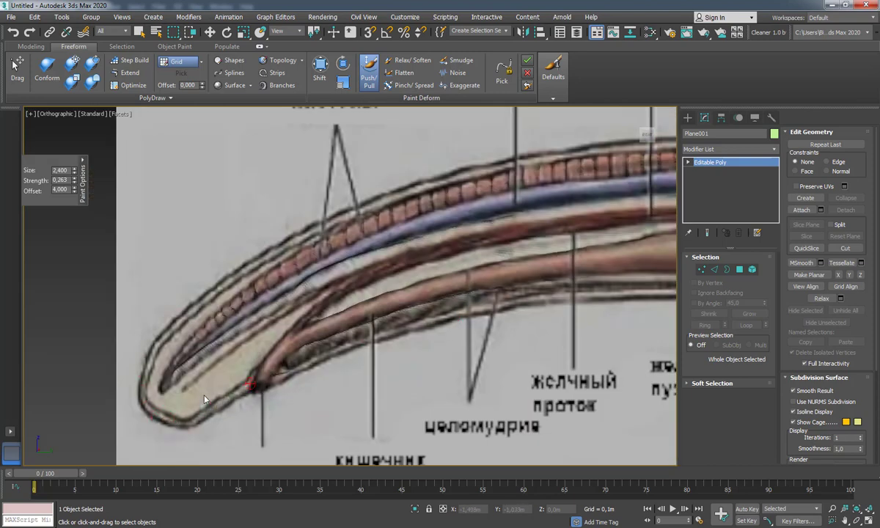
# - Pan across the lancelet model toward the mouth region
pyautogui.scroll(2, 192, 369)
pyautogui.scroll(2, 236, 324)
pyautogui.moveTo(272, 278)
pyautogui.mouseDown(button='middle')
pyautogui.moveTo(333, 382)
pyautogui.moveTo(255, 391)
pyautogui.mouseUp(button='middle')
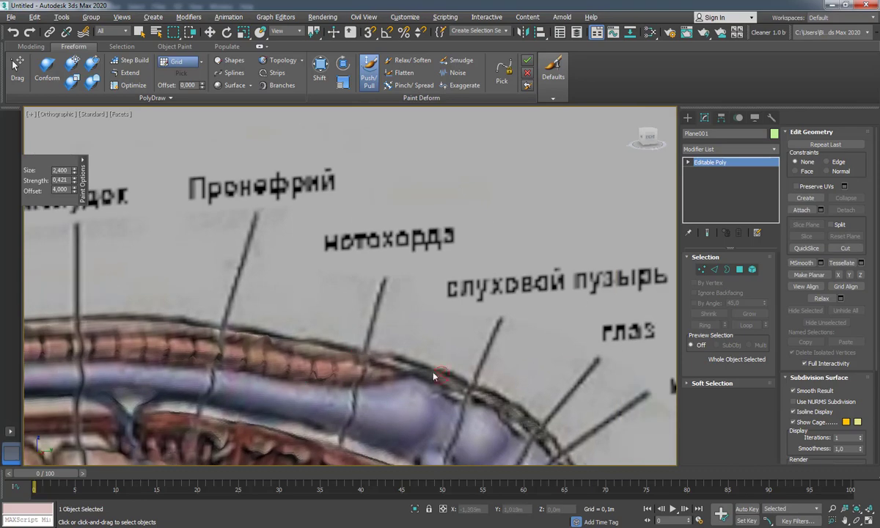
pyautogui.moveTo(542, 345); pyautogui.dragTo(162, 183, button='middle')
pyautogui.moveTo(550, 288); pyautogui.dragTo(222, 274, button='middle')
pyautogui.scroll(4, 262, 403)
pyautogui.scroll(-4, 262, 403)
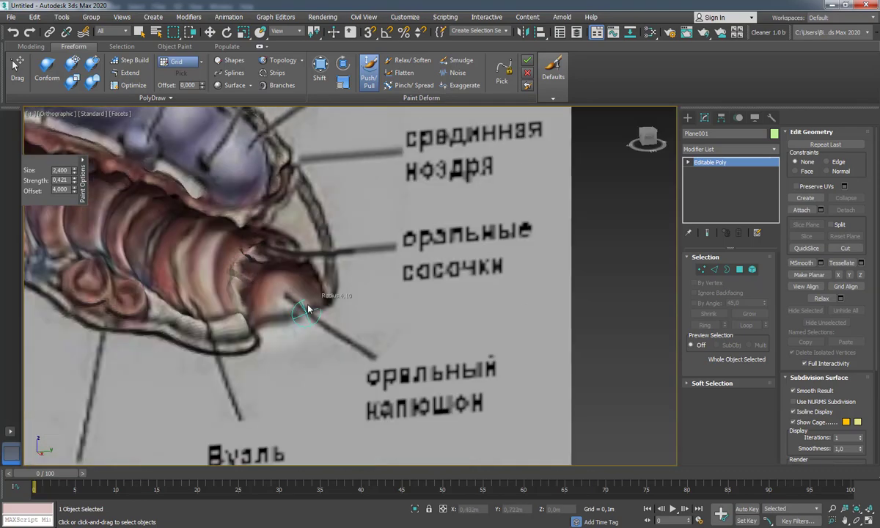
pyautogui.scroll(2, 276, 324)
# - Enlarge the Push/Pull brush to size 7.7 and zoom out over the model
pyautogui.moveTo(275, 324)
pyautogui.keyDown('alt'); pyautogui.mouseDown(button='middle')
pyautogui.moveTo(291, 299)
pyautogui.moveTo(387, 253)
pyautogui.moveTo(304, 278)
pyautogui.mouseUp(button='middle'); pyautogui.keyUp('alt')
pyautogui.scroll(-3, 291, 299)
pyautogui.scroll(-3, 294, 273)
pyautogui.scroll(-1, 329, 310)
pyautogui.scroll(1, 304, 278)
pyautogui.scroll(2, 305, 277)
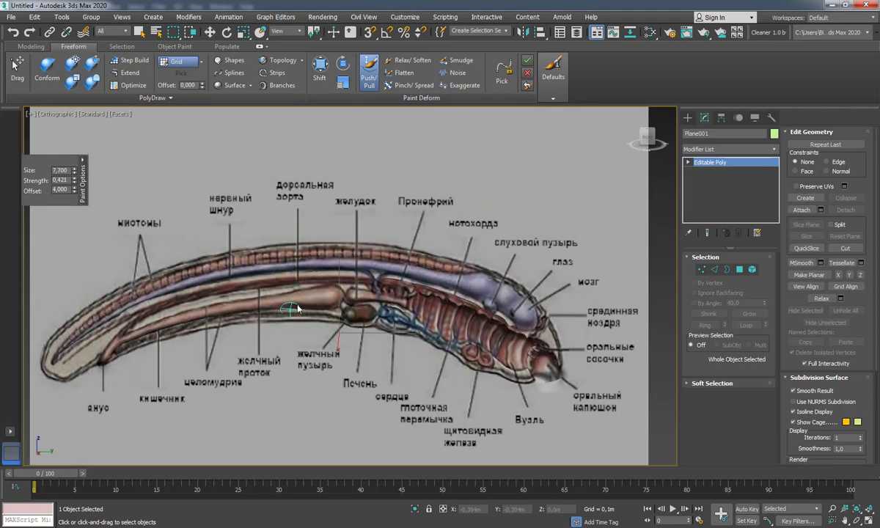
pyautogui.scroll(-2, 308, 282)
pyautogui.scroll(-3, 344, 300)
# - Move the relief plane to X -0.459m and return to the flat side view
pyautogui.press('w')
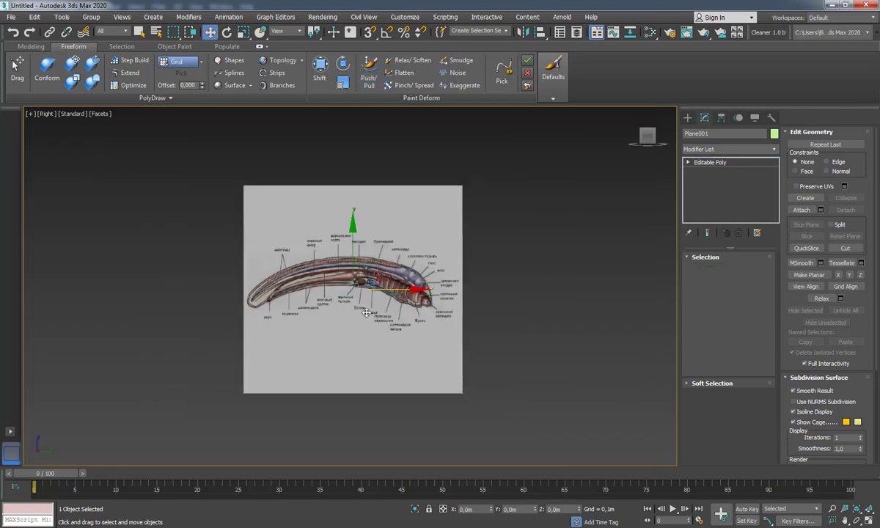
pyautogui.keyDown('alt'); pyautogui.moveTo(385, 326); pyautogui.dragTo(405, 345, button='middle'); pyautogui.keyUp('alt')
pyautogui.moveTo(381, 311); pyautogui.dragTo(331, 290)
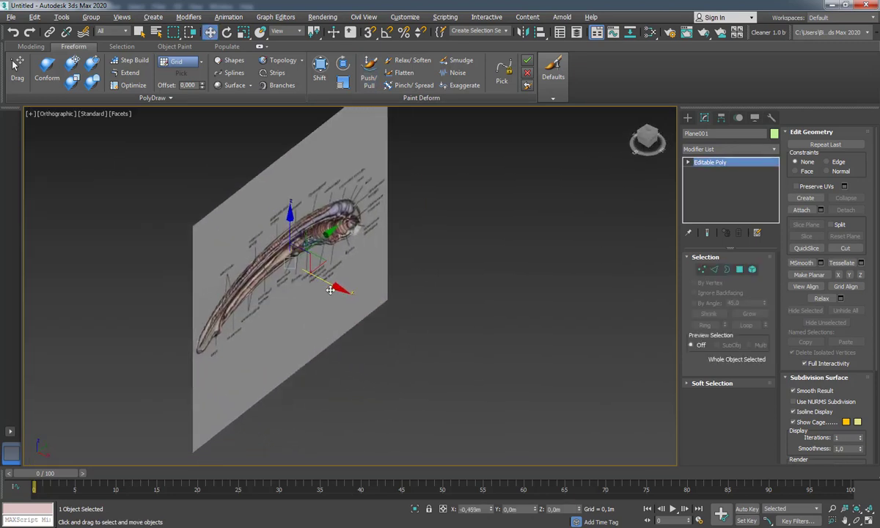
pyautogui.hotkey('shift', 'z')
pyautogui.hotkey('shift', 'z')
pyautogui.hotkey('shift', 'z')
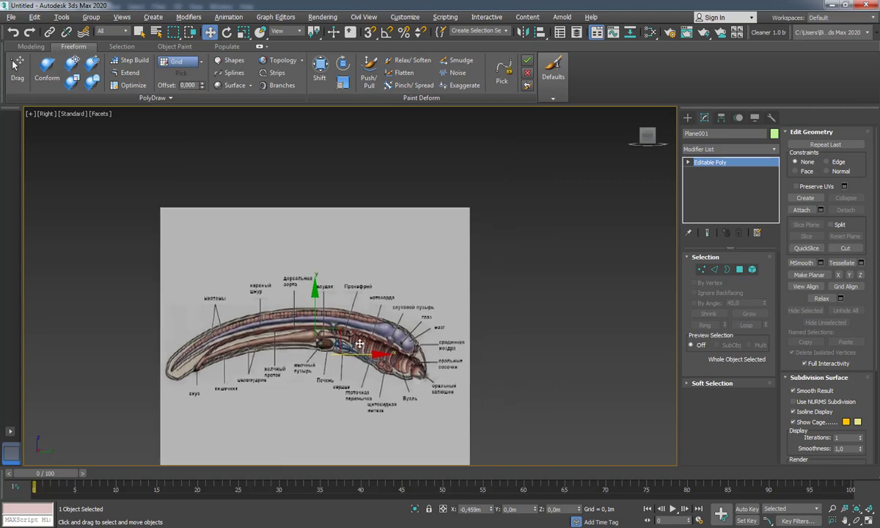
pyautogui.press('F4')
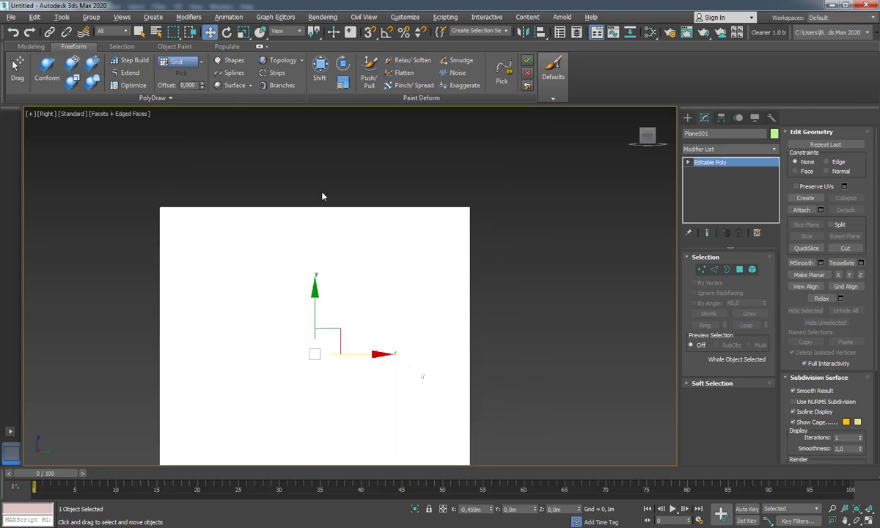
pyautogui.press('F4')
pyautogui.scroll(4, 381, 288)
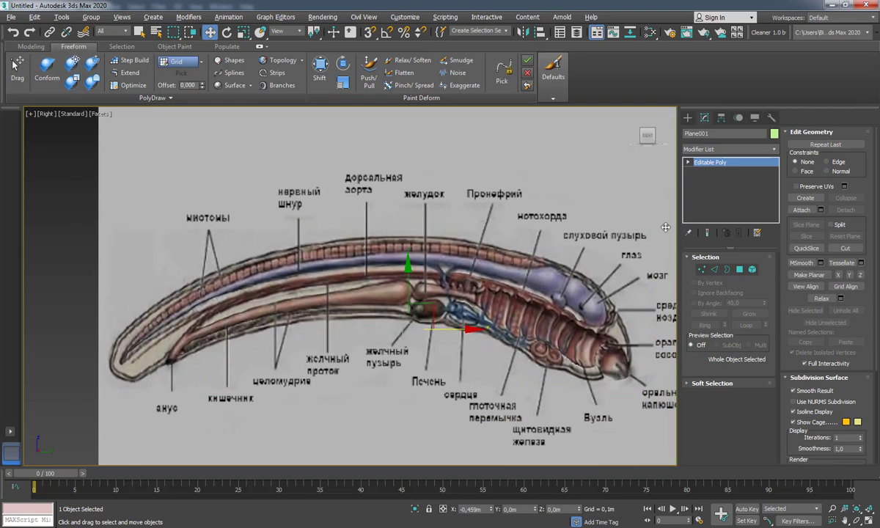
# - Choose the Line tool from the Shapes category of the Create panel
pyautogui.click(688, 117)
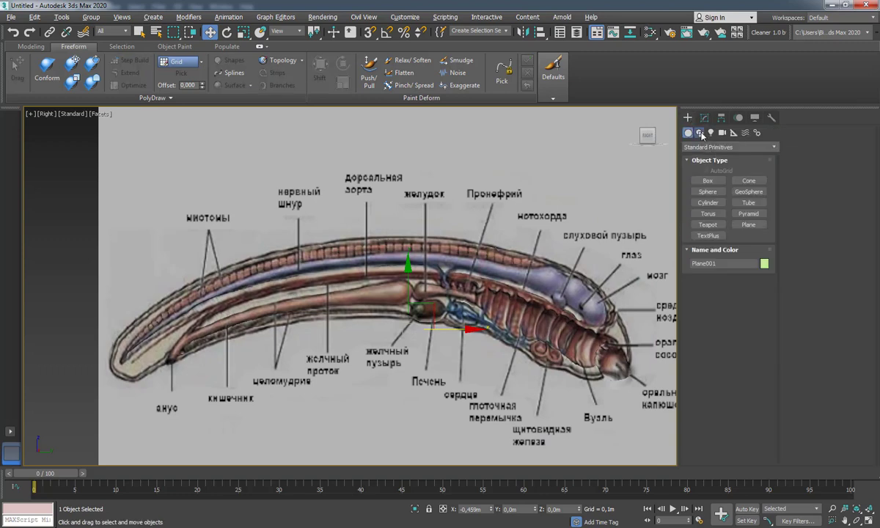
pyautogui.click(699, 133)
pyautogui.click(709, 189)
pyautogui.scroll(1, 177, 369)
pyautogui.scroll(3, 199, 367)
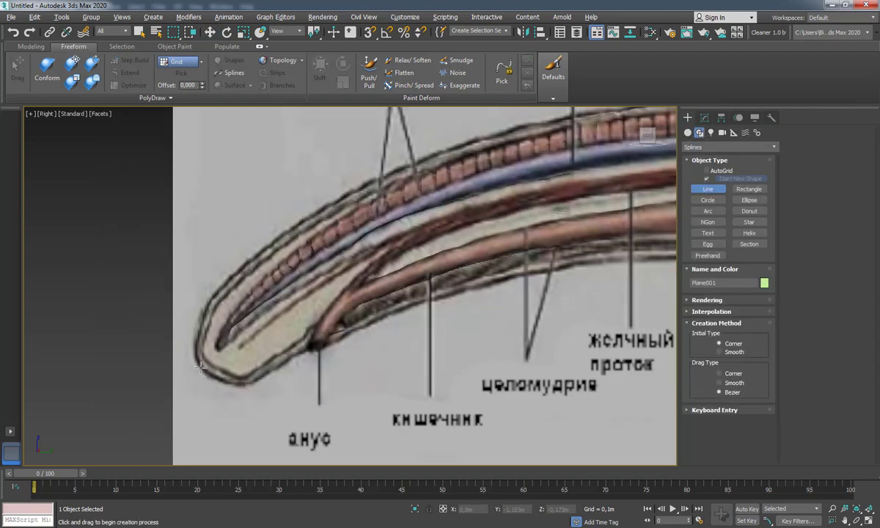
# - Start the outline spline at the tail tip, tracing along the back and around the head
pyautogui.click(197, 357)
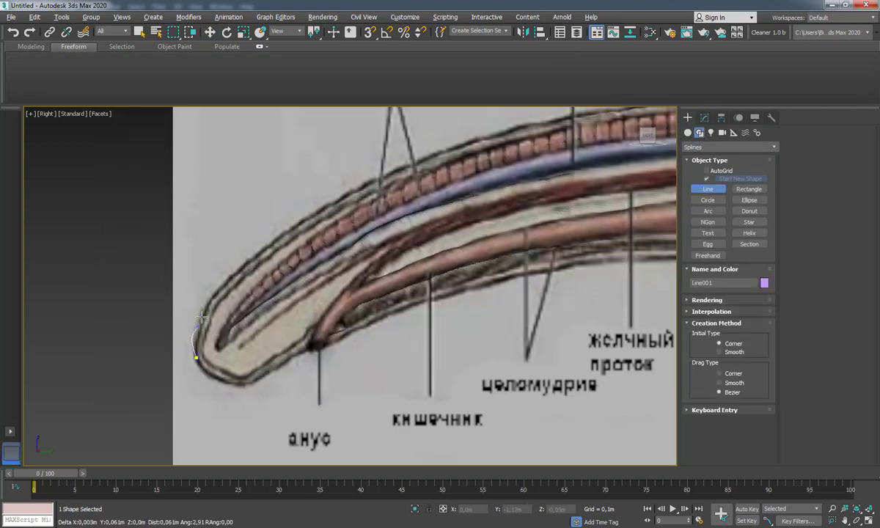
pyautogui.moveTo(223, 288); pyautogui.dragTo(226, 257)
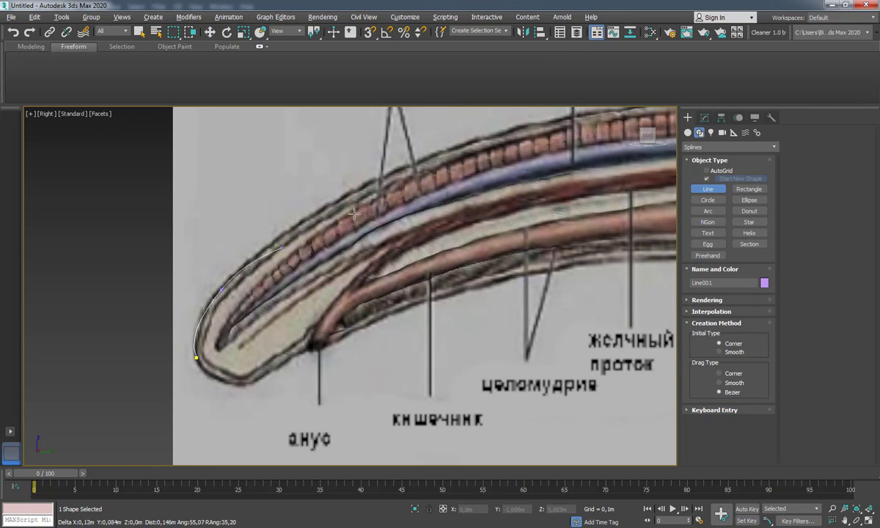
pyautogui.click(338, 197)
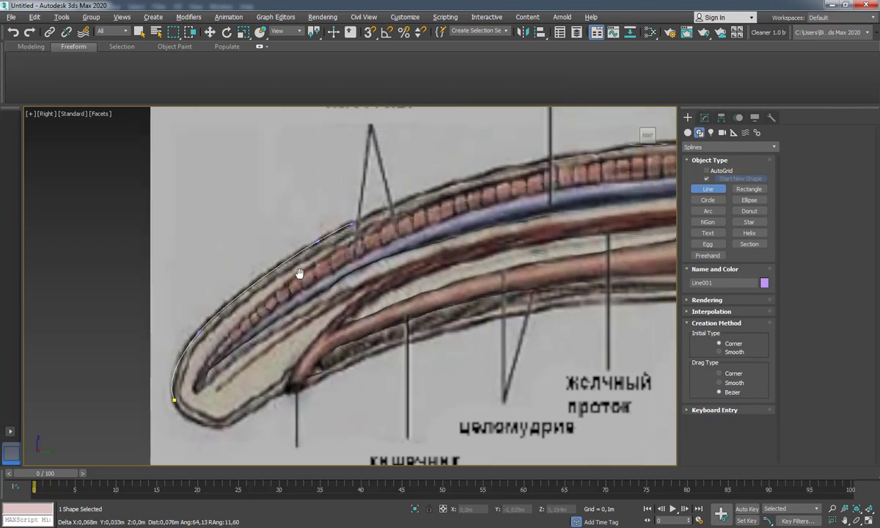
pyautogui.moveTo(365, 181)
pyautogui.mouseDown(button='middle')
pyautogui.moveTo(345, 283)
pyautogui.moveTo(110, 279)
pyautogui.mouseUp(button='middle')
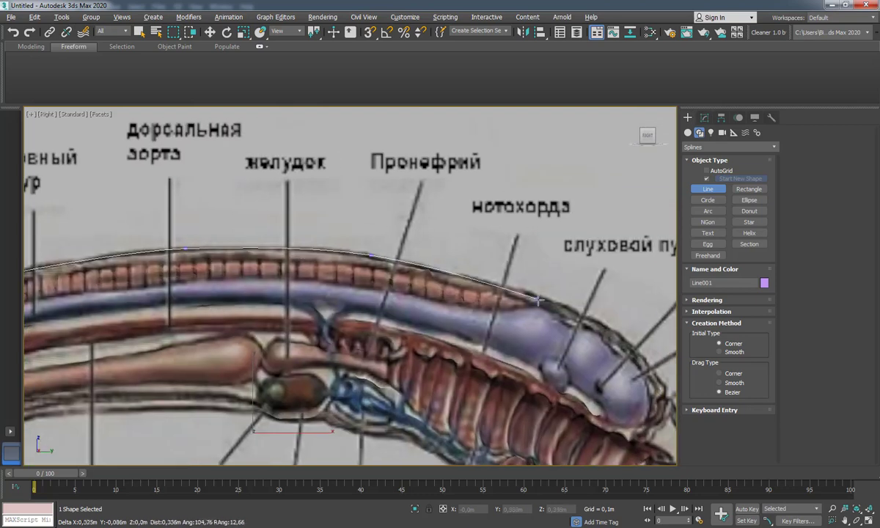
pyautogui.scroll(3, 437, 318)
pyautogui.click(347, 254)
pyautogui.click(361, 278)
pyautogui.click(402, 368)
pyautogui.press('i')
pyautogui.press('i')
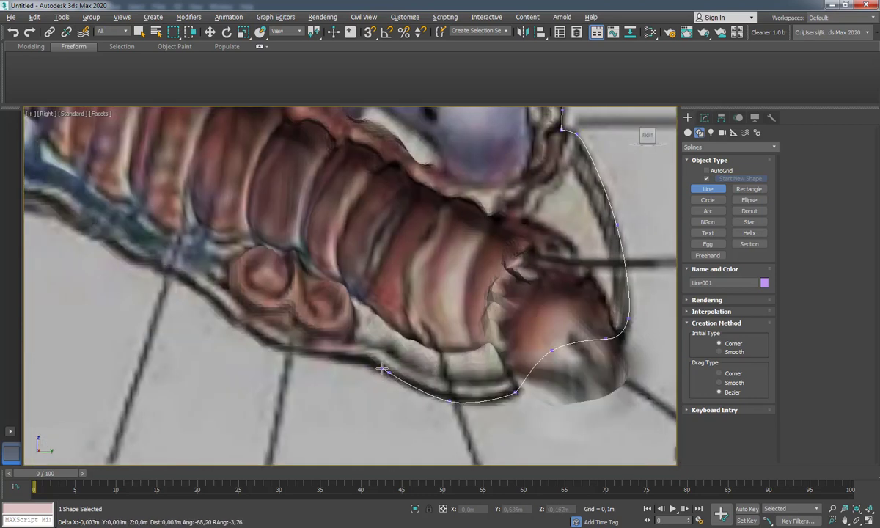
# - Trace the lower body and tail edges, then close the spline at its first vertex
pyautogui.press('i')
pyautogui.click(338, 345)
pyautogui.click(289, 320)
pyautogui.click(264, 310)
pyautogui.press('i')
pyautogui.press('i')
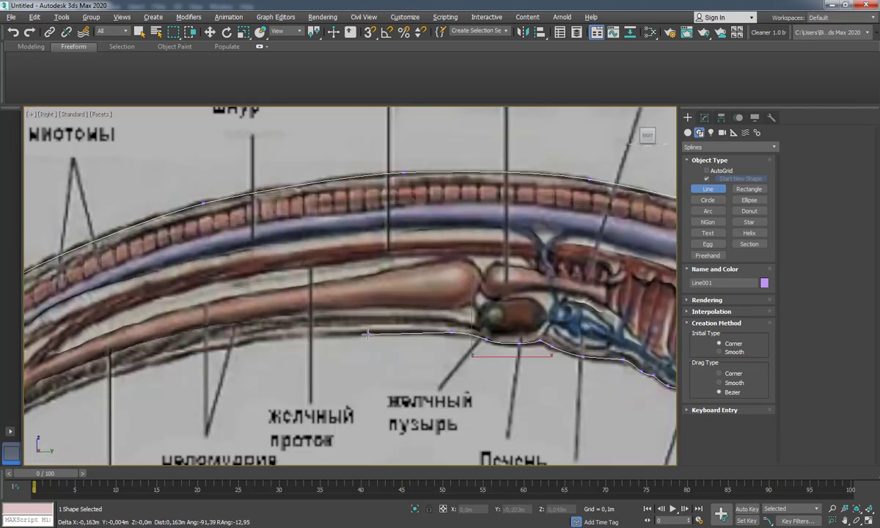
pyautogui.click(151, 314)
pyautogui.press('i')
pyautogui.click(255, 332)
pyautogui.click(234, 334)
pyautogui.click(199, 357)
pyautogui.click(166, 370)
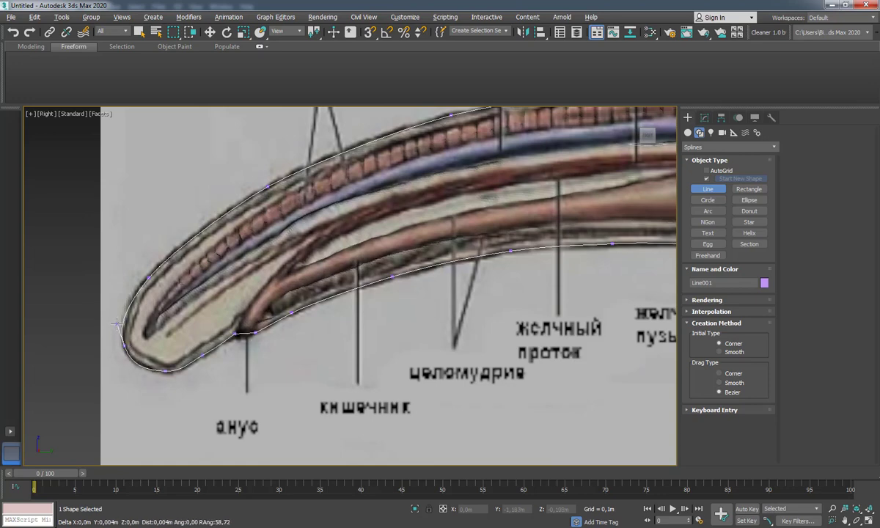
pyautogui.click(116, 323)
pyautogui.click(402, 288)
# - Orbit to an angled view and select the image plane Plane001
pyautogui.press('w')
pyautogui.scroll(-2, 418, 305)
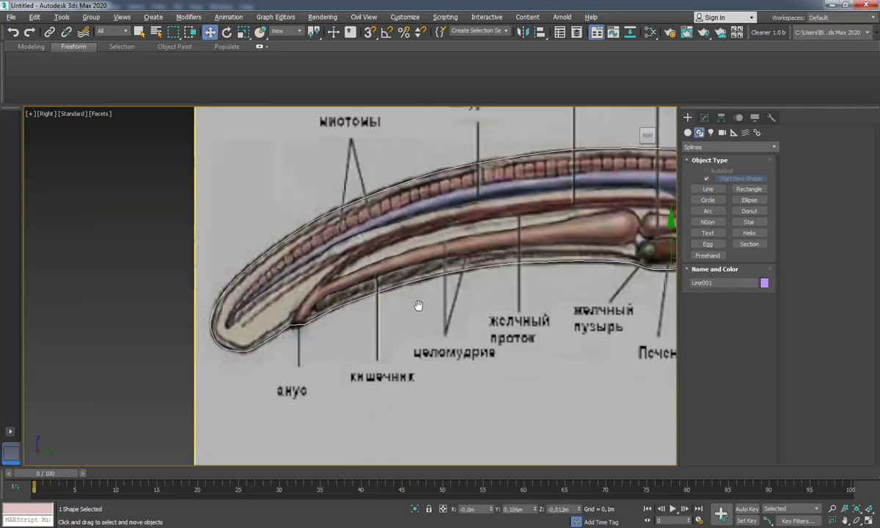
pyautogui.scroll(-3, 419, 305)
pyautogui.scroll(2, 342, 260)
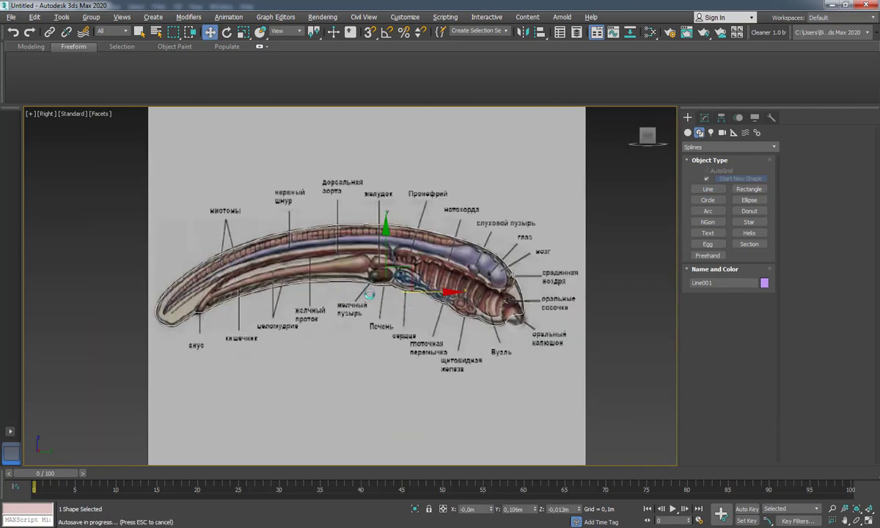
pyautogui.moveTo(370, 294)
pyautogui.keyDown('alt'); pyautogui.mouseDown(button='middle')
pyautogui.moveTo(319, 276)
pyautogui.moveTo(469, 245)
pyautogui.mouseUp(button='middle'); pyautogui.keyUp('alt')
pyautogui.click(455, 273)
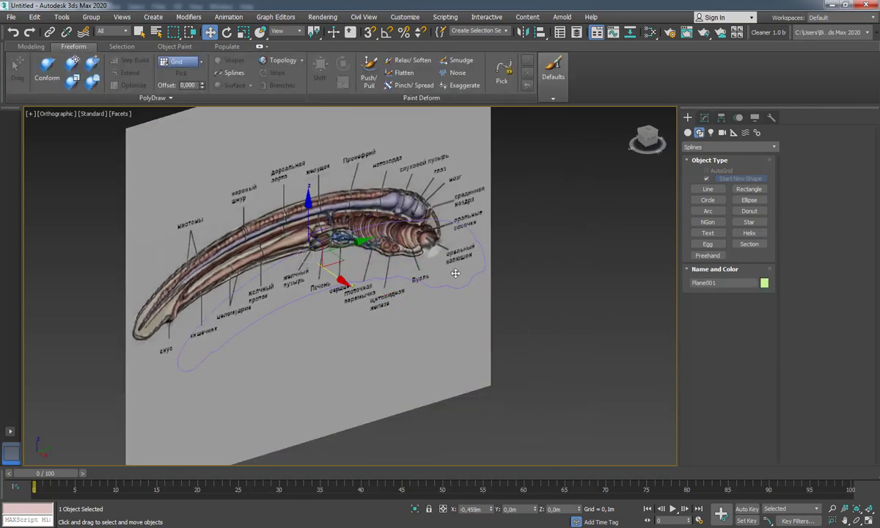
pyautogui.moveTo(456, 272)
pyautogui.keyDown('alt'); pyautogui.mouseDown(button='middle')
pyautogui.moveTo(388, 277)
pyautogui.moveTo(497, 230)
pyautogui.mouseUp(button='middle'); pyautogui.keyUp('alt')
pyautogui.click(487, 194)
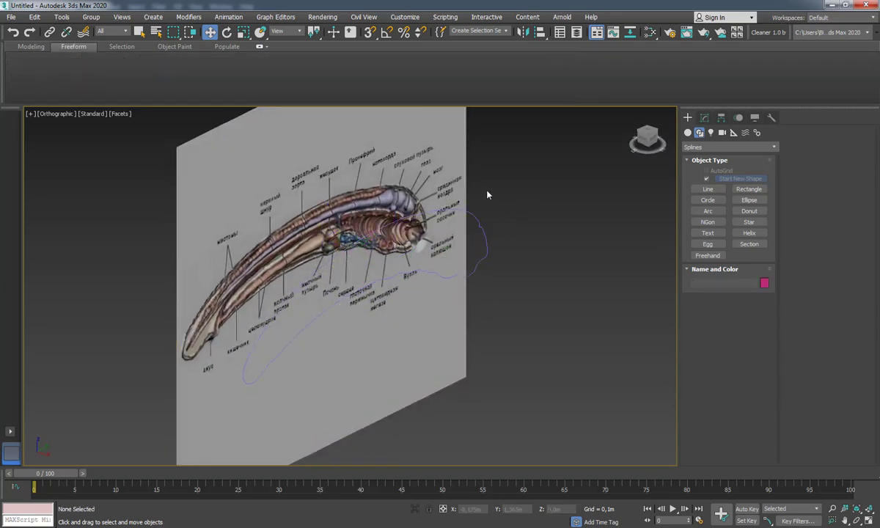
pyautogui.hotkey('ctrl', 'z')
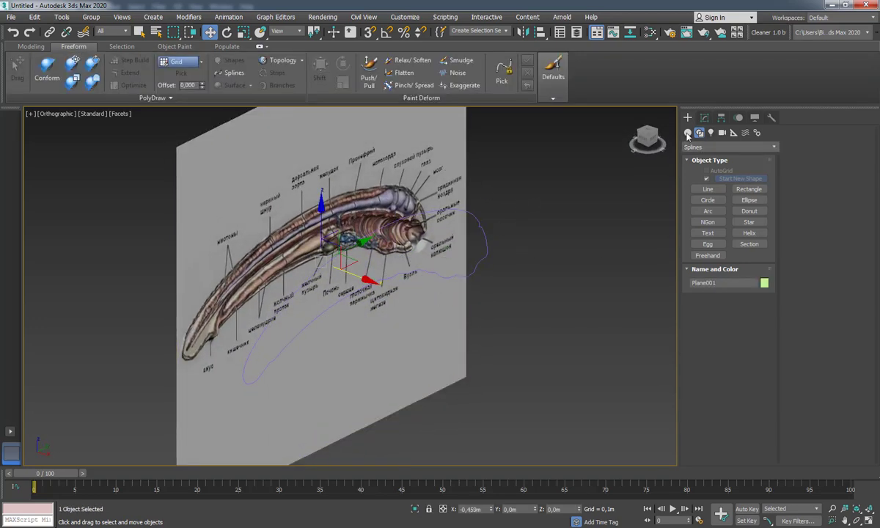
pyautogui.click(688, 132)
# - Apply a ShapeMerge compound to Plane001, picking Line001 as the merge shape
pyautogui.click(726, 146)
pyautogui.click(701, 176)
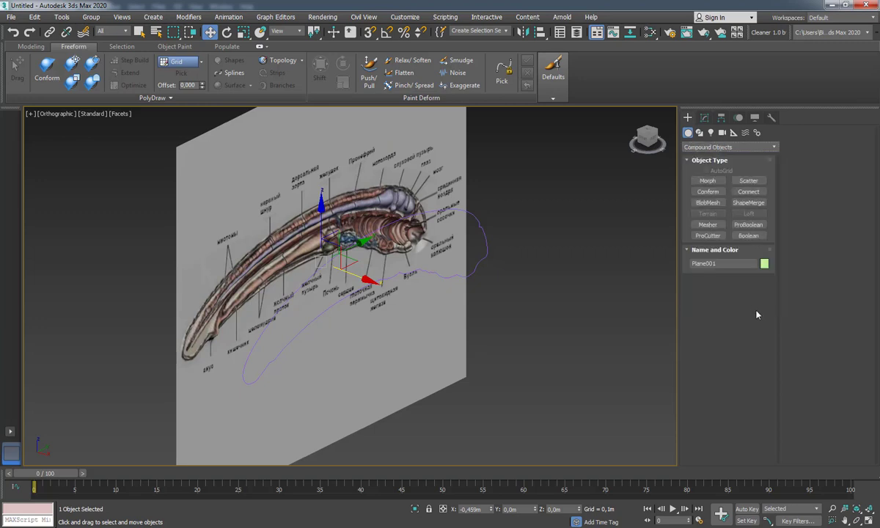
pyautogui.click(751, 204)
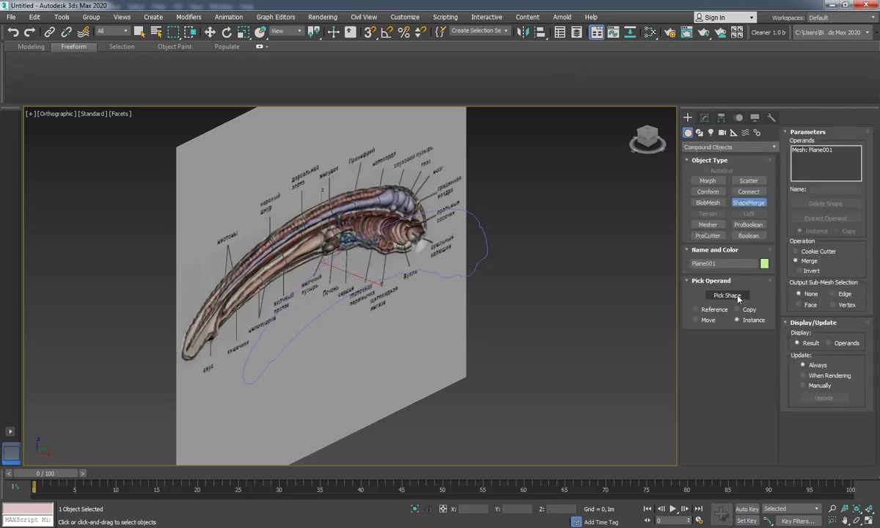
pyautogui.click(739, 297)
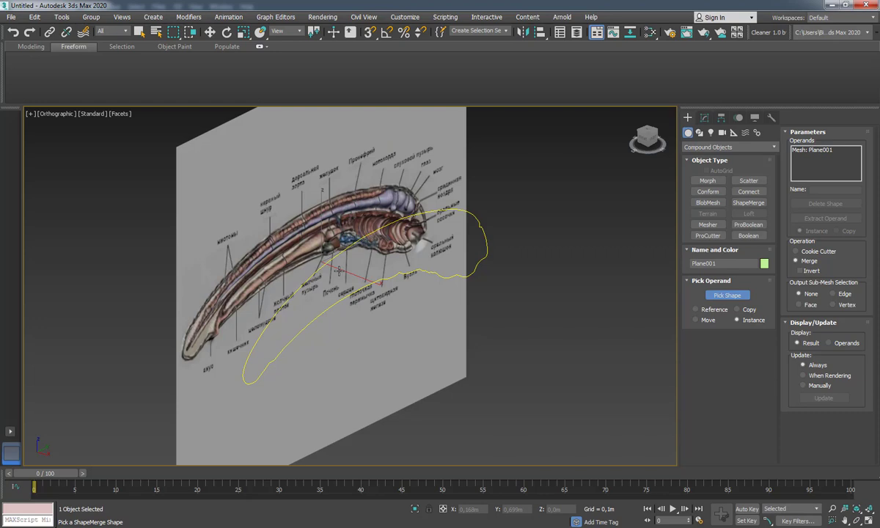
pyautogui.click(380, 239)
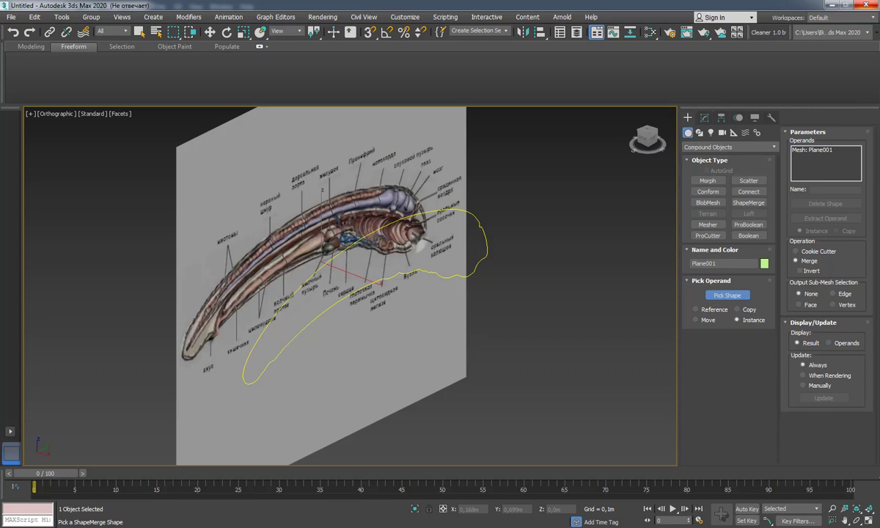
pyautogui.click(476, 269)
pyautogui.moveTo(436, 344); pyautogui.dragTo(437, 312, button='middle')
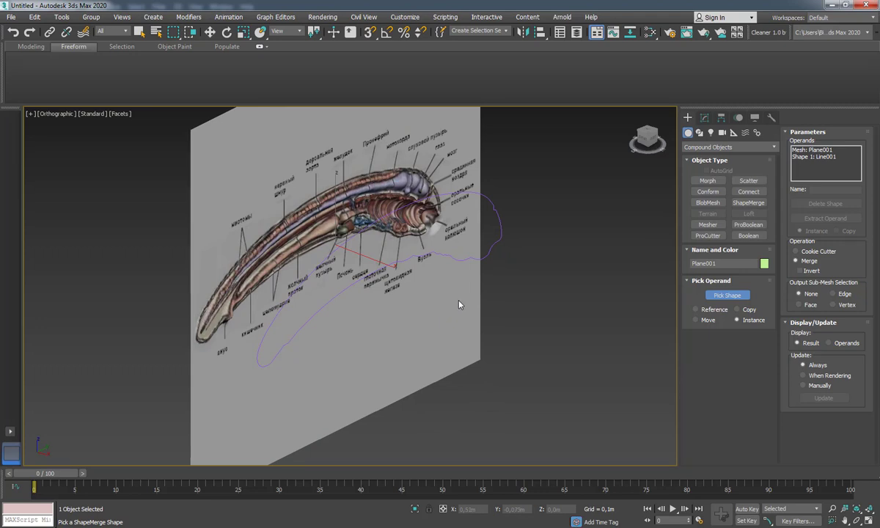
pyautogui.press('w')
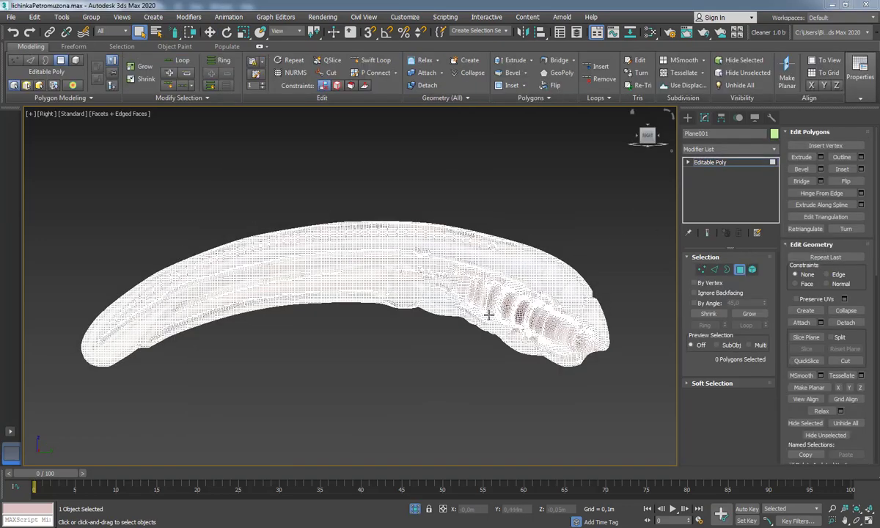
# - Orbit and zoom around the relief mesh, toggling Edged Faces off and on to inspect the texture
pyautogui.keyDown('alt'); pyautogui.moveTo(459, 295); pyautogui.dragTo(474, 315, button='middle'); pyautogui.keyUp('alt')
pyautogui.moveTo(352, 247)
pyautogui.keyDown('alt'); pyautogui.mouseDown(button='middle')
pyautogui.moveTo(402, 265)
pyautogui.moveTo(393, 269)
pyautogui.mouseUp(button='middle'); pyautogui.keyUp('alt')
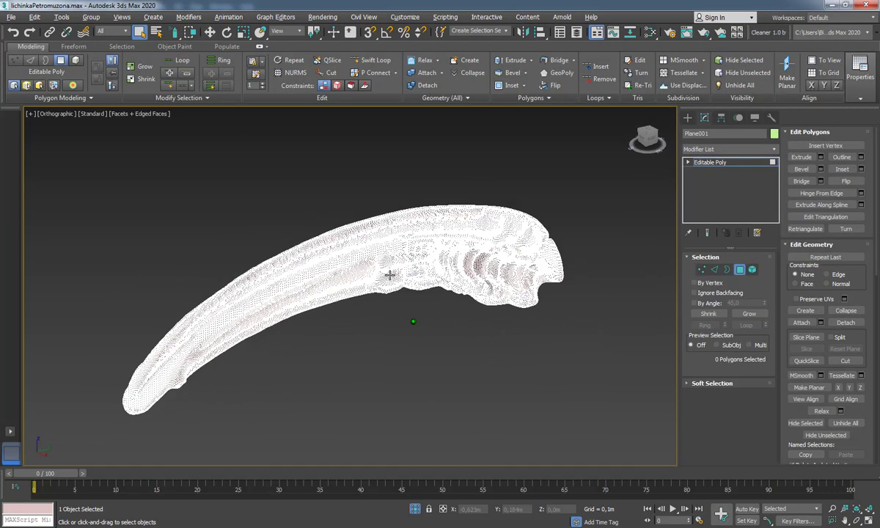
pyautogui.press('F4')
pyautogui.scroll(5, 371, 231)
pyautogui.moveTo(370, 231)
pyautogui.keyDown('alt'); pyautogui.mouseDown(button='middle')
pyautogui.moveTo(458, 266)
pyautogui.moveTo(470, 201)
pyautogui.moveTo(455, 249)
pyautogui.moveTo(445, 247)
pyautogui.mouseUp(button='middle'); pyautogui.keyUp('alt')
pyautogui.press('F4')
pyautogui.scroll(-4, 458, 266)
pyautogui.scroll(-4, 469, 249)
pyautogui.press('F4')
pyautogui.scroll(3, 417, 232)
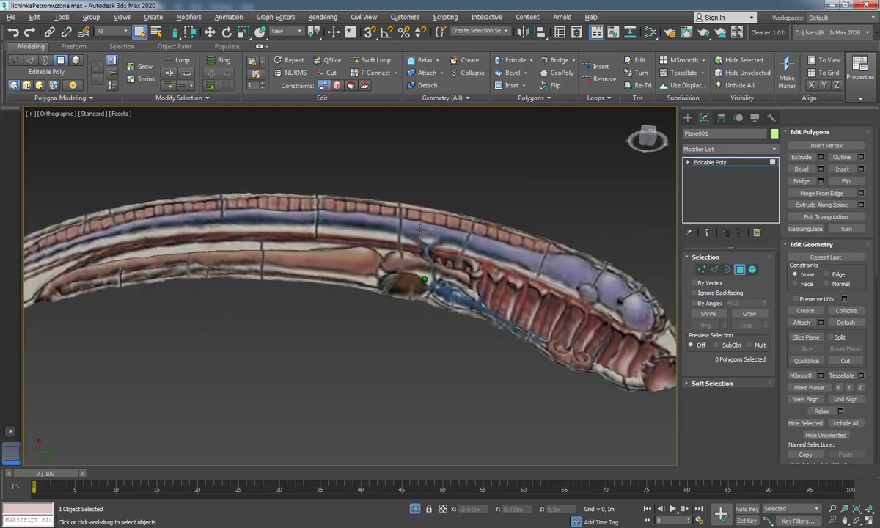
pyautogui.scroll(-1, 446, 247)
# - Return to object-level Move, view the whole head, and briefly try the Freeform relax/soften brush
pyautogui.press('w')
pyautogui.scroll(4, 570, 363)
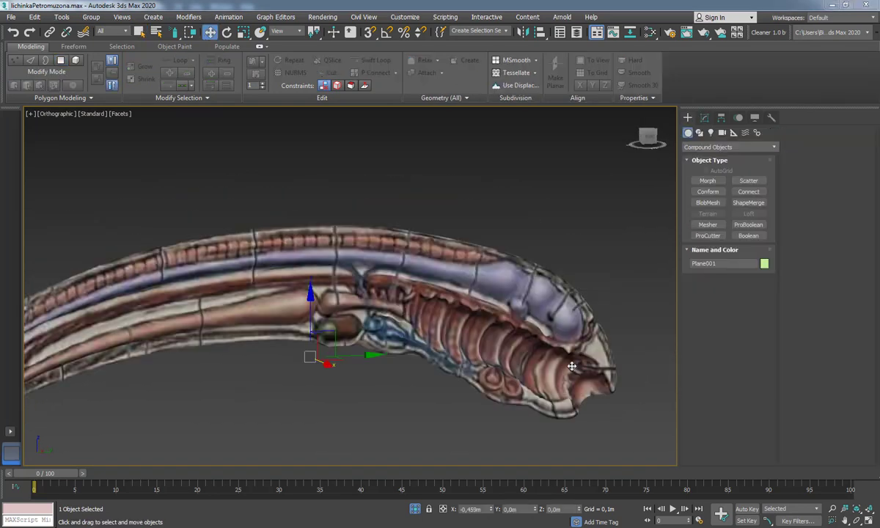
pyautogui.scroll(2, 507, 360)
pyautogui.scroll(2, 496, 355)
pyautogui.keyDown('alt'); pyautogui.moveTo(484, 318); pyautogui.dragTo(530, 379, button='middle'); pyautogui.keyUp('alt')
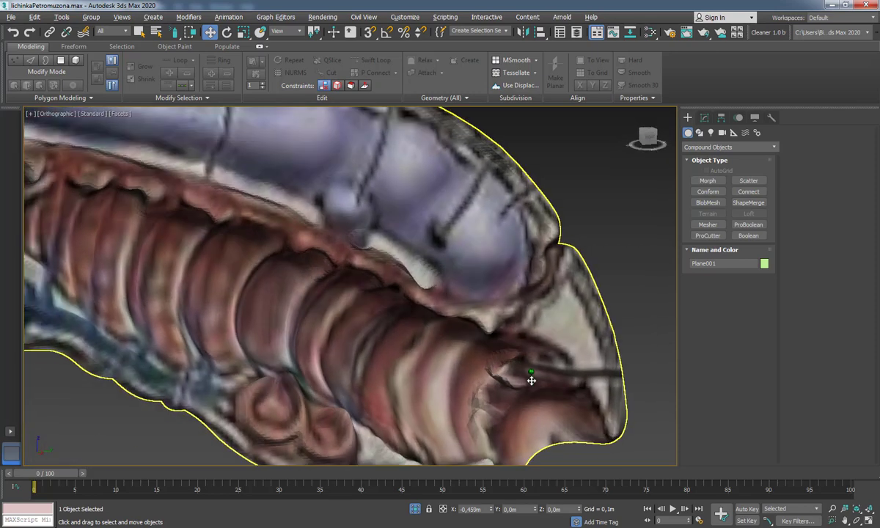
pyautogui.scroll(-3, 530, 380)
pyautogui.scroll(5, 539, 332)
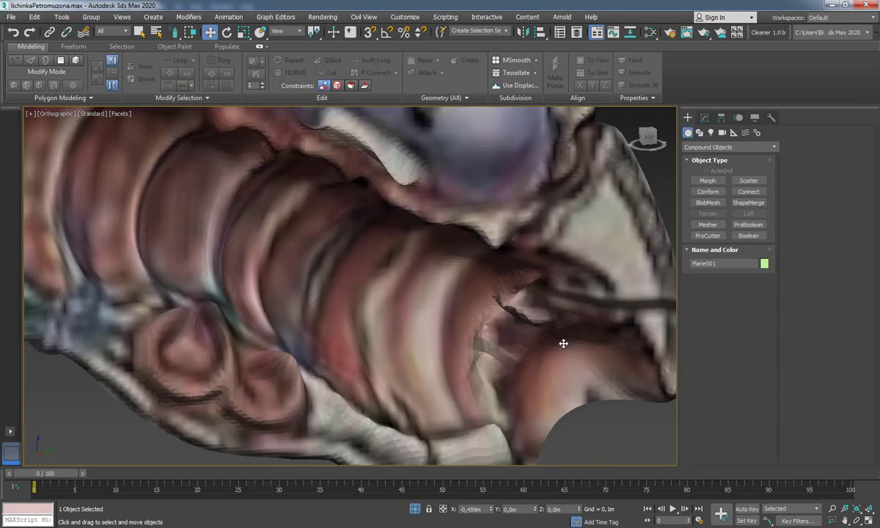
pyautogui.click(73, 46)
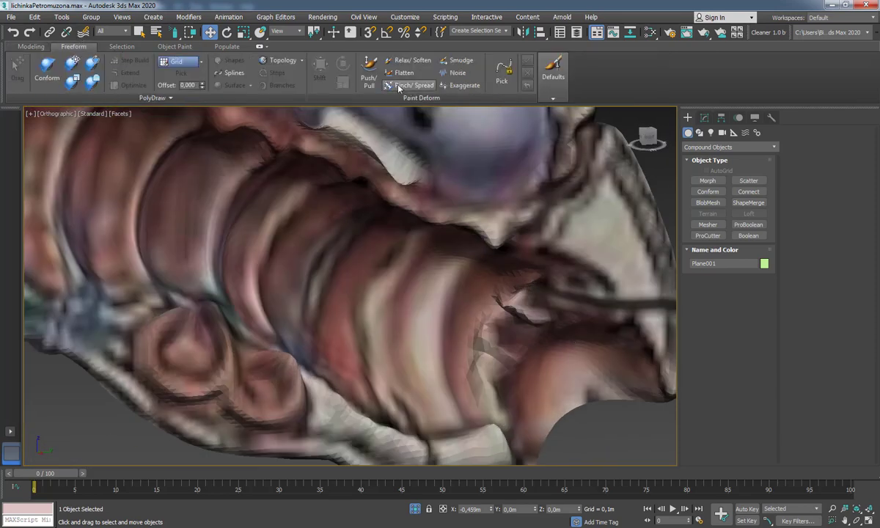
pyautogui.click(407, 60)
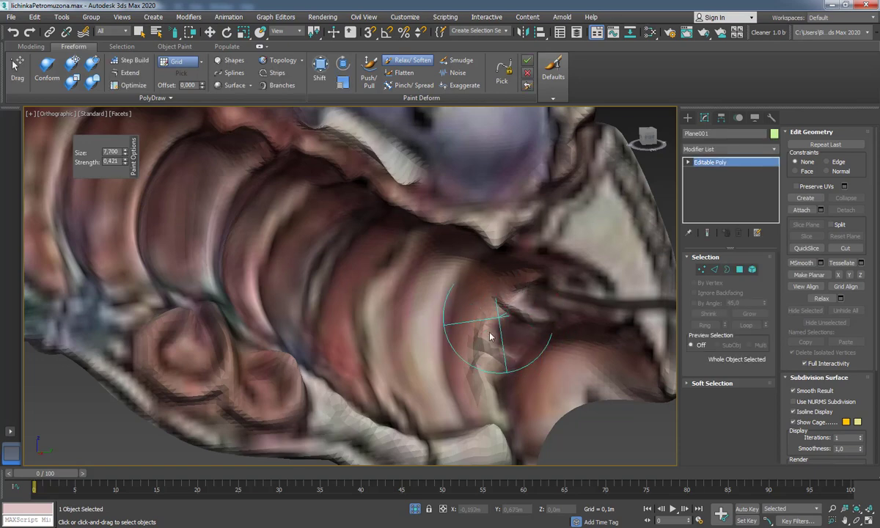
pyautogui.press('w')
# - Orbit around the worm's head and change viewport shading from Facets to Default Shading
pyautogui.scroll(-5, 516, 316)
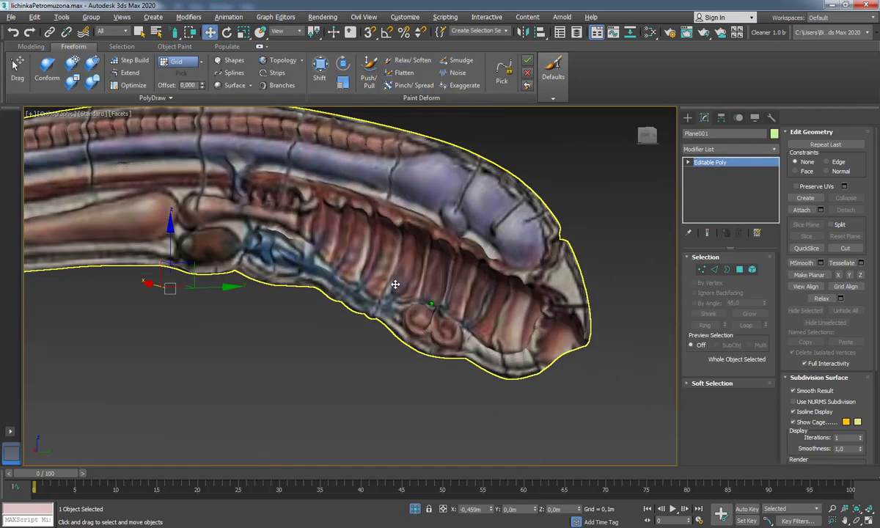
pyautogui.keyDown('alt'); pyautogui.moveTo(404, 289); pyautogui.dragTo(107, 132, button='middle'); pyautogui.keyUp('alt')
pyautogui.click(125, 119)
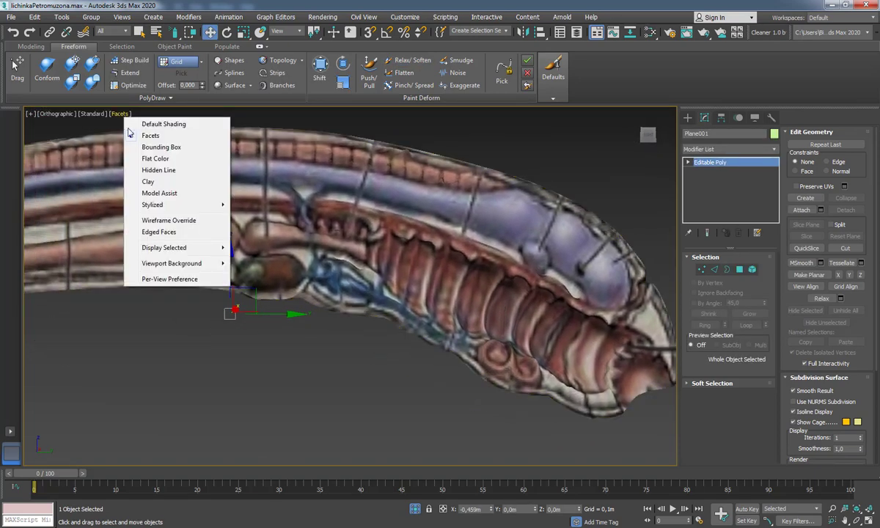
pyautogui.click(129, 122)
pyautogui.scroll(-5, 453, 272)
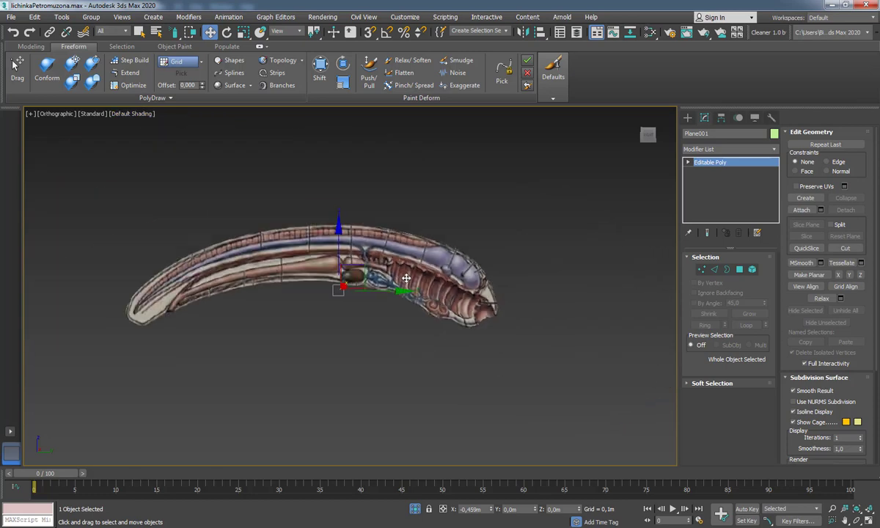
pyautogui.scroll(5, 441, 289)
# - Overwrite the earlier OBJ with Plane001 (67766 vertices, 65081 quads) using the current export options
pyautogui.click(412, 327)
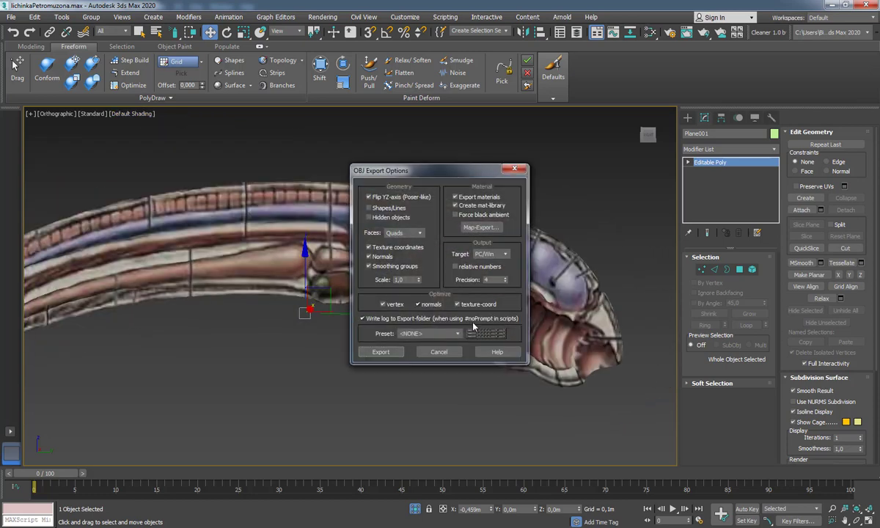
pyautogui.click(358, 333)
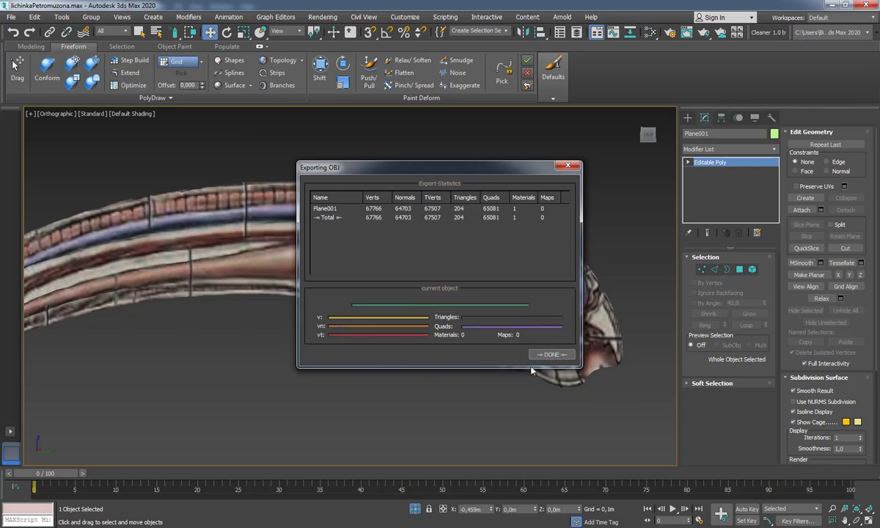
pyautogui.click(552, 355)
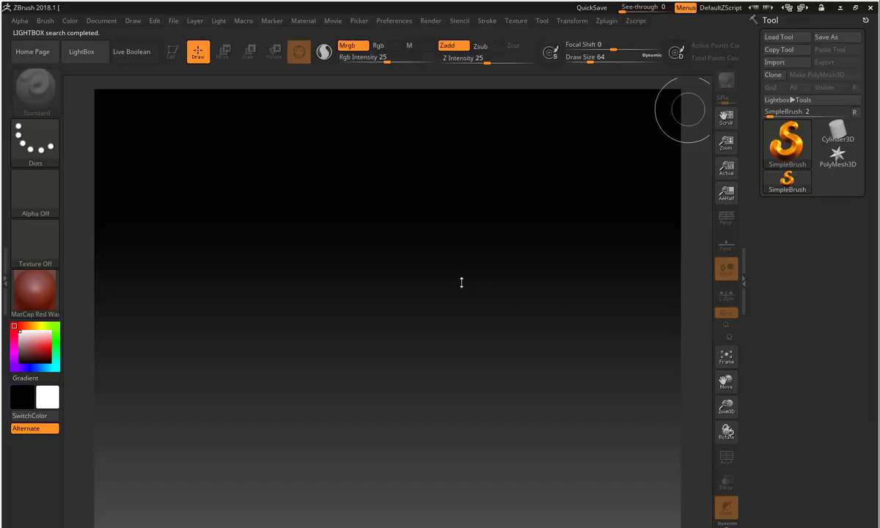
# - On a cleared canvas, import the lancelet OBJ as quads and triangles, draw it in Edit mode, and rotate to a side view
pyautogui.moveTo(460, 281); pyautogui.dragTo(493, 315)
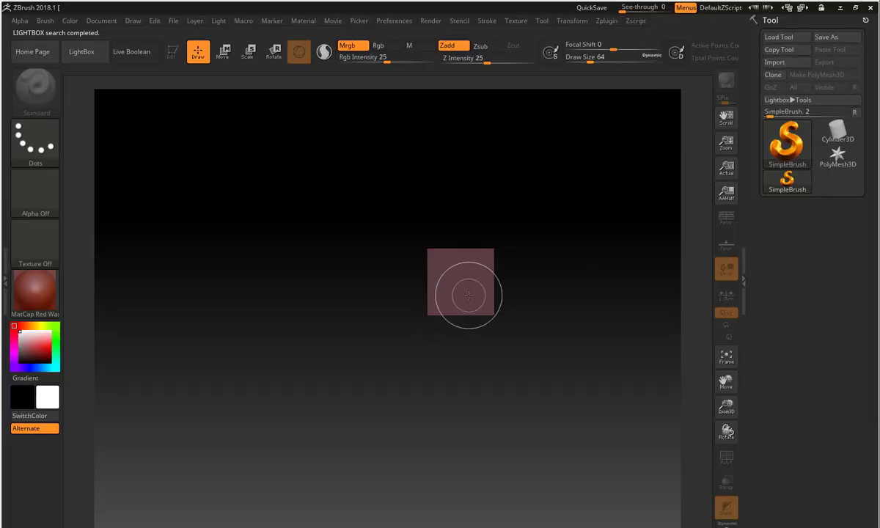
pyautogui.hotkey('ctrl', 'n')
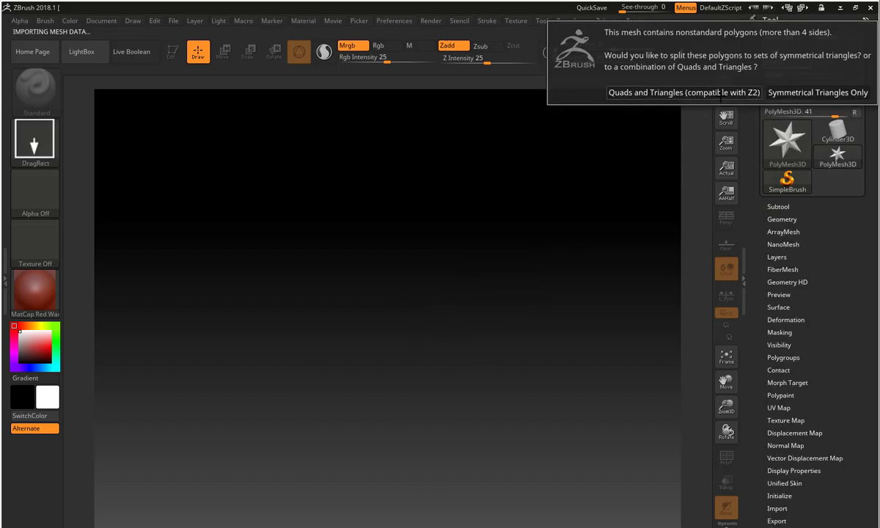
pyautogui.click(684, 92)
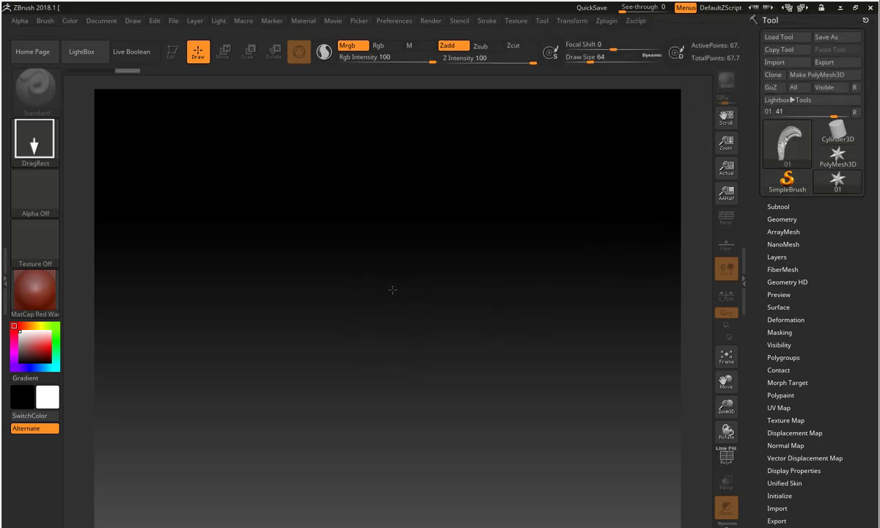
pyautogui.moveTo(398, 350); pyautogui.dragTo(397, 421)
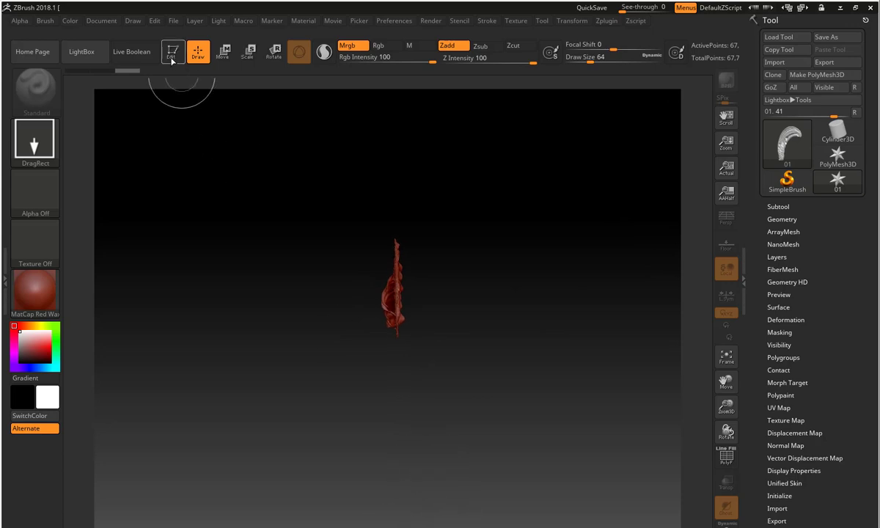
pyautogui.click(172, 51)
pyautogui.moveTo(444, 344); pyautogui.dragTo(513, 308)
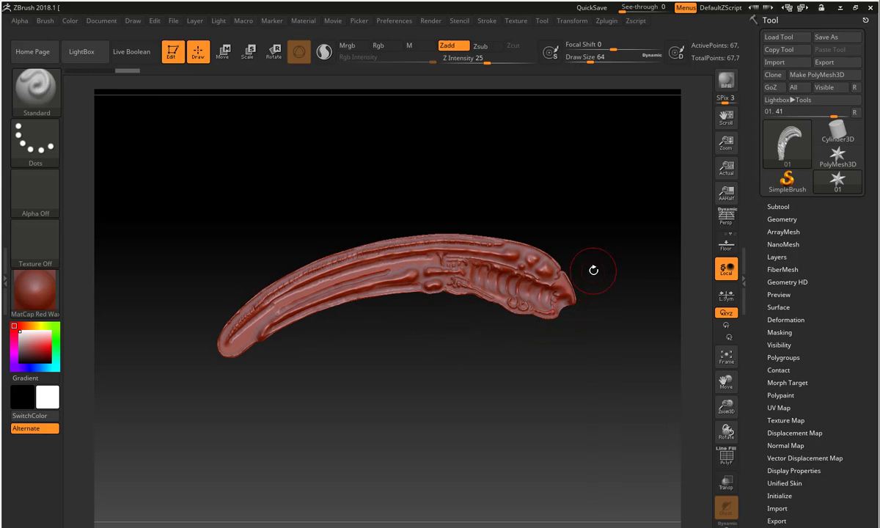
pyautogui.moveTo(596, 272)
pyautogui.mouseDown()
pyautogui.moveTo(396, 352)
pyautogui.moveTo(416, 338)
pyautogui.moveTo(421, 351)
pyautogui.moveTo(409, 340)
pyautogui.mouseUp()
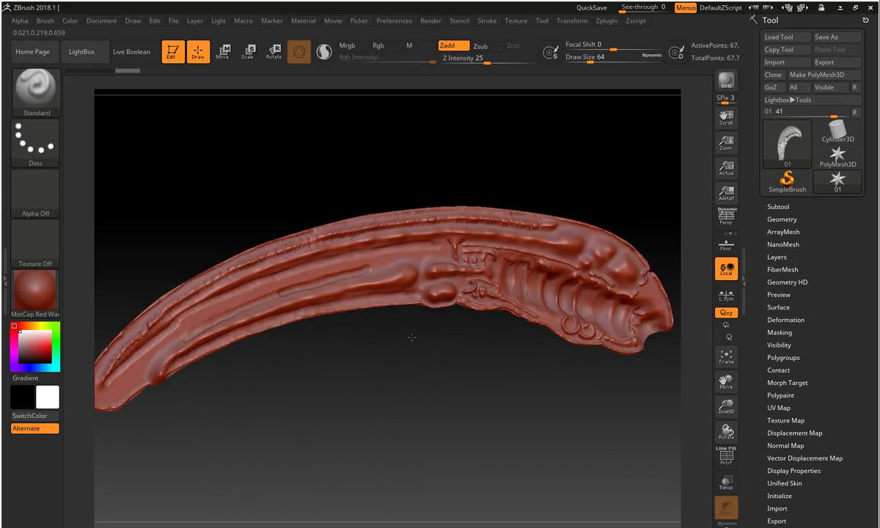
# - Divide the lancelet mesh twice to SDiv 3, about 1.68 million points, and zoom to the head
pyautogui.click(783, 219)
pyautogui.click(787, 313)
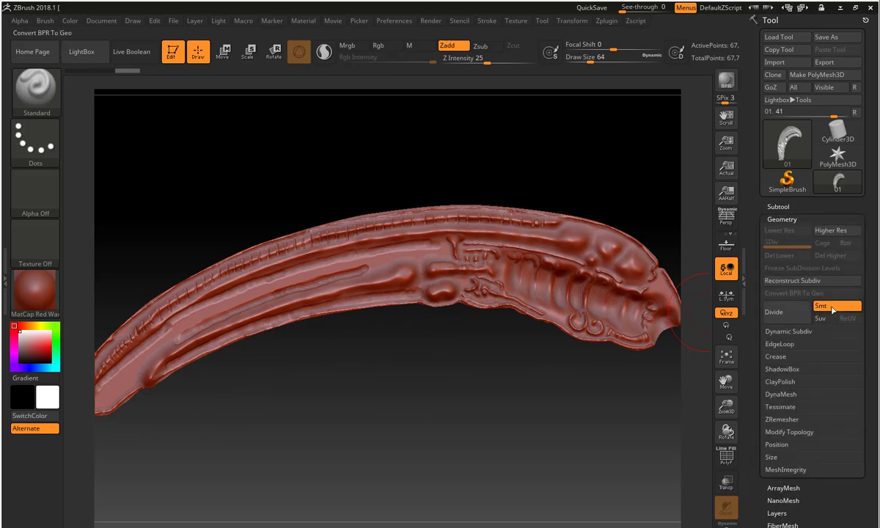
pyautogui.click(787, 314)
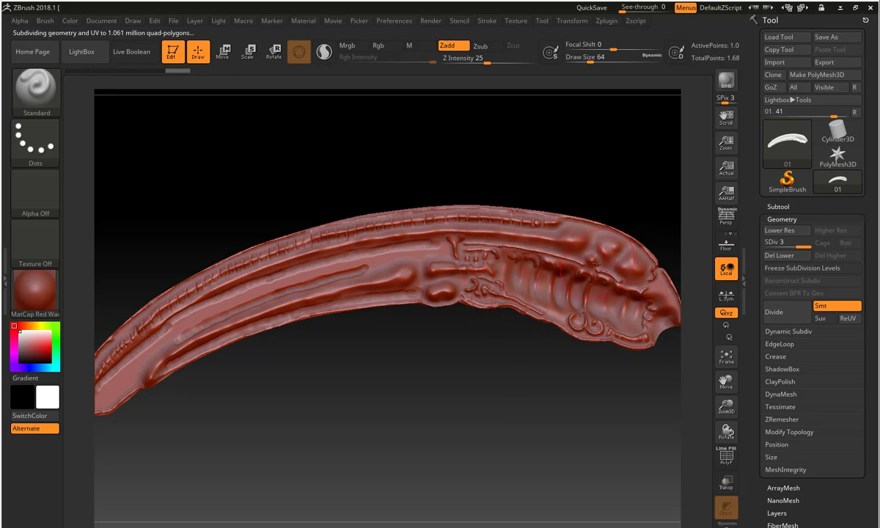
pyautogui.moveTo(582, 249); pyautogui.dragTo(553, 220)
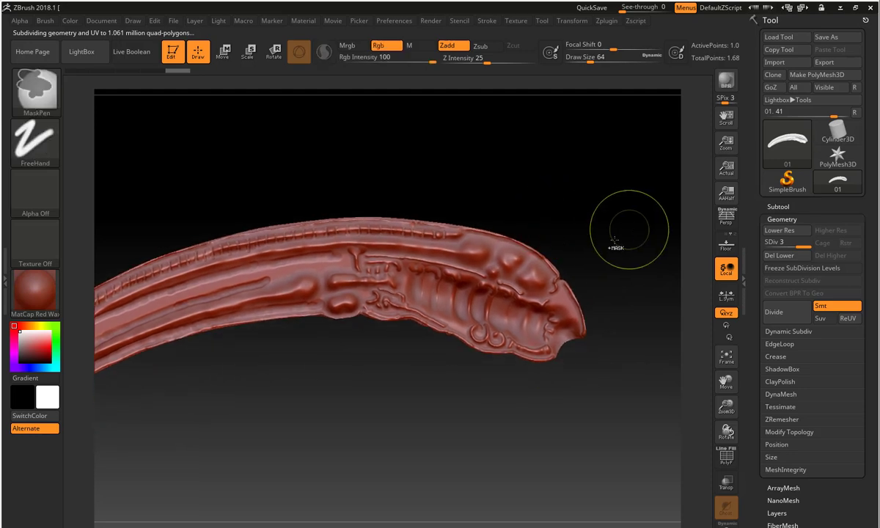
pyautogui.keyDown('ctrl'); pyautogui.moveTo(599, 252); pyautogui.dragTo(520, 295, button='right'); pyautogui.keyUp('ctrl')
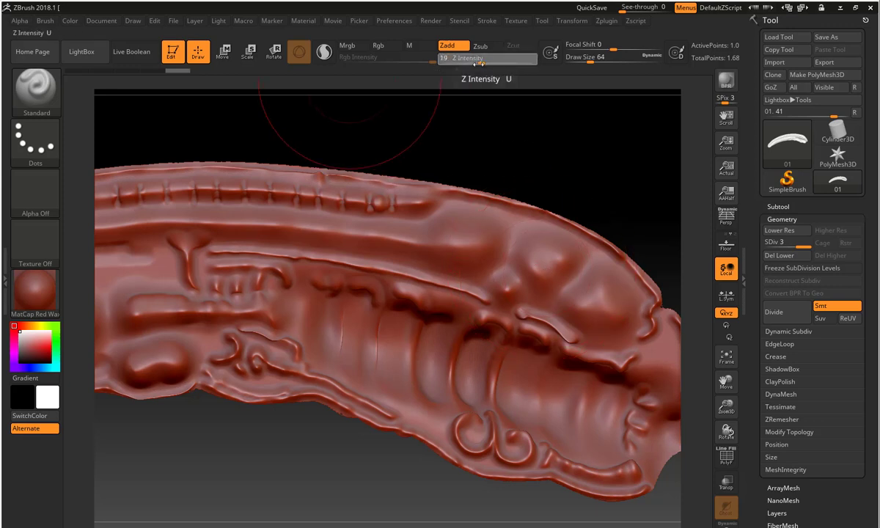
# - Lower the brush to Draw Size 25 and Z Intensity 16 for gentler sculpting
pyautogui.moveTo(485, 63); pyautogui.dragTo(467, 64)
pyautogui.moveTo(590, 62); pyautogui.dragTo(580, 63)
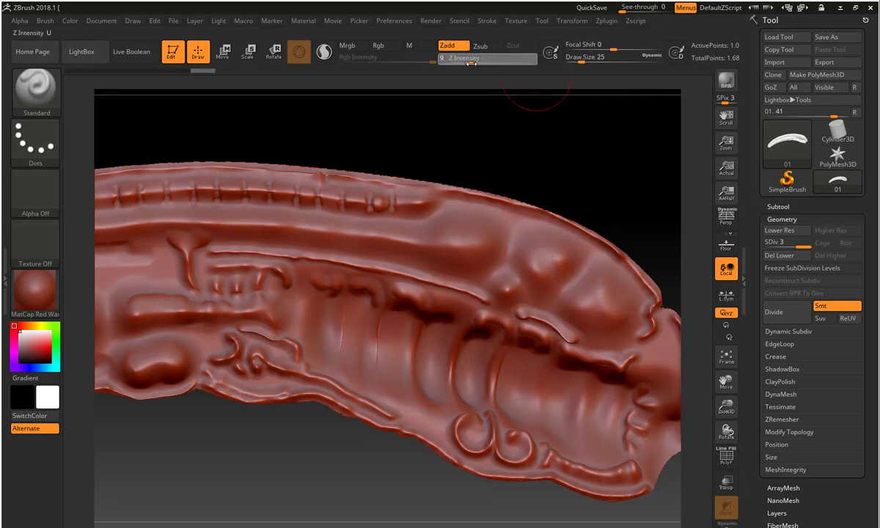
pyautogui.moveTo(468, 63); pyautogui.dragTo(476, 63)
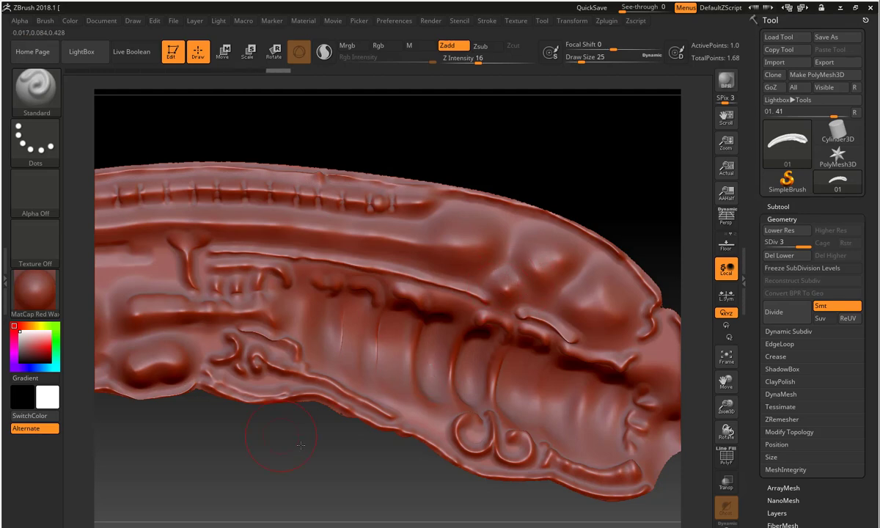
pyautogui.moveTo(188, 464)
pyautogui.mouseDown()
pyautogui.moveTo(290, 445)
pyautogui.moveTo(220, 352)
pyautogui.mouseUp()
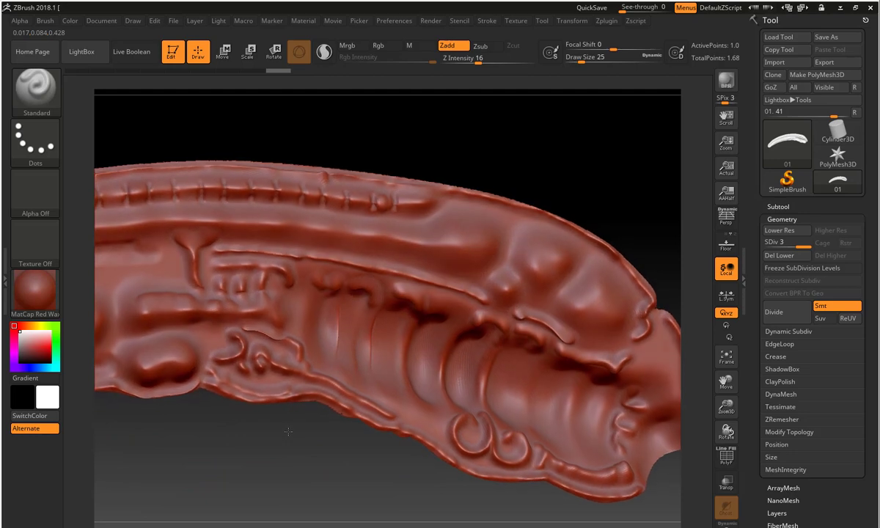
pyautogui.click(37, 88)
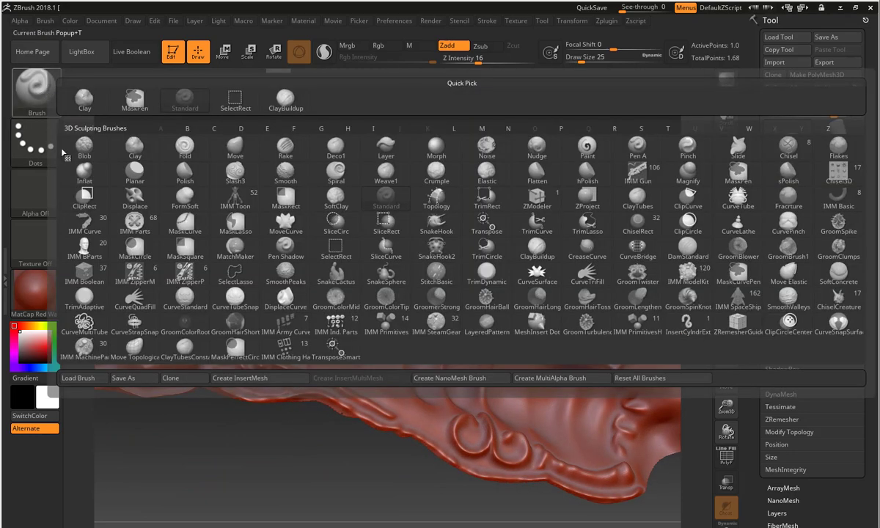
# - With the Pinch brush at Draw Size 14 and Z Intensity 8, pinch the crease between body segments
pyautogui.click(686, 151)
pyautogui.click(470, 61)
pyautogui.write('20')
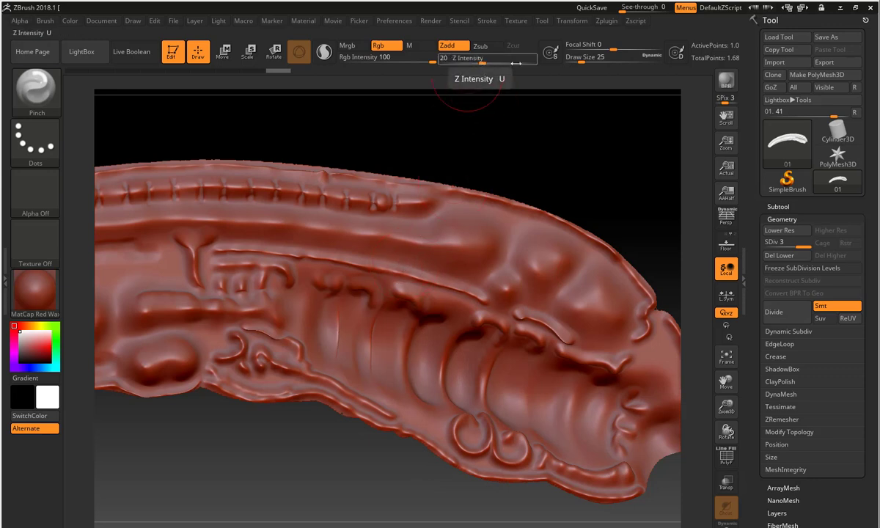
pyautogui.moveTo(581, 63); pyautogui.dragTo(577, 63)
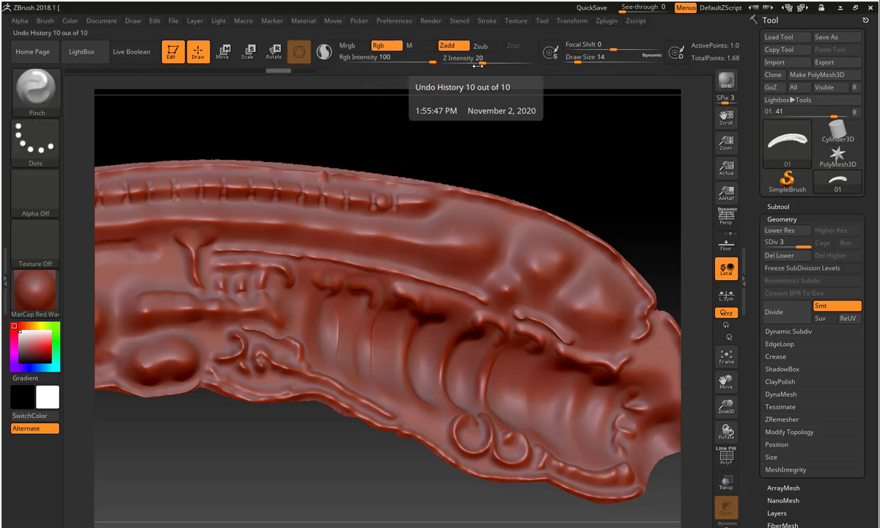
pyautogui.moveTo(482, 63); pyautogui.dragTo(464, 63)
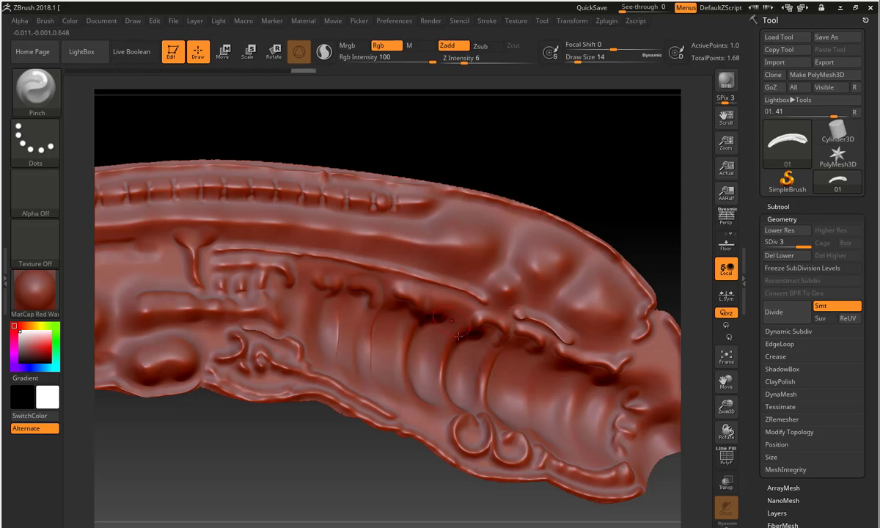
pyautogui.moveTo(359, 480); pyautogui.dragTo(384, 408)
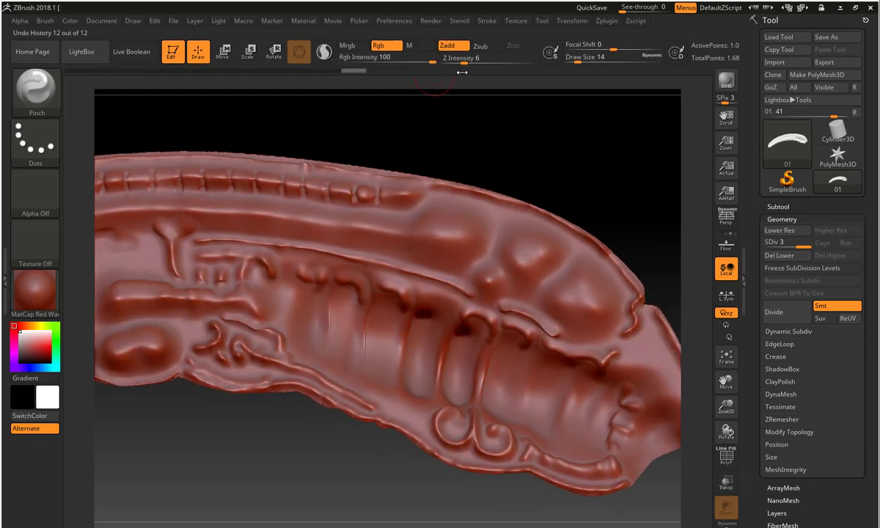
pyautogui.moveTo(473, 64); pyautogui.dragTo(478, 63)
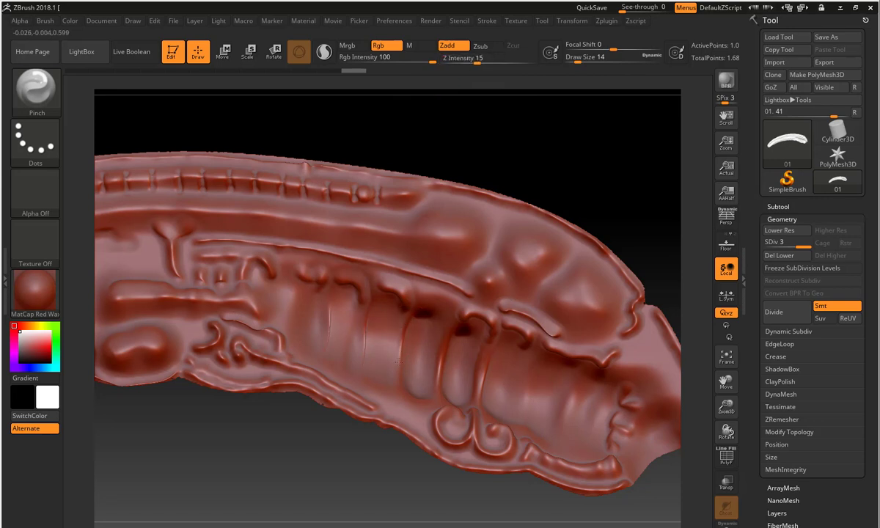
pyautogui.moveTo(442, 345)
pyautogui.mouseDown()
pyautogui.moveTo(480, 364)
pyautogui.moveTo(448, 348)
pyautogui.mouseUp()
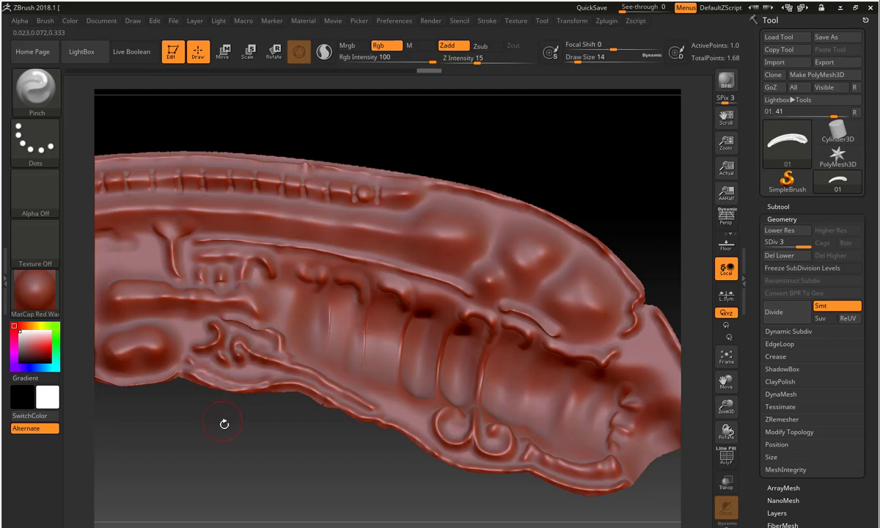
# - At Draw Size 7 and Z Intensity 10, pinch the head's segment creases and Shift-smooth rough spots along the lower edge
pyautogui.moveTo(224, 424); pyautogui.dragTo(349, 423)
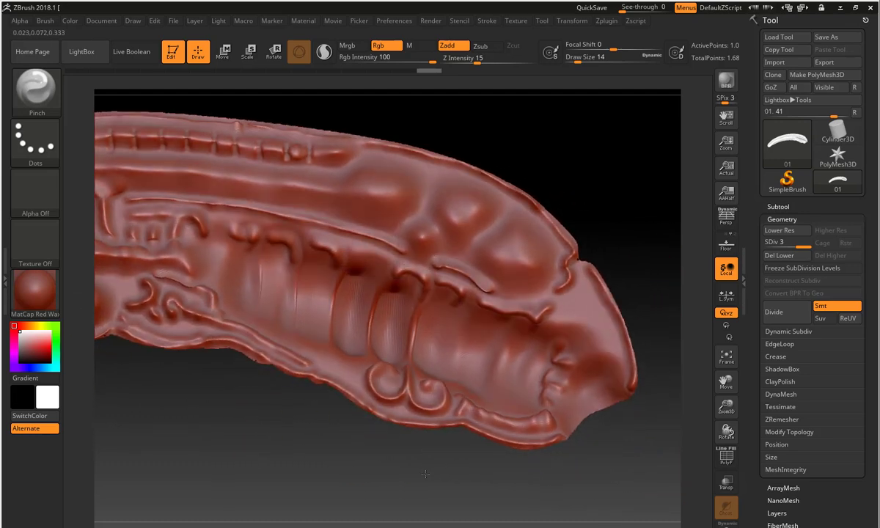
pyautogui.moveTo(425, 462); pyautogui.dragTo(449, 449)
pyautogui.keyDown('ctrl'); pyautogui.moveTo(447, 477); pyautogui.dragTo(426, 446, button='right'); pyautogui.keyUp('ctrl')
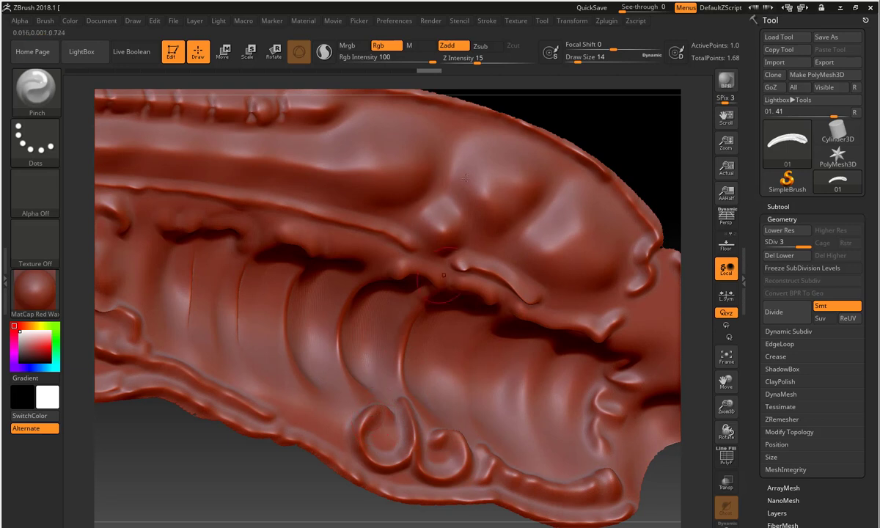
pyautogui.moveTo(477, 63)
pyautogui.mouseDown()
pyautogui.moveTo(467, 64)
pyautogui.moveTo(533, 63)
pyautogui.mouseUp()
pyautogui.moveTo(613, 63); pyautogui.dragTo(576, 63)
pyautogui.write('7')
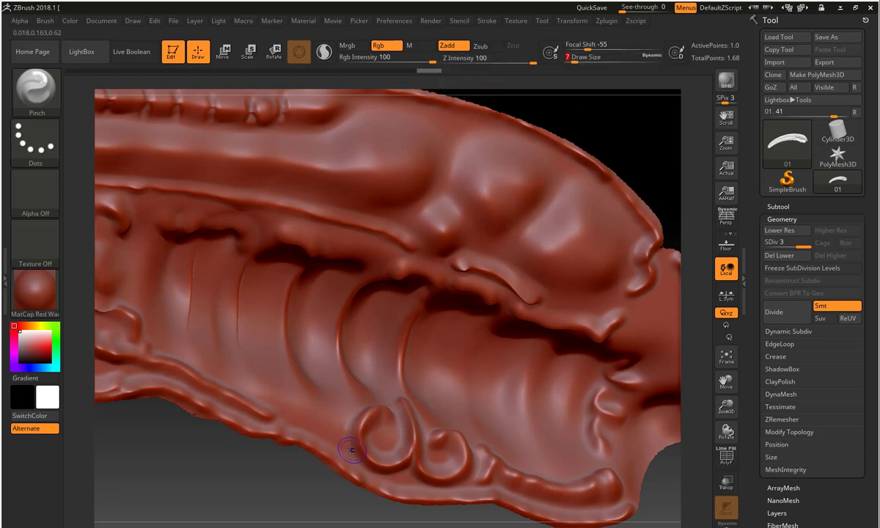
pyautogui.press('shift')
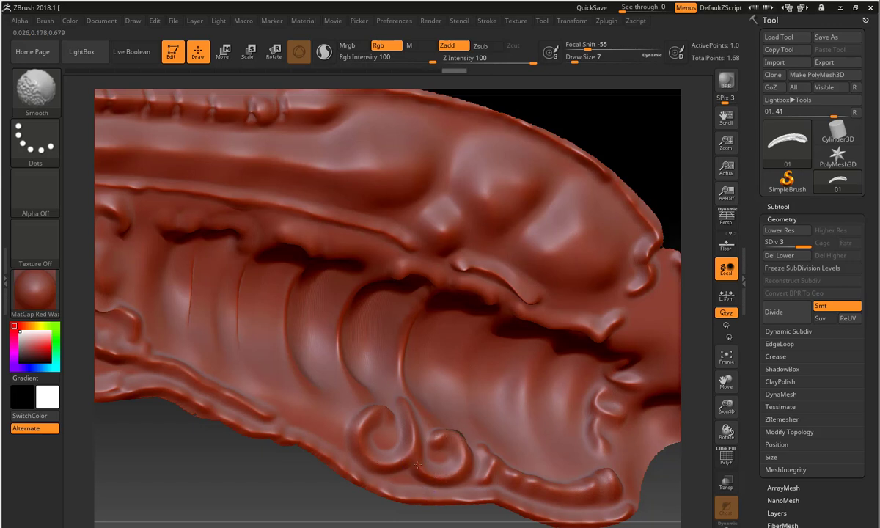
pyautogui.press('shift')
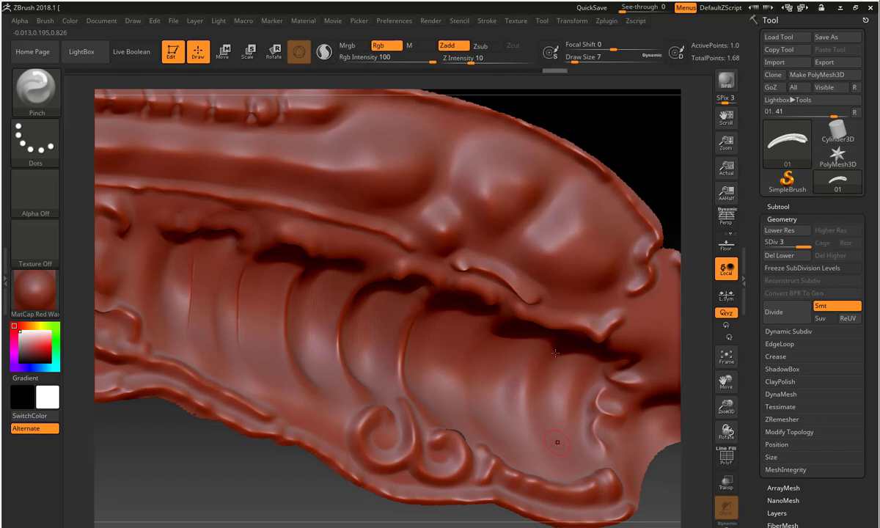
pyautogui.moveTo(169, 449)
pyautogui.mouseDown()
pyautogui.moveTo(455, 435)
pyautogui.moveTo(443, 448)
pyautogui.moveTo(411, 366)
pyautogui.mouseUp()
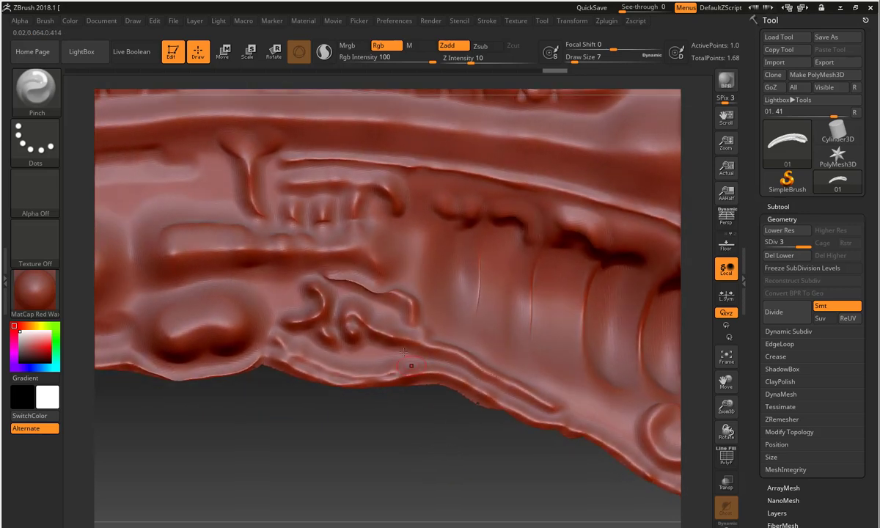
pyautogui.press('shift')
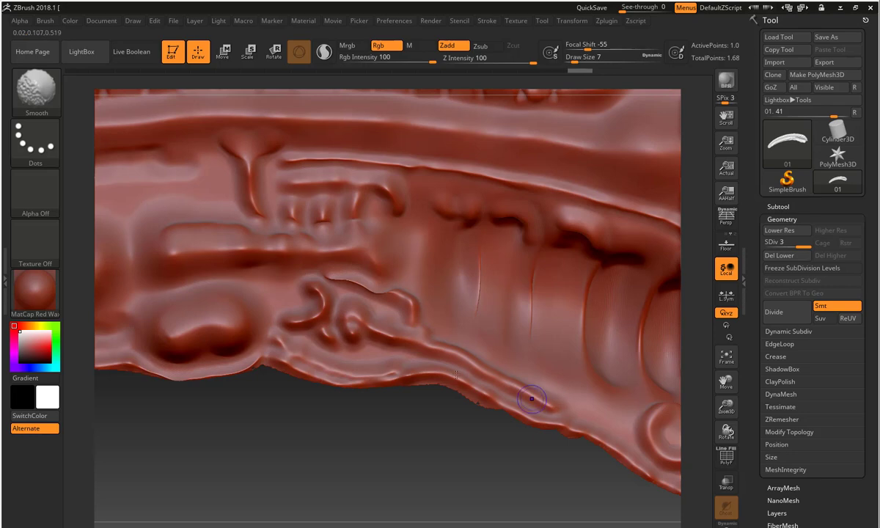
pyautogui.press('shift')
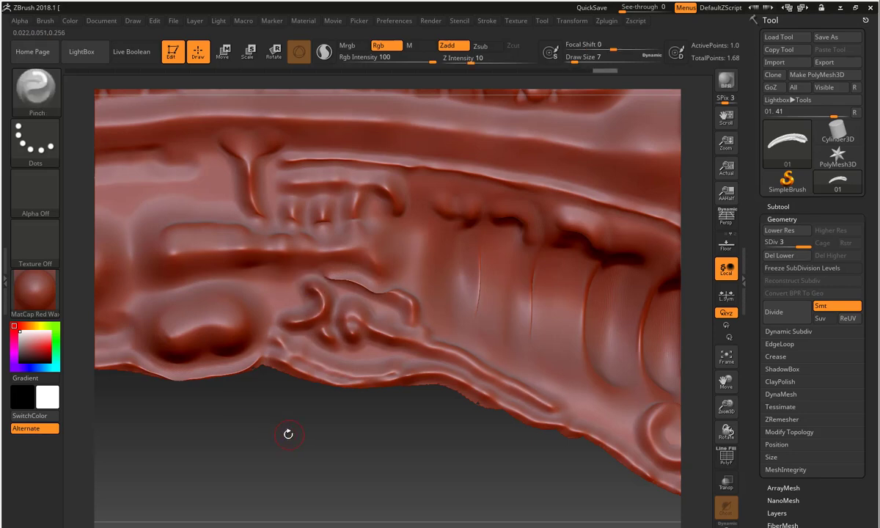
pyautogui.moveTo(249, 423); pyautogui.dragTo(356, 413)
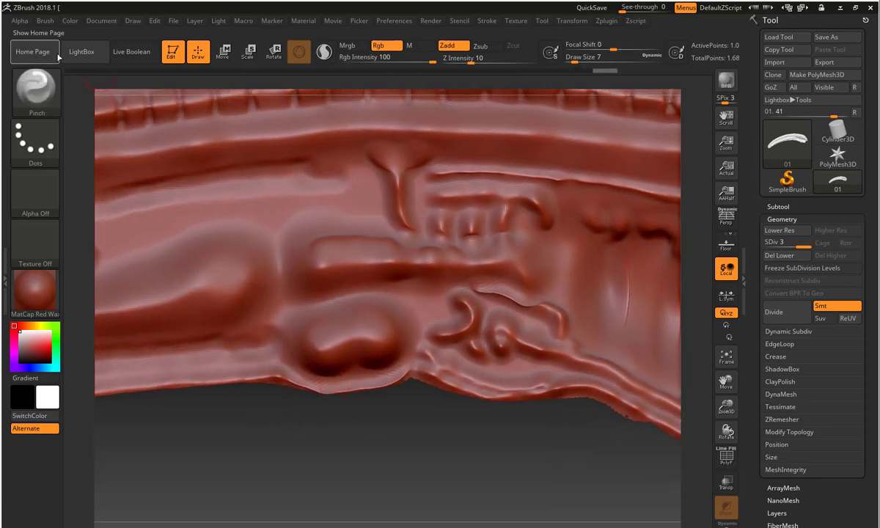
# - Carve a groove below the raised bar with the Planar brush
pyautogui.click(50, 96)
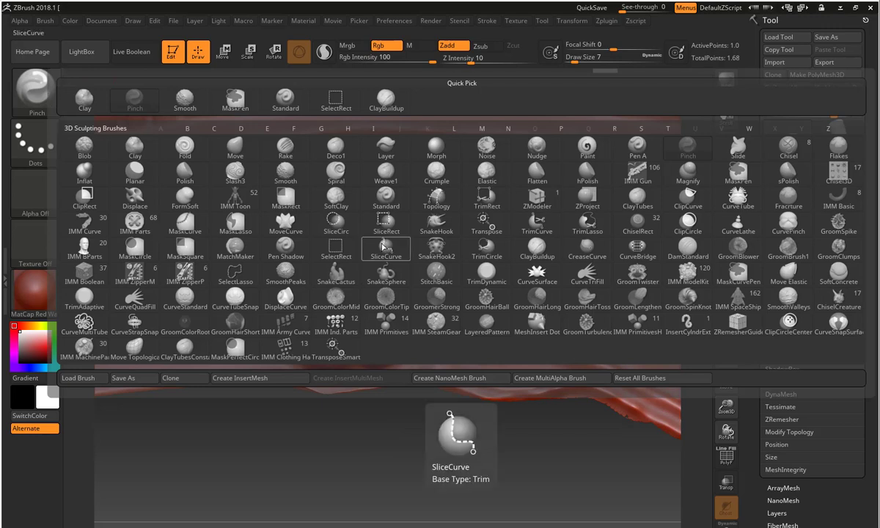
pyautogui.click(135, 171)
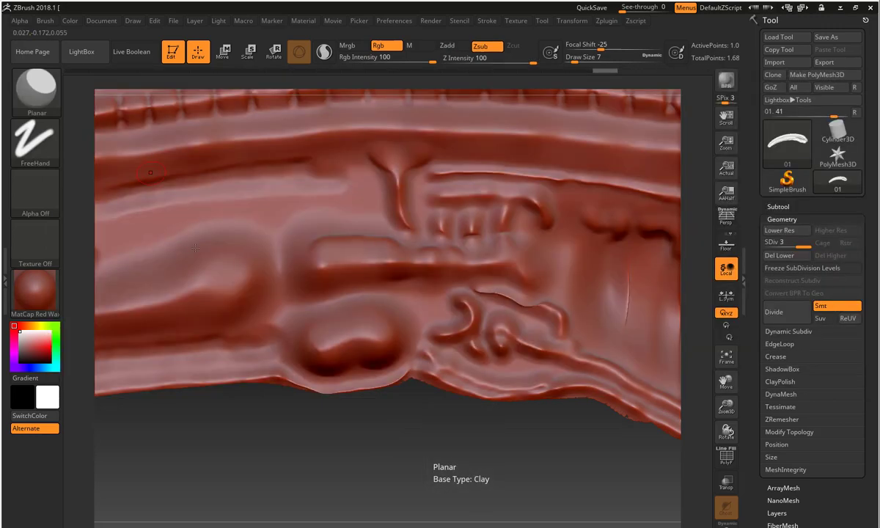
pyautogui.moveTo(390, 301)
pyautogui.mouseDown()
pyautogui.moveTo(341, 297)
pyautogui.moveTo(415, 314)
pyautogui.mouseUp()
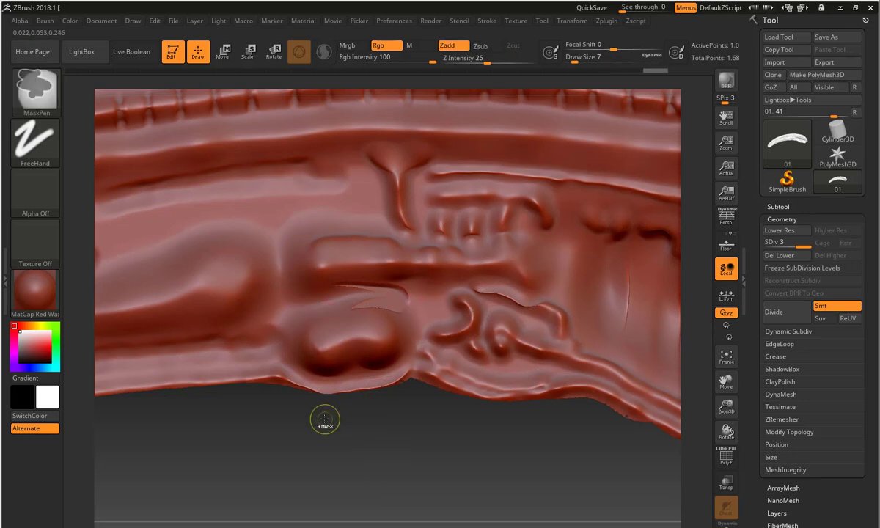
# - With hPolish at Z Intensity 37, polish and Shift-smooth the ridges and grooves along the body band
pyautogui.click(38, 94)
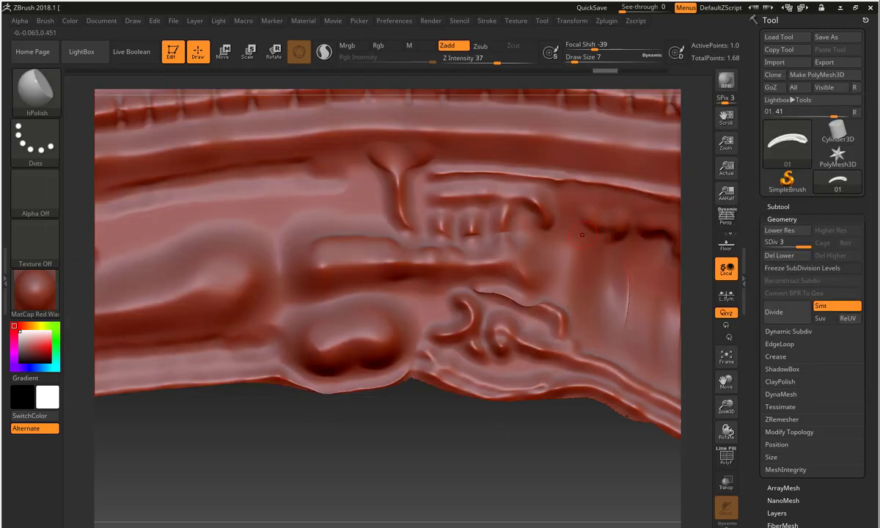
pyautogui.click(587, 172)
pyautogui.moveTo(402, 304)
pyautogui.mouseDown()
pyautogui.moveTo(312, 286)
pyautogui.moveTo(279, 332)
pyautogui.mouseUp()
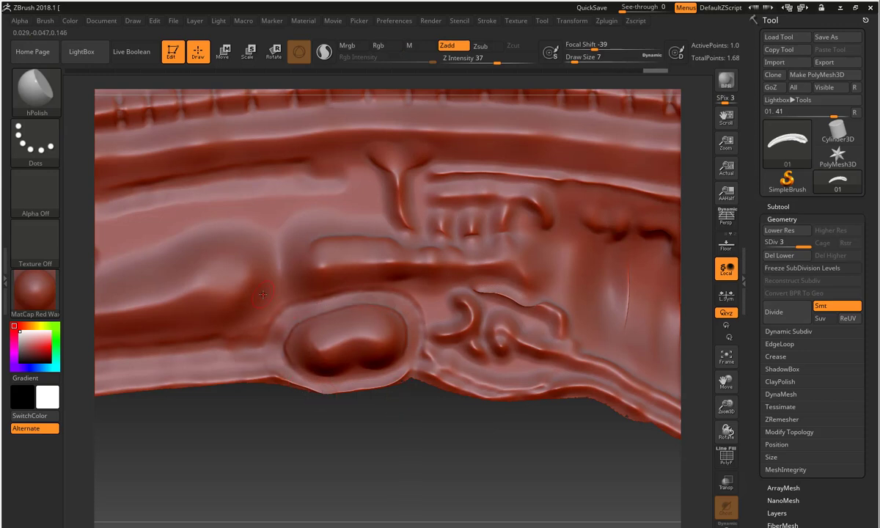
pyautogui.press('shift')
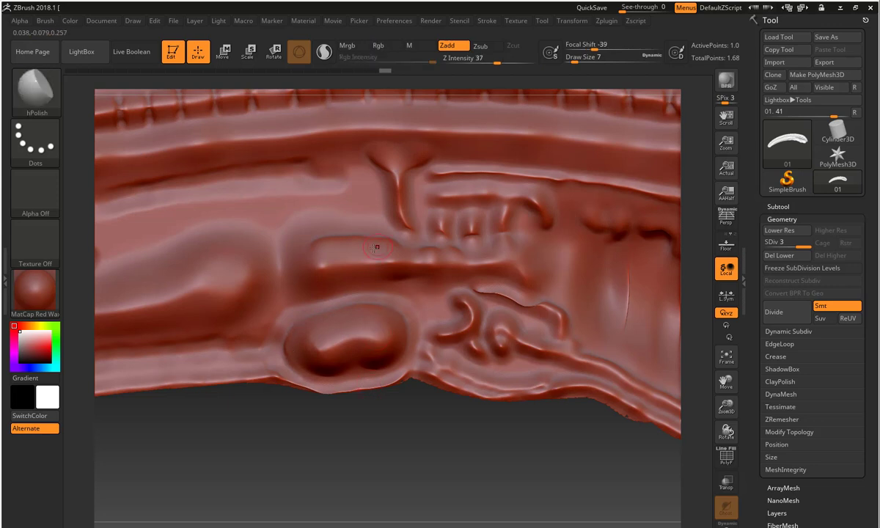
pyautogui.moveTo(382, 229); pyautogui.dragTo(284, 233)
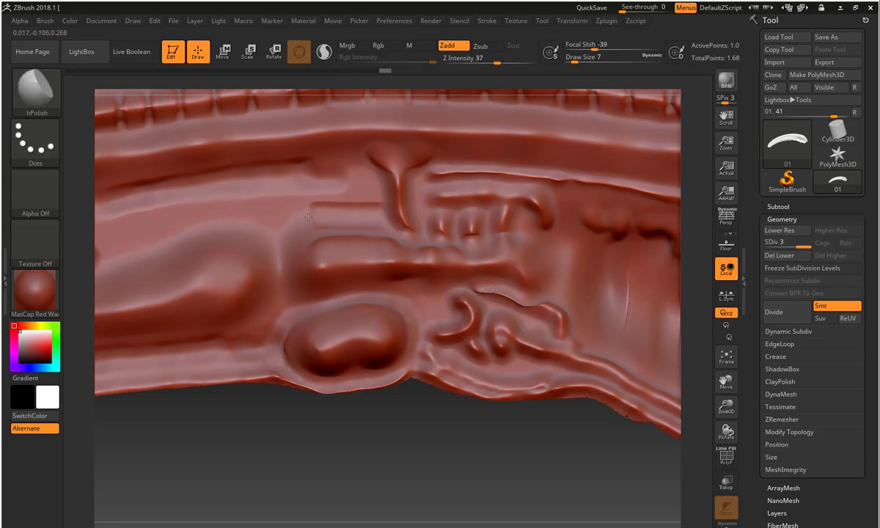
pyautogui.press('shift')
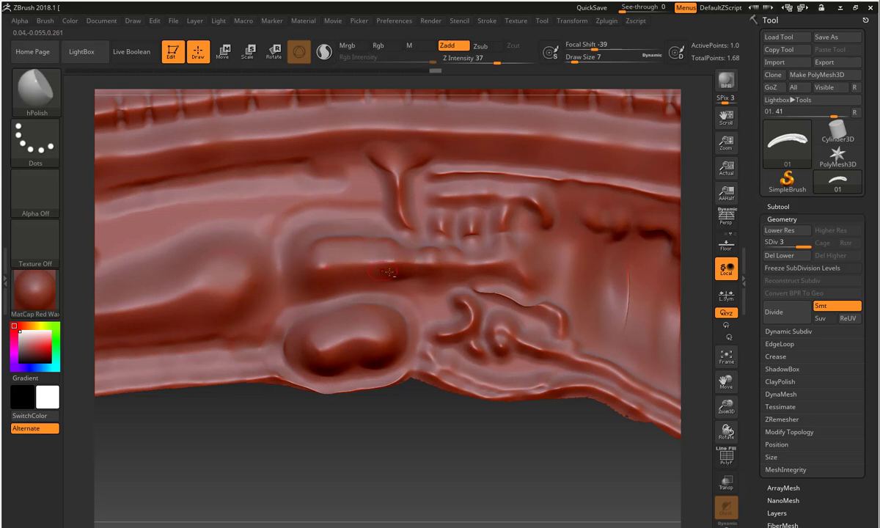
pyautogui.moveTo(206, 428)
pyautogui.mouseDown()
pyautogui.moveTo(416, 429)
pyautogui.moveTo(343, 270)
pyautogui.mouseUp()
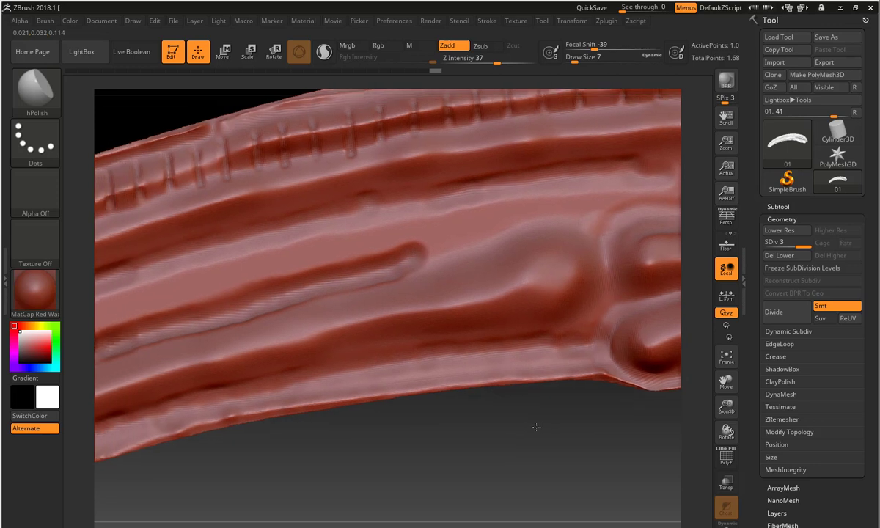
pyautogui.press('shift')
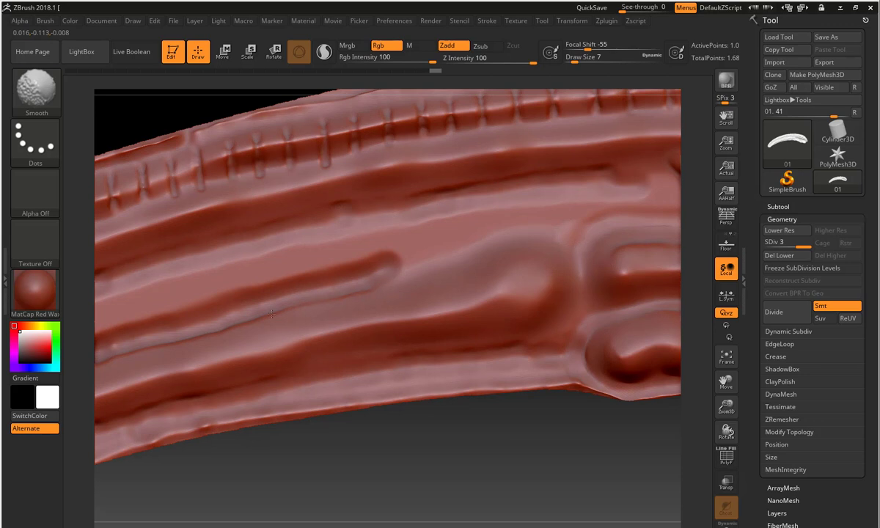
pyautogui.moveTo(429, 394)
pyautogui.mouseDown()
pyautogui.moveTo(381, 434)
pyautogui.moveTo(397, 474)
pyautogui.moveTo(367, 440)
pyautogui.mouseUp()
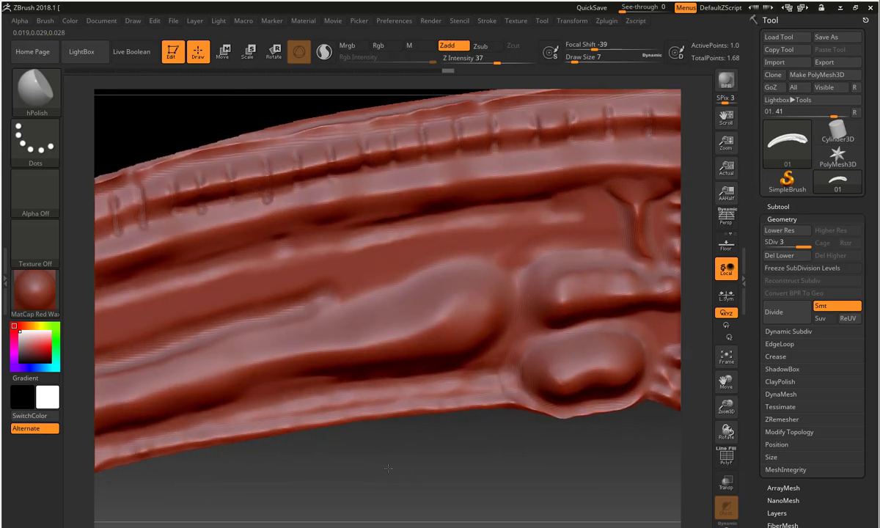
# - Switch to the Standard brush and rotate to see the whole lancelet
pyautogui.click(35, 86)
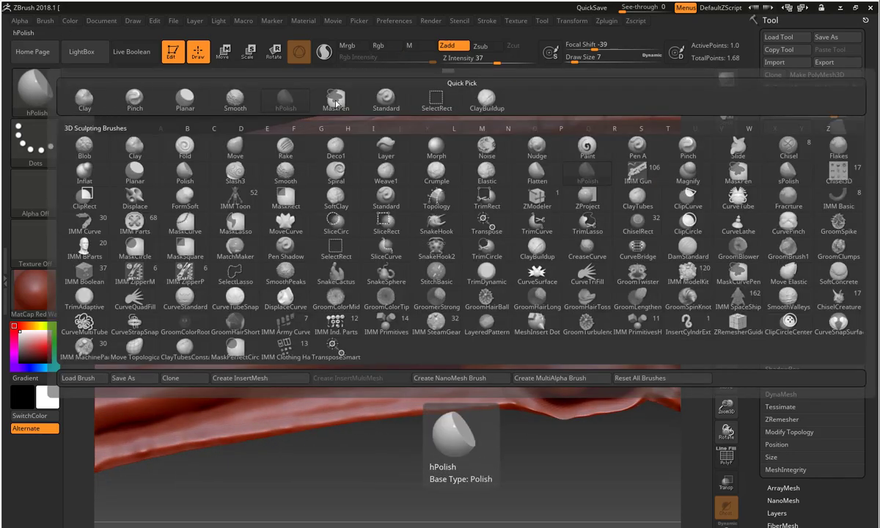
pyautogui.click(396, 100)
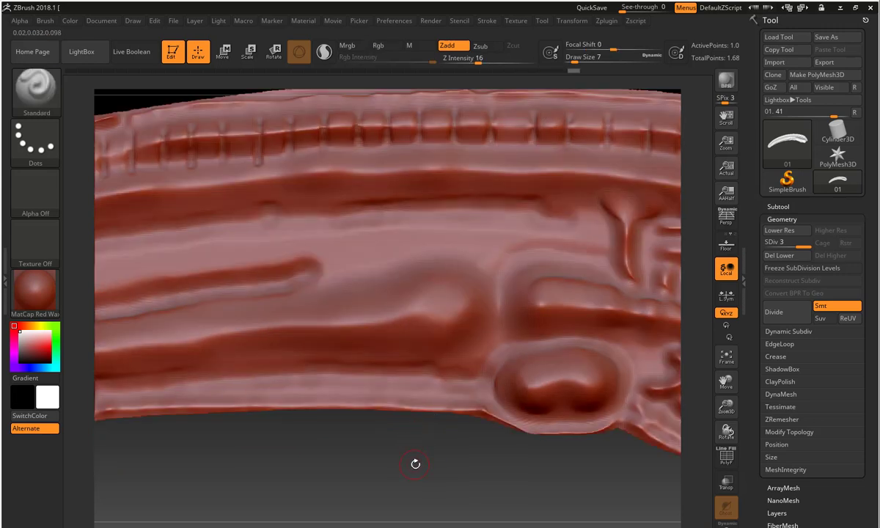
pyautogui.moveTo(412, 463); pyautogui.dragTo(436, 456)
pyautogui.press('space')
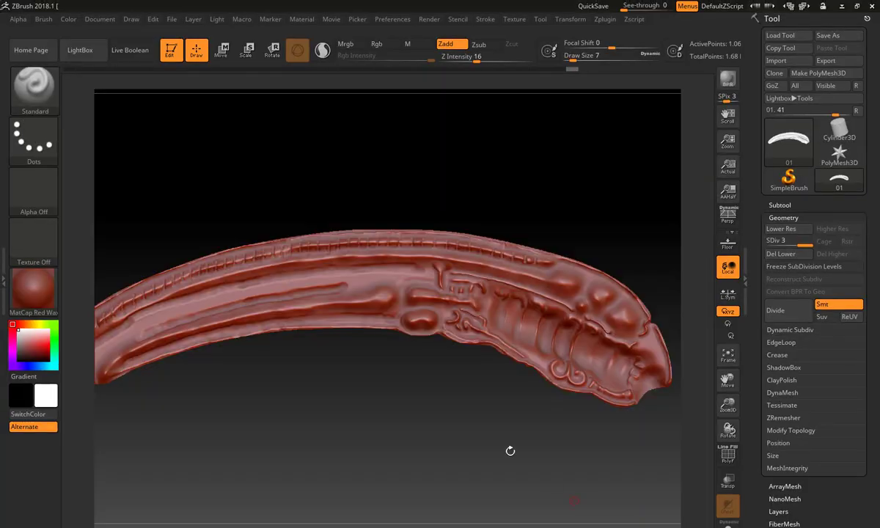
pyautogui.moveTo(326, 362)
pyautogui.mouseDown()
pyautogui.moveTo(340, 359)
pyautogui.moveTo(290, 409)
pyautogui.moveTo(289, 358)
pyautogui.moveTo(324, 391)
pyautogui.moveTo(224, 442)
pyautogui.moveTo(662, 369)
pyautogui.mouseUp()
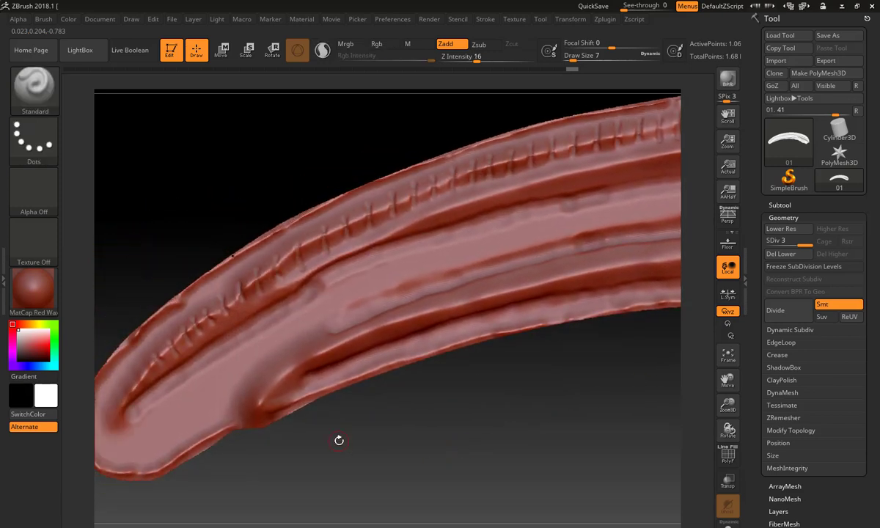
# - At Z Intensity 28 and Draw Size 25, Shift-smooth the ridges along the tapering tail
pyautogui.press('shift')
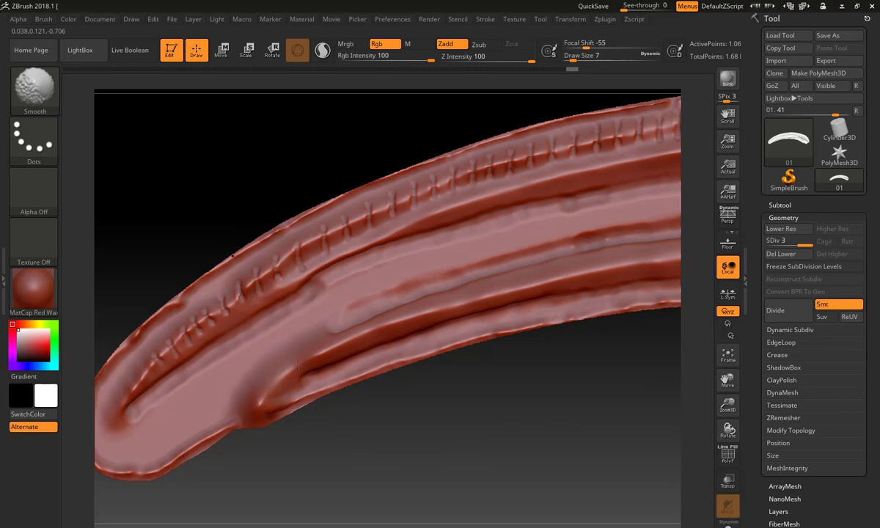
pyautogui.moveTo(324, 438); pyautogui.dragTo(331, 441)
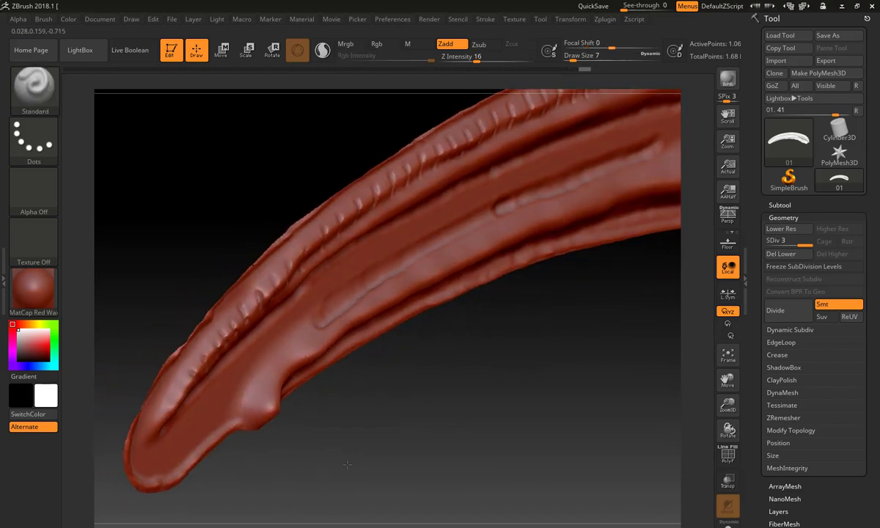
pyautogui.moveTo(477, 61); pyautogui.dragTo(489, 60)
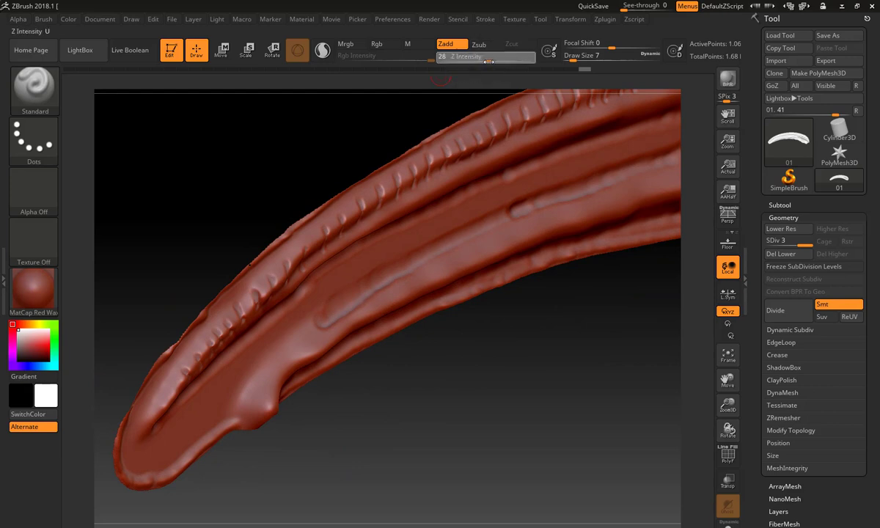
pyautogui.moveTo(572, 60); pyautogui.dragTo(576, 59)
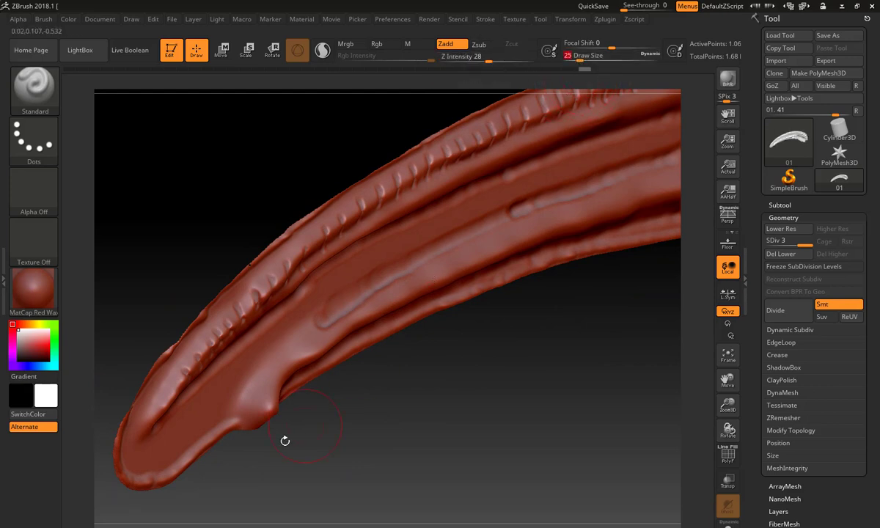
pyautogui.press('shift')
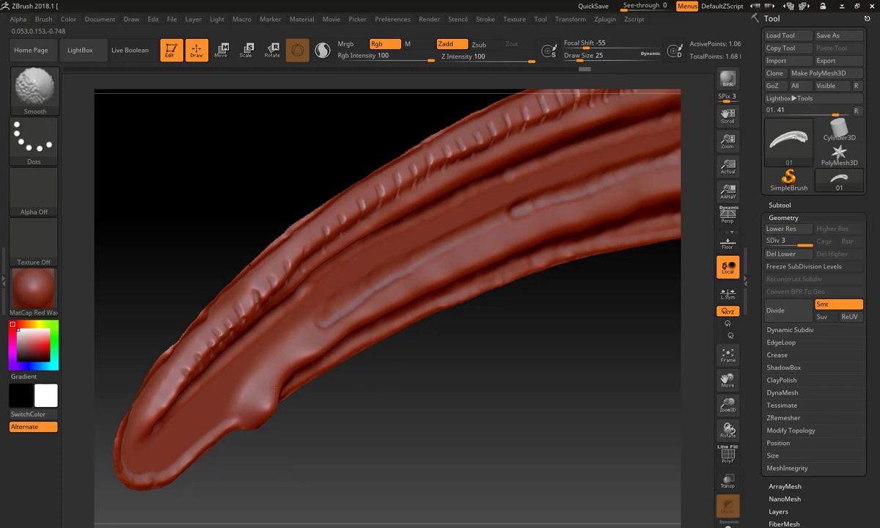
pyautogui.moveTo(363, 422)
pyautogui.mouseDown()
pyautogui.moveTo(381, 497)
pyautogui.moveTo(153, 165)
pyautogui.mouseUp()
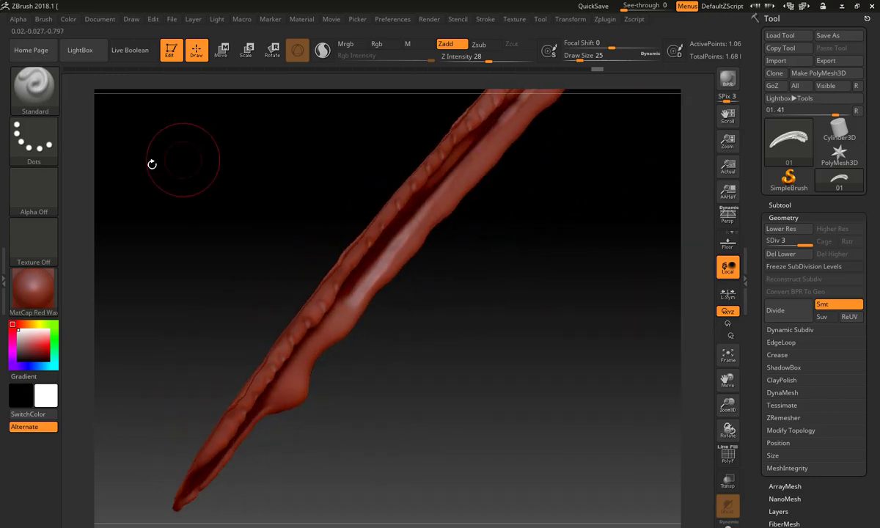
# - Use the Move brush at Z Intensity 59 and Draw Size 27 to reshape and Shift-smooth the body grooves
pyautogui.click(39, 90)
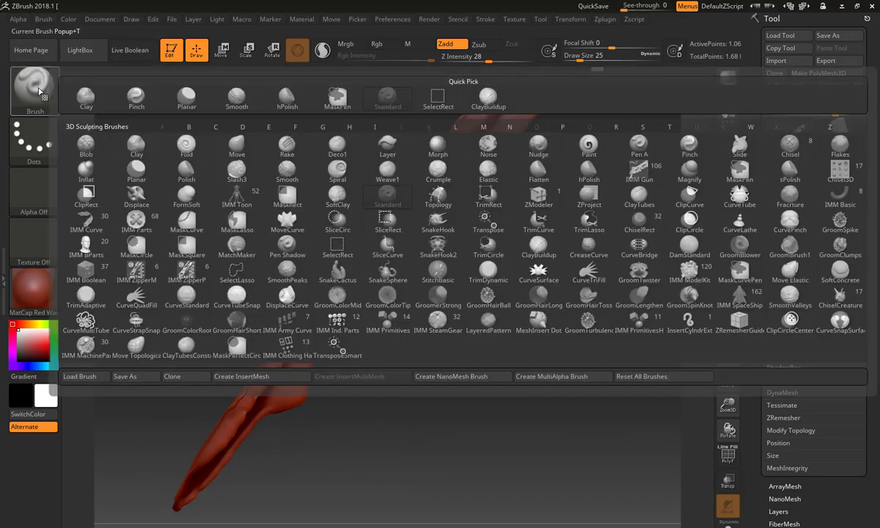
pyautogui.click(222, 145)
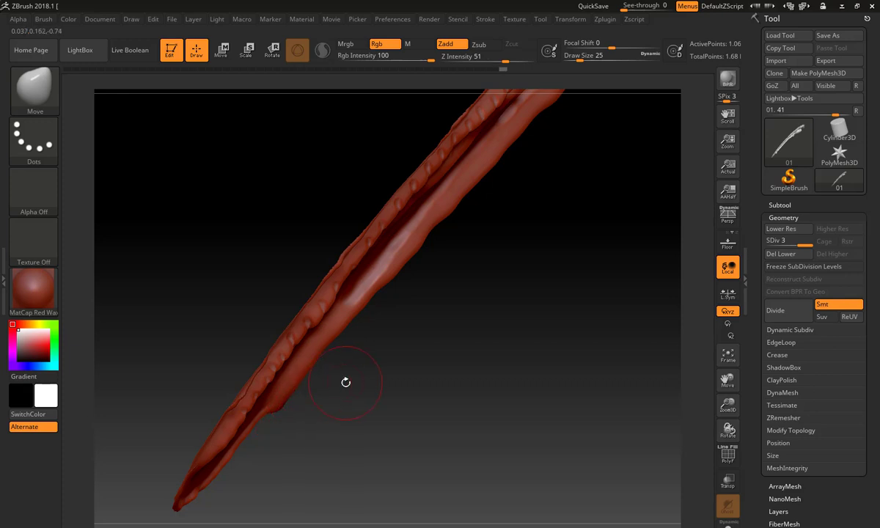
pyautogui.moveTo(435, 407)
pyautogui.mouseDown()
pyautogui.moveTo(428, 340)
pyautogui.moveTo(415, 381)
pyautogui.moveTo(264, 426)
pyautogui.moveTo(396, 365)
pyautogui.moveTo(416, 420)
pyautogui.moveTo(347, 296)
pyautogui.mouseUp()
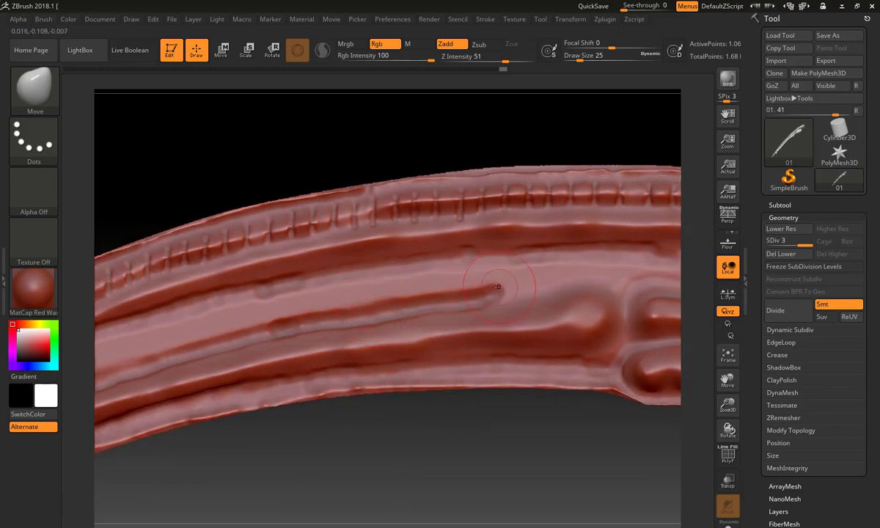
pyautogui.press('shift')
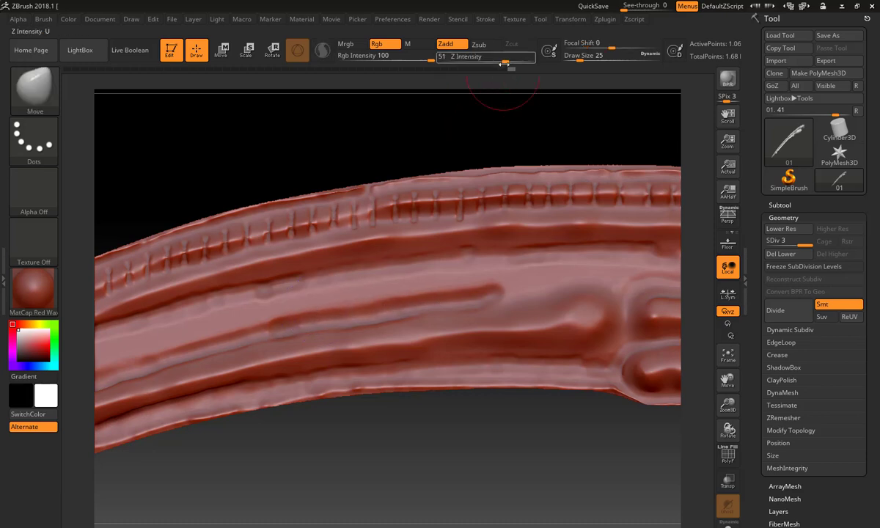
pyautogui.moveTo(504, 60); pyautogui.dragTo(509, 61)
pyautogui.moveTo(579, 60); pyautogui.dragTo(581, 60)
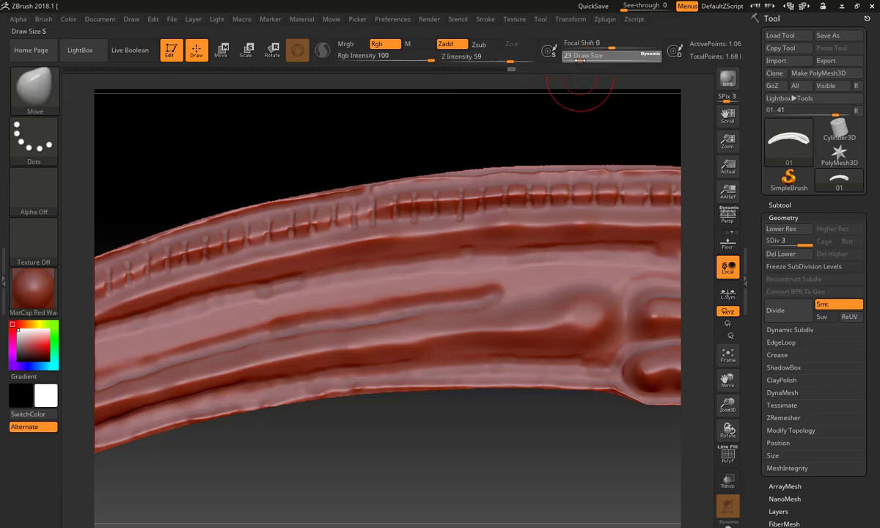
pyautogui.press('shift')
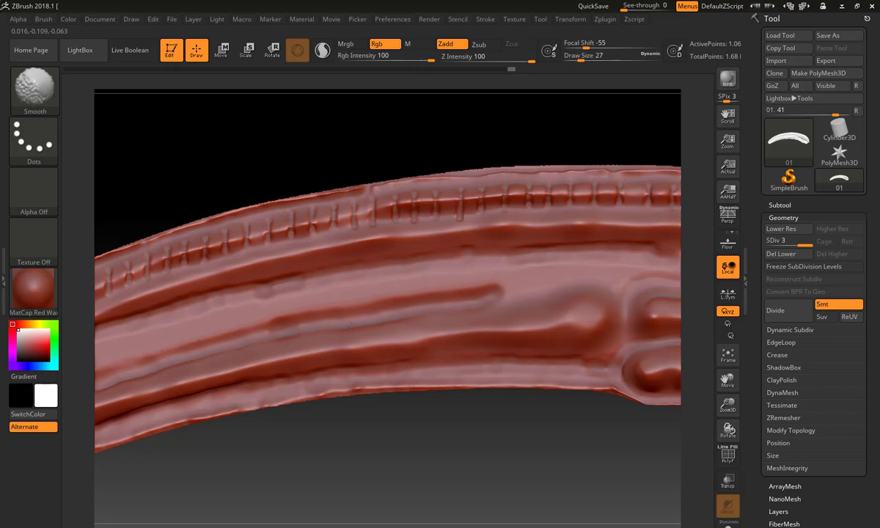
# - Pinch the body's ridge edges with the Pinch brush at Draw Size 16 and Z Intensity 8
pyautogui.press('b')
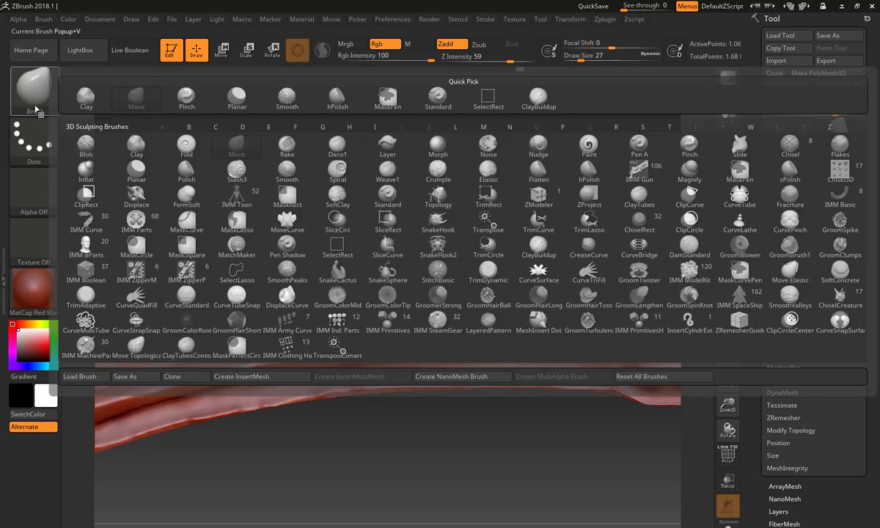
pyautogui.click(689, 144)
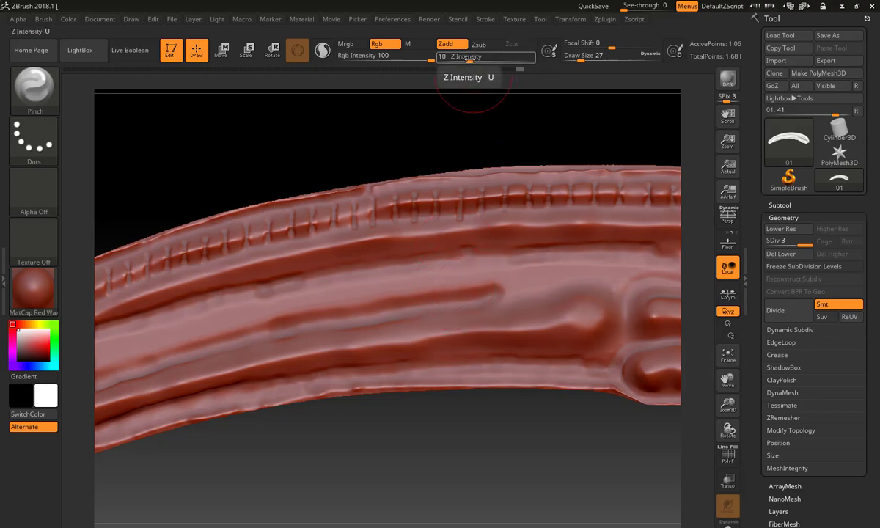
pyautogui.moveTo(471, 59); pyautogui.dragTo(472, 59)
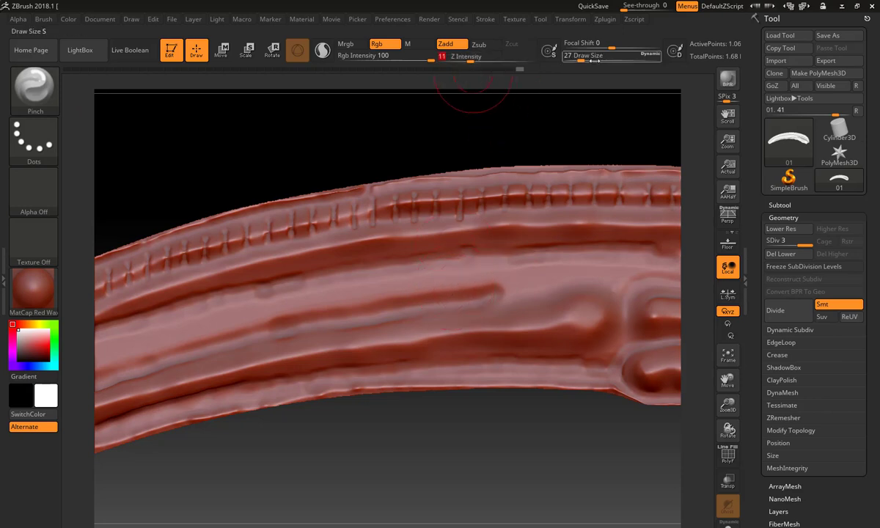
pyautogui.moveTo(578, 60); pyautogui.dragTo(577, 60)
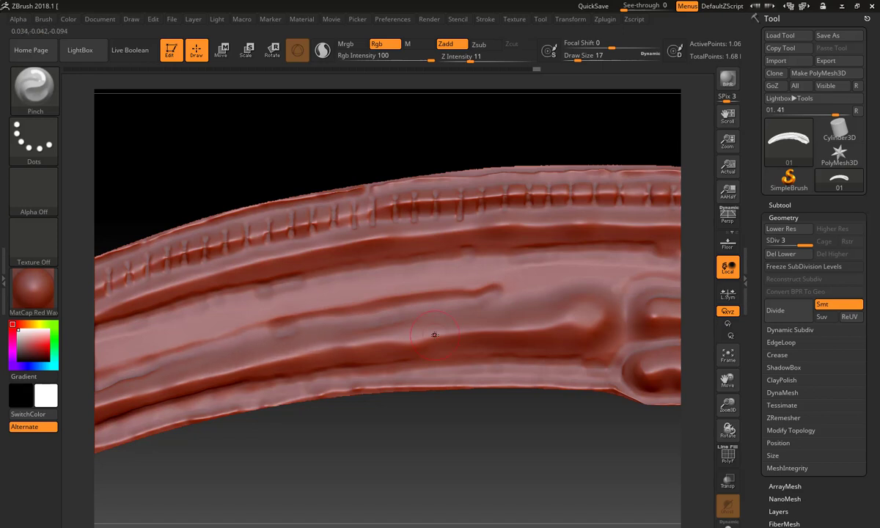
pyautogui.press('ctrl')
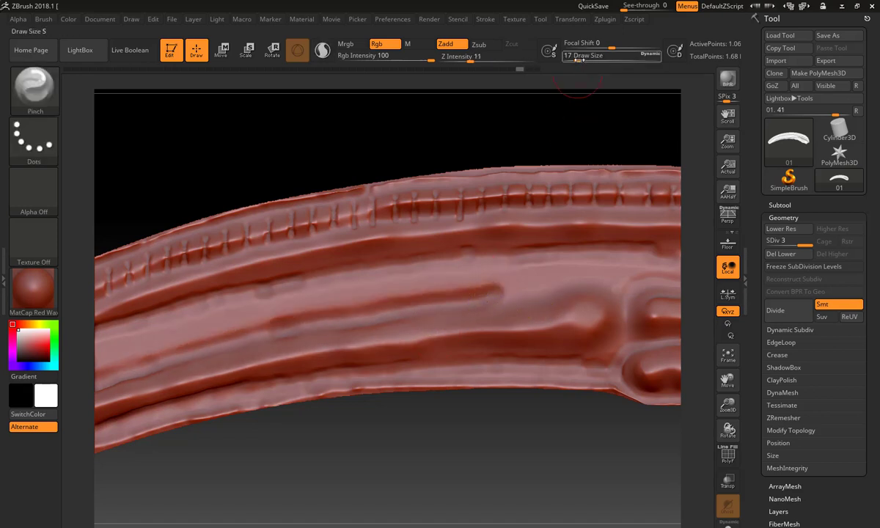
pyautogui.click(578, 59)
pyautogui.moveTo(578, 59); pyautogui.dragTo(575, 60)
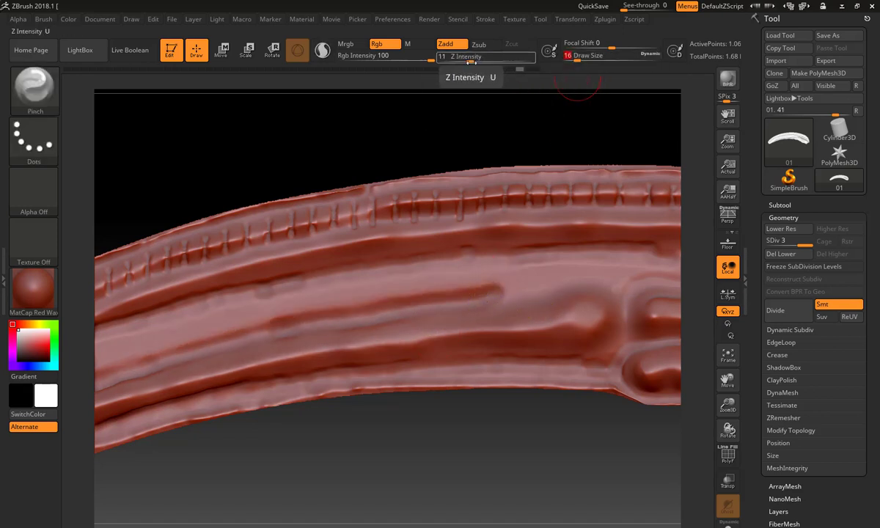
pyautogui.moveTo(470, 62); pyautogui.dragTo(467, 62)
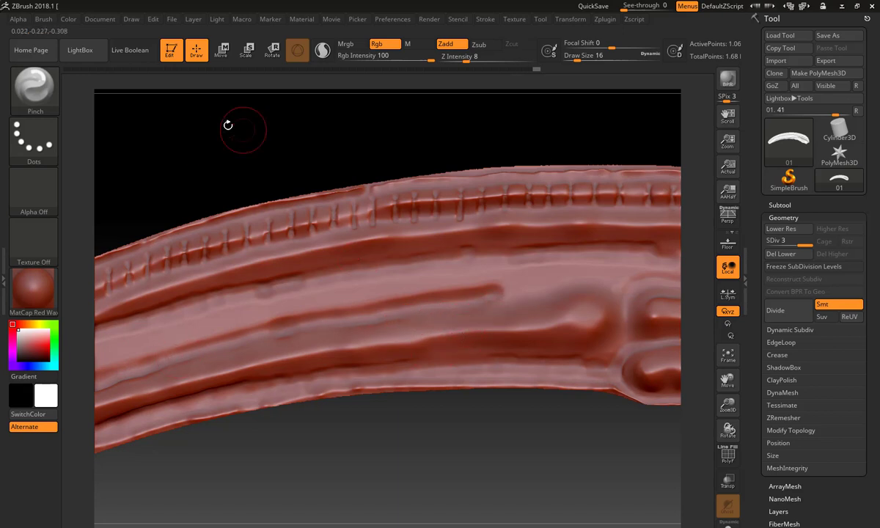
# - Smooth the ridges, then start ZRemesher from the Geometry palette
pyautogui.press('shift')
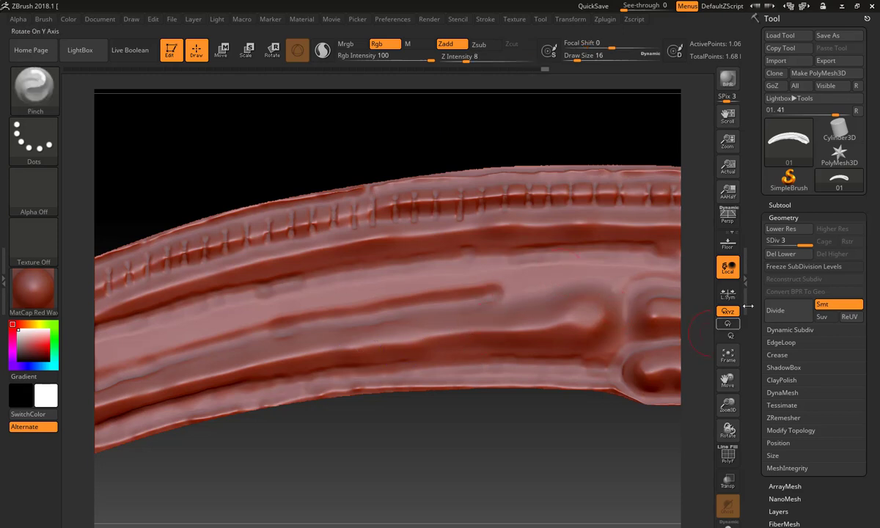
pyautogui.click(783, 418)
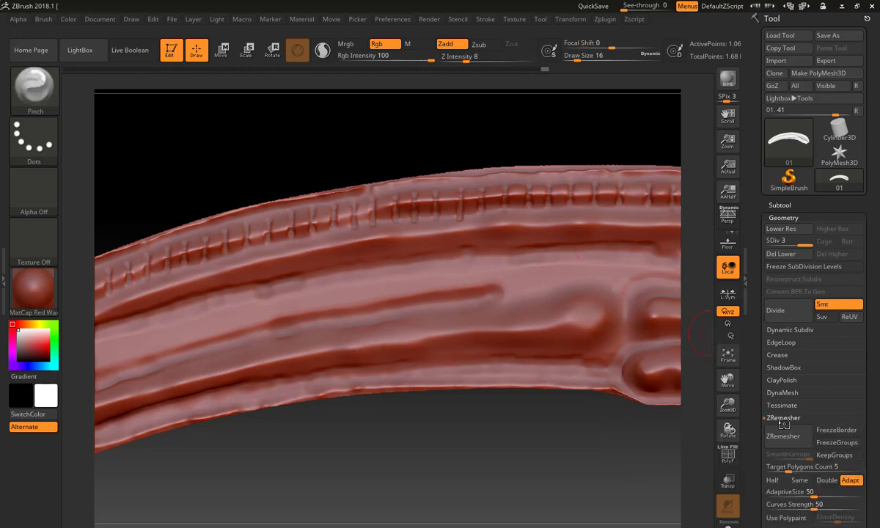
pyautogui.click(792, 433)
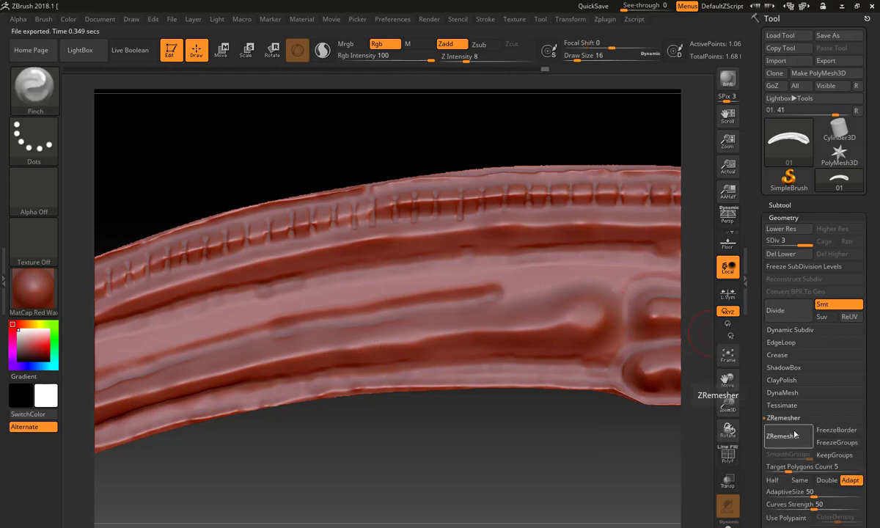
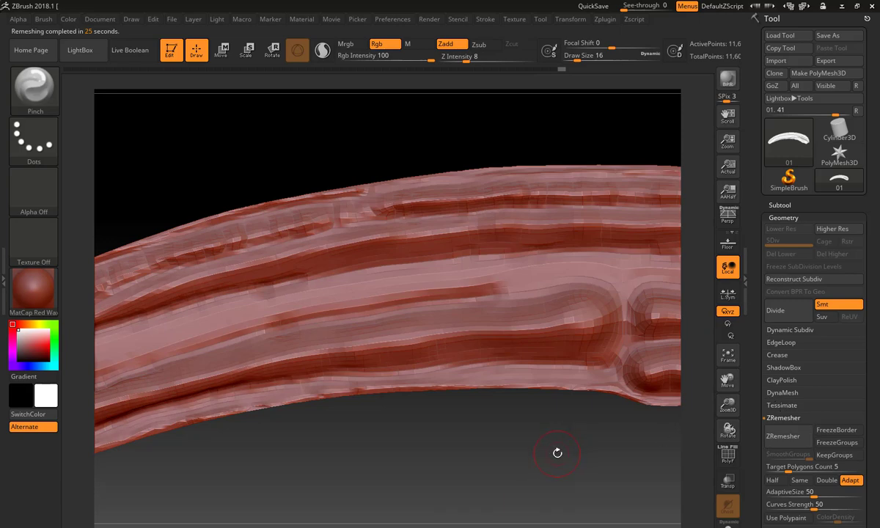
# - Zoom out on the ZRemeshed larva in ZBrush to see the body's tapered tip
pyautogui.moveTo(560, 455)
pyautogui.mouseDown()
pyautogui.moveTo(502, 382)
pyautogui.moveTo(328, 406)
pyautogui.mouseUp()
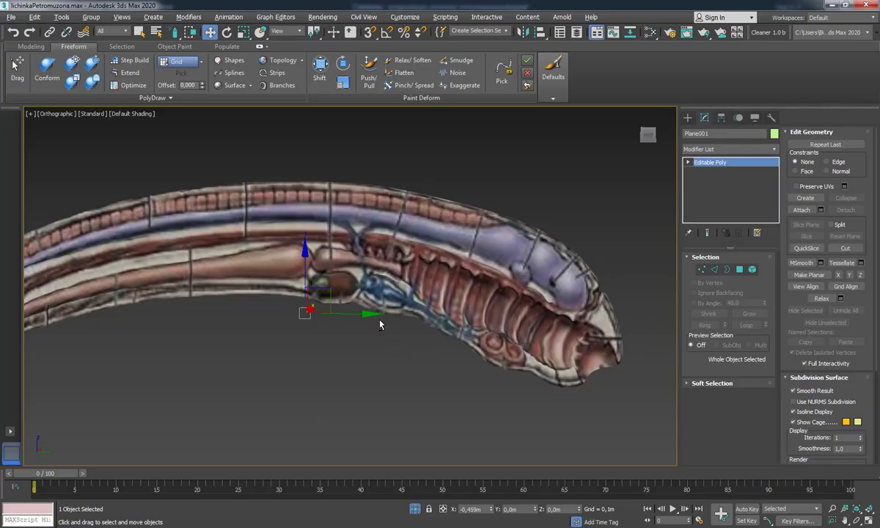
# - Move the textured larva model up and to the left to make room
pyautogui.keyDown('alt'); pyautogui.moveTo(380, 325); pyautogui.dragTo(440, 315, button='middle'); pyautogui.keyUp('alt')
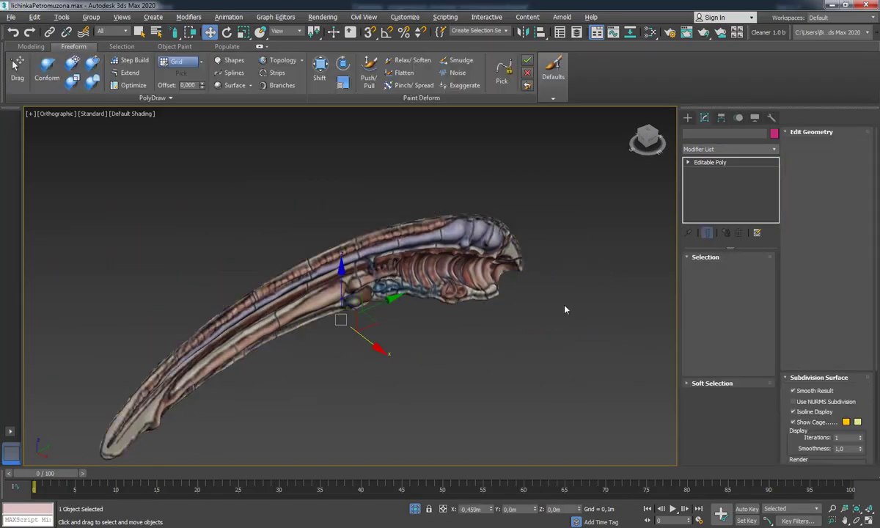
pyautogui.click(734, 161)
pyautogui.click(522, 313)
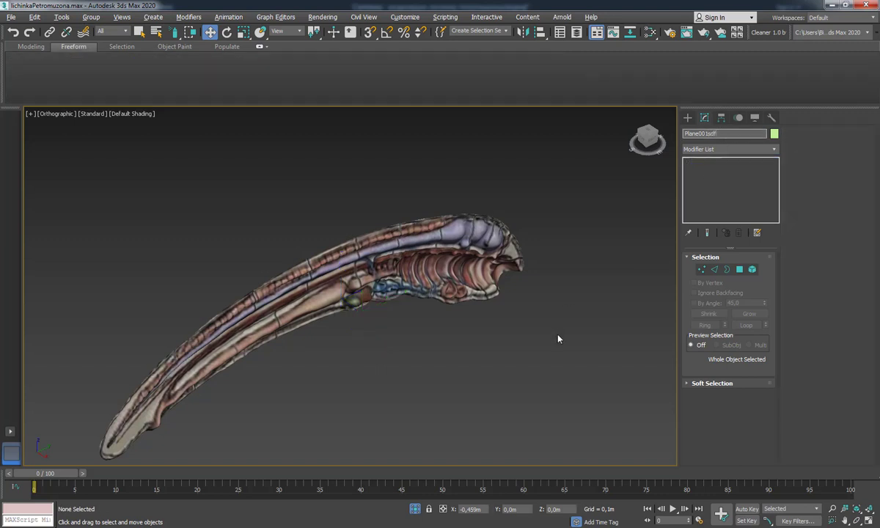
pyautogui.scroll(-4, 440, 326)
pyautogui.click(375, 287)
pyautogui.rightClick(419, 346)
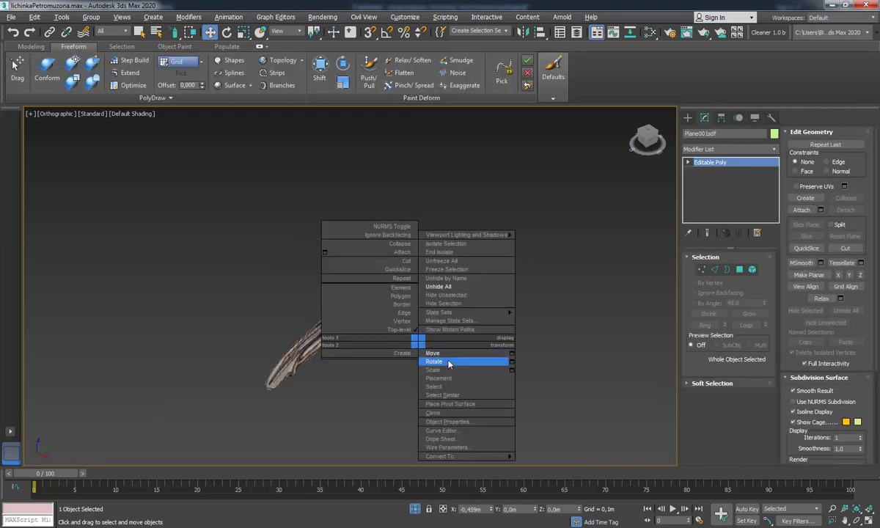
pyautogui.click(449, 364)
pyautogui.moveTo(381, 321); pyautogui.dragTo(301, 258)
pyautogui.click(413, 338)
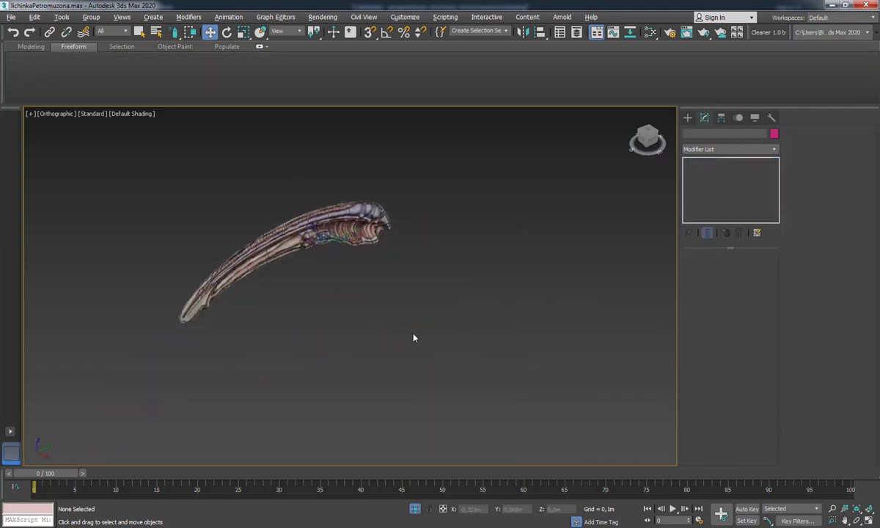
# - Import the remeshed ZBrush larva model into the scene with Ctrl+I
pyautogui.hotkey('ctrl', 'i')
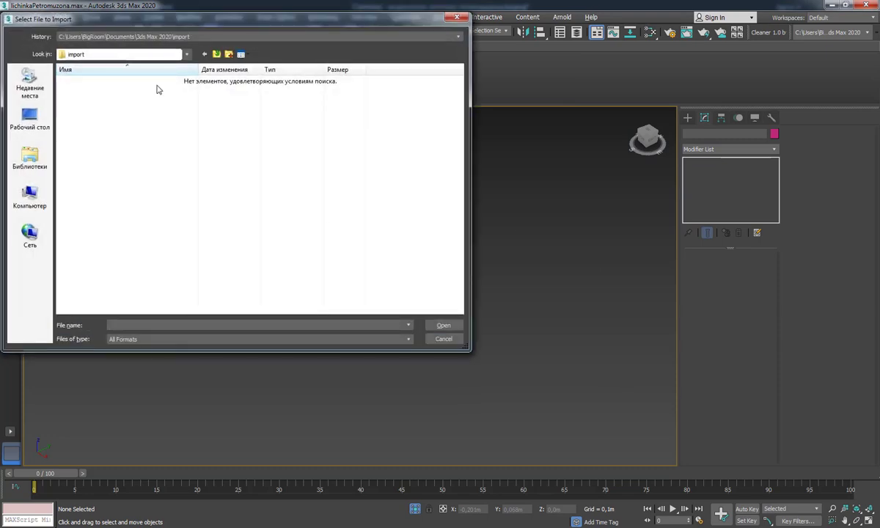
pyautogui.doubleClick(151, 83)
pyautogui.scroll(-3, 437, 314)
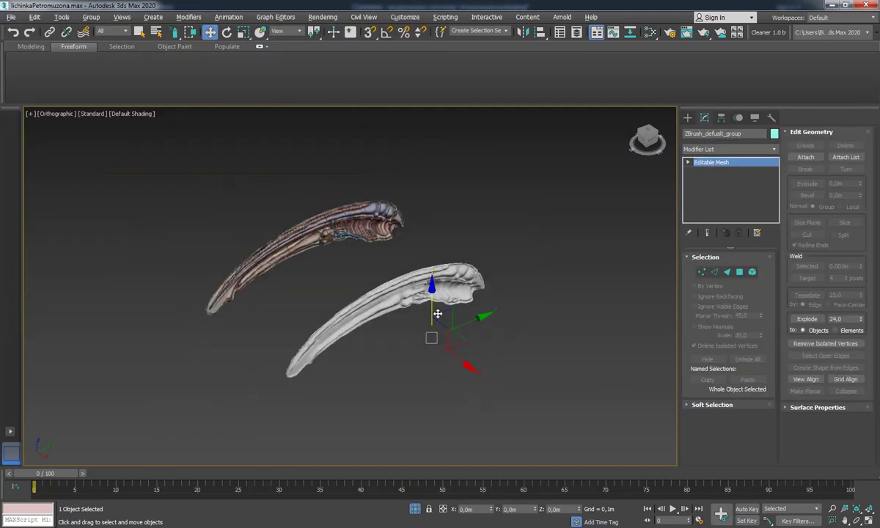
pyautogui.moveTo(443, 303)
pyautogui.keyDown('alt'); pyautogui.mouseDown(button='middle')
pyautogui.moveTo(469, 294)
pyautogui.moveTo(426, 294)
pyautogui.moveTo(431, 299)
pyautogui.mouseUp(button='middle'); pyautogui.keyUp('alt')
pyautogui.scroll(4, 416, 292)
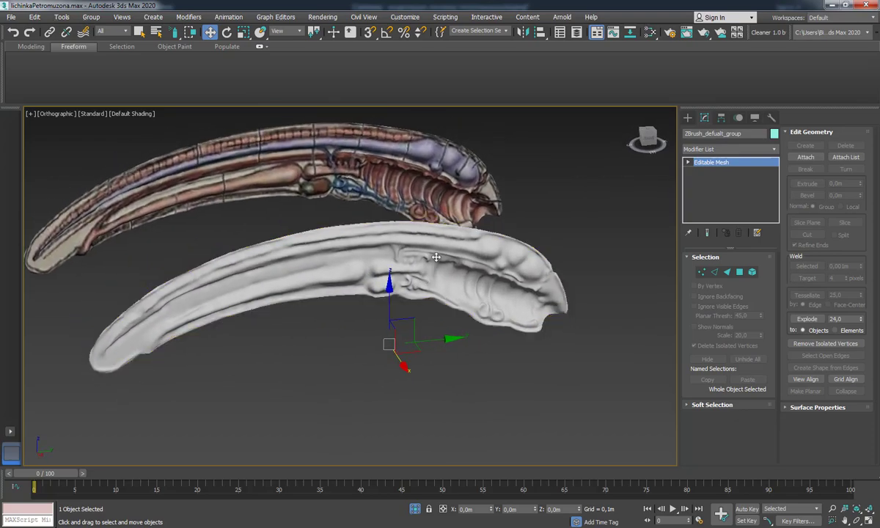
pyautogui.scroll(3, 431, 298)
# - Inspect both models' topology with Edged Faces (F4), then reselect the upper textured larva
pyautogui.press('F4')
pyautogui.scroll(3, 436, 286)
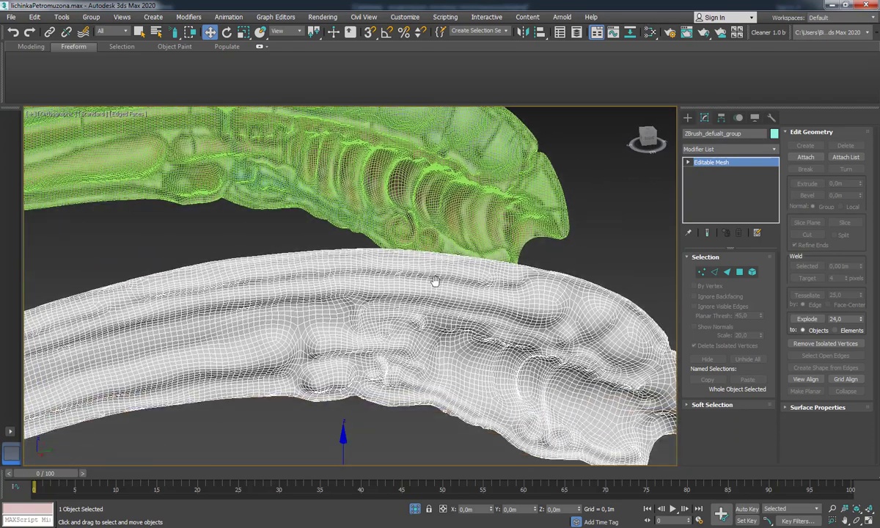
pyautogui.scroll(-1, 443, 276)
pyautogui.scroll(-1, 451, 272)
pyautogui.press('F4')
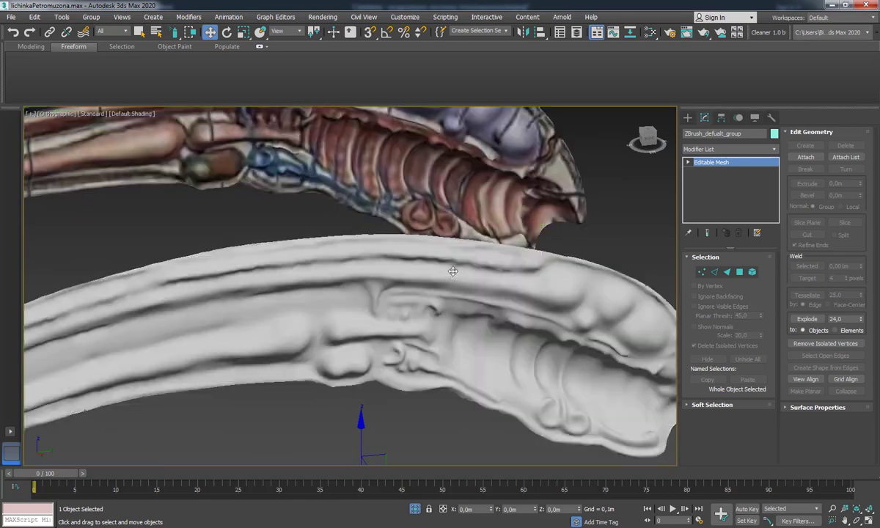
pyautogui.scroll(-3, 433, 286)
pyautogui.moveTo(422, 296)
pyautogui.keyDown('alt'); pyautogui.mouseDown(button='middle')
pyautogui.moveTo(426, 308)
pyautogui.moveTo(402, 314)
pyautogui.moveTo(410, 311)
pyautogui.mouseUp(button='middle'); pyautogui.keyUp('alt')
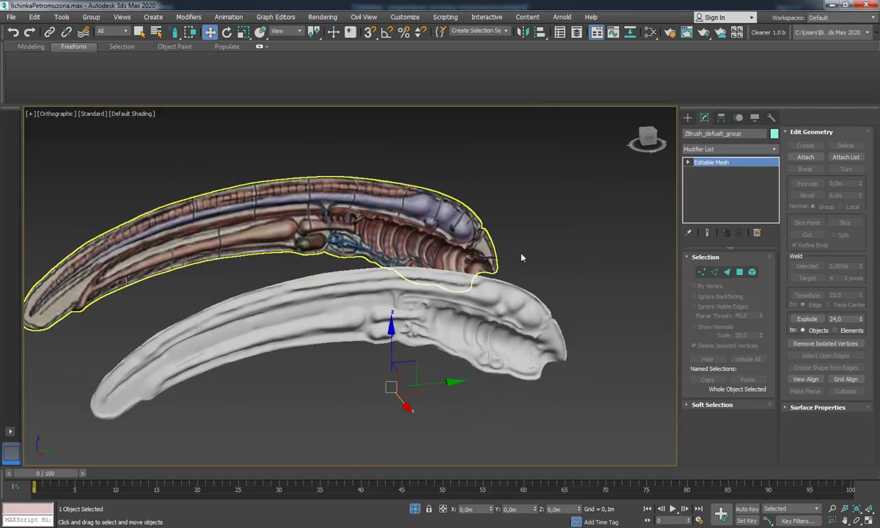
pyautogui.click(571, 280)
pyautogui.keyDown('alt'); pyautogui.moveTo(571, 280); pyautogui.dragTo(503, 281, button='middle'); pyautogui.keyUp('alt')
pyautogui.click(499, 278)
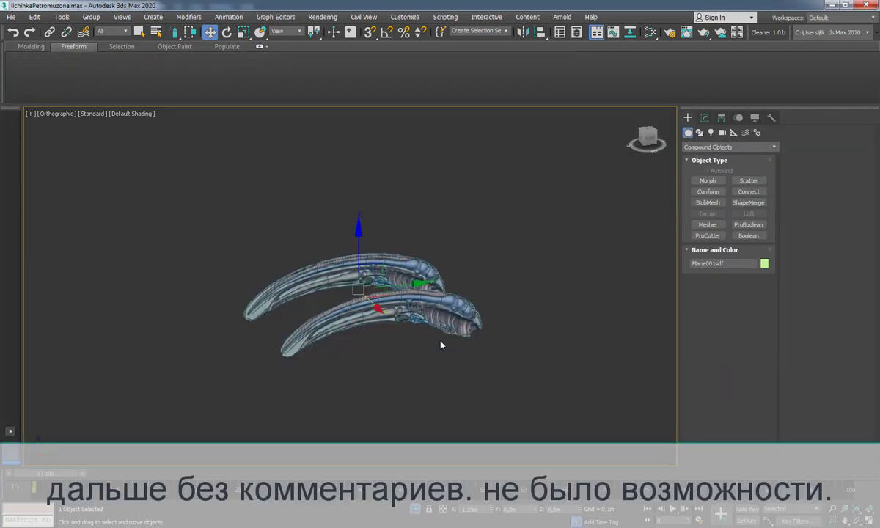
# - Create a large standard-primitive Plane beside the larvae
pyautogui.click(729, 146)
pyautogui.click(708, 156)
pyautogui.click(749, 225)
pyautogui.moveTo(87, 173)
pyautogui.mouseDown()
pyautogui.moveTo(173, 289)
pyautogui.moveTo(535, 450)
pyautogui.mouseUp()
pyautogui.press('w')
pyautogui.moveTo(535, 450)
pyautogui.keyDown('alt'); pyautogui.mouseDown(button='middle')
pyautogui.moveTo(365, 318)
pyautogui.moveTo(472, 341)
pyautogui.mouseUp(button='middle'); pyautogui.keyUp('alt')
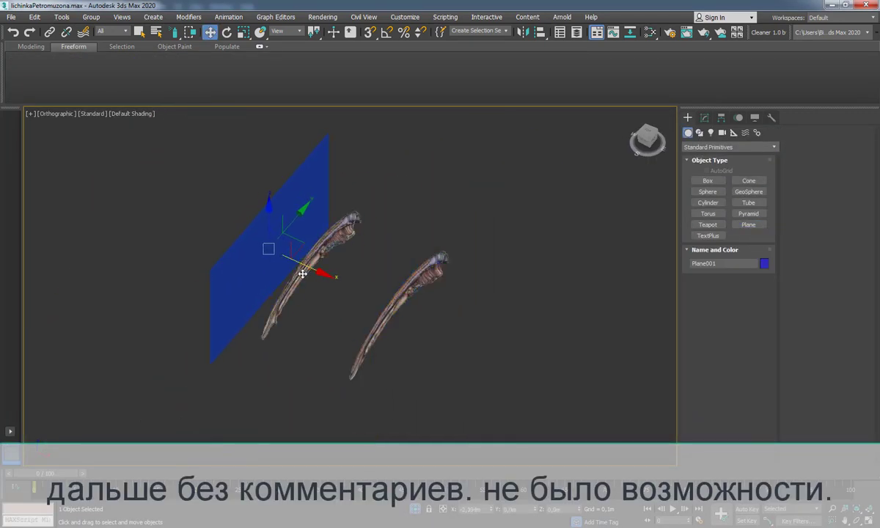
# - Attach the new plane to the larva's editable mesh
pyautogui.click(405, 286)
pyautogui.click(704, 118)
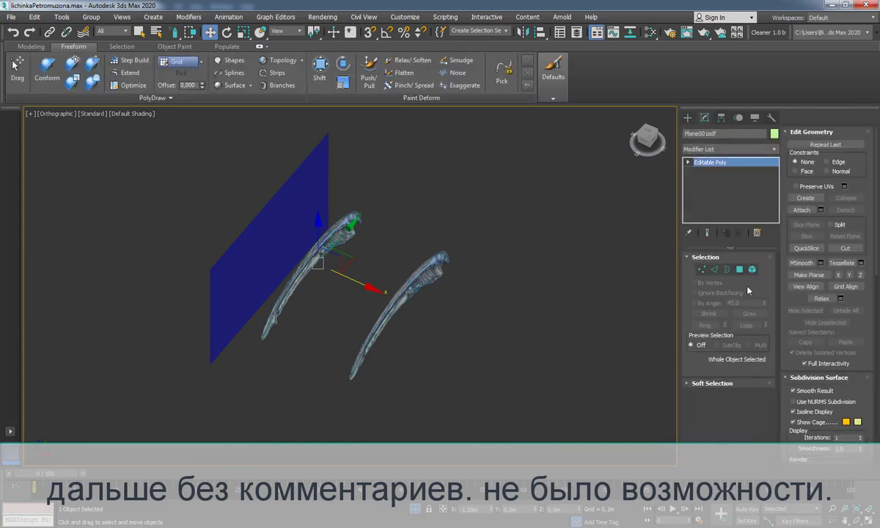
pyautogui.rightClick(428, 240)
pyautogui.click(264, 211)
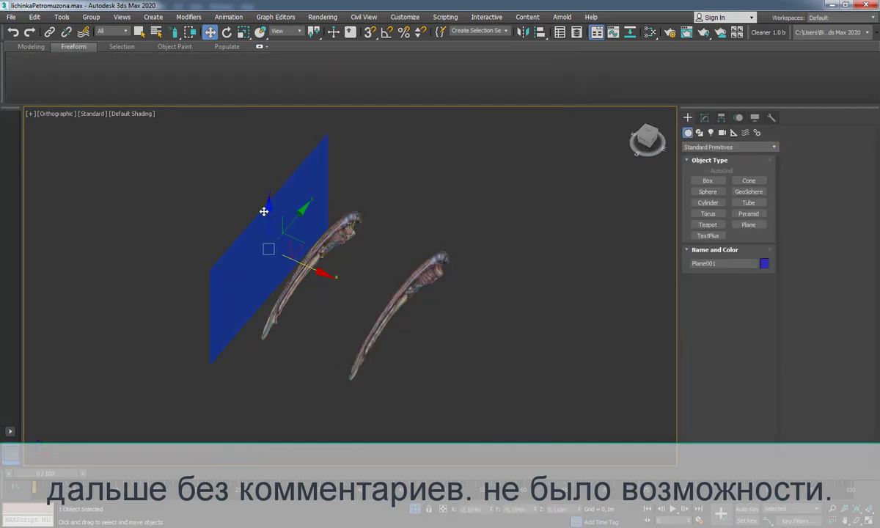
pyautogui.click(704, 117)
pyautogui.click(414, 293)
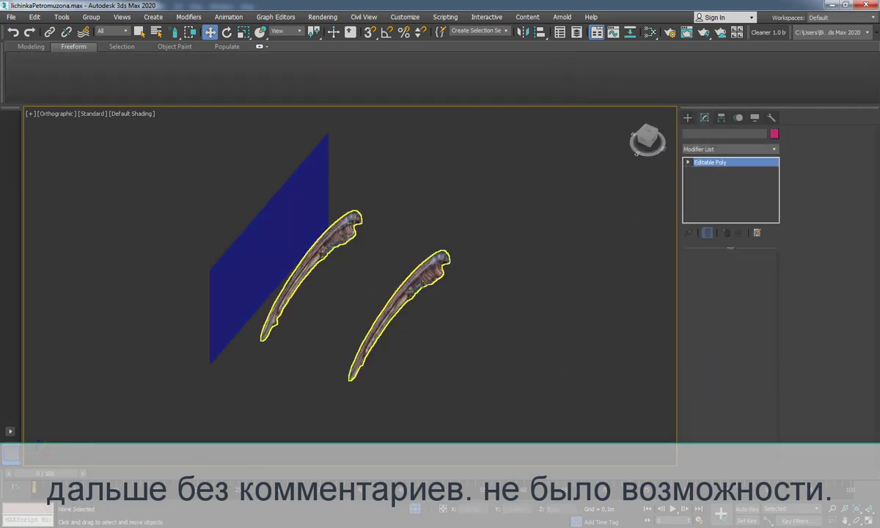
pyautogui.rightClick(407, 266)
pyautogui.click(403, 200)
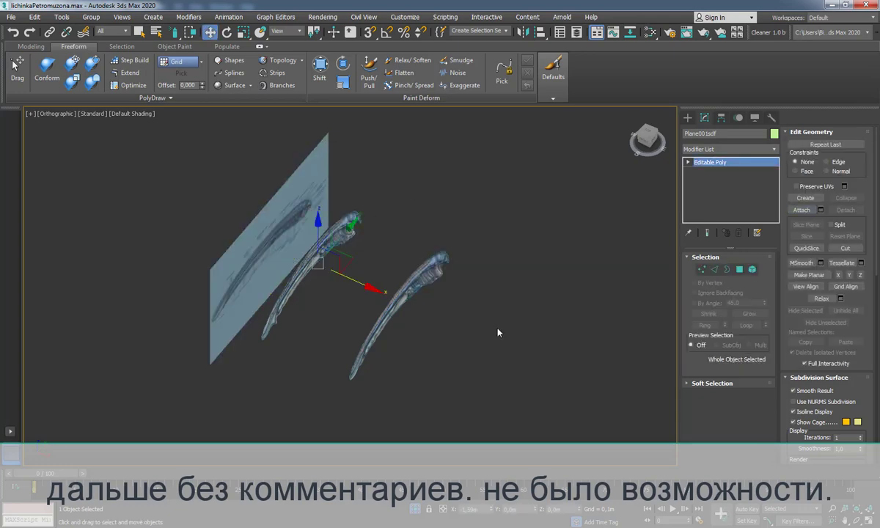
# - Select all polygons of the larva and plane, with the red selection tint turned off
pyautogui.press('l')
pyautogui.press('4')
pyautogui.hotkey('ctrl', 'a')
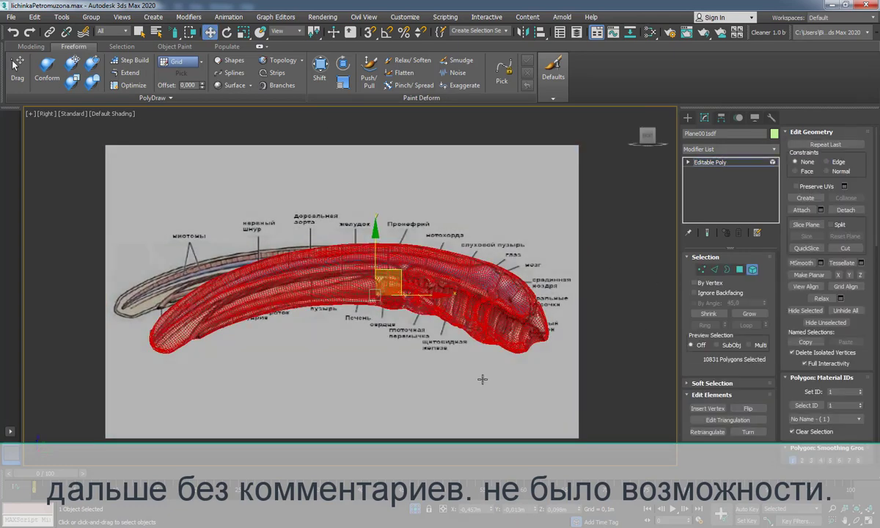
pyautogui.moveTo(613, 346)
pyautogui.keyDown('alt'); pyautogui.mouseDown(button='middle')
pyautogui.moveTo(477, 314)
pyautogui.moveTo(448, 205)
pyautogui.mouseUp(button='middle'); pyautogui.keyUp('alt')
pyautogui.keyDown('ctrl'); pyautogui.click(470, 255); pyautogui.keyUp('ctrl')
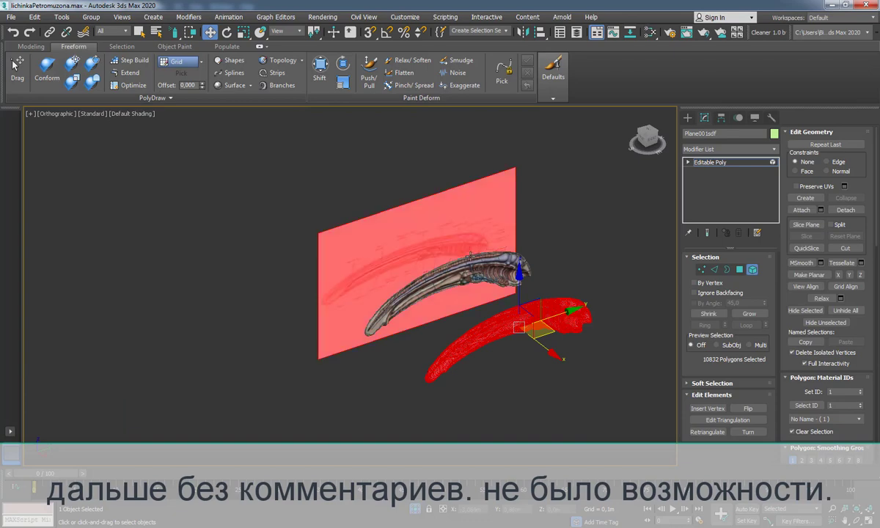
pyautogui.press('F2')
# - Add a planar UVW Map, then scale and move the diagram onto the larva body
pyautogui.press('l')
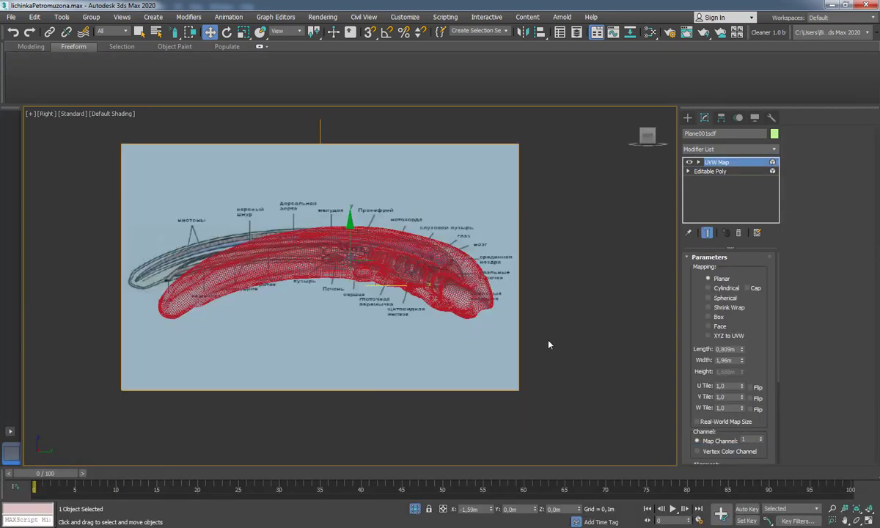
pyautogui.rightClick(438, 361)
pyautogui.click(454, 384)
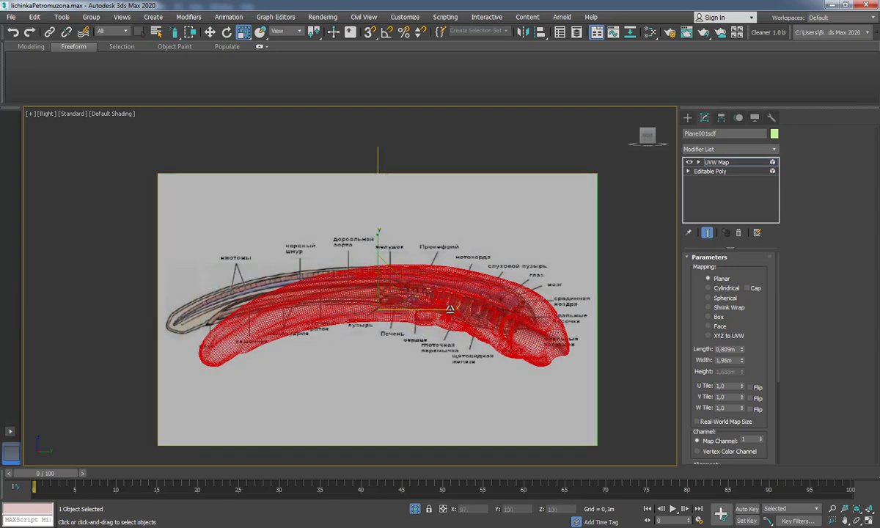
pyautogui.moveTo(450, 309); pyautogui.dragTo(407, 279)
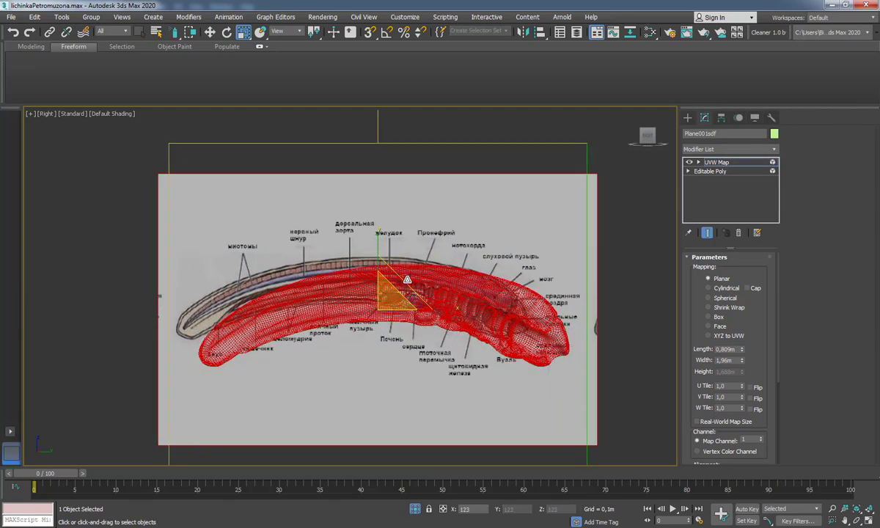
pyautogui.rightClick(413, 295)
pyautogui.click(422, 309)
pyautogui.moveTo(419, 297)
pyautogui.mouseDown()
pyautogui.moveTo(437, 306)
pyautogui.moveTo(415, 257)
pyautogui.mouseUp()
# - Fine-tune the projection's position and scale, undoing the extra widening
pyautogui.rightClick(415, 341)
pyautogui.click(430, 370)
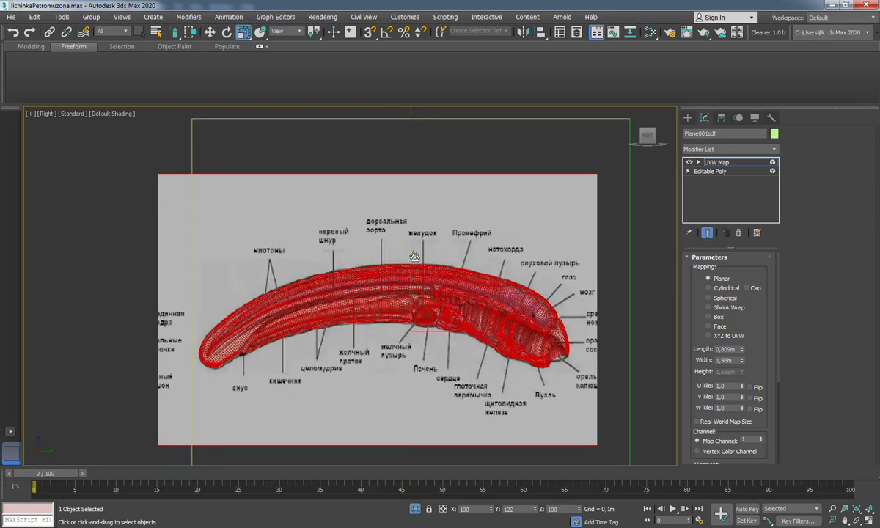
pyautogui.press('w')
pyautogui.moveTo(432, 307); pyautogui.dragTo(436, 302)
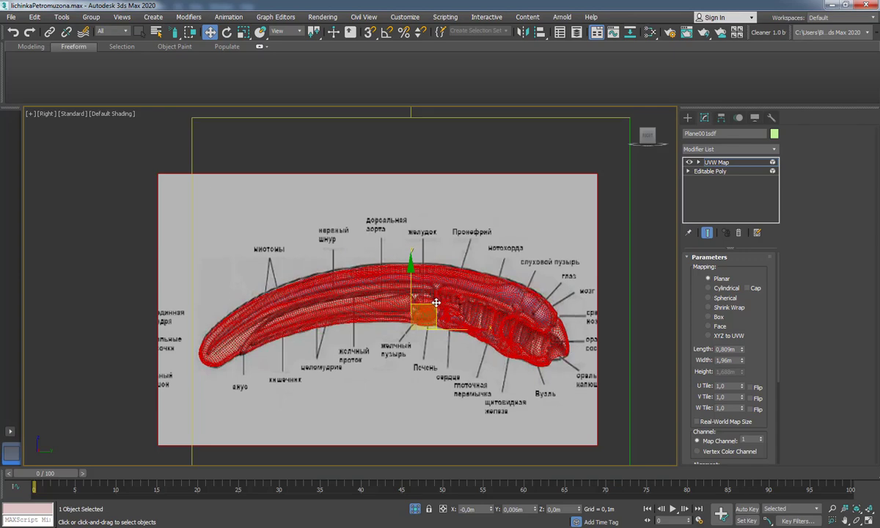
pyautogui.rightClick(432, 323)
pyautogui.click(466, 336)
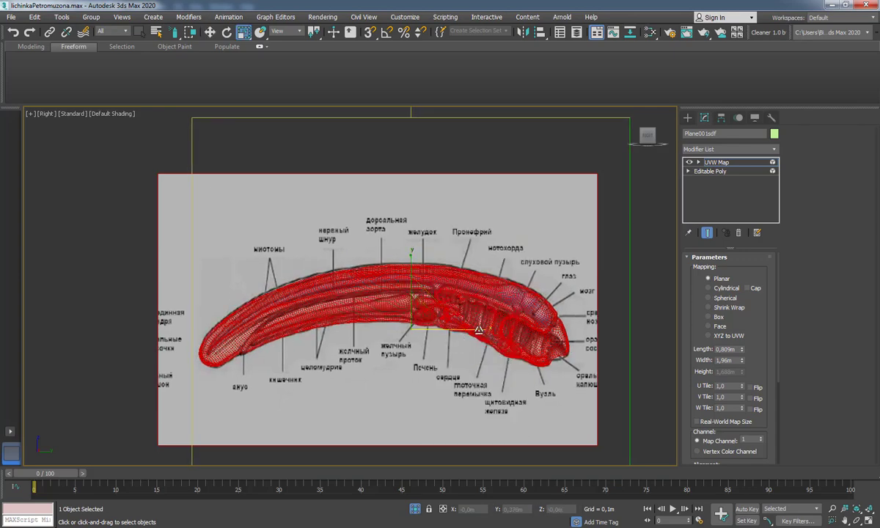
pyautogui.moveTo(479, 331); pyautogui.dragTo(481, 330)
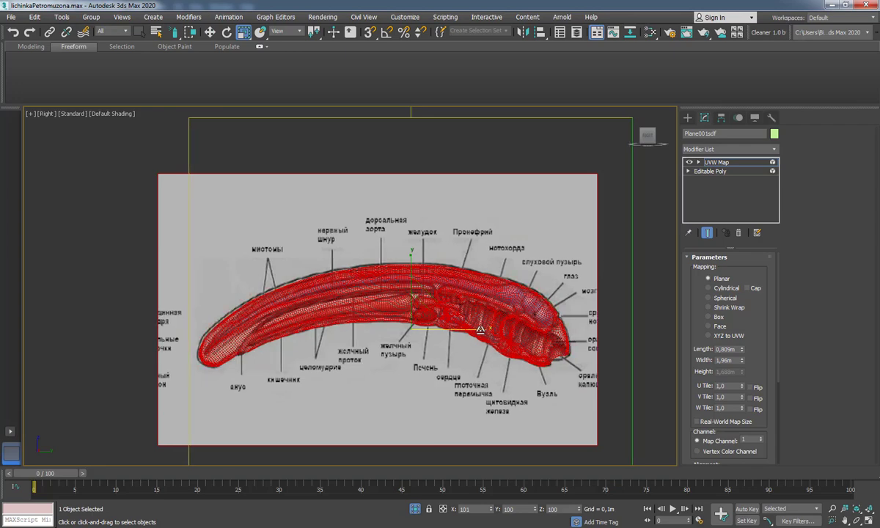
pyautogui.hotkey('ctrl', 'z')
# - Give the projection a final position nudge and bake the mapping into the mesh
pyautogui.rightClick(437, 326)
pyautogui.click(459, 338)
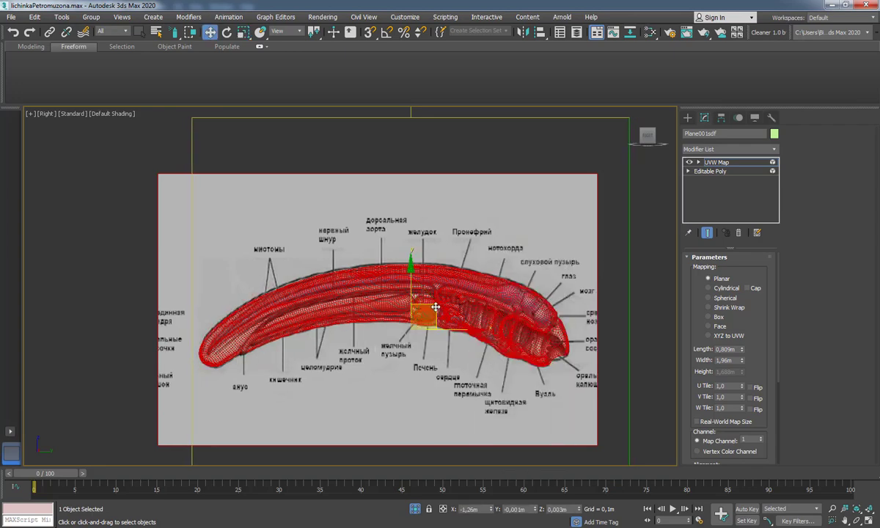
pyautogui.moveTo(436, 307); pyautogui.dragTo(435, 306)
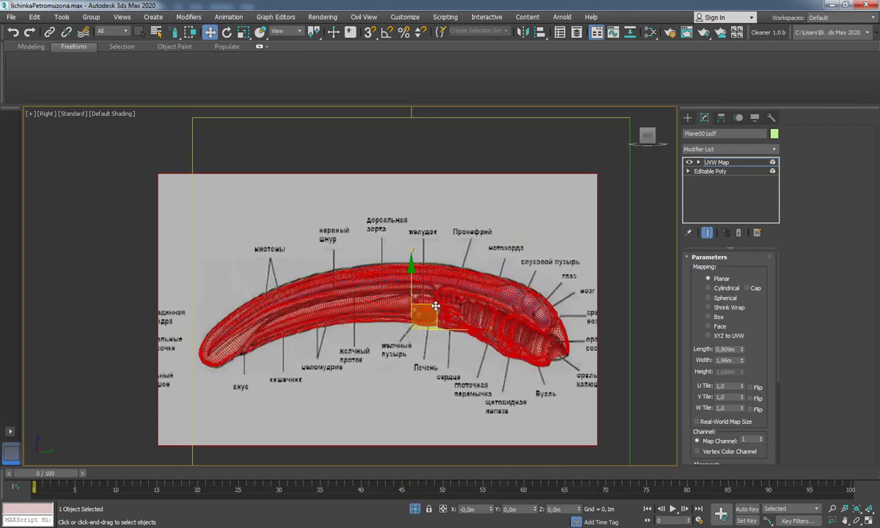
pyautogui.scroll(-3, 433, 308)
pyautogui.keyDown('alt'); pyautogui.moveTo(433, 308); pyautogui.dragTo(473, 350, button='middle'); pyautogui.keyUp('alt')
pyautogui.hotkey('ctrl', 'z')
# - Delete the plane face and the extra claw element from the larva mesh
pyautogui.click(752, 270)
pyautogui.click(440, 323)
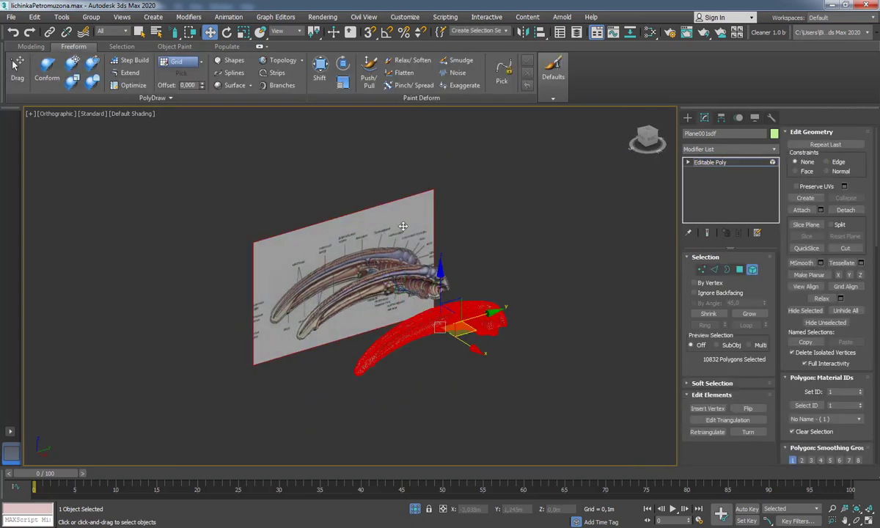
pyautogui.press('Delete')
pyautogui.press('z')
pyautogui.click(486, 329)
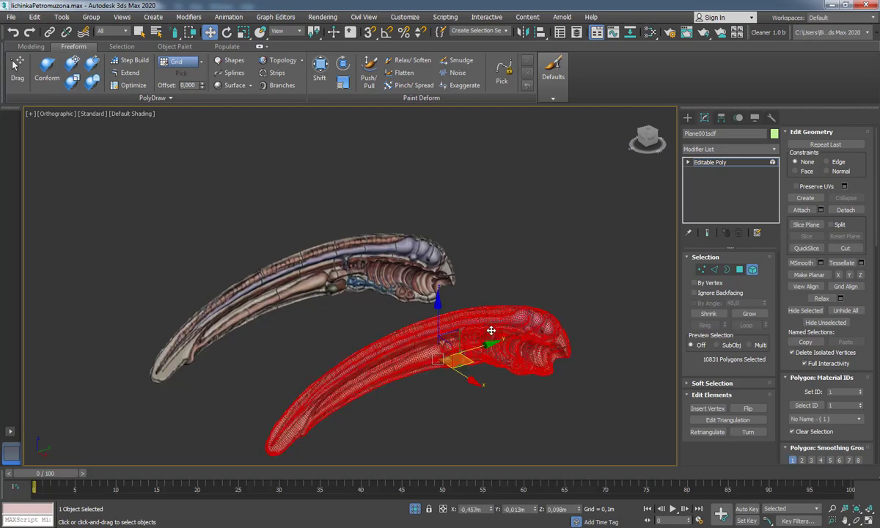
pyautogui.scroll(4, 491, 336)
pyautogui.scroll(-2, 497, 343)
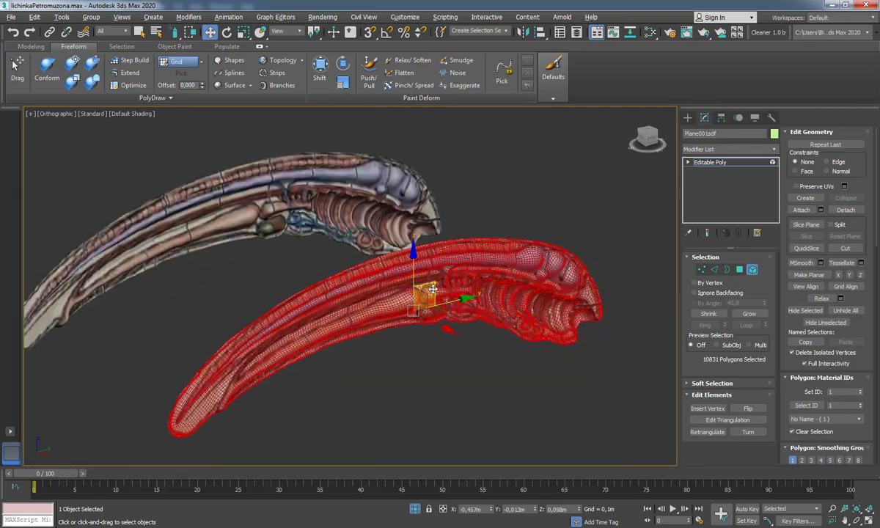
pyautogui.scroll(-2, 476, 323)
pyautogui.scroll(-2, 455, 294)
pyautogui.click(417, 254)
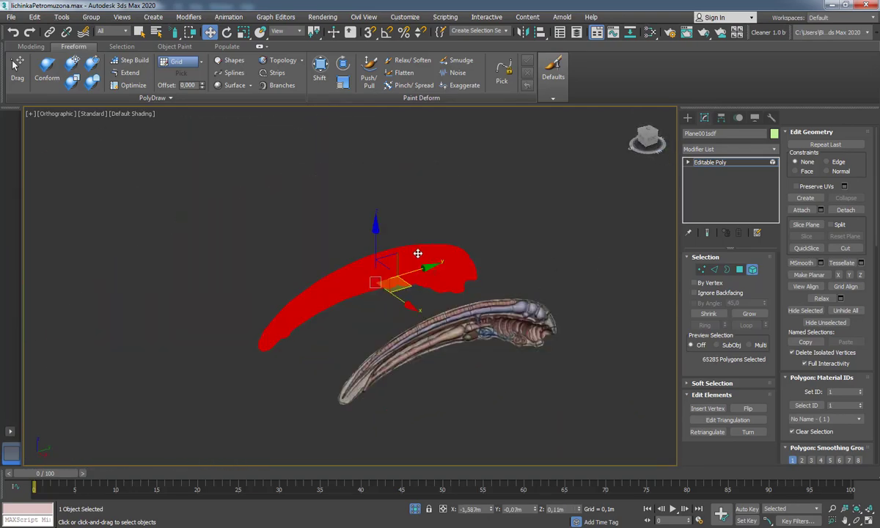
pyautogui.press('Delete')
# - With Affect Pivot Only enabled, centre the pivot to the object
pyautogui.click(687, 117)
pyautogui.scroll(3, 478, 319)
pyautogui.click(721, 117)
pyautogui.click(729, 190)
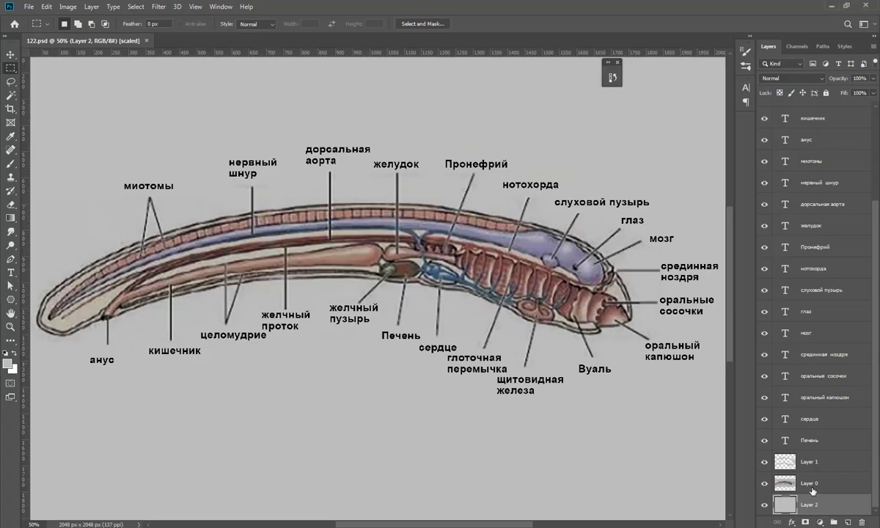
# - Delete Layer 2, duplicate Layer 0, zoom to 300% and pick the Clone Stamp
pyautogui.press('Delete')
pyautogui.hotkey('ctrl', '+')
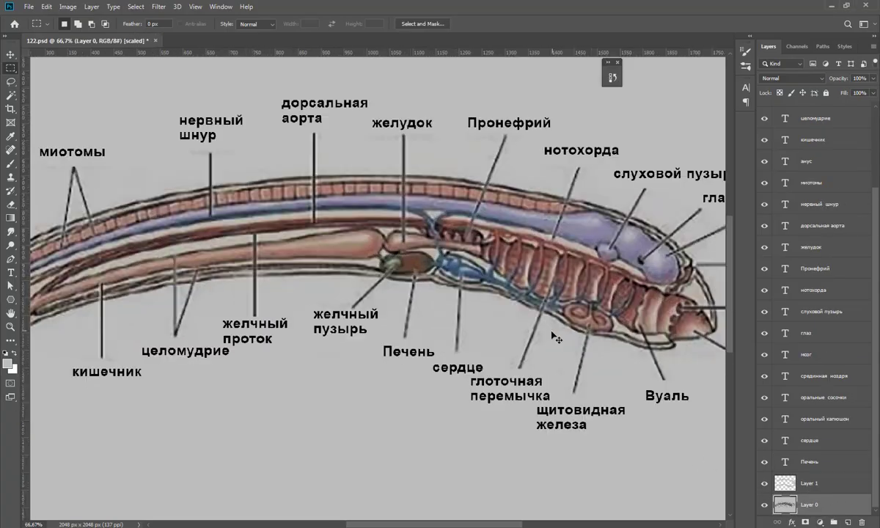
pyautogui.hotkey('ctrl', '+')
pyautogui.hotkey('ctrl', '+')
pyautogui.hotkey('ctrl', '+')
pyautogui.press('s')
pyautogui.rightClick(468, 299)
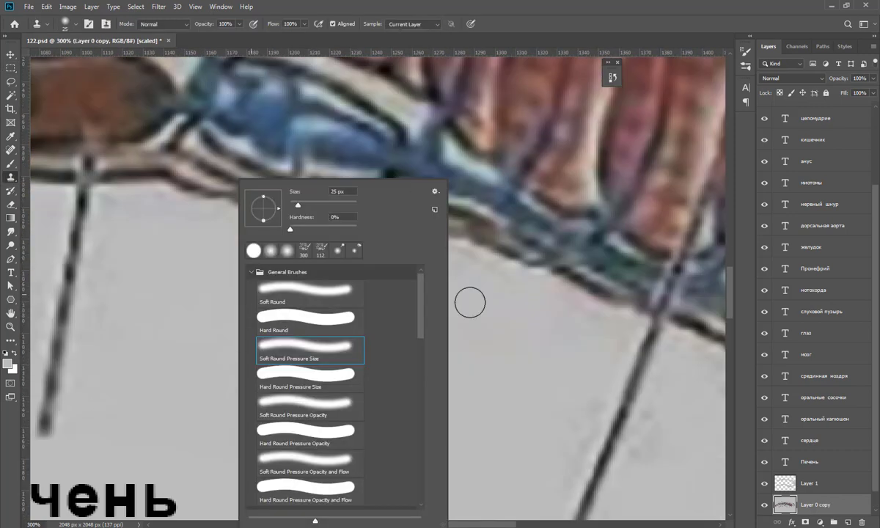
pyautogui.press('Escape')
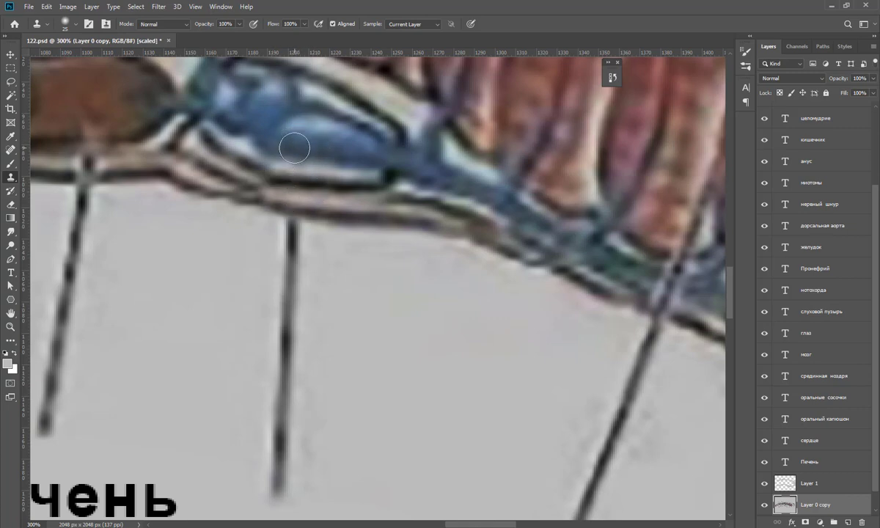
# - Sample clean body texture and paint out the label line end over the upper body
pyautogui.keyDown('ctrl'); pyautogui.hscroll(-5, 293, 168); pyautogui.keyUp('ctrl')
pyautogui.keyDown('ctrl'); pyautogui.hscroll(-5, 301, 249); pyautogui.keyUp('ctrl')
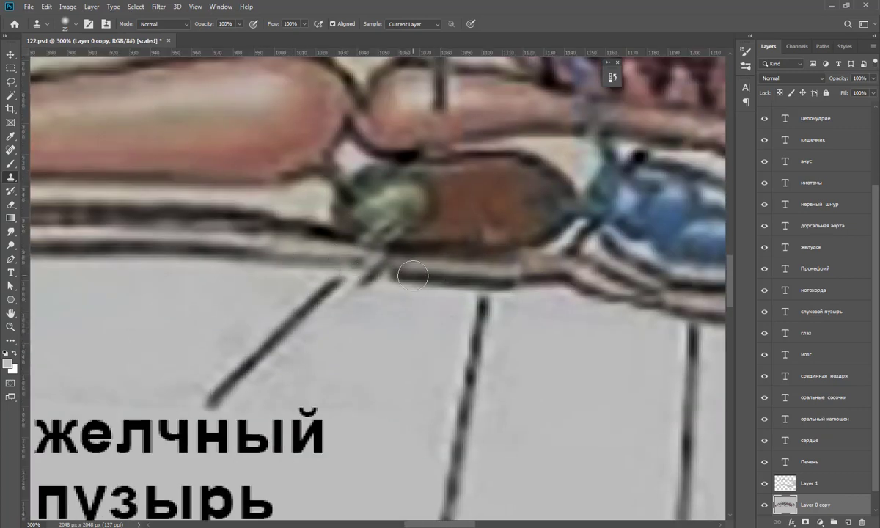
pyautogui.scroll(5, 365, 244)
pyautogui.keyDown('ctrl'); pyautogui.hscroll(2, 341, 369); pyautogui.keyUp('ctrl')
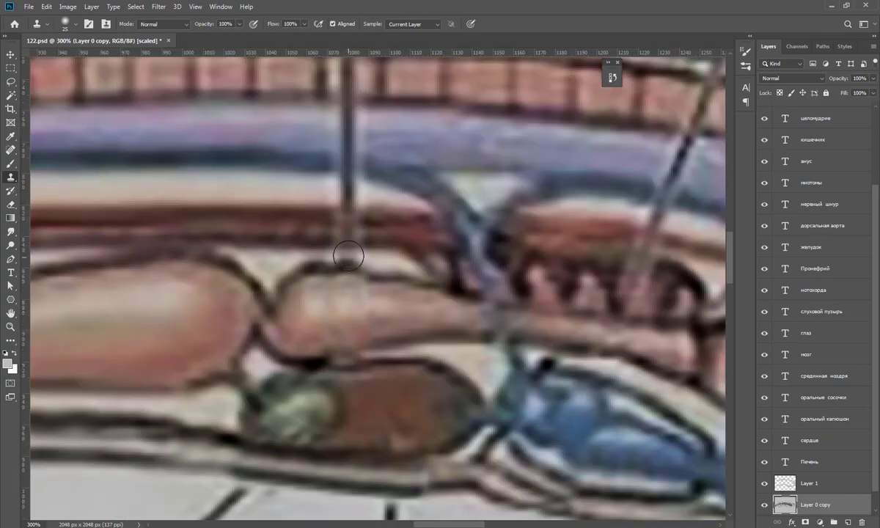
pyautogui.scroll(3, 342, 172)
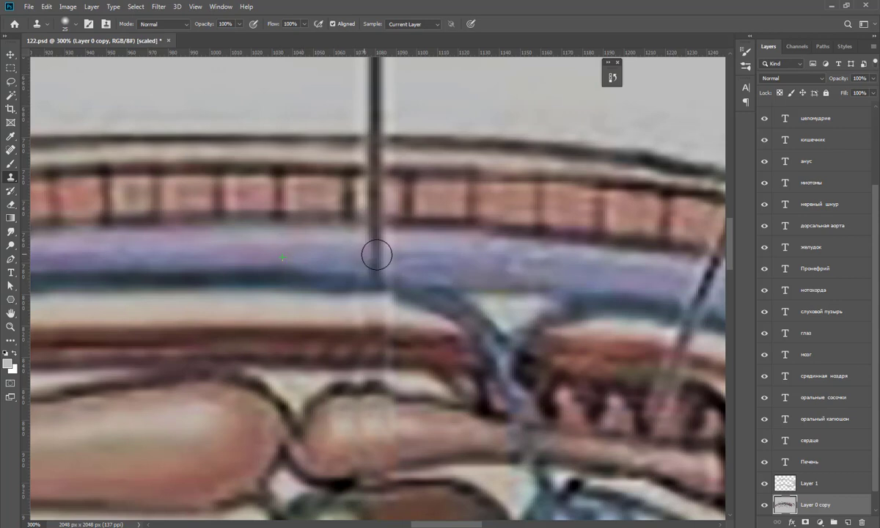
pyautogui.keyDown('alt'); pyautogui.click(270, 212); pyautogui.keyUp('alt')
pyautogui.moveTo(341, 208); pyautogui.dragTo(383, 219)
pyautogui.scroll(4, 403, 271)
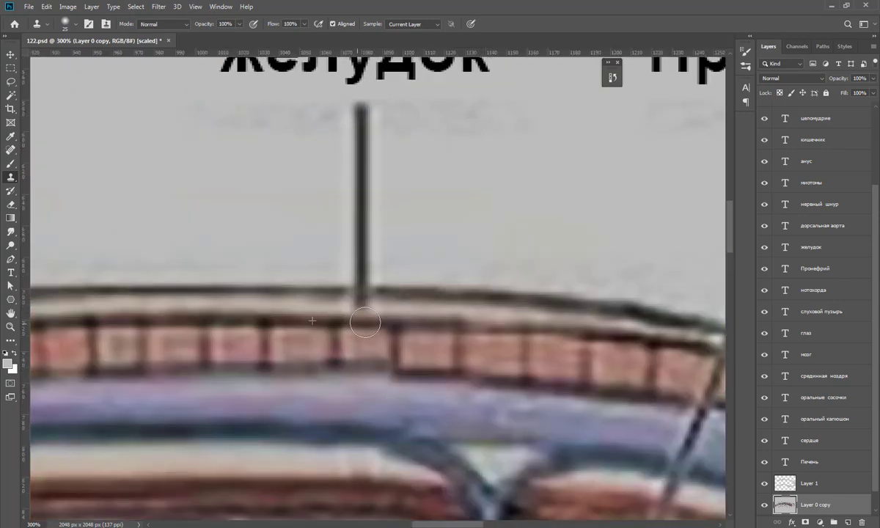
pyautogui.moveTo(416, 304); pyautogui.dragTo(374, 263)
pyautogui.scroll(-2, 375, 263)
pyautogui.keyDown('shift'); pyautogui.hscroll(4, 440, 330); pyautogui.keyUp('shift')
pyautogui.keyDown('shift'); pyautogui.hscroll(3, 404, 338); pyautogui.keyUp('shift')
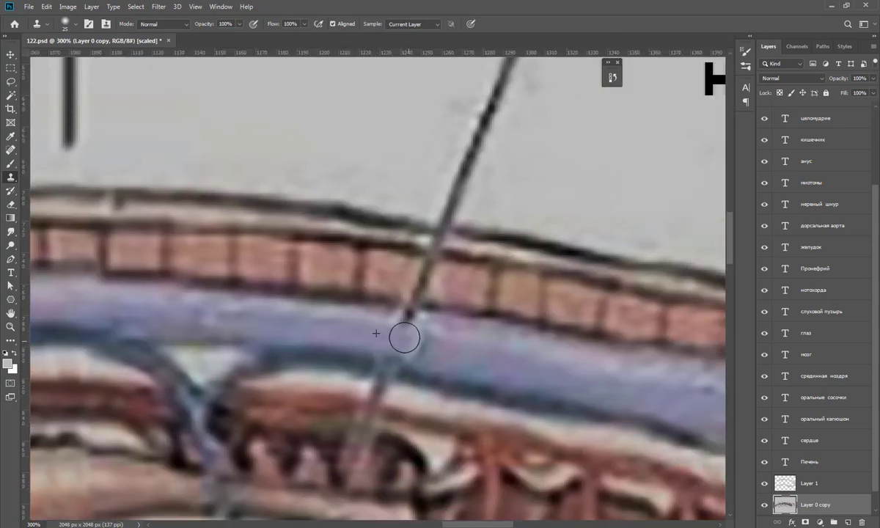
# - Clone out the lines crossing the segmented band, blue tube and purple organ
pyautogui.moveTo(421, 300); pyautogui.dragTo(429, 220)
pyautogui.scroll(-1, 289, 326)
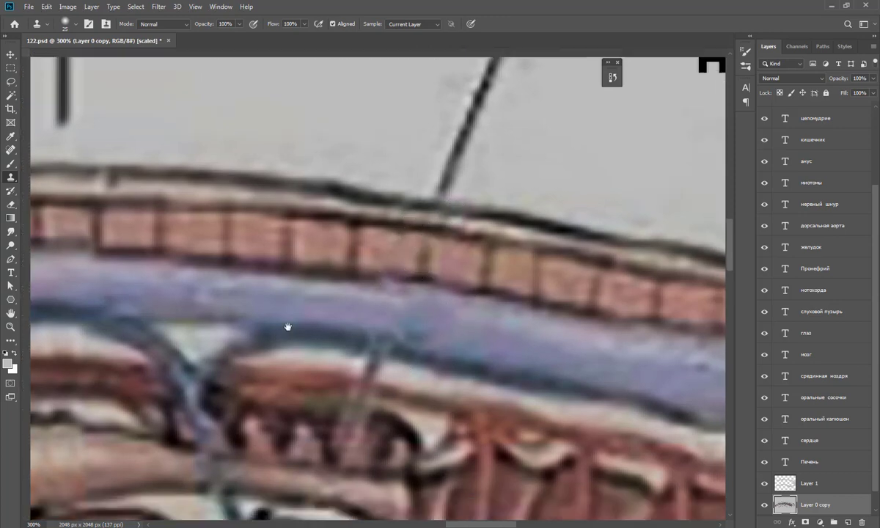
pyautogui.keyDown('shift'); pyautogui.hscroll(5, 344, 315); pyautogui.keyUp('shift')
pyautogui.keyDown('shift'); pyautogui.hscroll(5, 377, 401); pyautogui.keyUp('shift')
pyautogui.moveTo(302, 365); pyautogui.dragTo(370, 189)
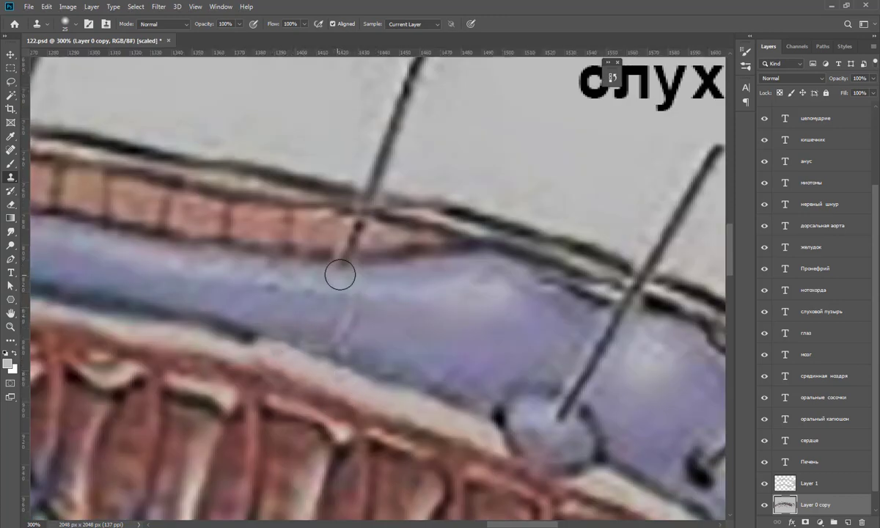
pyautogui.scroll(-2, 414, 261)
pyautogui.keyDown('shift'); pyautogui.hscroll(6, 352, 301); pyautogui.keyUp('shift')
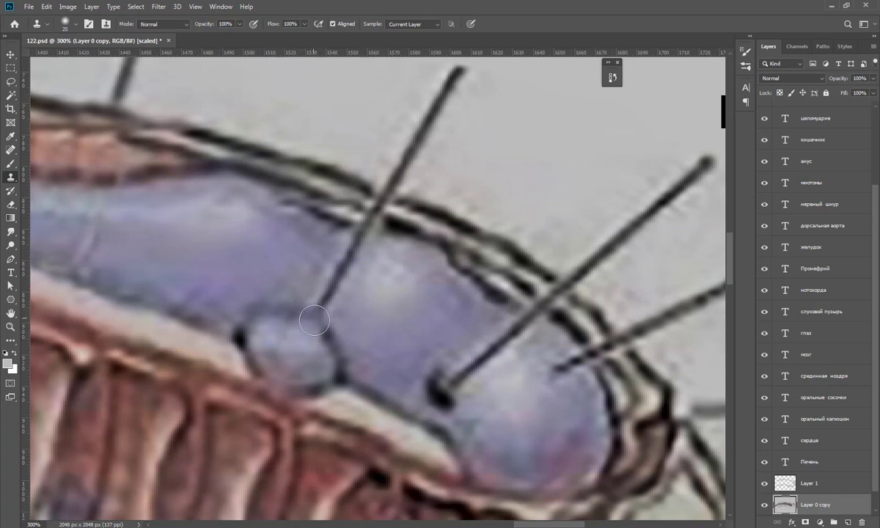
pyautogui.moveTo(314, 320); pyautogui.dragTo(354, 250)
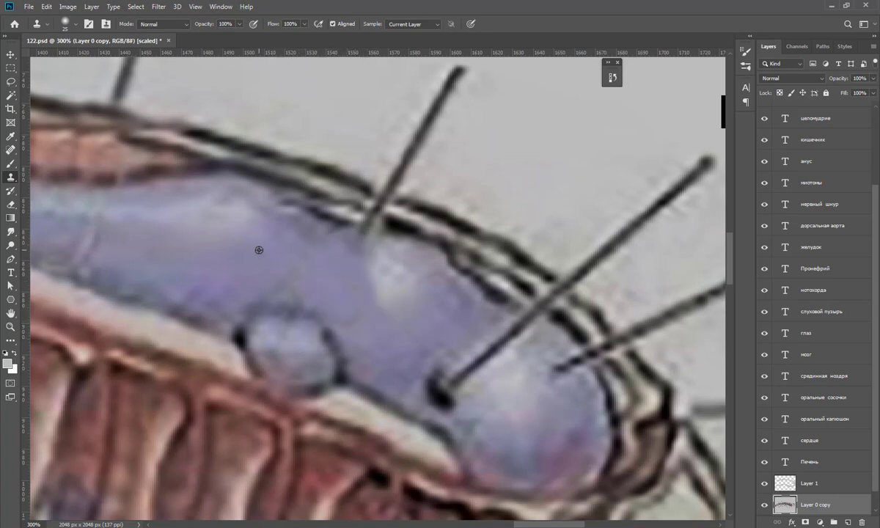
pyautogui.scroll(2, 324, 264)
pyautogui.scroll(-2, 334, 286)
pyautogui.keyDown('shift'); pyautogui.hscroll(5, 333, 286); pyautogui.keyUp('shift')
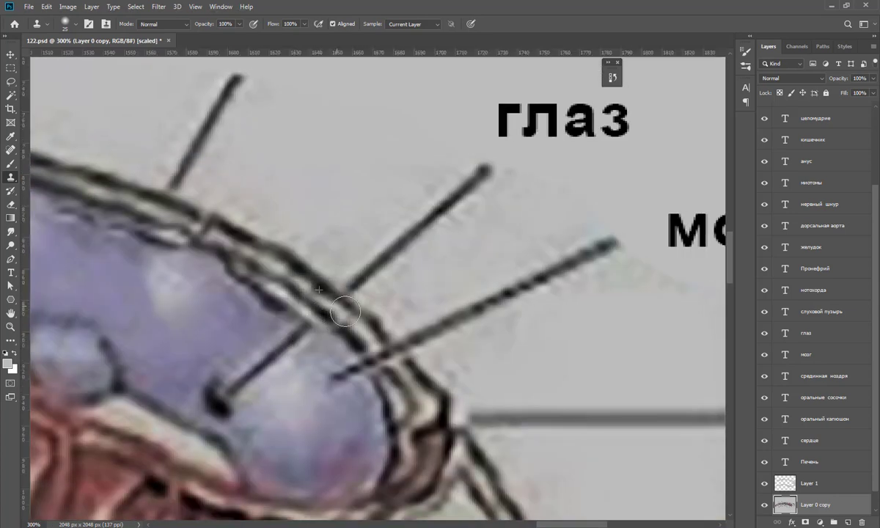
pyautogui.moveTo(259, 356); pyautogui.dragTo(285, 348)
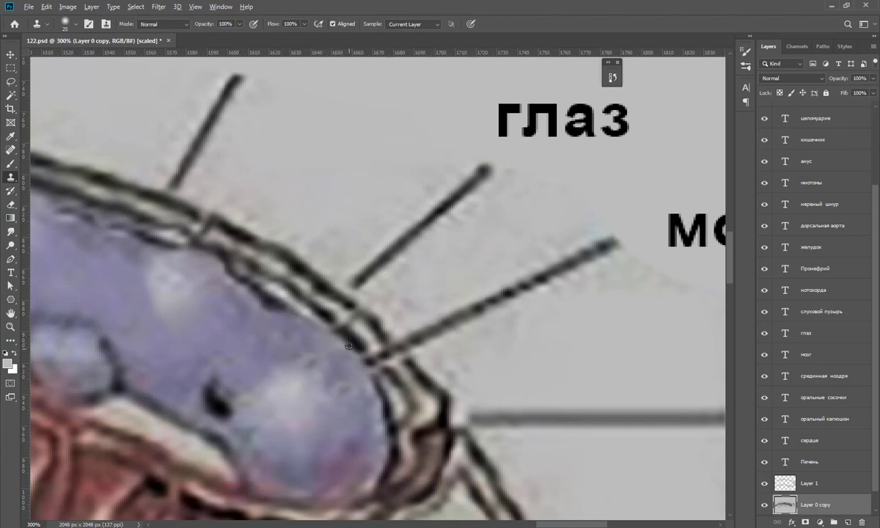
# - Cover the vertical line at the body's lower edge
pyautogui.scroll(-4, 367, 374)
pyautogui.keyDown('shift'); pyautogui.hscroll(3, 367, 374); pyautogui.keyUp('shift')
pyautogui.scroll(-3, 315, 389)
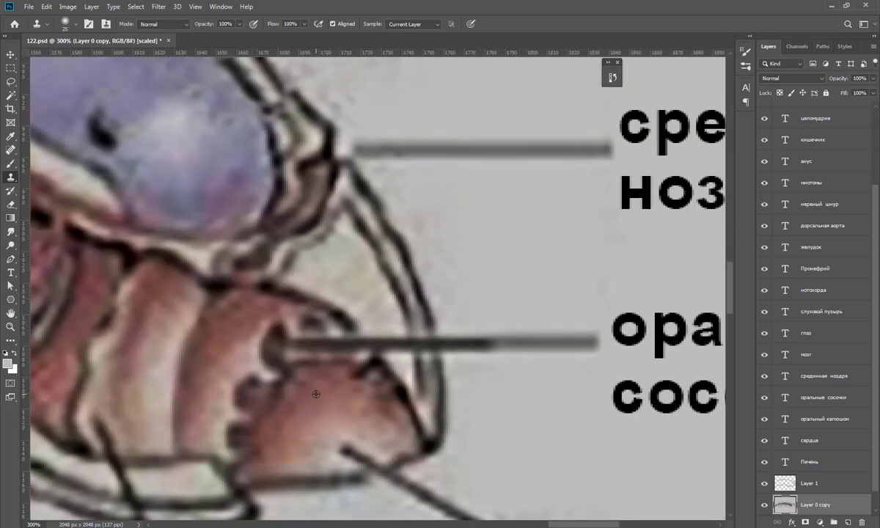
pyautogui.scroll(-1, 352, 347)
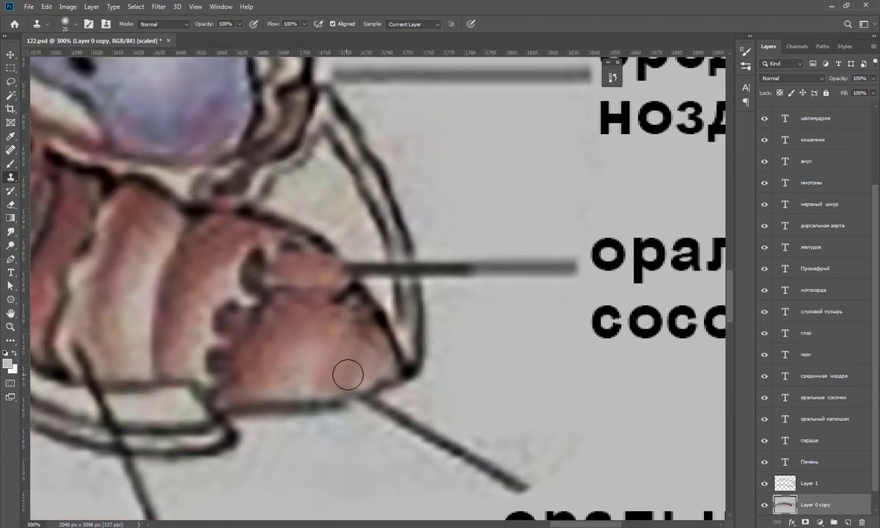
pyautogui.keyDown('shift'); pyautogui.hscroll(-3, 279, 344); pyautogui.keyUp('shift')
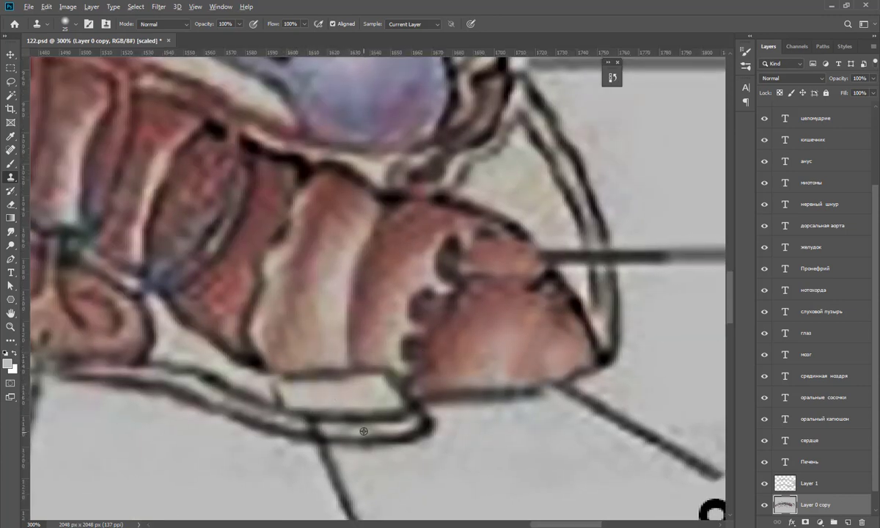
pyautogui.keyDown('shift'); pyautogui.hscroll(-3, 484, 319); pyautogui.keyUp('shift')
pyautogui.keyDown('shift'); pyautogui.hscroll(-2, 378, 364); pyautogui.keyUp('shift')
pyautogui.keyDown('shift'); pyautogui.hscroll(-3, 385, 359); pyautogui.keyUp('shift')
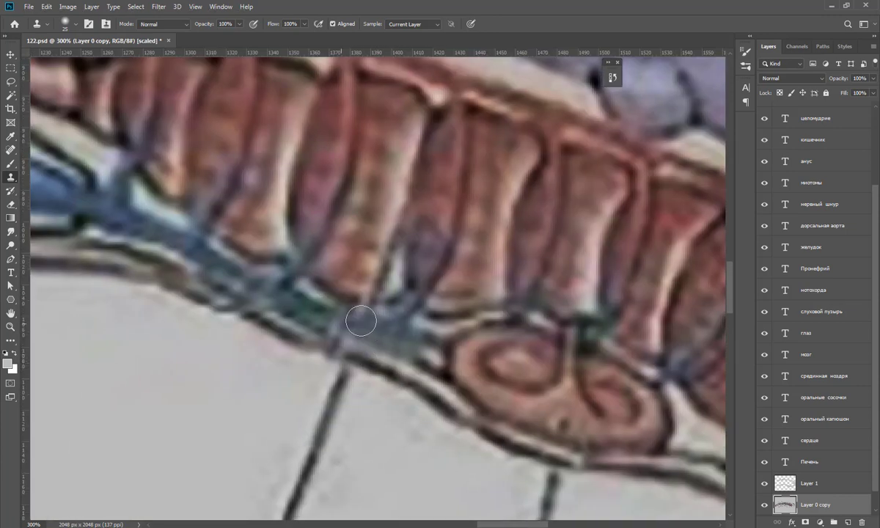
pyautogui.keyDown('shift'); pyautogui.hscroll(-10, 454, 359); pyautogui.keyUp('shift')
pyautogui.keyDown('shift'); pyautogui.hscroll(-10, 513, 389); pyautogui.keyUp('shift')
pyautogui.moveTo(350, 321); pyautogui.dragTo(301, 338)
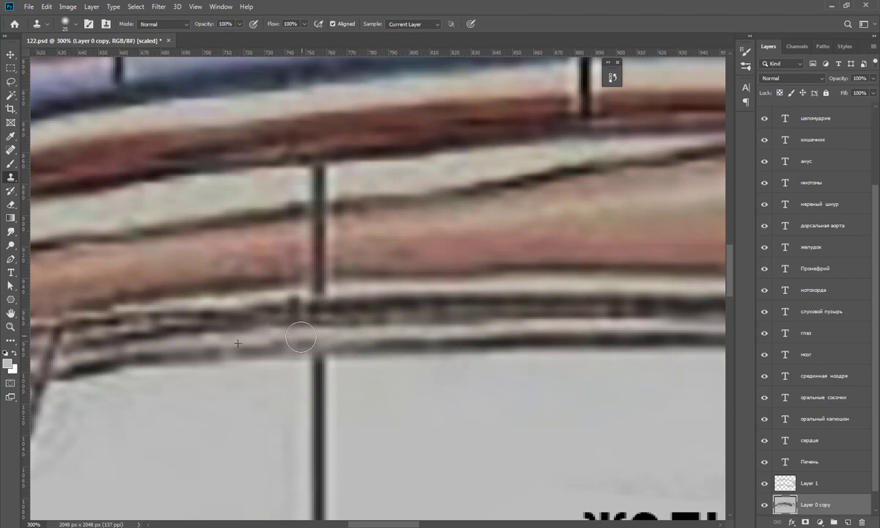
pyautogui.moveTo(352, 286); pyautogui.dragTo(328, 244)
# - Remove the vertical line running through the body and segmented band
pyautogui.scroll(1, 358, 230)
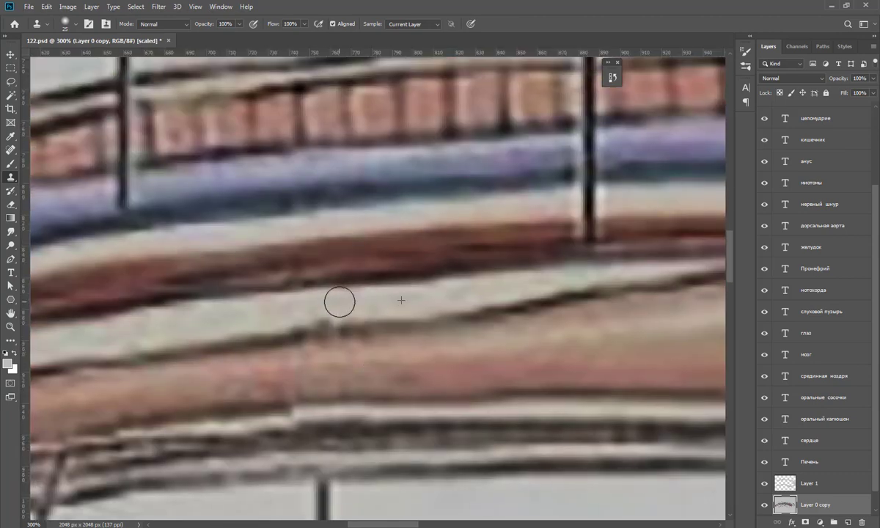
pyautogui.scroll(1, 440, 352)
pyautogui.keyDown('shift'); pyautogui.hscroll(1, 461, 387); pyautogui.keyUp('shift')
pyautogui.moveTo(475, 371)
pyautogui.mouseDown()
pyautogui.moveTo(447, 264)
pyautogui.moveTo(471, 249)
pyautogui.mouseUp()
pyautogui.moveTo(440, 190); pyautogui.dragTo(458, 158)
pyautogui.keyDown('shift'); pyautogui.hscroll(-3, 466, 316); pyautogui.keyUp('shift')
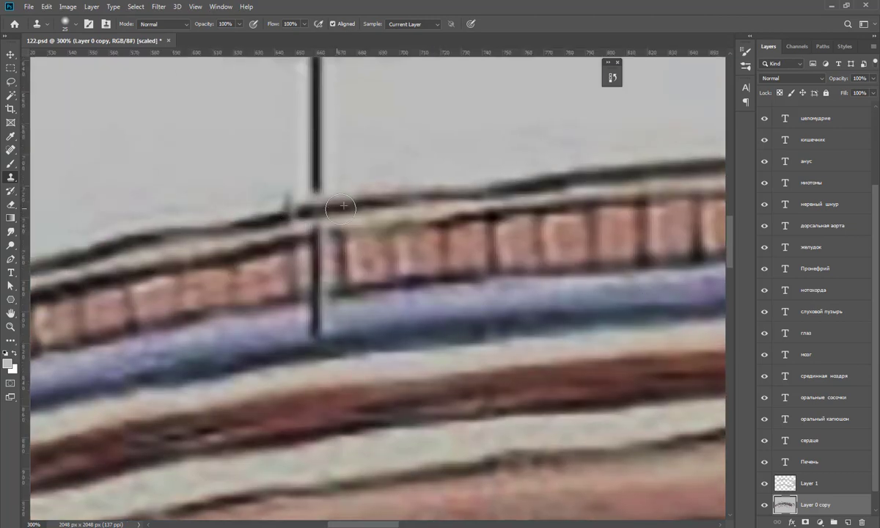
pyautogui.moveTo(312, 224); pyautogui.dragTo(311, 187)
pyautogui.moveTo(323, 294); pyautogui.dragTo(312, 242)
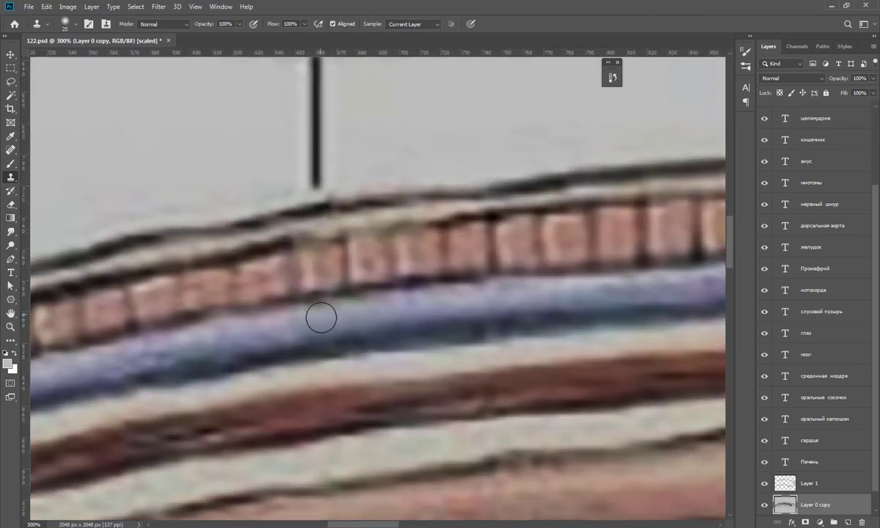
# - Move to the tail end and paint out the lines crossing the lower body edge
pyautogui.keyDown('shift'); pyautogui.hscroll(-3, 321, 317); pyautogui.keyUp('shift')
pyautogui.keyDown('shift'); pyautogui.hscroll(-1, 359, 333); pyautogui.keyUp('shift')
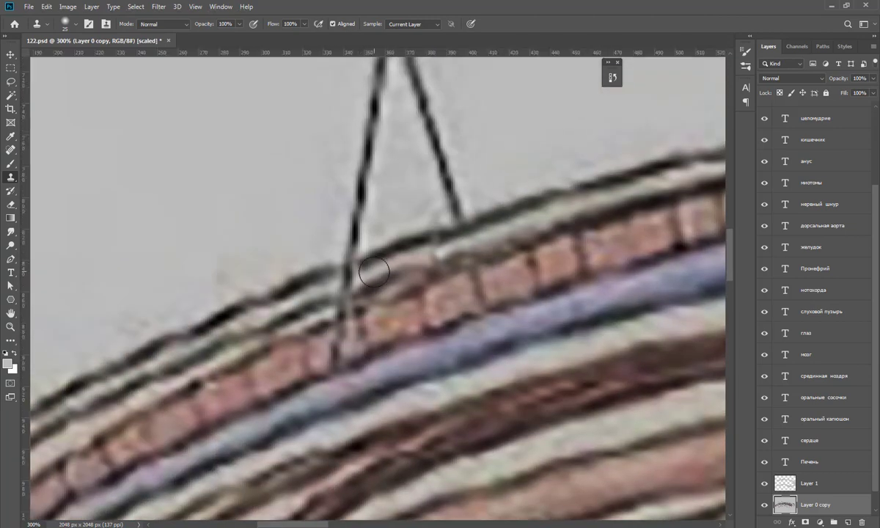
pyautogui.scroll(-1, 359, 368)
pyautogui.scroll(1, 359, 367)
pyautogui.keyDown('shift'); pyautogui.hscroll(-3, 358, 291); pyautogui.keyUp('shift')
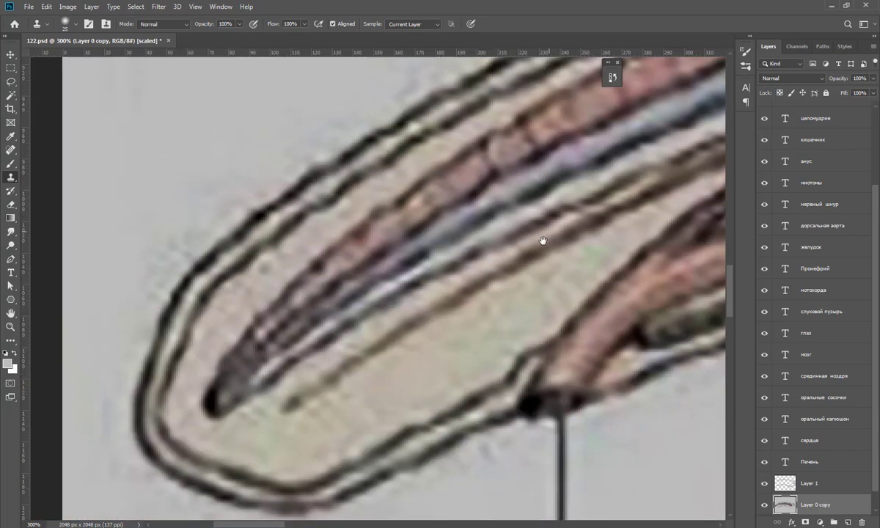
pyautogui.moveTo(543, 241); pyautogui.dragTo(319, 182)
pyautogui.scroll(1, 349, 343)
pyautogui.keyDown('shift'); pyautogui.hscroll(2, 349, 342); pyautogui.keyUp('shift')
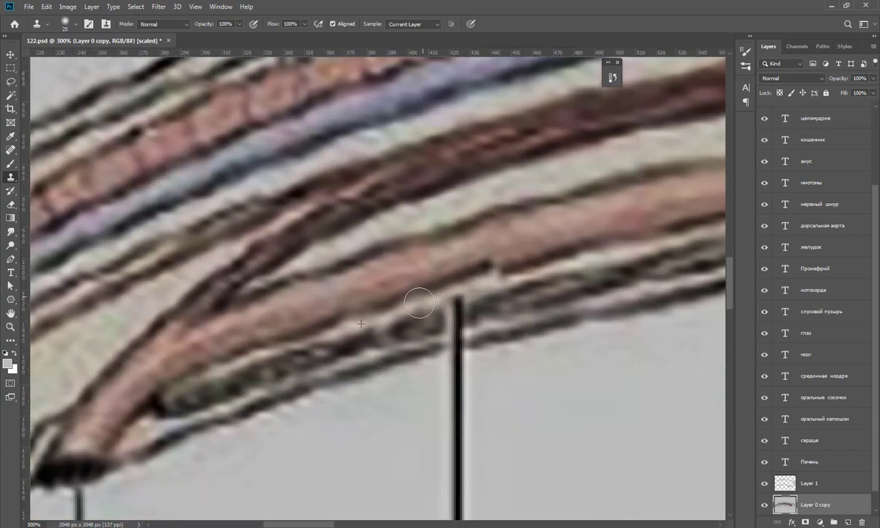
pyautogui.scroll(1, 419, 309)
pyautogui.keyDown('shift'); pyautogui.hscroll(2, 419, 309); pyautogui.keyUp('shift')
pyautogui.moveTo(371, 329)
pyautogui.mouseDown()
pyautogui.moveTo(330, 279)
pyautogui.moveTo(359, 228)
pyautogui.mouseUp()
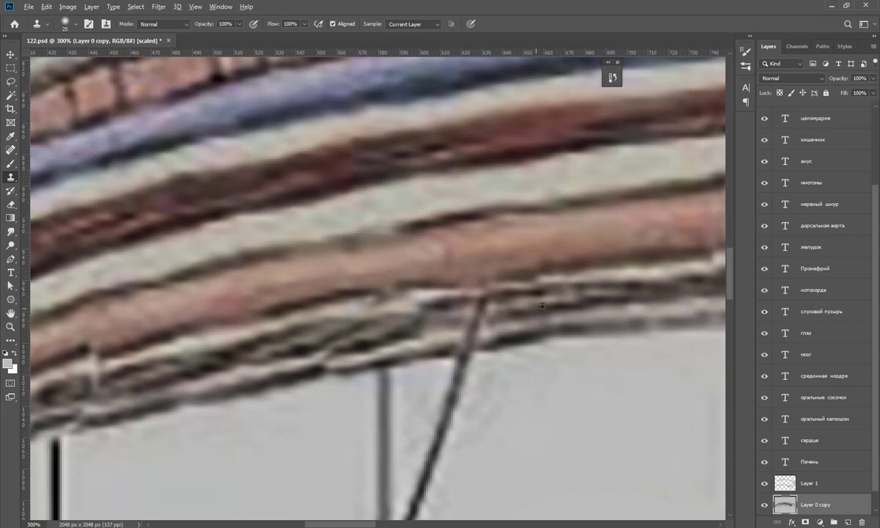
pyautogui.moveTo(477, 289); pyautogui.dragTo(471, 325)
pyautogui.keyDown('alt'); pyautogui.scroll(2, 368, 315); pyautogui.keyUp('alt')
pyautogui.keyDown('alt'); pyautogui.scroll(-2, 369, 315); pyautogui.keyUp('alt')
pyautogui.keyDown('alt'); pyautogui.scroll(-2, 381, 301); pyautogui.keyUp('alt')
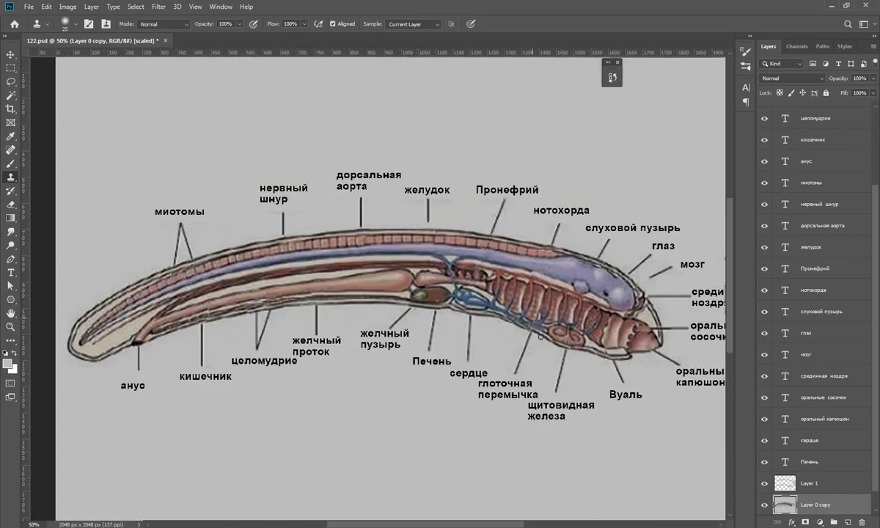
# - Apply an S-shaped Curves adjustment to brighten the illustration
pyautogui.click(47, 7)
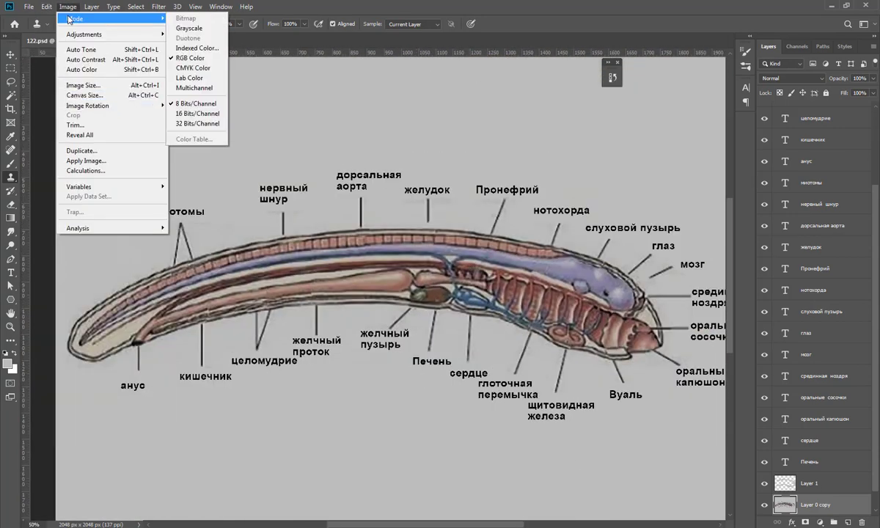
pyautogui.click(242, 61)
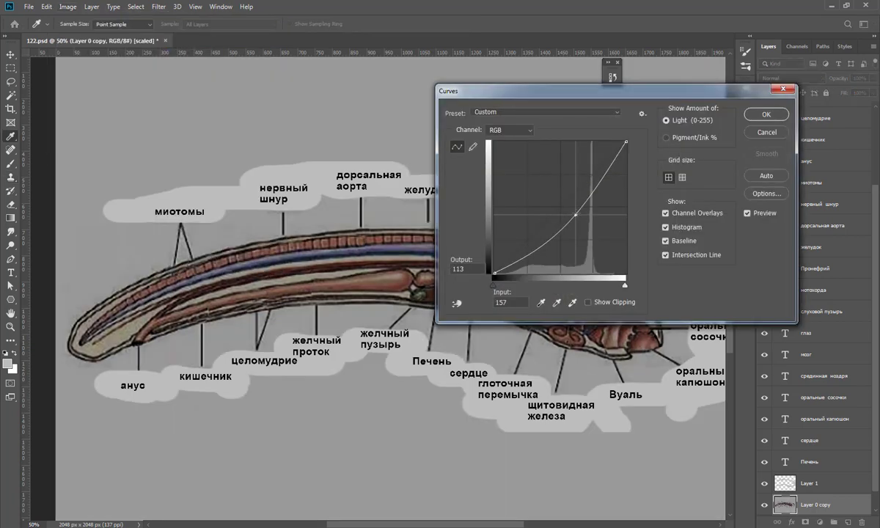
pyautogui.moveTo(587, 183)
pyautogui.mouseDown()
pyautogui.moveTo(587, 208)
pyautogui.moveTo(602, 166)
pyautogui.mouseUp()
pyautogui.moveTo(572, 231); pyautogui.dragTo(572, 212)
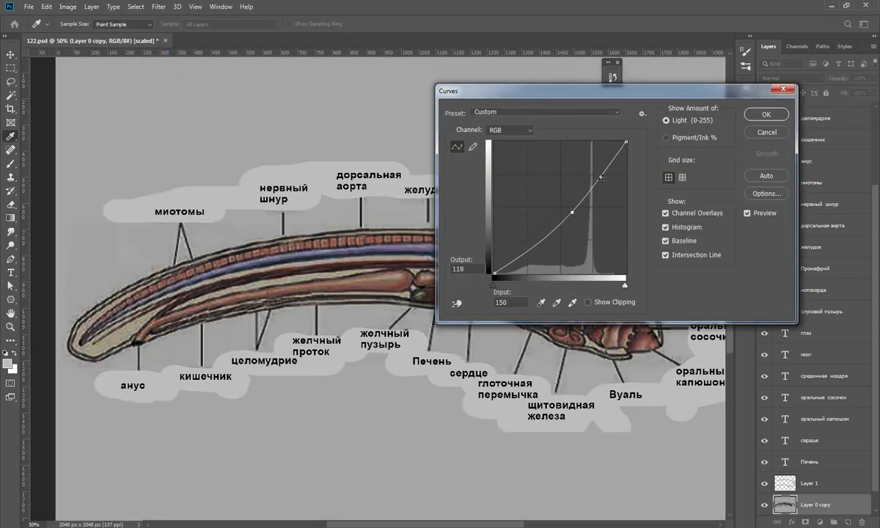
pyautogui.click(766, 116)
# - Raise saturation to +59 with Hue/Saturation
pyautogui.hotkey('ctrl', 'u')
pyautogui.moveTo(623, 134); pyautogui.dragTo(637, 134)
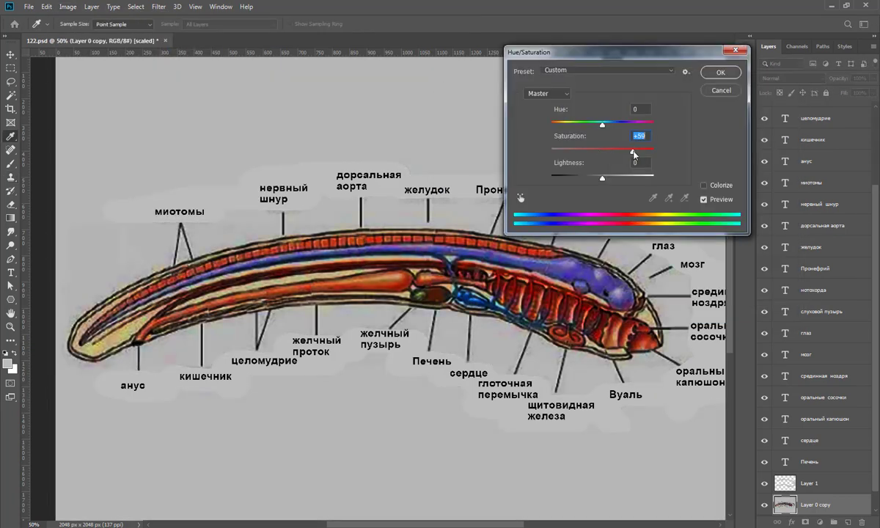
pyautogui.press('Return')
# - Apply Filter > Blur > Smart Blur to smooth the drawing
pyautogui.press('s')
pyautogui.click(158, 6)
pyautogui.click(293, 203)
pyautogui.moveTo(513, 220); pyautogui.dragTo(503, 263)
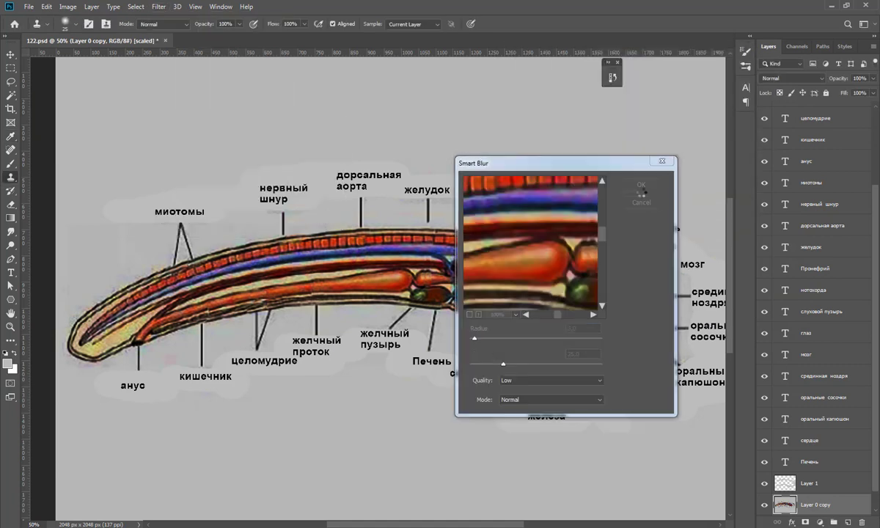
pyautogui.press('Return')
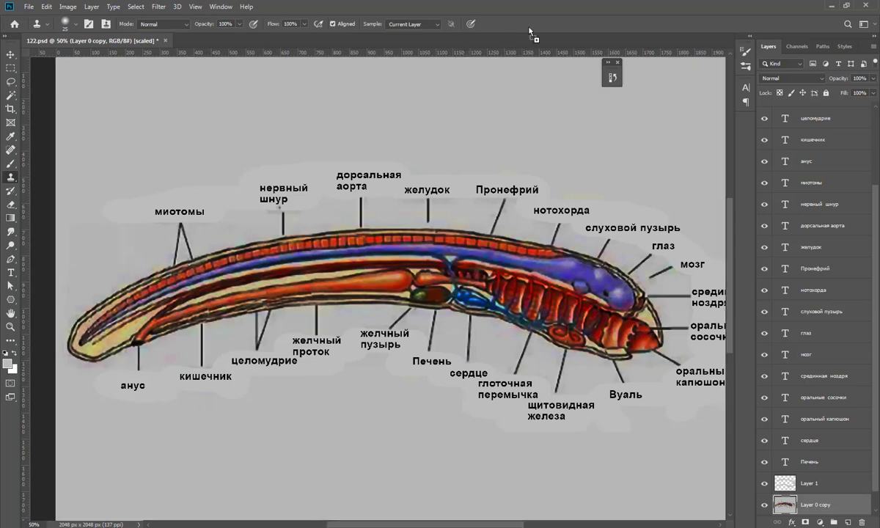
# - Open dirt09.jpg and move it into the larva document as a new layer
pyautogui.moveTo(529, 31); pyautogui.dragTo(539, 201)
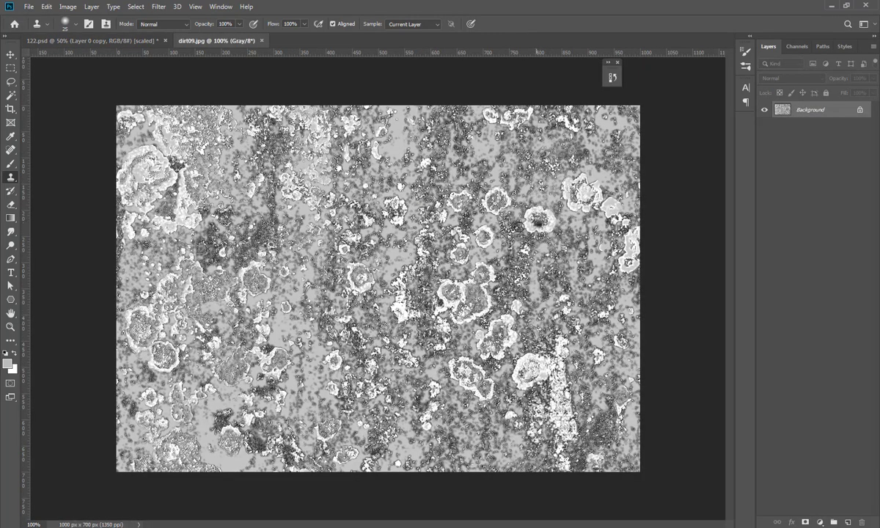
pyautogui.click(12, 59)
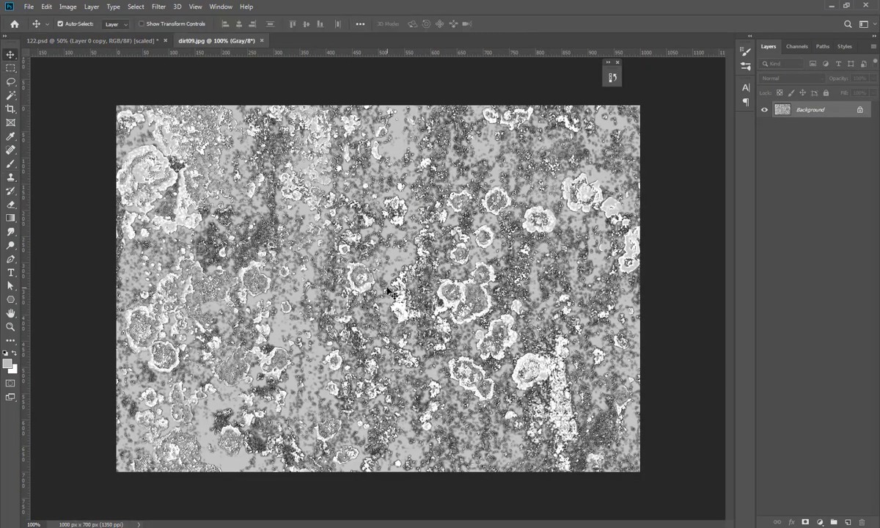
pyautogui.moveTo(125, 43); pyautogui.dragTo(115, 79)
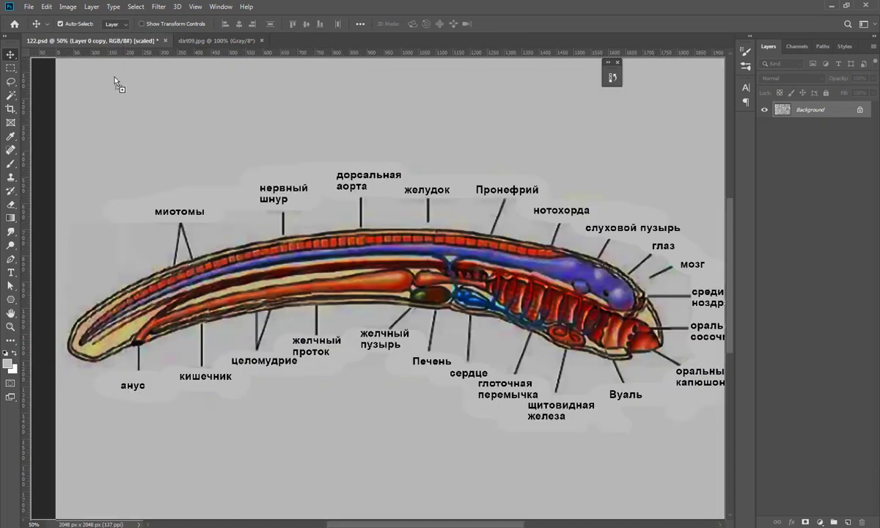
pyautogui.moveTo(330, 229); pyautogui.dragTo(401, 287)
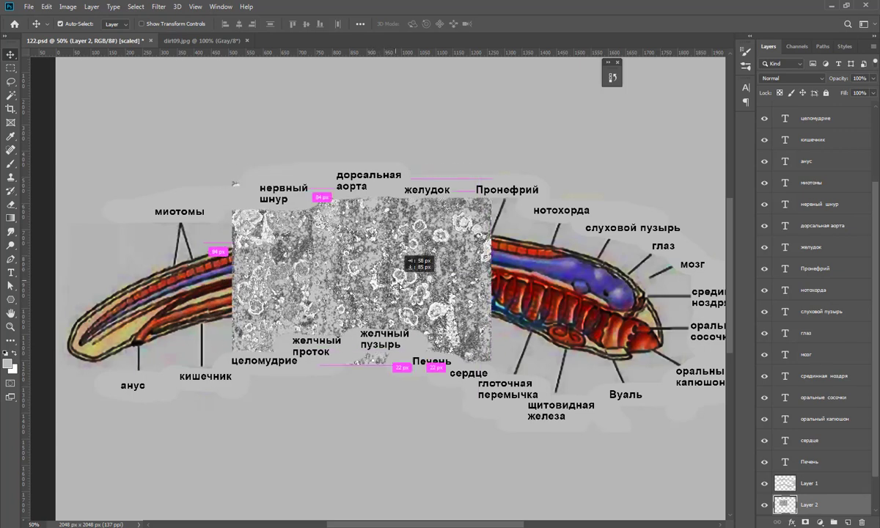
# - Scale the dirt texture to about 55% and place it over the body
pyautogui.hotkey('ctrl', 't')
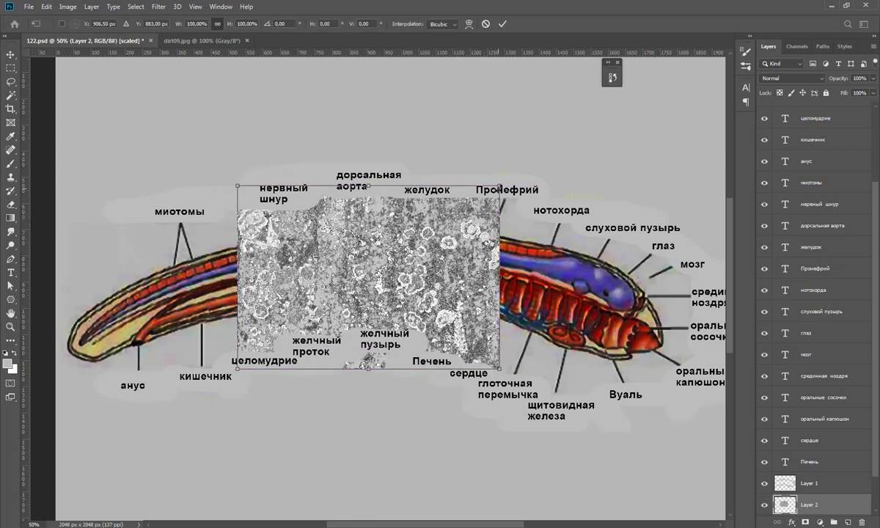
pyautogui.moveTo(499, 185); pyautogui.dragTo(380, 268)
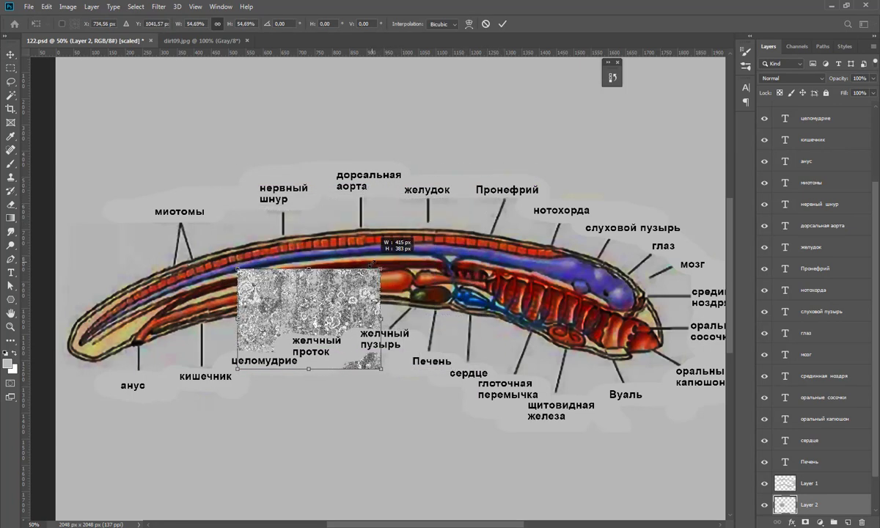
pyautogui.moveTo(348, 311); pyautogui.dragTo(349, 260)
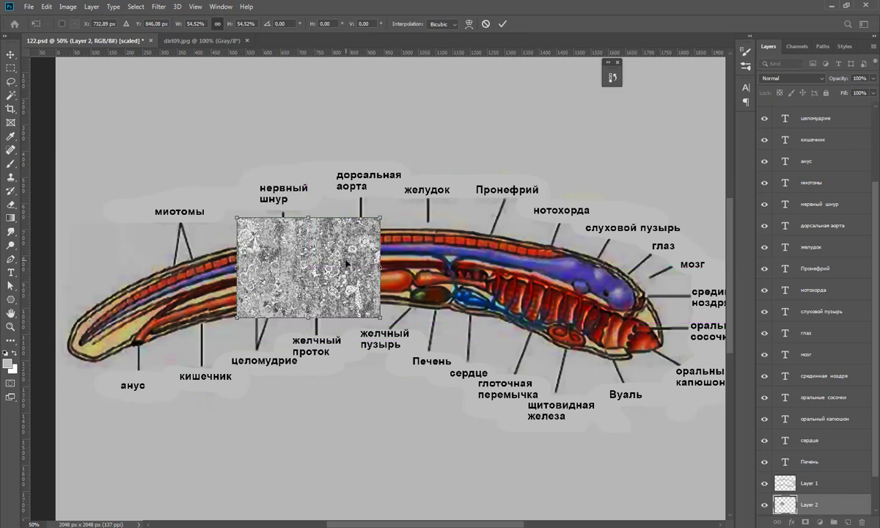
pyautogui.press('Return')
# - Tile copies of the texture side by side and merge them into one strip
pyautogui.keyDown('alt'); pyautogui.moveTo(302, 273); pyautogui.dragTo(441, 269); pyautogui.keyUp('alt')
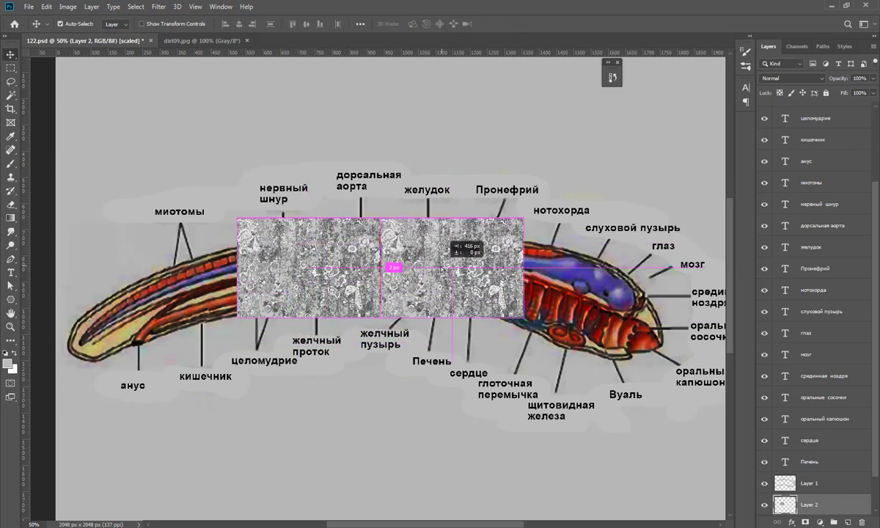
pyautogui.moveTo(440, 269)
pyautogui.keyDown('alt'); pyautogui.mouseDown()
pyautogui.moveTo(275, 286)
pyautogui.moveTo(447, 300)
pyautogui.moveTo(494, 281)
pyautogui.mouseUp(); pyautogui.keyUp('alt')
pyautogui.hotkey('ctrl', 'e')
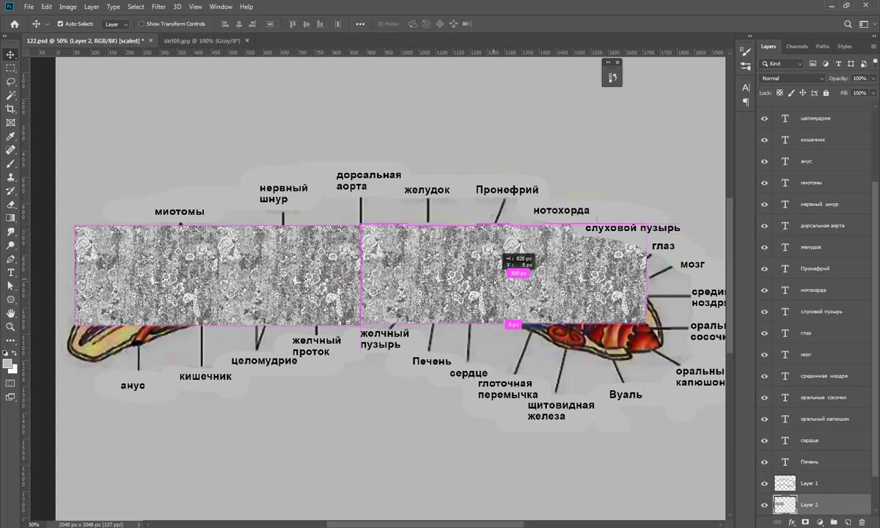
pyautogui.keyDown('alt'); pyautogui.moveTo(492, 281); pyautogui.dragTo(489, 321); pyautogui.keyUp('alt')
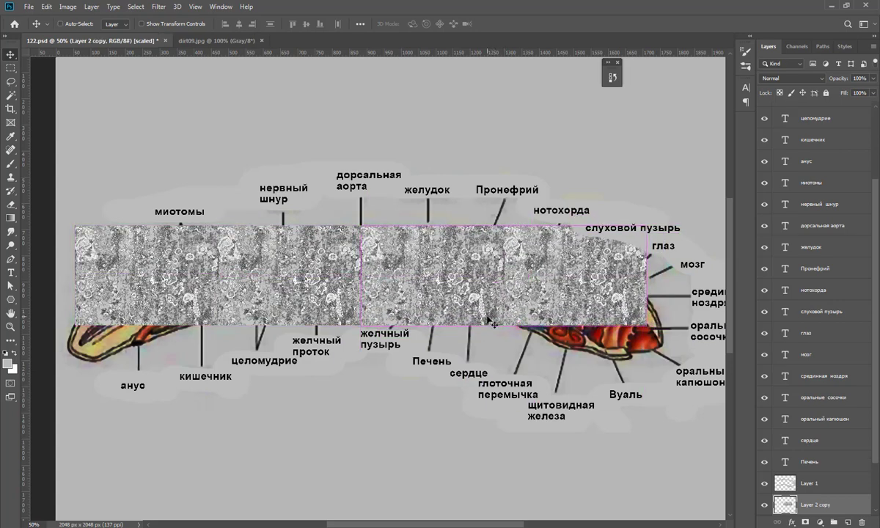
pyautogui.moveTo(474, 280); pyautogui.dragTo(478, 287)
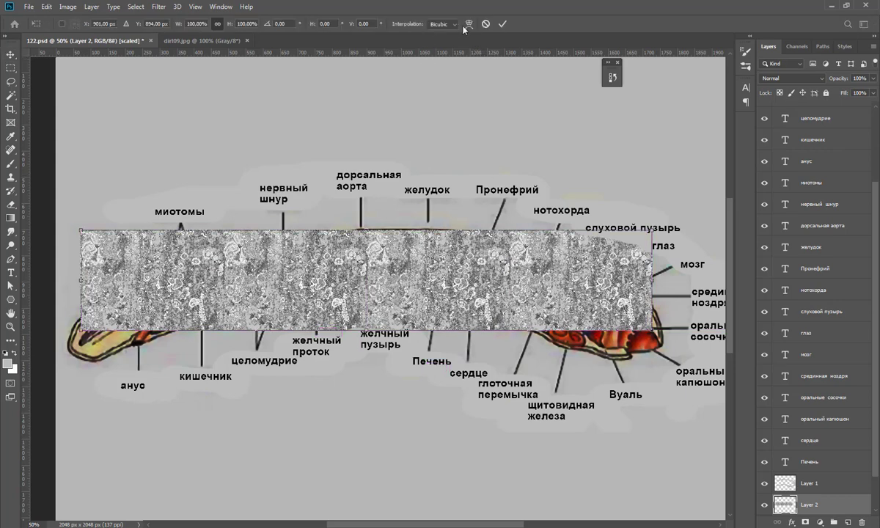
# - Warp the strip's edges and right end to arch over the larva's head
pyautogui.click(467, 24)
pyautogui.moveTo(381, 236); pyautogui.dragTo(377, 293)
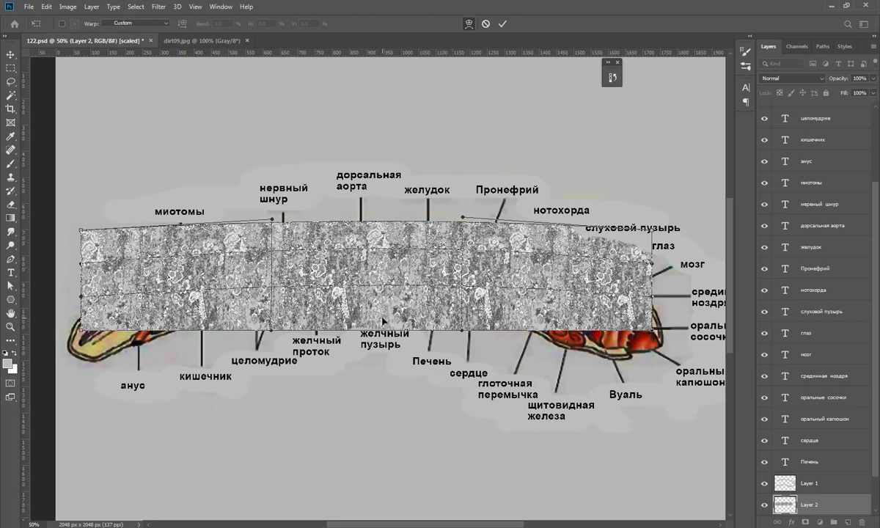
pyautogui.moveTo(382, 322); pyautogui.dragTo(386, 297)
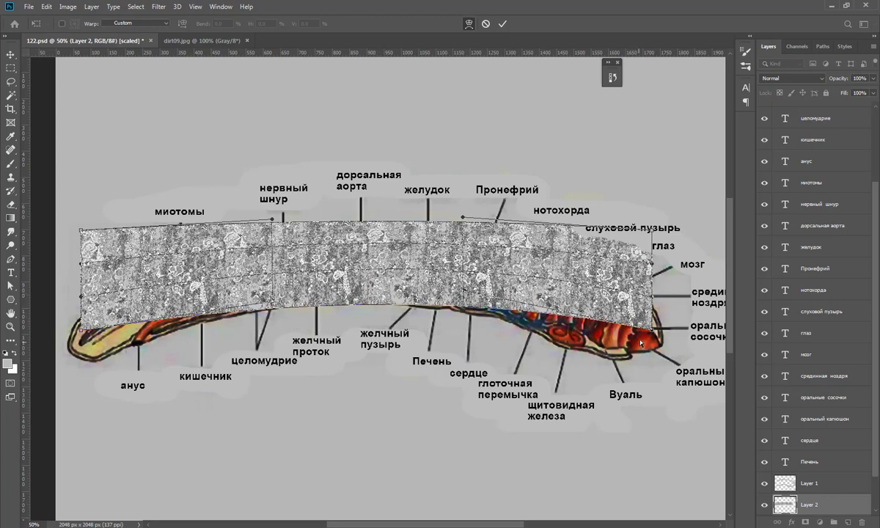
pyautogui.moveTo(653, 332); pyautogui.dragTo(642, 378)
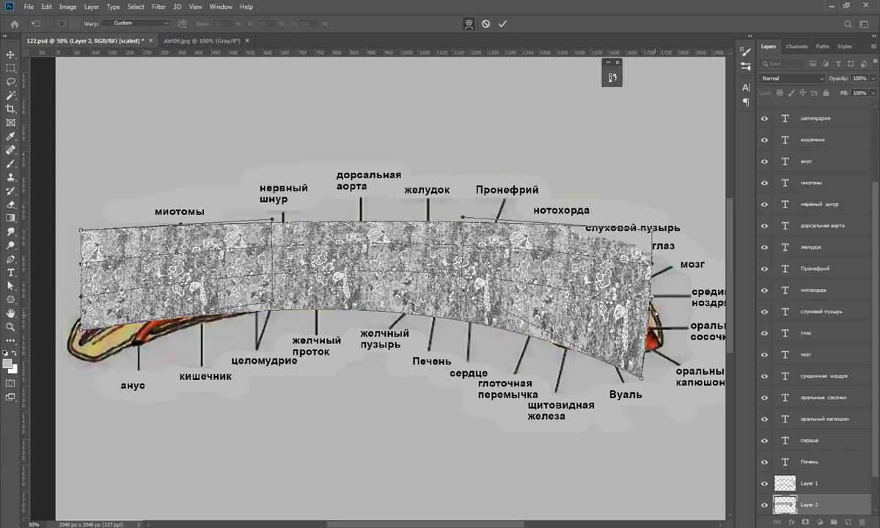
pyautogui.moveTo(654, 300)
pyautogui.mouseDown()
pyautogui.moveTo(663, 280)
pyautogui.moveTo(676, 289)
pyautogui.mouseUp()
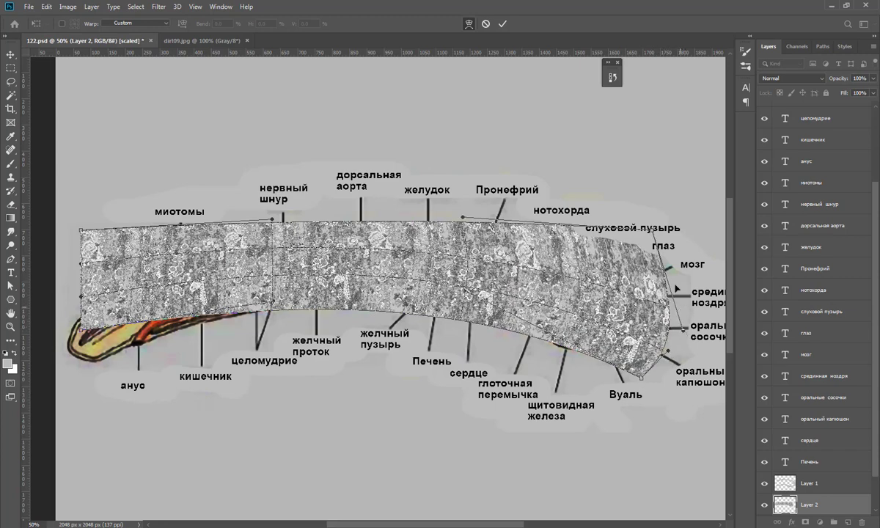
pyautogui.moveTo(653, 238); pyautogui.dragTo(676, 281)
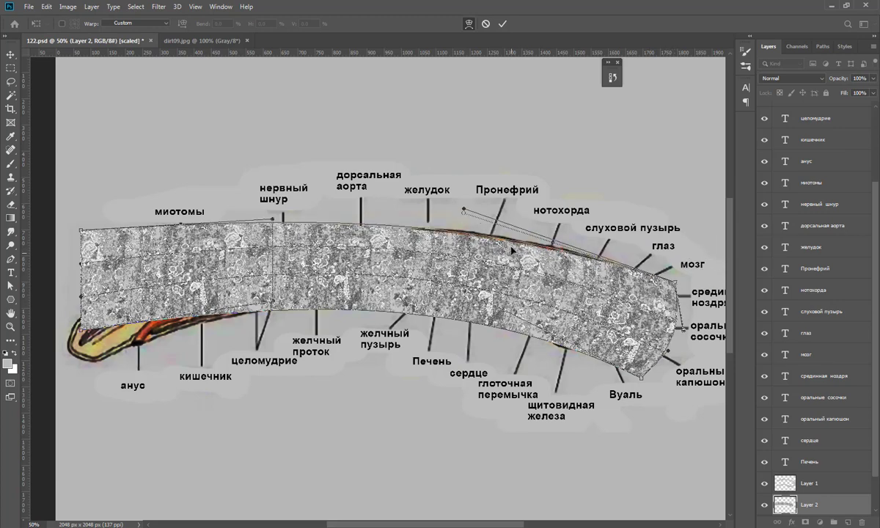
pyautogui.moveTo(512, 247); pyautogui.dragTo(508, 259)
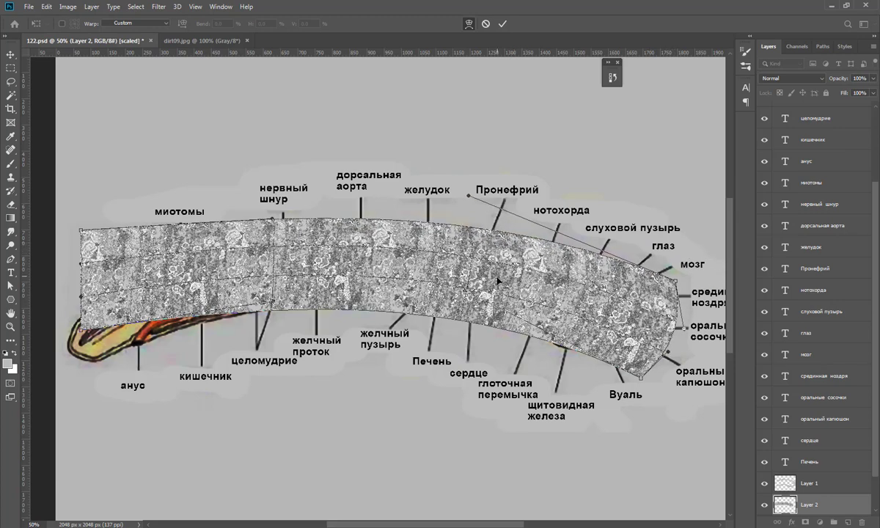
# - Bend the left end around the tail, arch the top edge and commit the warp
pyautogui.moveTo(80, 329); pyautogui.dragTo(95, 376)
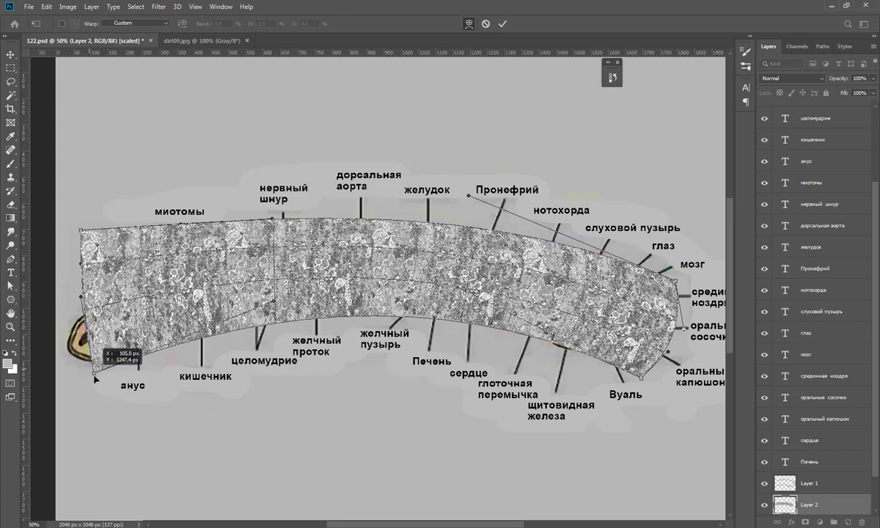
pyautogui.moveTo(78, 282)
pyautogui.mouseDown()
pyautogui.moveTo(79, 258)
pyautogui.moveTo(57, 350)
pyautogui.mouseUp()
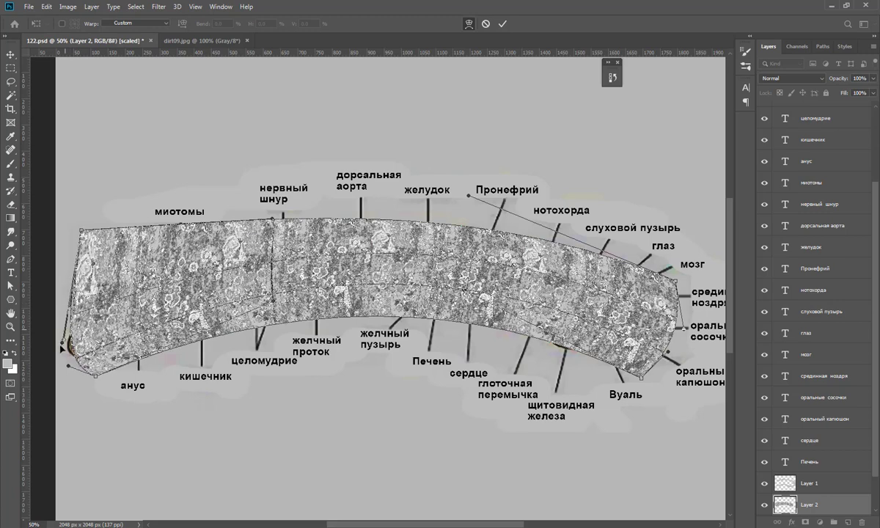
pyautogui.moveTo(81, 234); pyautogui.dragTo(62, 313)
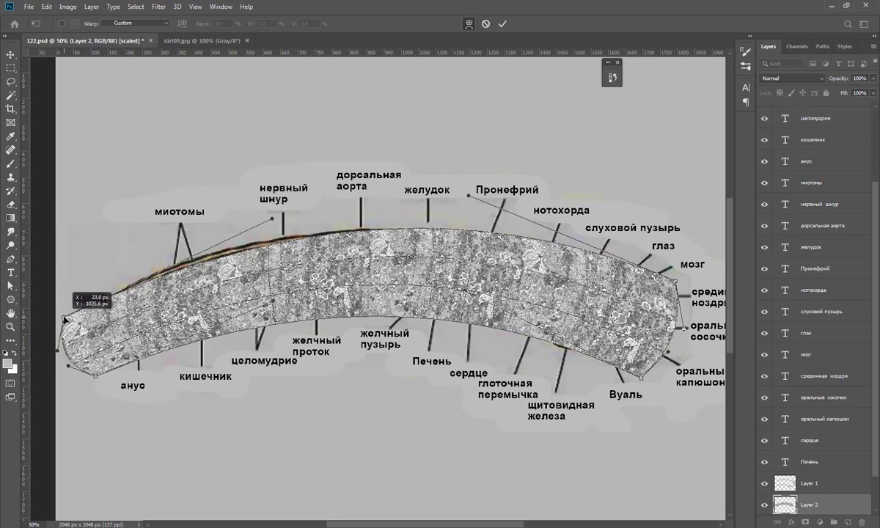
pyautogui.moveTo(62, 313); pyautogui.dragTo(63, 317)
pyautogui.moveTo(252, 261); pyautogui.dragTo(248, 251)
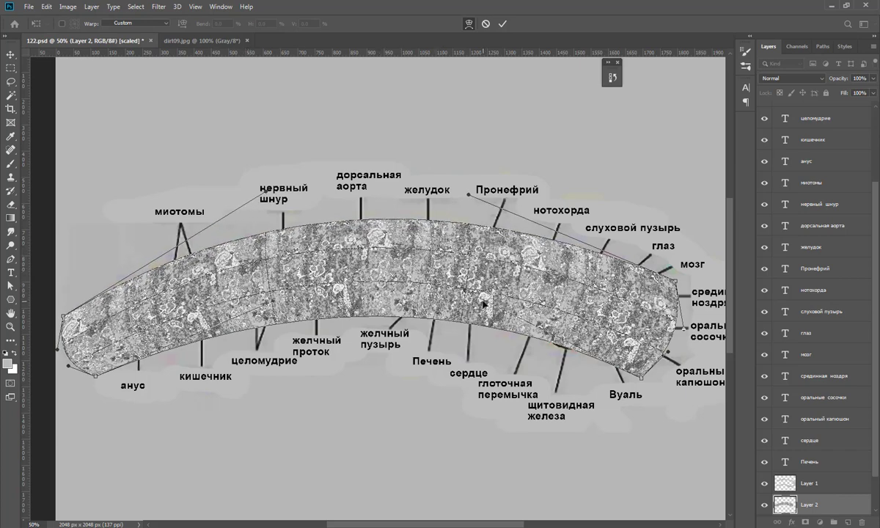
pyautogui.press('Return')
# - Cycle Layer 2's blend modes from Dissolve through Soft Light, settling on Overlay
pyautogui.click(805, 80)
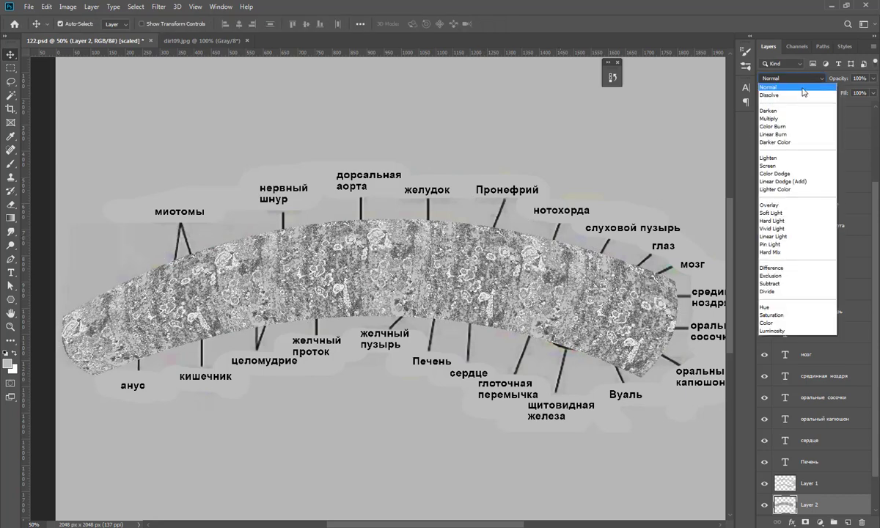
pyautogui.click(803, 92)
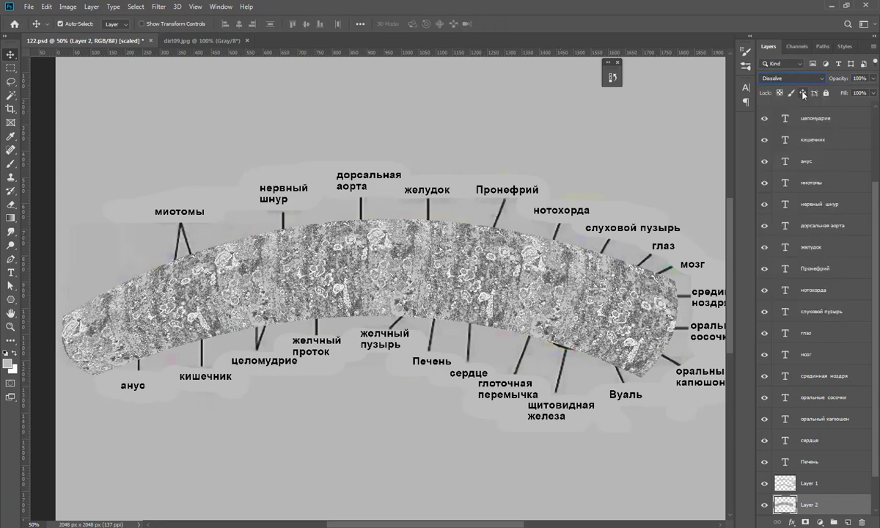
pyautogui.press('Down')
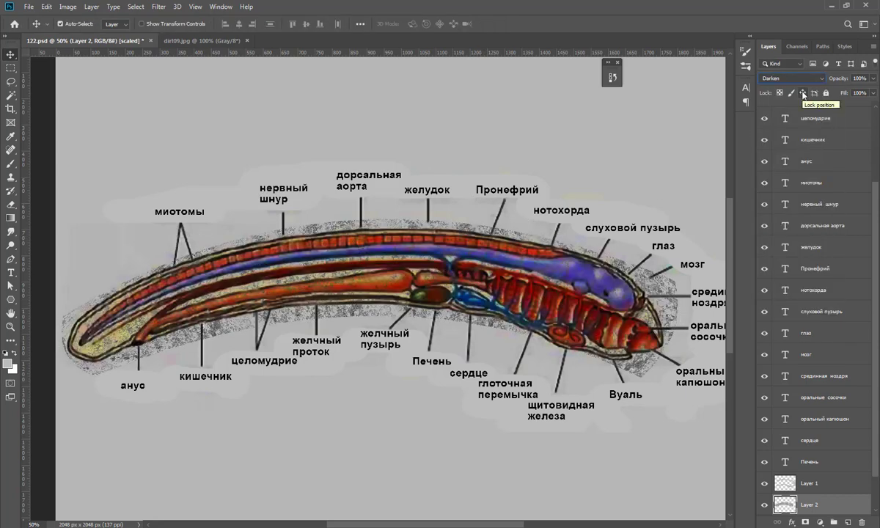
pyautogui.press('Down')
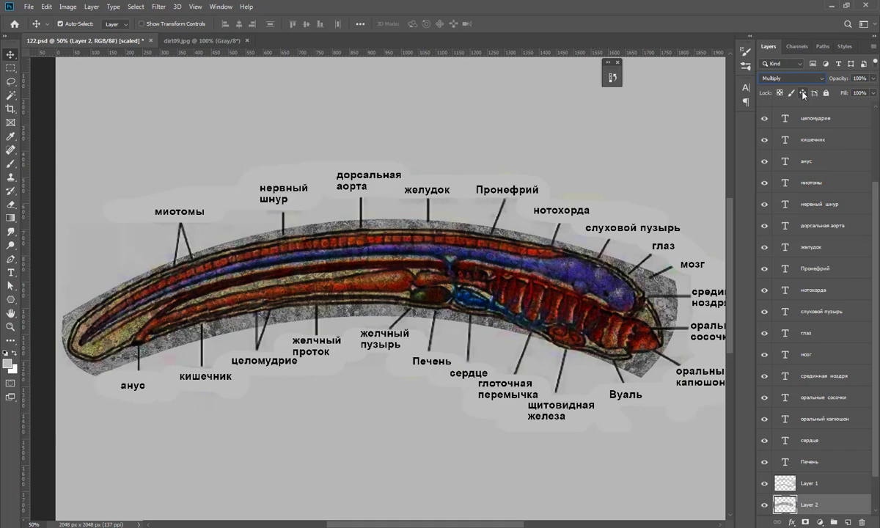
pyautogui.press('Down')
pyautogui.press('Down')
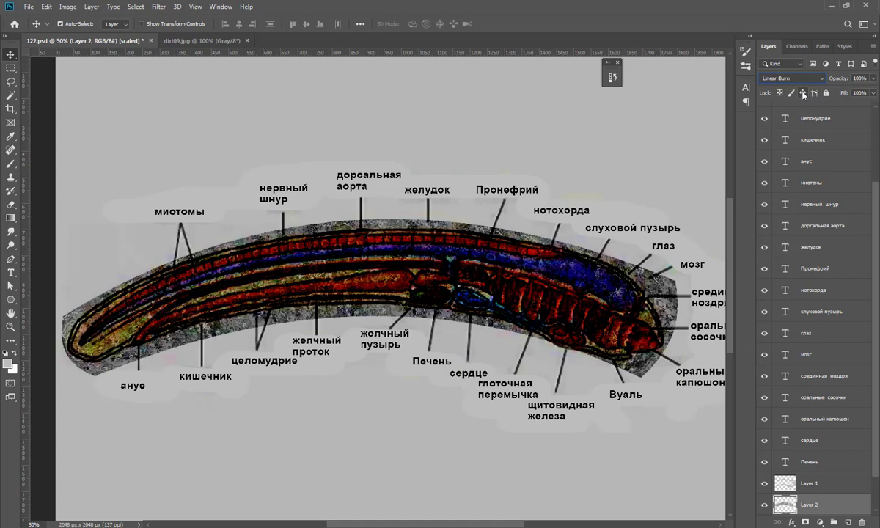
pyautogui.press('Down')
pyautogui.press('Down')
pyautogui.press('Down')
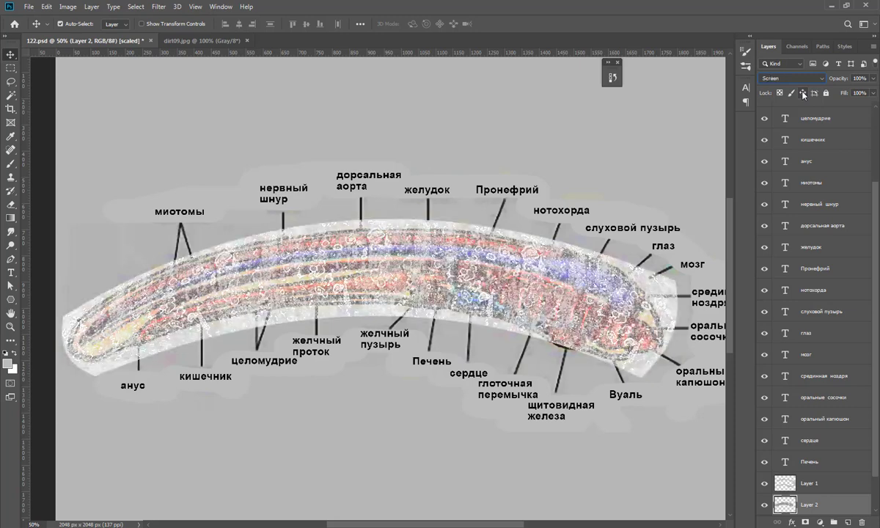
pyautogui.press('Down')
pyautogui.press('Down')
pyautogui.press('Down')
pyautogui.press('Down')
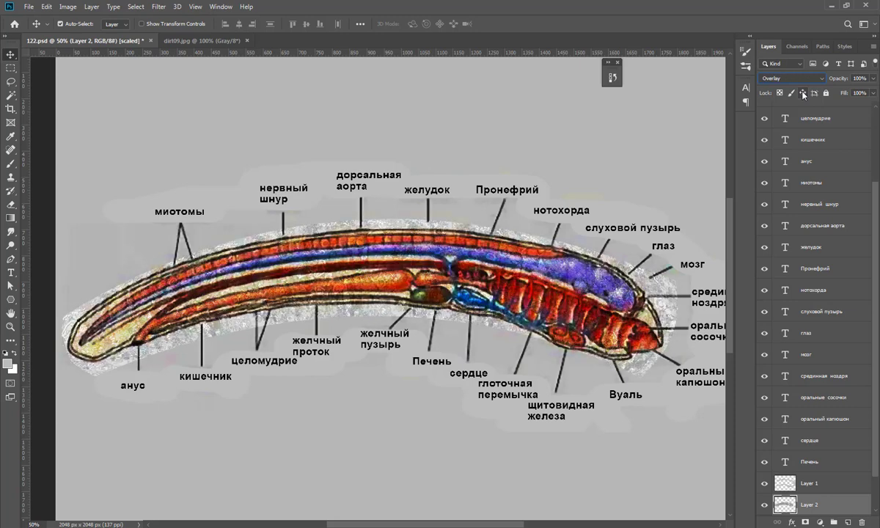
pyautogui.press('Down')
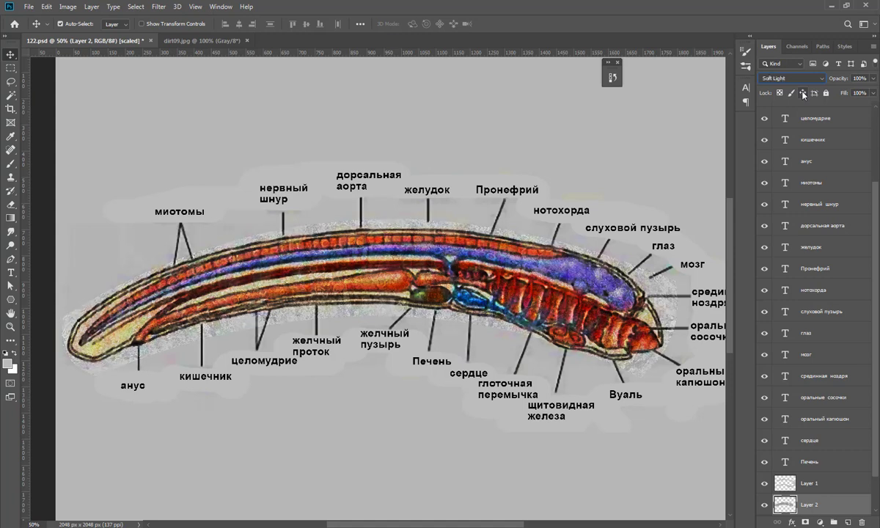
pyautogui.press('Up')
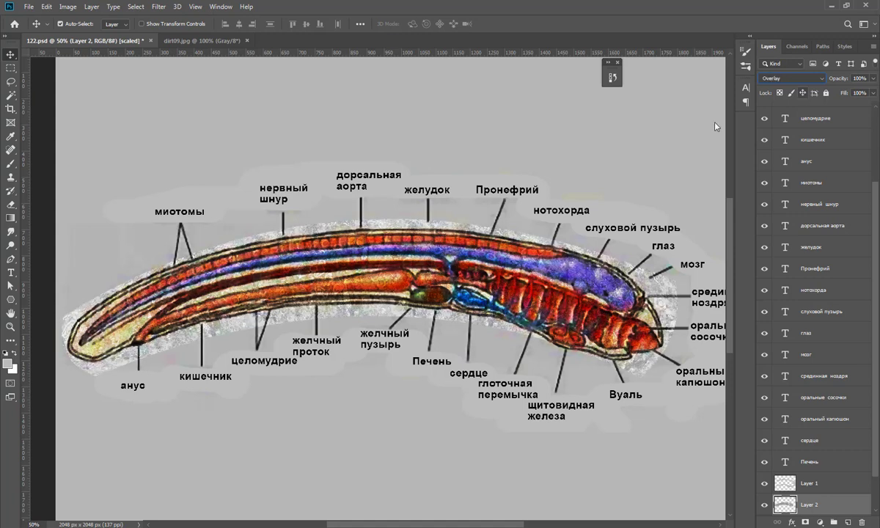
# - Select Layer 0 copy and zoom in and out on the diagram
pyautogui.click(403, 372)
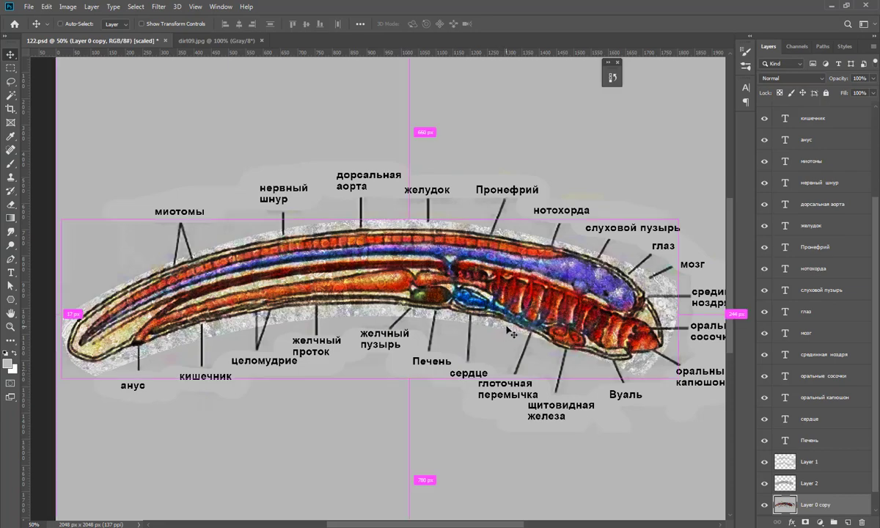
pyautogui.keyDown('alt'); pyautogui.scroll(1, 439, 286); pyautogui.keyUp('alt')
pyautogui.keyDown('alt'); pyautogui.scroll(1, 439, 293); pyautogui.keyUp('alt')
pyautogui.keyDown('alt'); pyautogui.scroll(1, 439, 293); pyautogui.keyUp('alt')
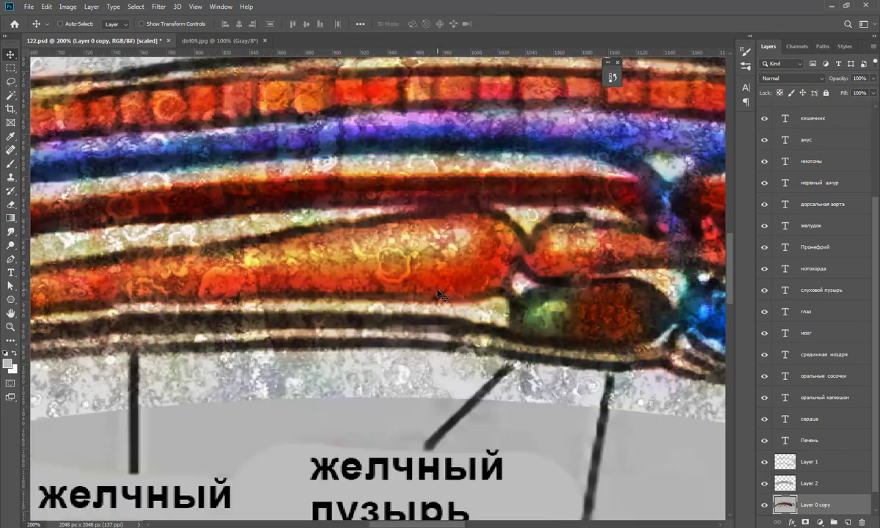
pyautogui.keyDown('alt'); pyautogui.scroll(-1, 439, 293); pyautogui.keyUp('alt')
pyautogui.keyDown('alt'); pyautogui.scroll(-1, 482, 360); pyautogui.keyUp('alt')
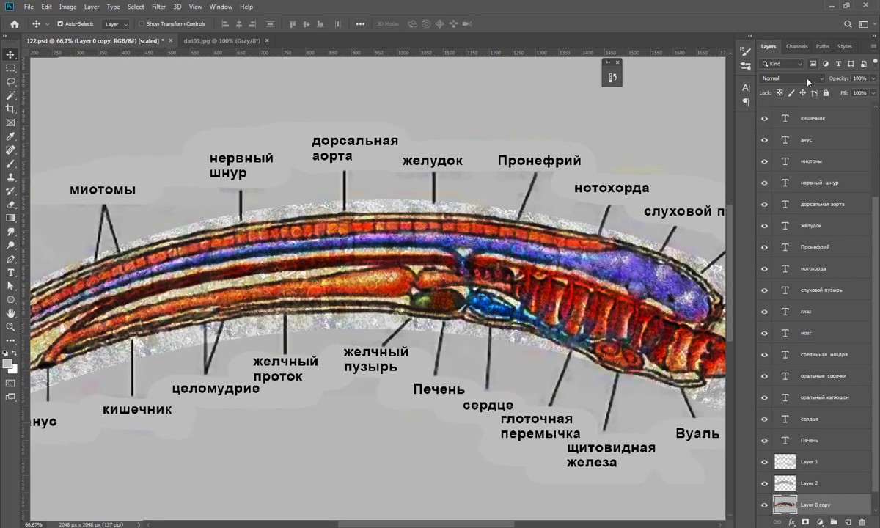
# - Compare Layer 2 hidden and shown, preview blend modes, and keep Overlay
pyautogui.click(805, 76)
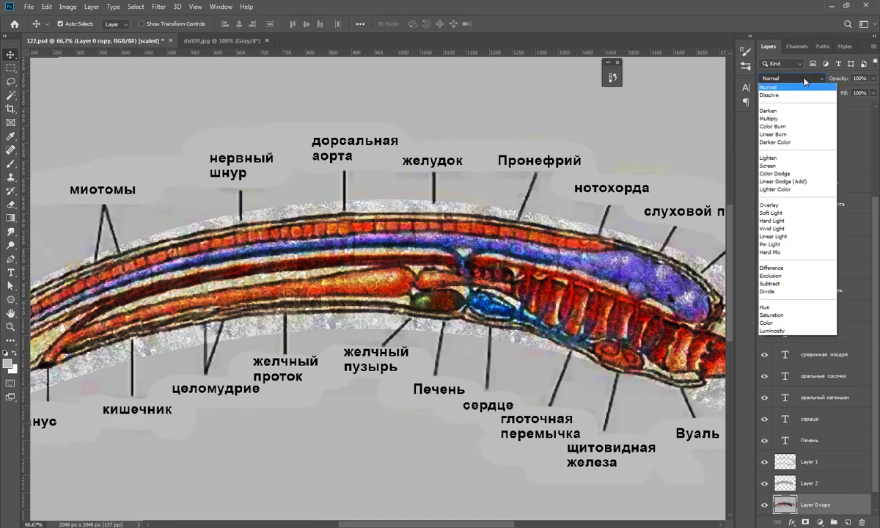
pyautogui.click(614, 282)
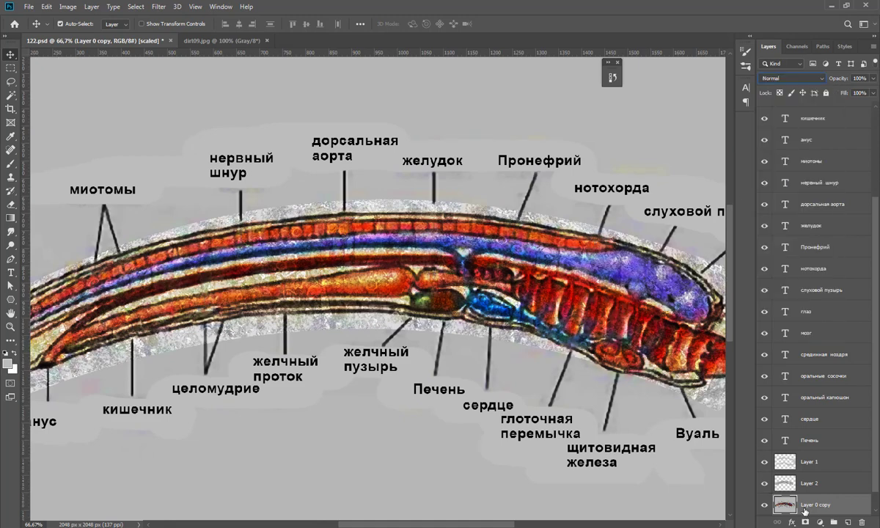
pyautogui.click(601, 297)
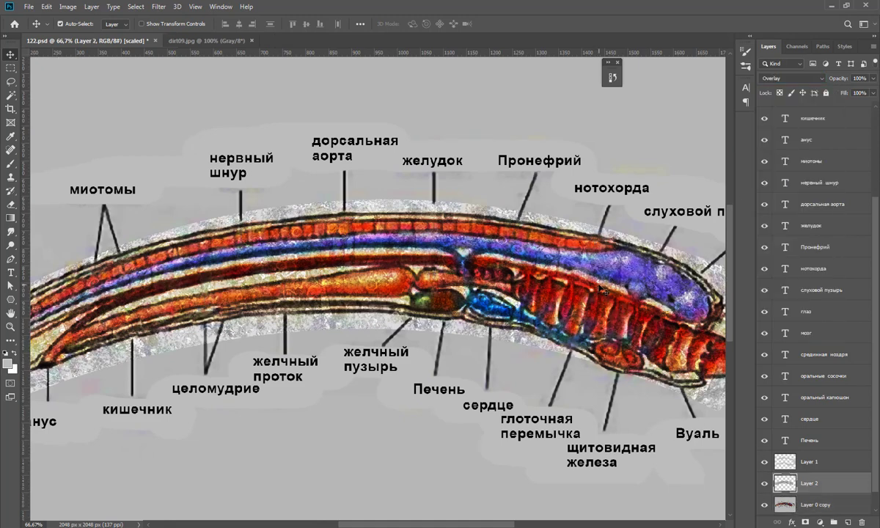
pyautogui.click(765, 485)
pyautogui.click(765, 484)
pyautogui.click(802, 78)
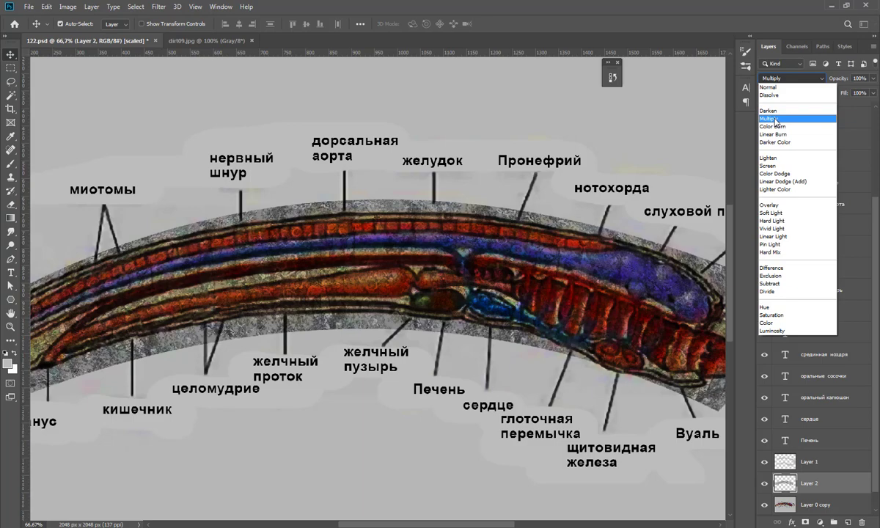
pyautogui.click(784, 206)
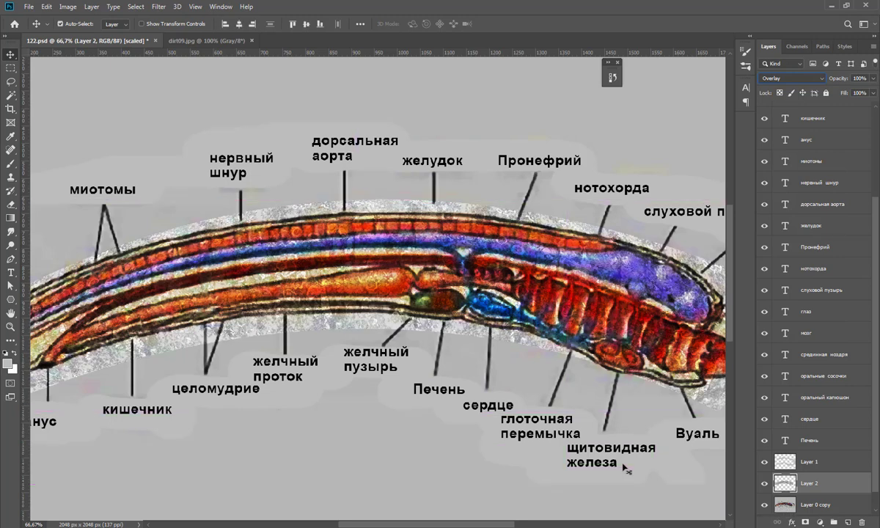
# - Turn on rulers, recheck Layer 2's effect, and lower its opacity to 65%
pyautogui.hotkey('ctrl', '-')
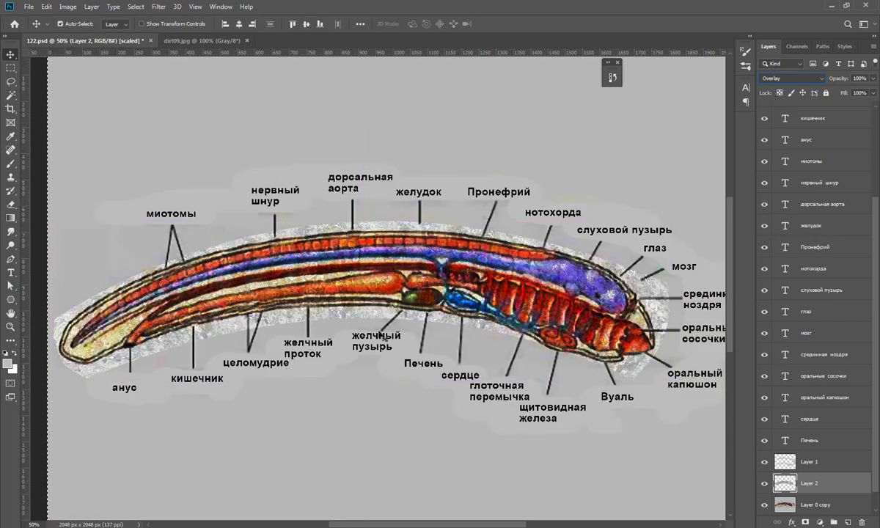
pyautogui.hotkey('ctrl', '+')
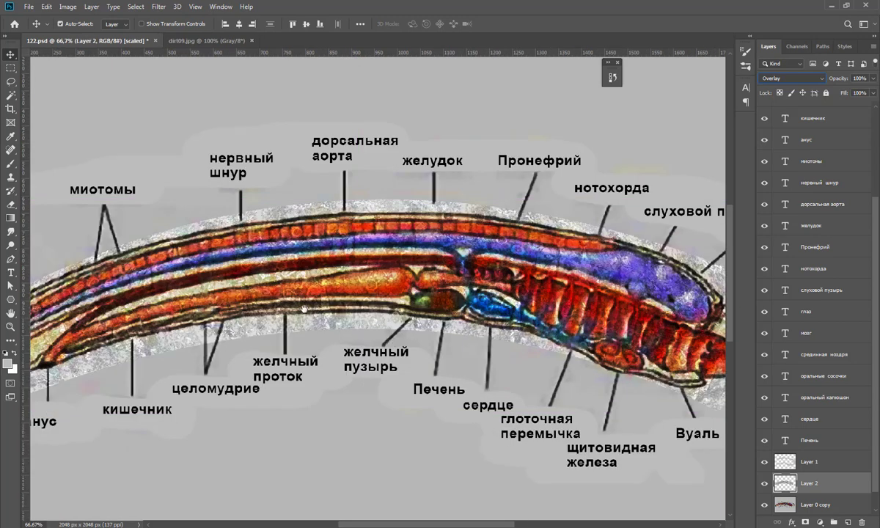
pyautogui.moveTo(305, 309); pyautogui.dragTo(345, 312)
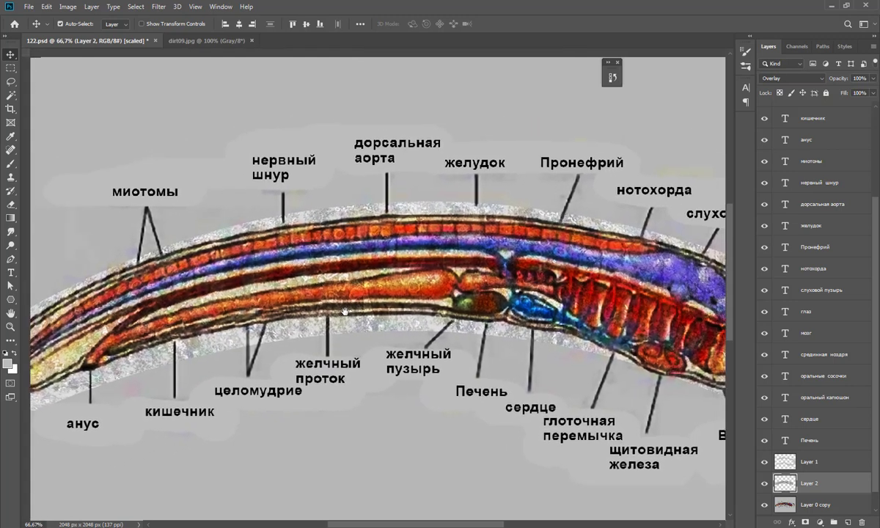
pyautogui.hotkey('ctrl', 'r')
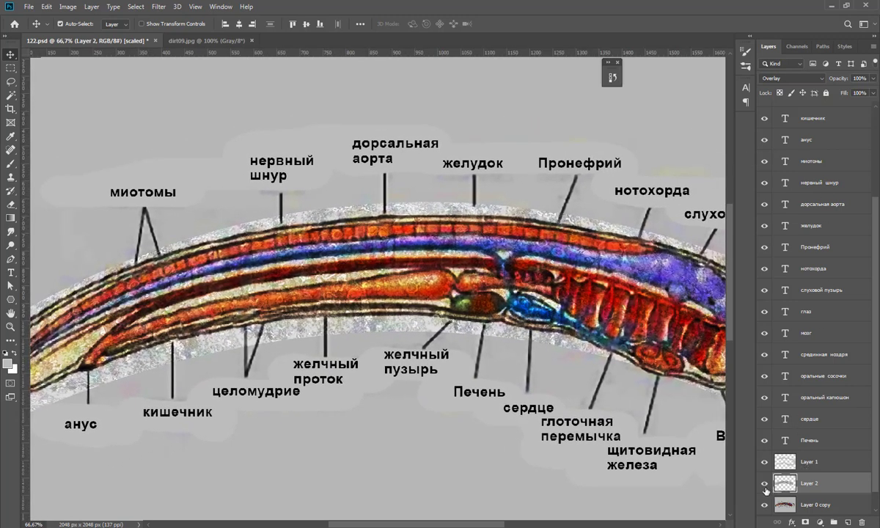
pyautogui.click(765, 485)
pyautogui.click(765, 485)
pyautogui.press('6')
pyautogui.press('5')
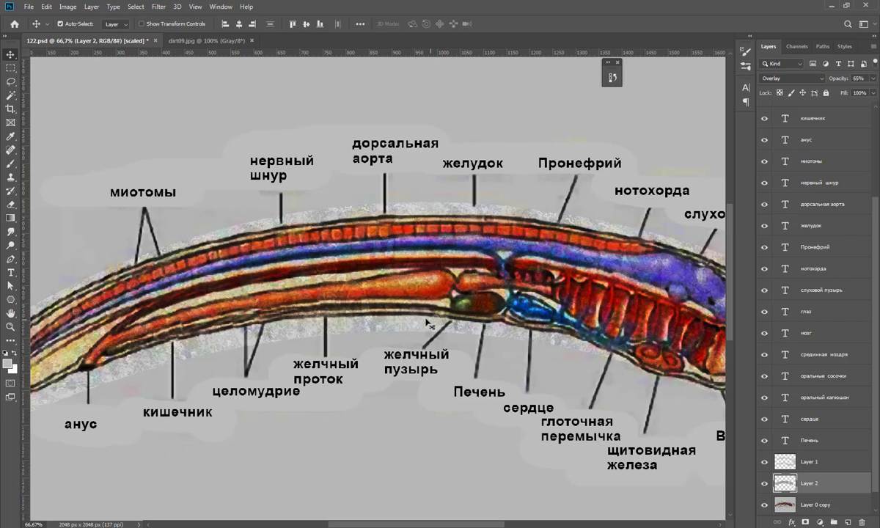
# - Zoom out and stamp all visible layers into a new Layer 3
pyautogui.hotkey('ctrl', '-')
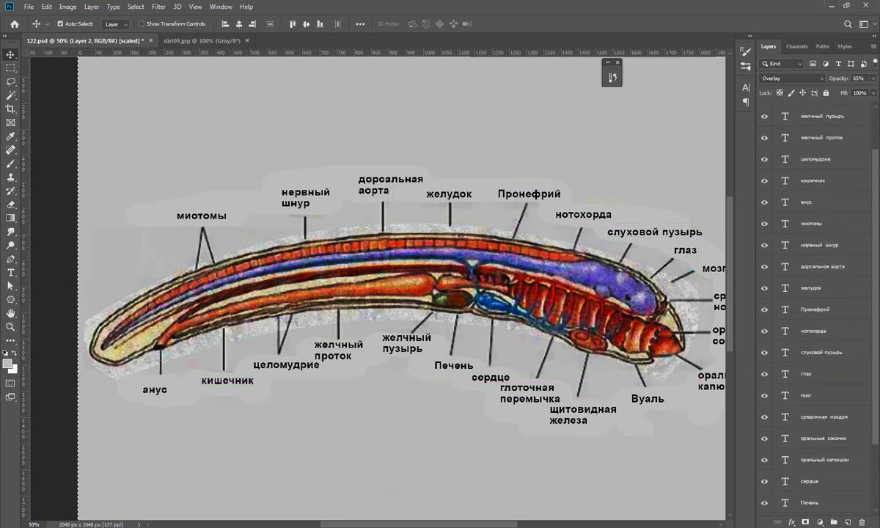
pyautogui.scroll(3, 826, 122)
pyautogui.hotkey('ctrl', 'shift', 'alt', 'e')
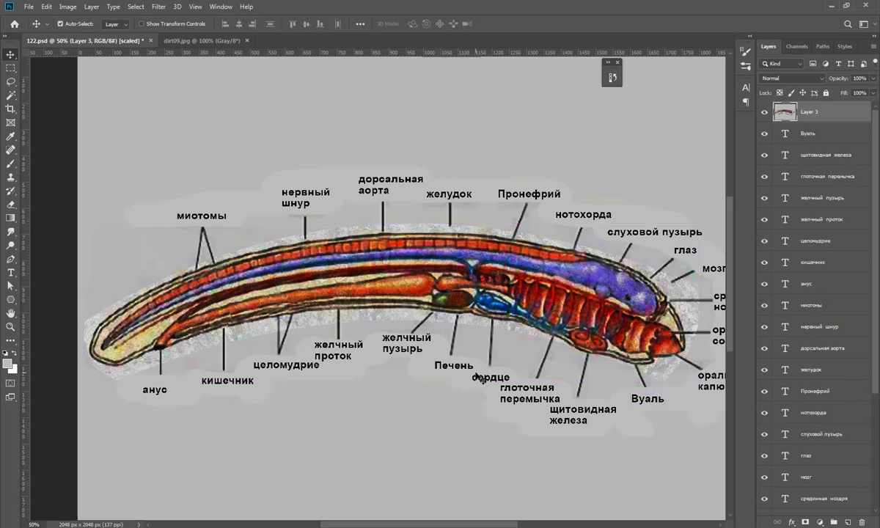
# - Desaturate Layer 3 and convert it with the NVIDIA NormalMapFilter
pyautogui.hotkey('ctrl', 'shift', 'u')
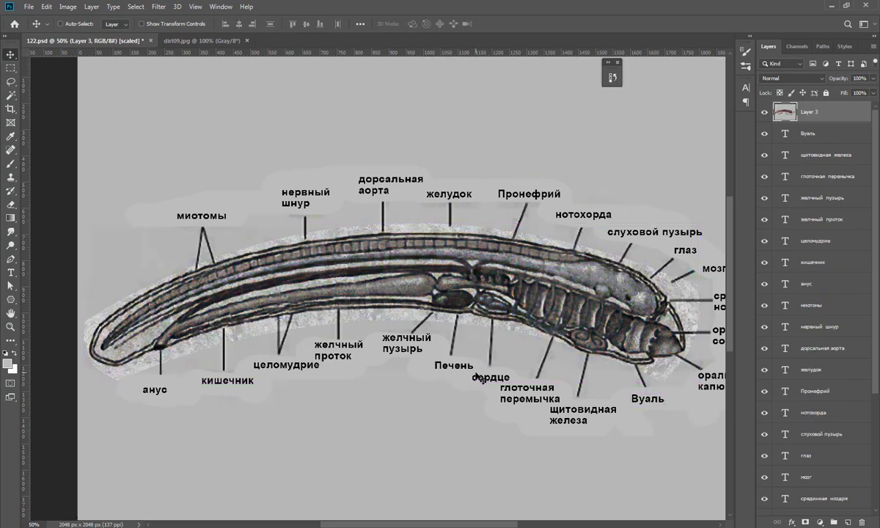
pyautogui.click(161, 8)
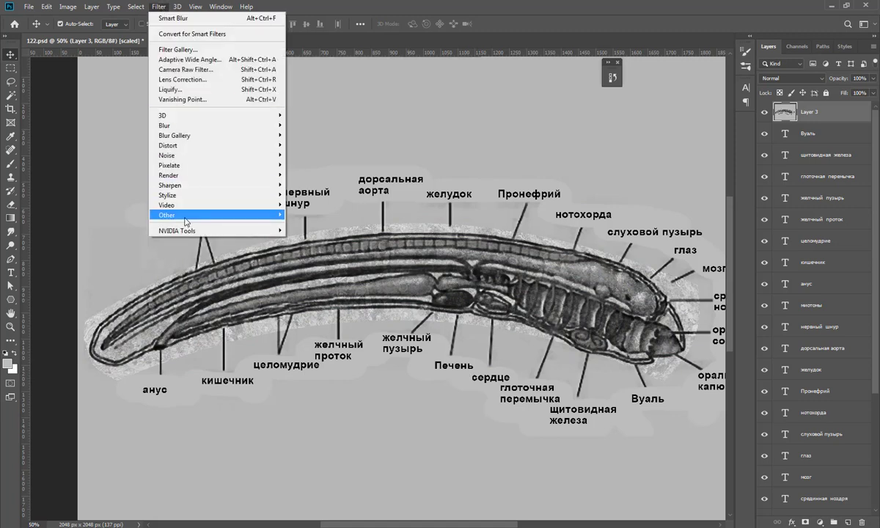
pyautogui.moveTo(178, 230)
pyautogui.click(319, 231)
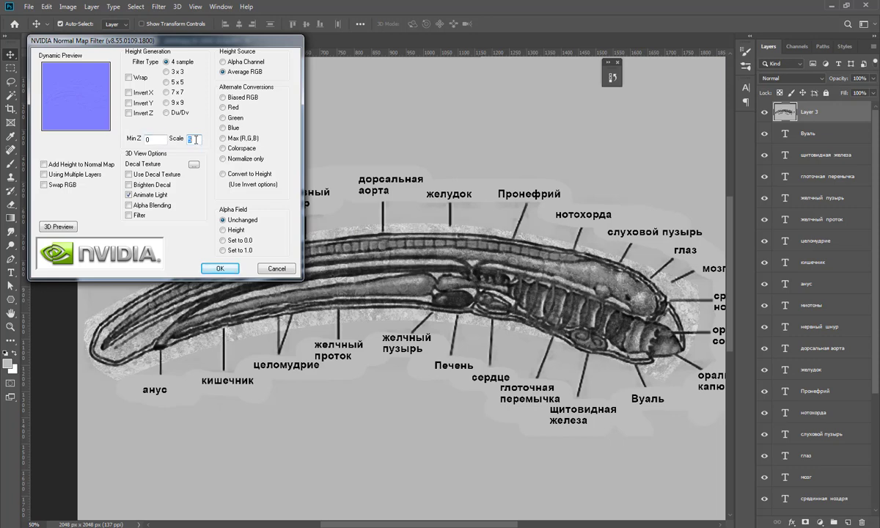
pyautogui.click(219, 269)
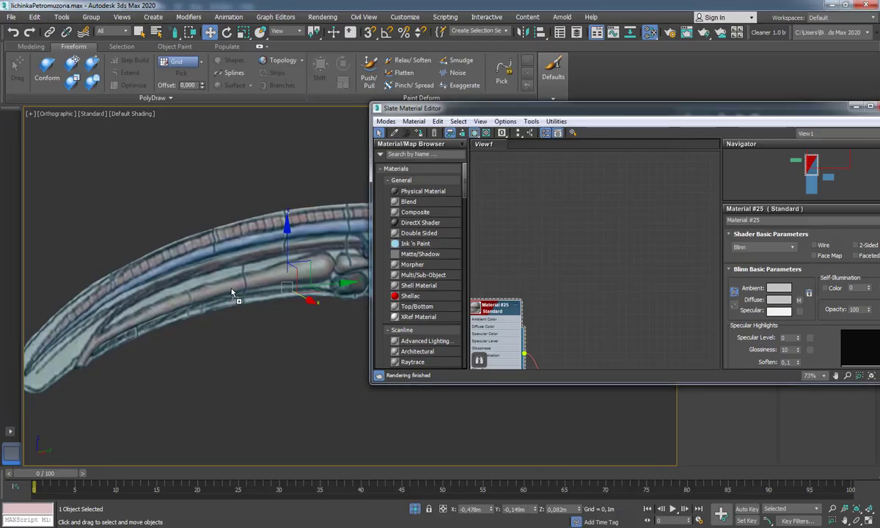
# - Add a Standard material with the colour diagram bitmap in Diffuse and the normal map in Bump
pyautogui.click(395, 132)
pyautogui.click(247, 212)
pyautogui.moveTo(591, 208); pyautogui.dragTo(642, 209)
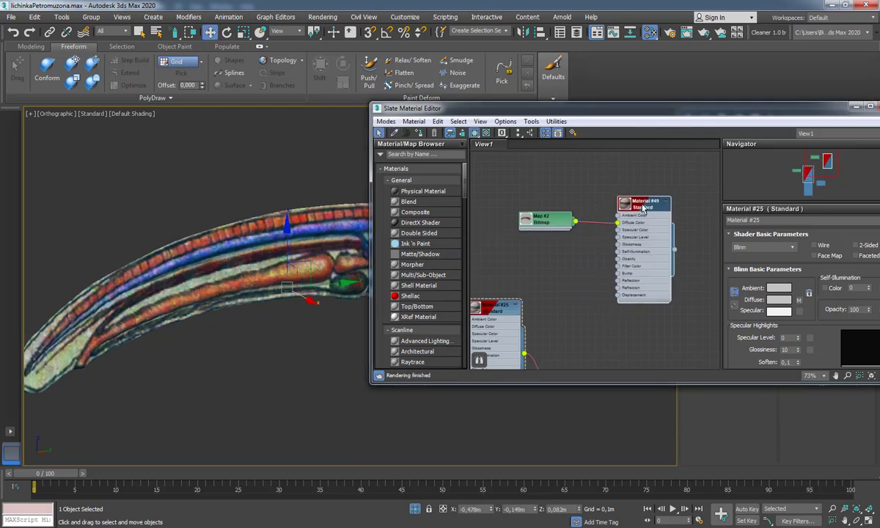
pyautogui.moveTo(521, 260); pyautogui.dragTo(619, 270)
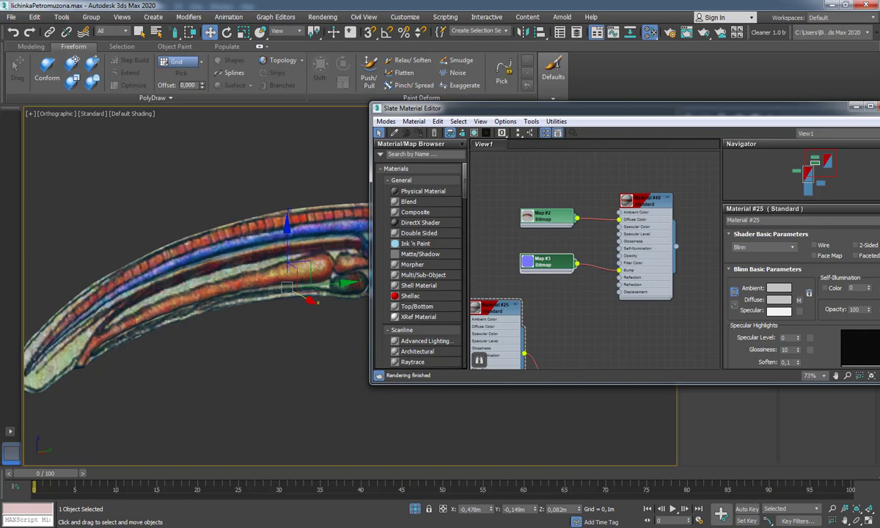
pyautogui.click(870, 106)
# - Switch the viewport to High Quality shading to inspect the textured larva
pyautogui.keyDown('alt'); pyautogui.moveTo(220, 184); pyautogui.dragTo(136, 122, button='middle'); pyautogui.keyUp('alt')
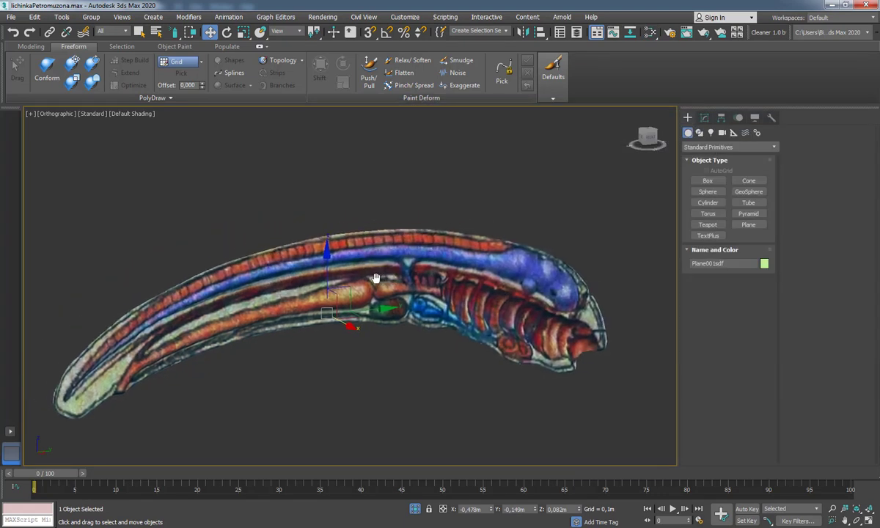
pyautogui.click(131, 114)
pyautogui.click(97, 114)
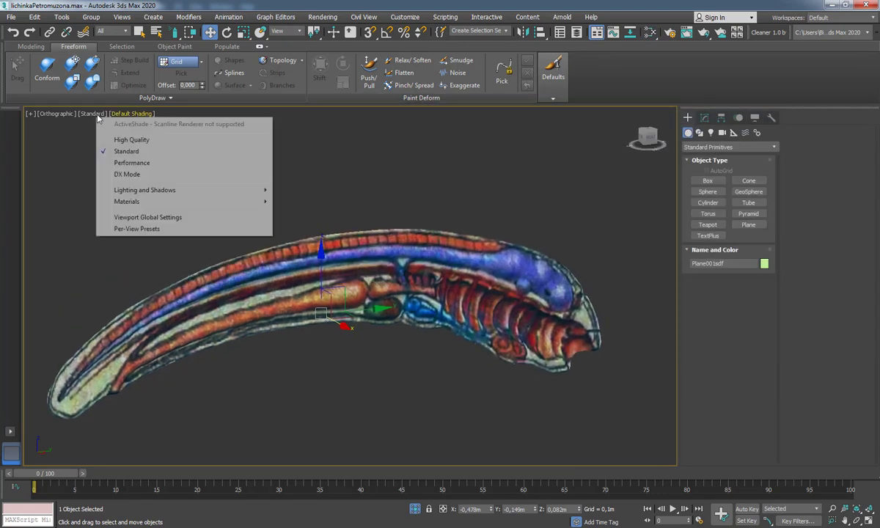
pyautogui.click(121, 139)
pyautogui.keyDown('alt'); pyautogui.moveTo(373, 275); pyautogui.dragTo(403, 295, button='middle'); pyautogui.keyUp('alt')
# - Raise the larva material's Specular Level to 89 and view the larva side-on
pyautogui.press('m')
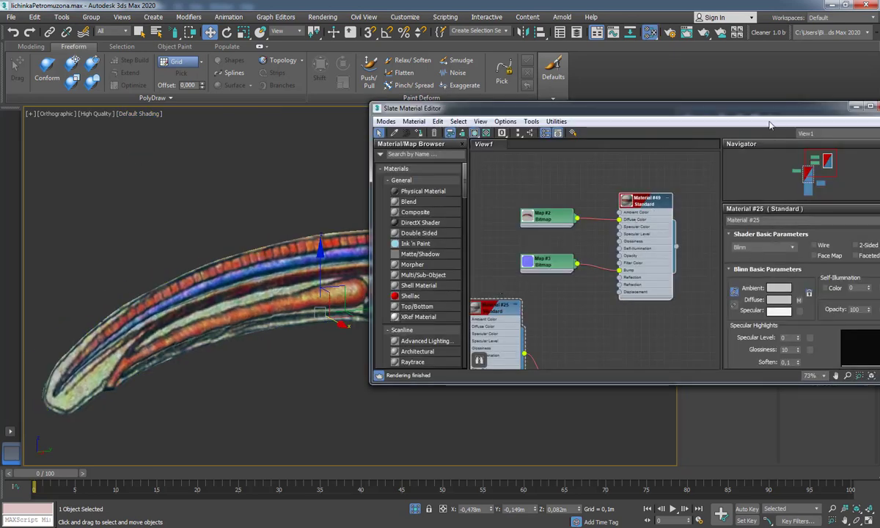
pyautogui.moveTo(557, 107); pyautogui.dragTo(403, 107)
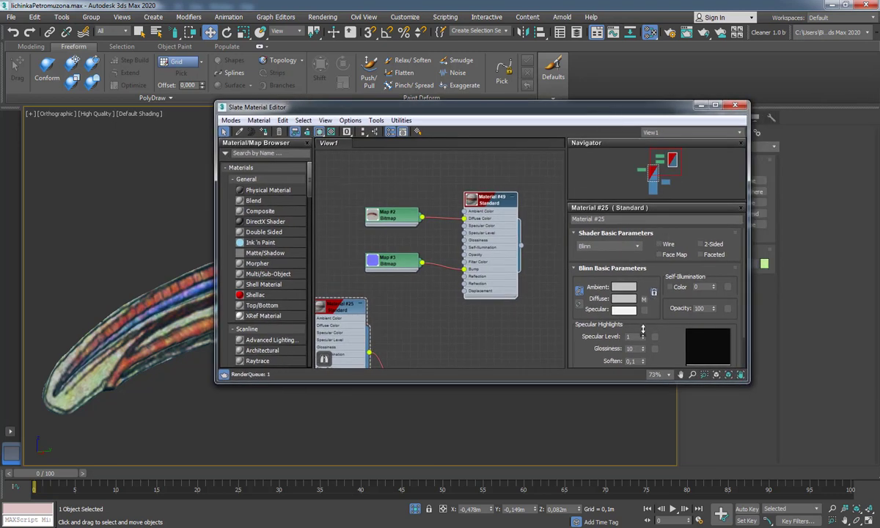
pyautogui.moveTo(642, 336)
pyautogui.mouseDown()
pyautogui.moveTo(644, 344)
pyautogui.moveTo(644, 323)
pyautogui.mouseUp()
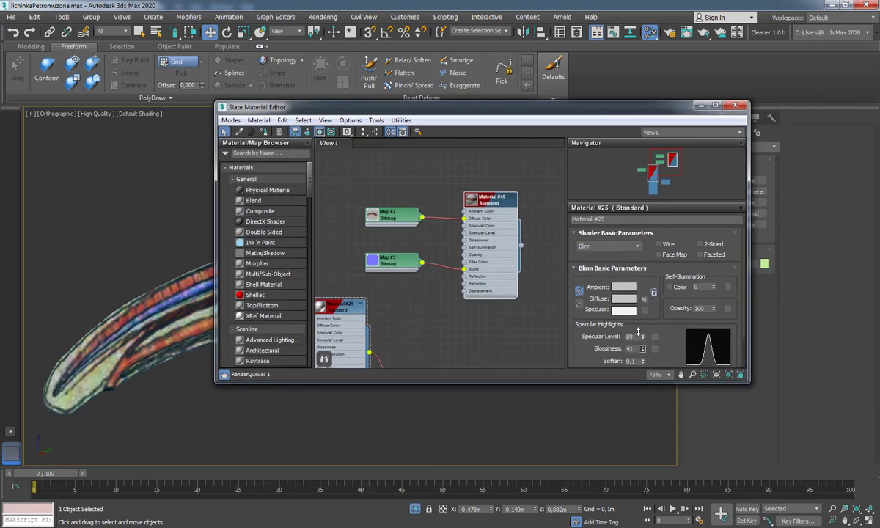
pyautogui.moveTo(456, 110); pyautogui.dragTo(544, 127)
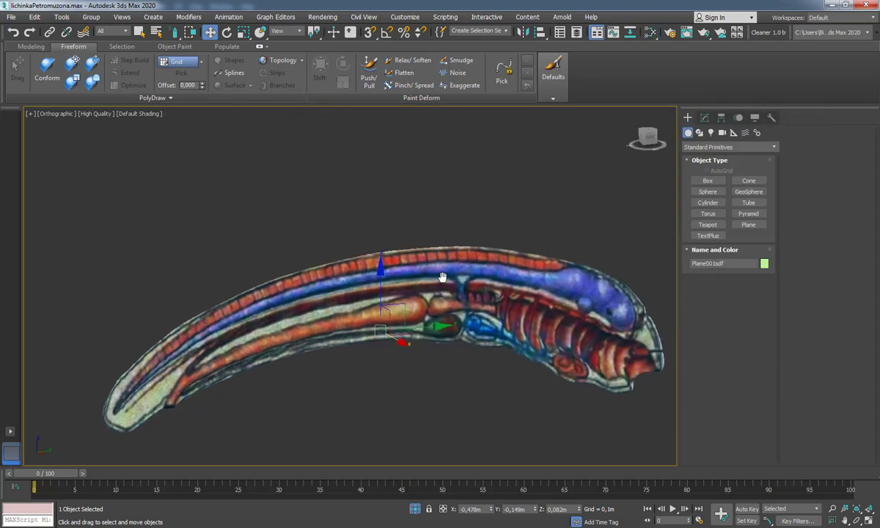
pyautogui.moveTo(410, 279)
pyautogui.keyDown('alt'); pyautogui.mouseDown(button='middle')
pyautogui.moveTo(453, 264)
pyautogui.moveTo(408, 258)
pyautogui.moveTo(485, 328)
pyautogui.mouseUp(button='middle'); pyautogui.keyUp('alt')
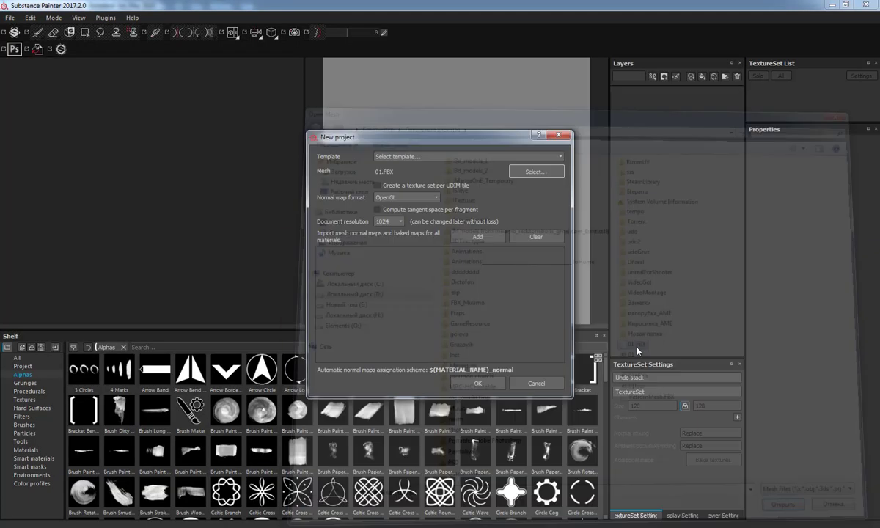
# - Bake Material_49's mesh maps from TextureSet Settings after choosing a bake output size
pyautogui.keyDown('alt'); pyautogui.moveTo(248, 216); pyautogui.dragTo(167, 213); pyautogui.keyUp('alt')
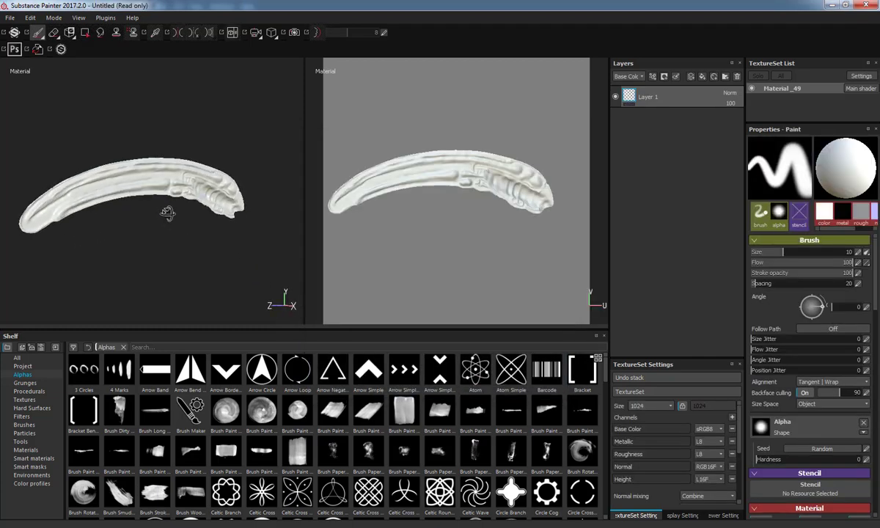
pyautogui.scroll(-5, 675, 440)
pyautogui.click(707, 463)
pyautogui.click(459, 121)
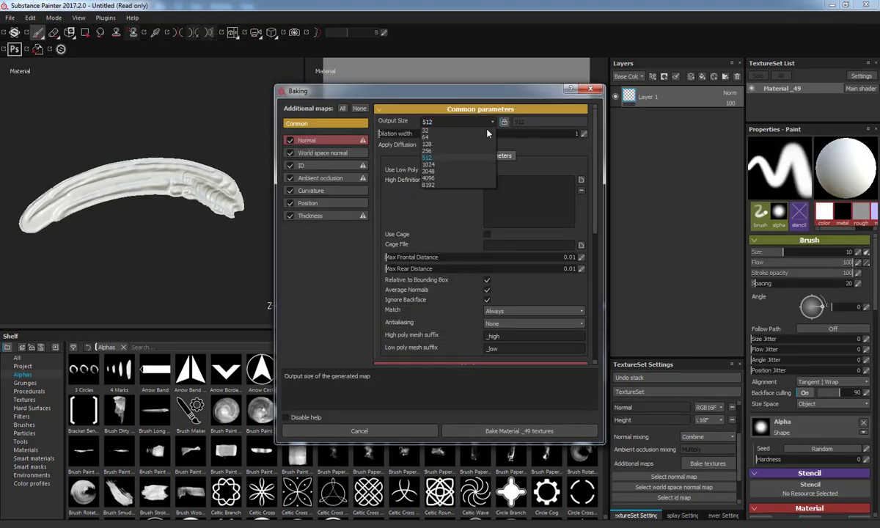
pyautogui.click(429, 171)
pyautogui.click(518, 430)
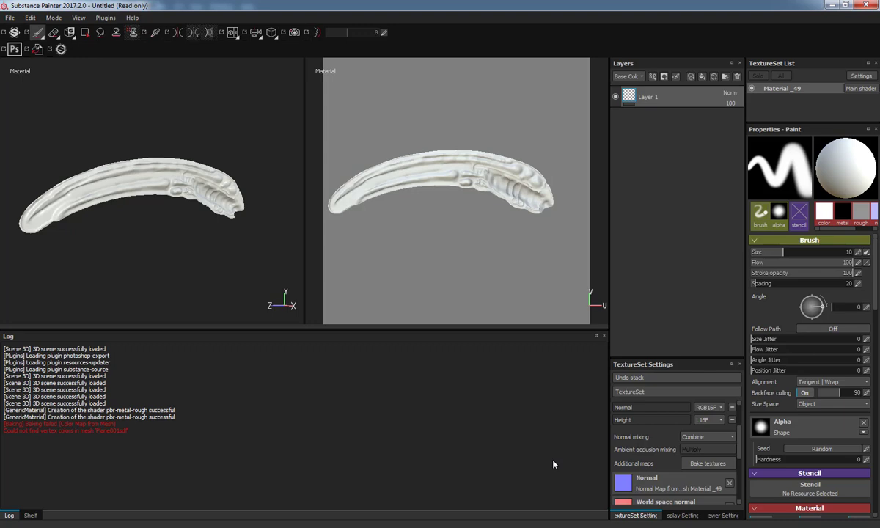
# - Layer Copper Red Bleached and Chrome Blue Tint smart materials on the larva, with Chrome set to Overlay
pyautogui.click(602, 337)
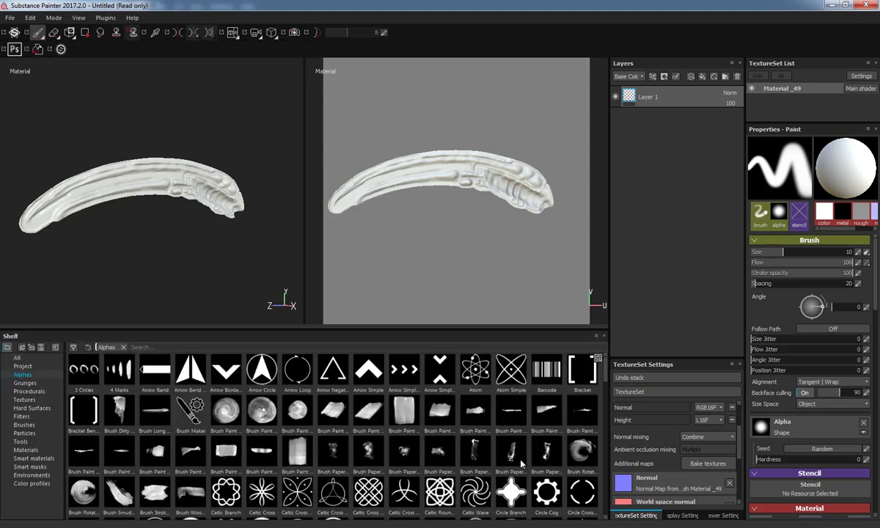
pyautogui.click(25, 426)
pyautogui.click(33, 459)
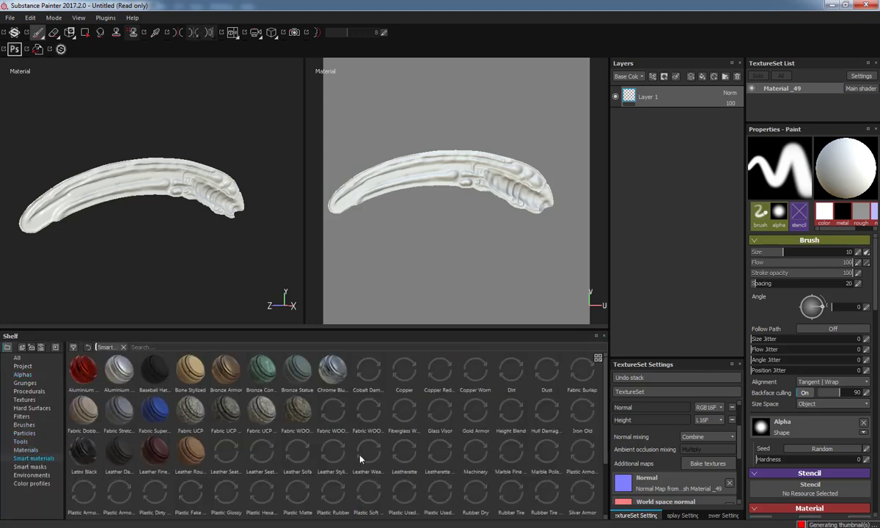
pyautogui.moveTo(439, 369); pyautogui.dragTo(629, 315)
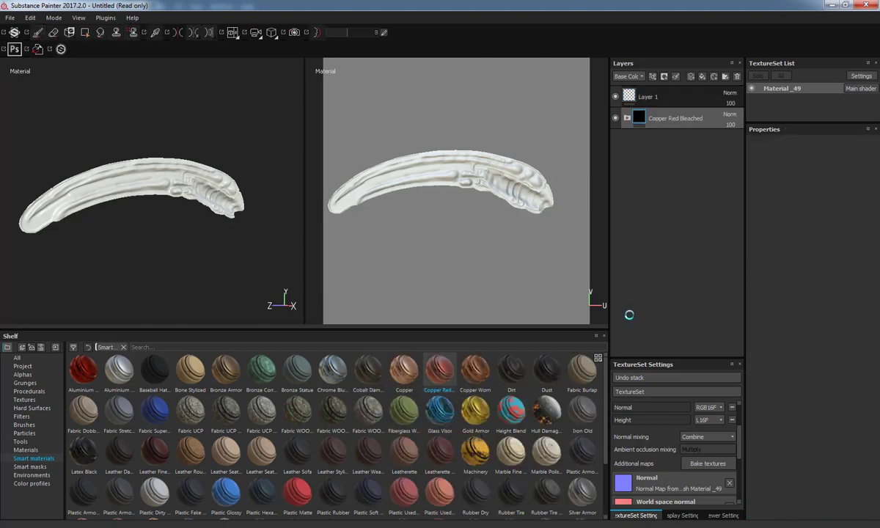
pyautogui.keyDown('alt'); pyautogui.moveTo(148, 240); pyautogui.dragTo(183, 247); pyautogui.keyUp('alt')
pyautogui.keyDown('alt'); pyautogui.moveTo(182, 247); pyautogui.dragTo(168, 203, button='right'); pyautogui.keyUp('alt')
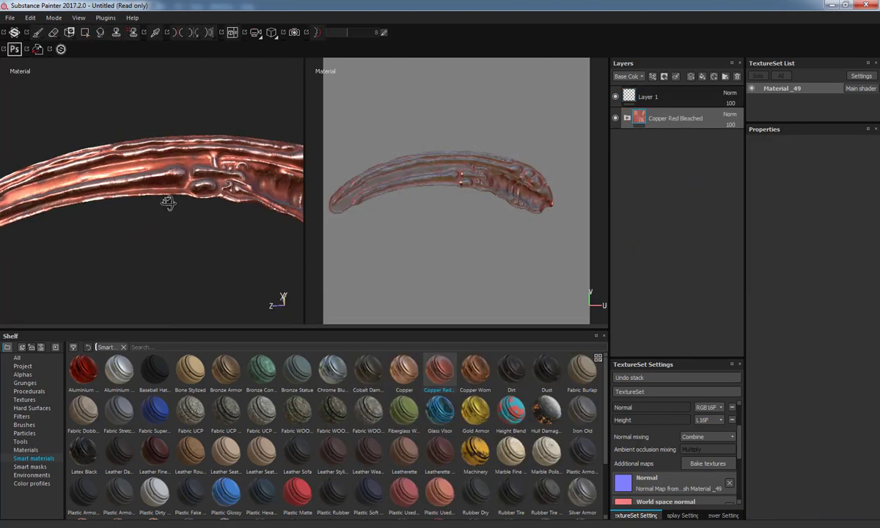
pyautogui.keyDown('alt'); pyautogui.moveTo(168, 203); pyautogui.dragTo(389, 316); pyautogui.keyUp('alt')
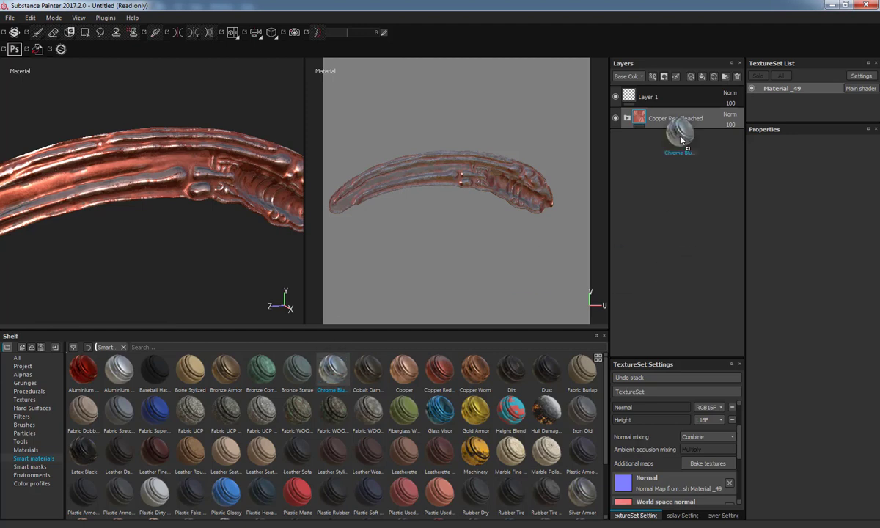
pyautogui.click(730, 93)
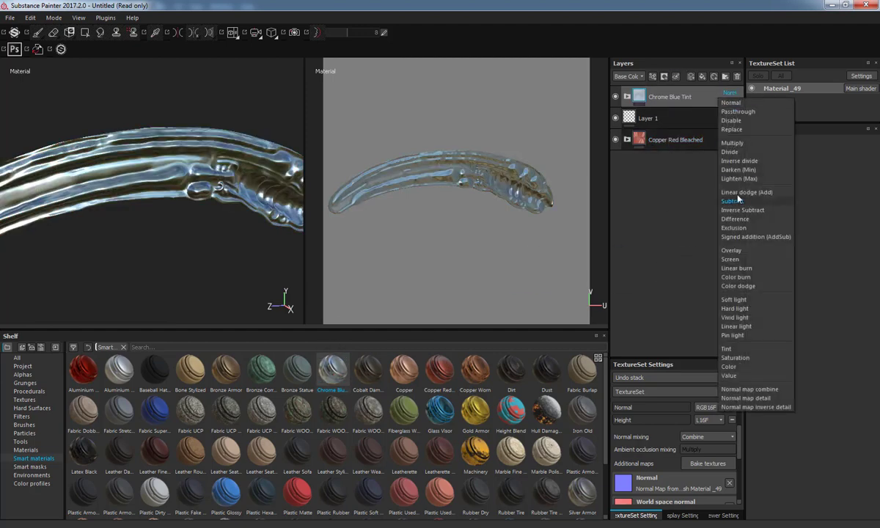
pyautogui.click(734, 251)
# - Export the texture maps, then select Material_49_Base_Color and Material_49_Mixed_AO in the export folder
pyautogui.click(9, 17)
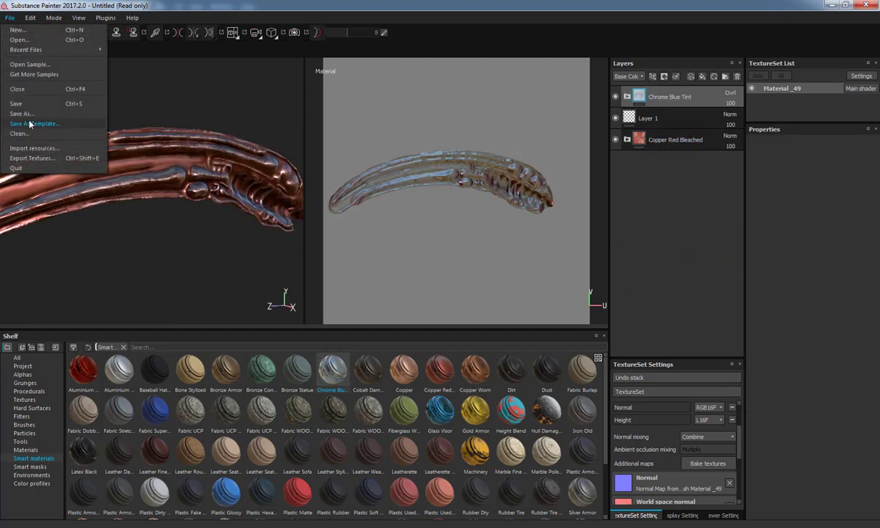
pyautogui.click(32, 158)
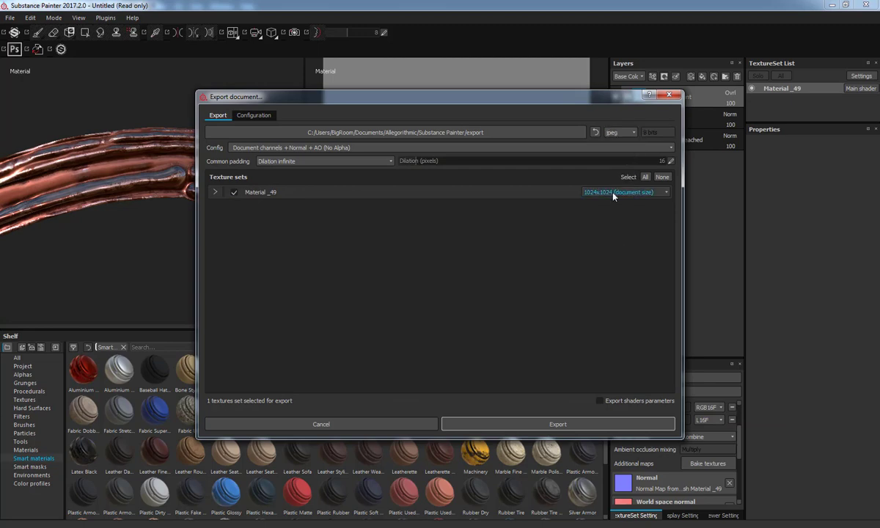
pyautogui.press('Return')
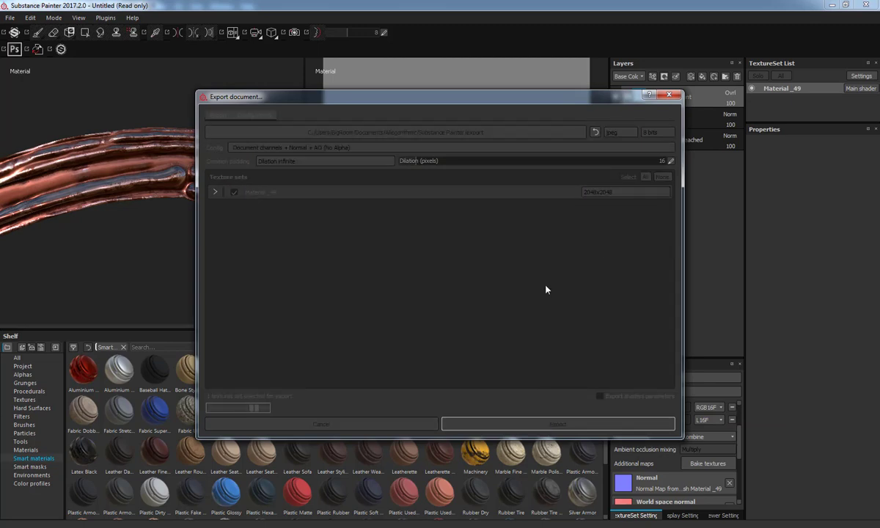
pyautogui.click(385, 262)
pyautogui.moveTo(655, 86); pyautogui.dragTo(377, 98)
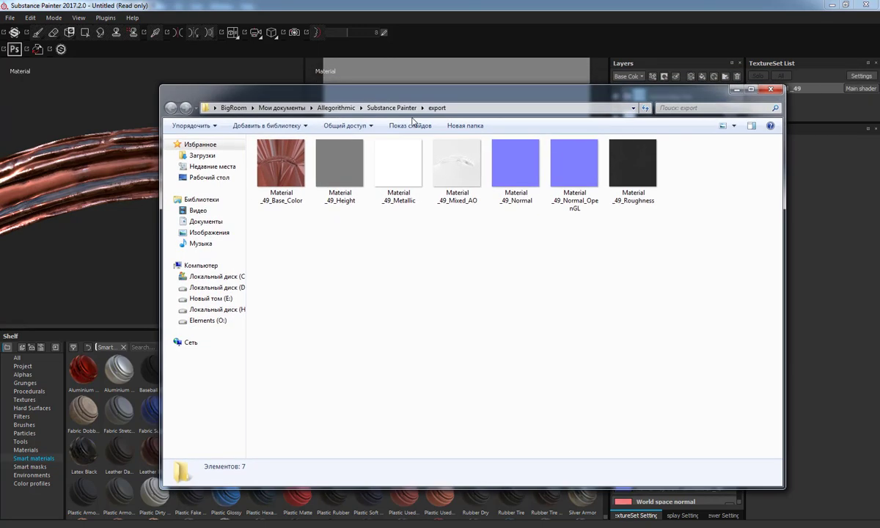
pyautogui.click(282, 171)
pyautogui.keyDown('ctrl'); pyautogui.click(436, 177); pyautogui.keyUp('ctrl')
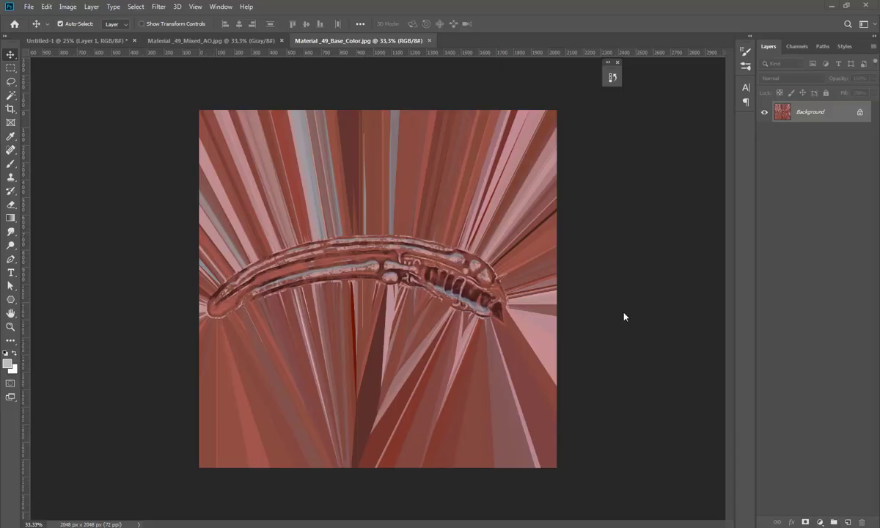
# - Place the base colour image into Untitled-1 as Layer 2 with Hard Light blending
pyautogui.moveTo(91, 49); pyautogui.dragTo(352, 268)
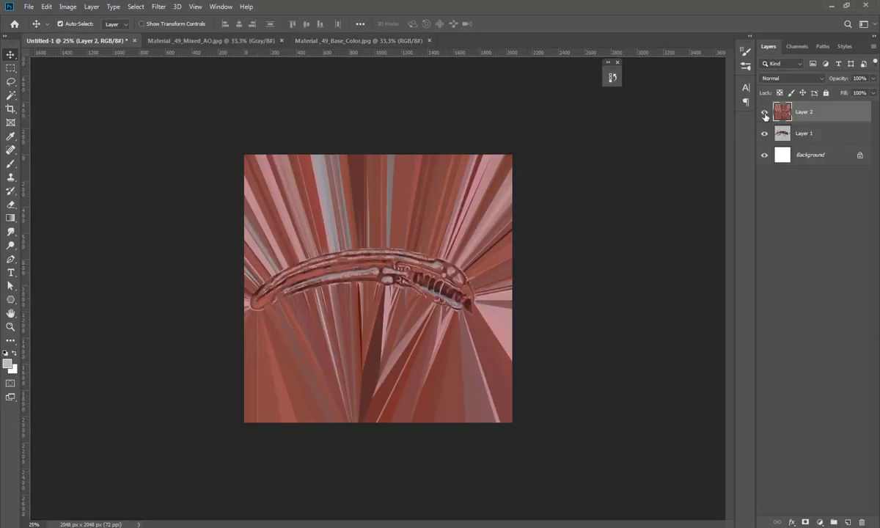
pyautogui.click(792, 77)
pyautogui.click(809, 103)
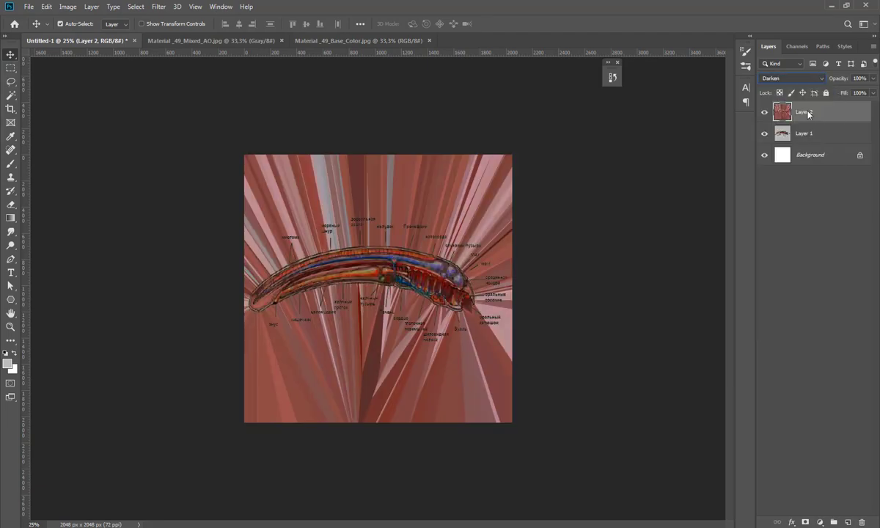
pyautogui.press('Down')
pyautogui.press('Down')
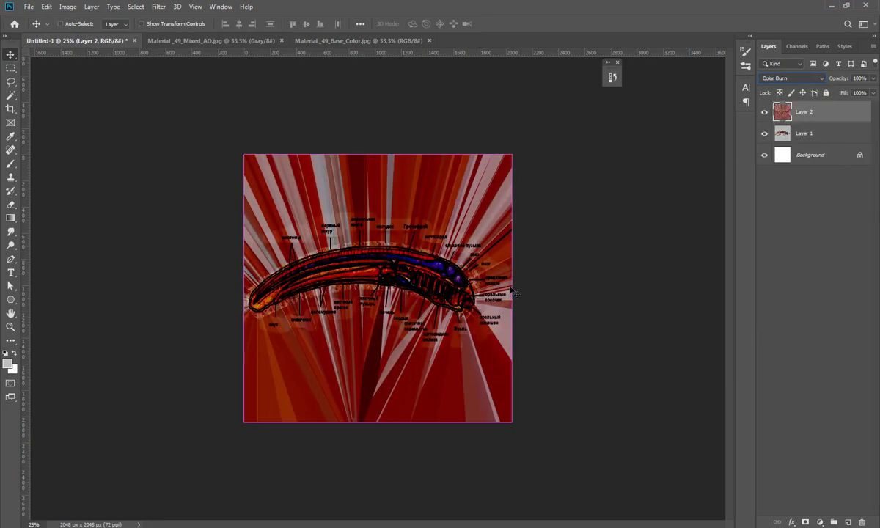
pyautogui.hotkey('ctrl', '+')
pyautogui.click(792, 78)
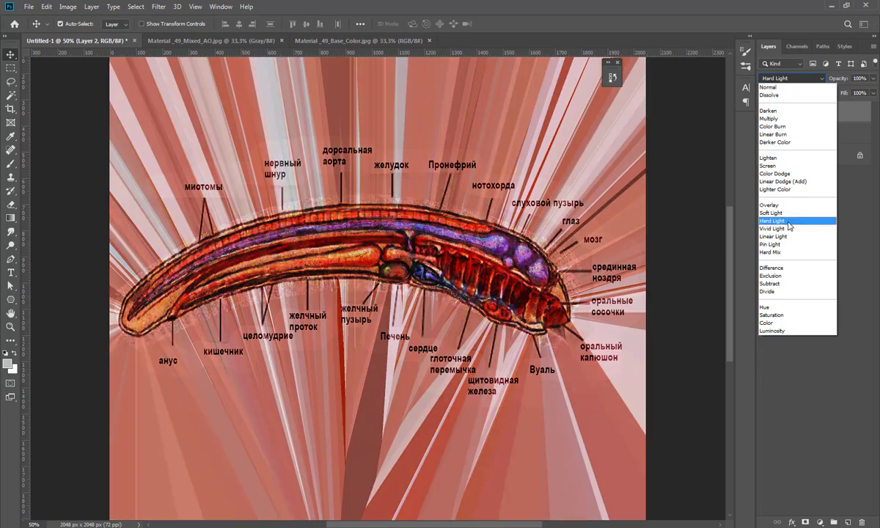
pyautogui.click(771, 220)
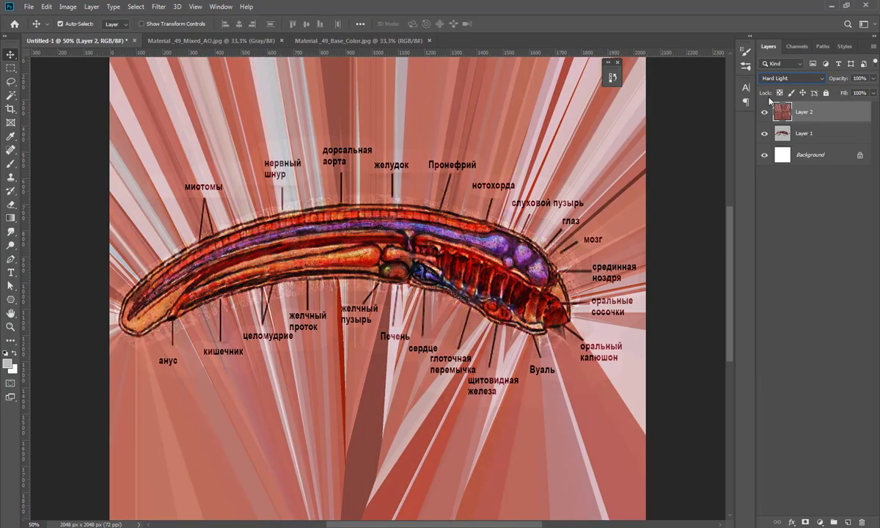
pyautogui.click(764, 111)
pyautogui.click(765, 113)
pyautogui.hotkey('ctrl', '-')
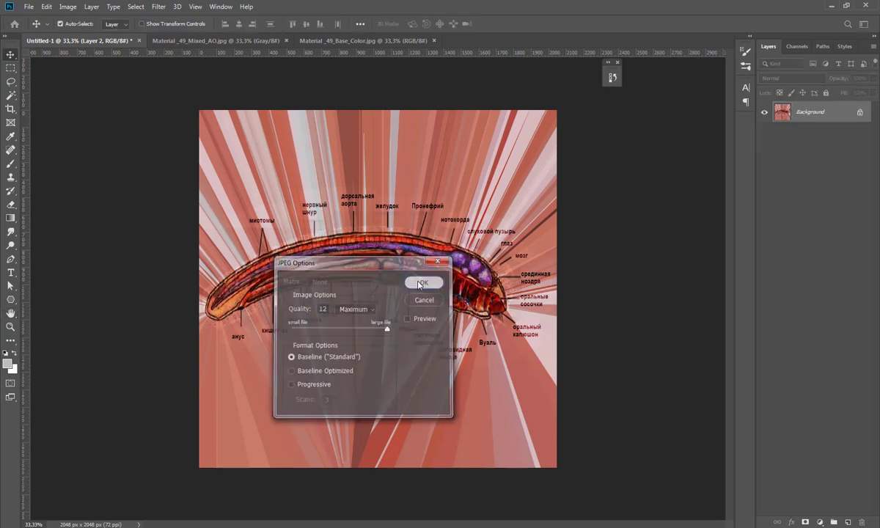
# - Add the Mixed_AO map as Layer 3 with Multiply blending
pyautogui.hotkey('ctrl', 'Tab')
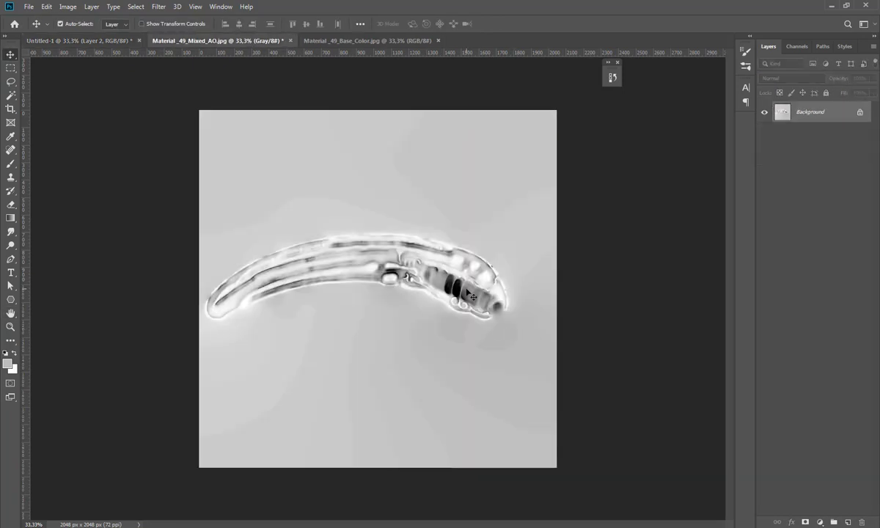
pyautogui.moveTo(518, 336); pyautogui.dragTo(365, 308)
pyautogui.click(804, 78)
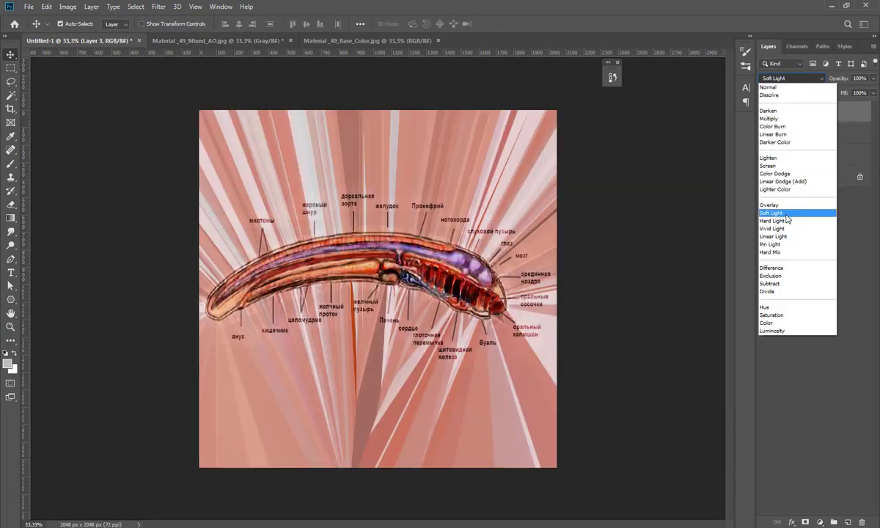
pyautogui.click(791, 119)
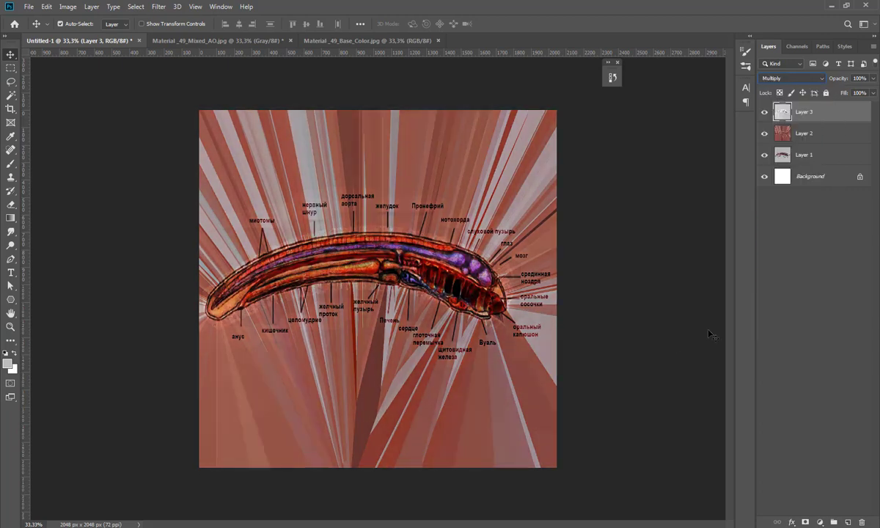
pyautogui.click(9, 68)
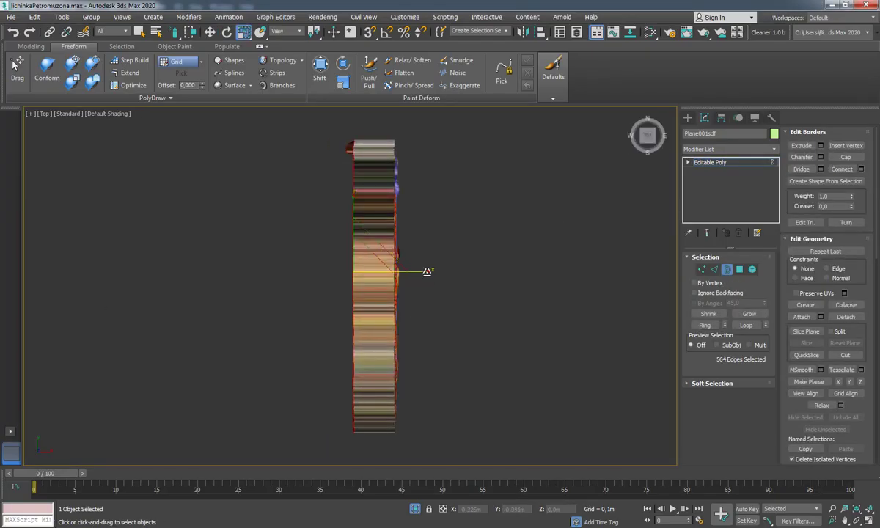
# - Show edges on the larva mesh and zoom in close to its border
pyautogui.keyDown('alt'); pyautogui.moveTo(361, 261); pyautogui.dragTo(352, 238, button='middle'); pyautogui.keyUp('alt')
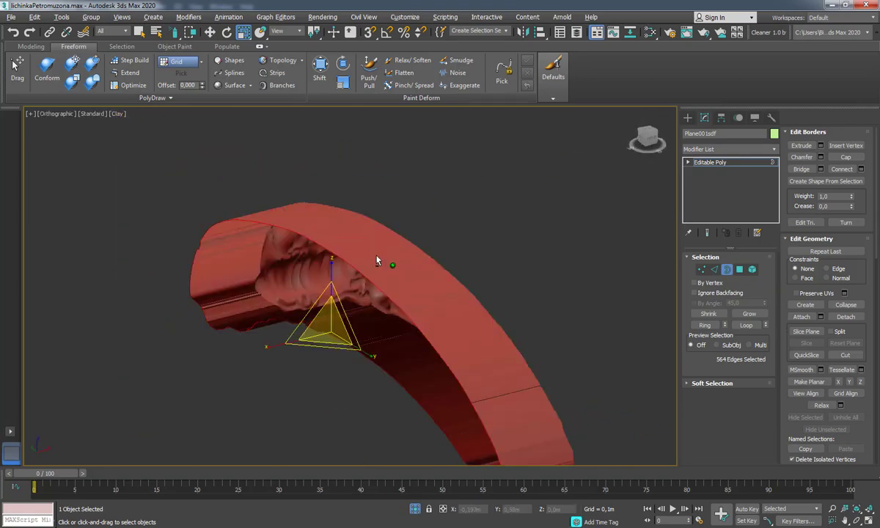
pyautogui.press('4')
pyautogui.moveTo(375, 324)
pyautogui.keyDown('alt'); pyautogui.mouseDown(button='middle')
pyautogui.moveTo(371, 319)
pyautogui.moveTo(407, 291)
pyautogui.moveTo(414, 318)
pyautogui.moveTo(444, 192)
pyautogui.mouseUp(button='middle'); pyautogui.keyUp('alt')
pyautogui.press('F4')
pyautogui.press('1')
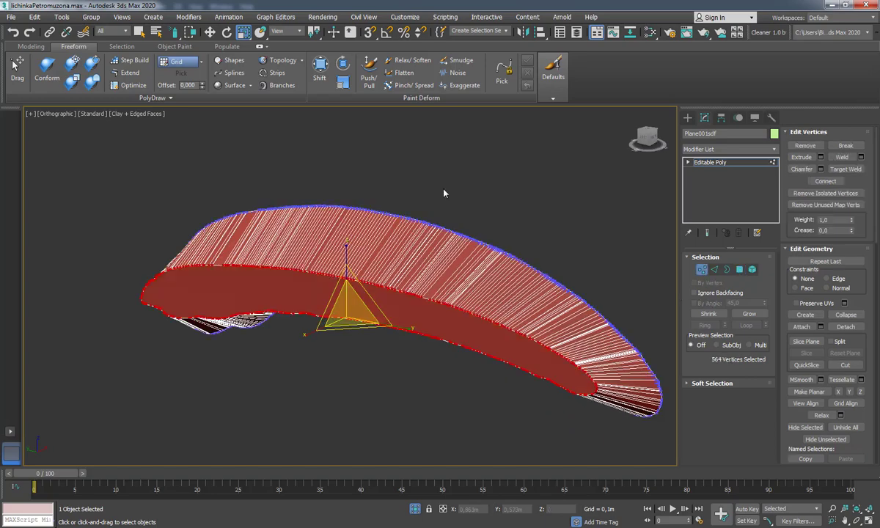
pyautogui.click(319, 69)
pyautogui.moveTo(263, 187)
pyautogui.keyDown('alt'); pyautogui.mouseDown(button='middle')
pyautogui.moveTo(367, 299)
pyautogui.moveTo(220, 327)
pyautogui.mouseUp(button='middle'); pyautogui.keyUp('alt')
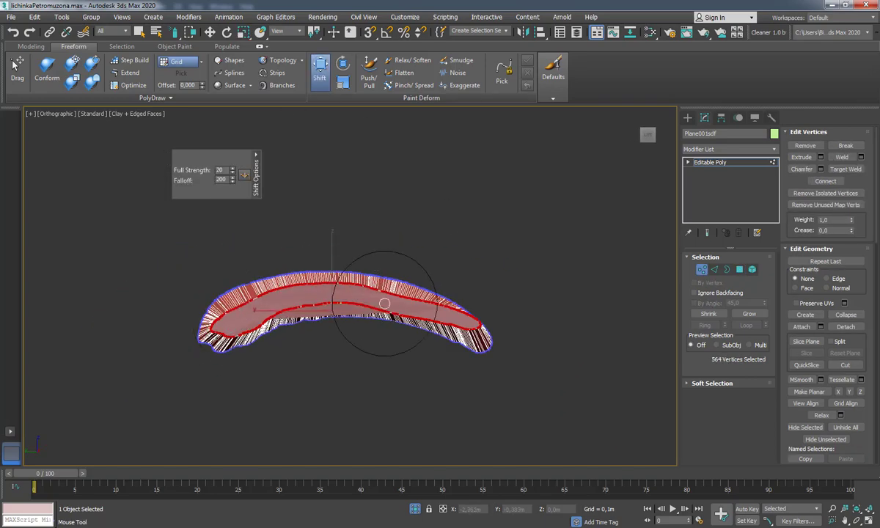
pyautogui.keyDown('alt'); pyautogui.moveTo(385, 303); pyautogui.dragTo(498, 330, button='middle'); pyautogui.keyUp('alt')
pyautogui.scroll(5, 359, 305)
pyautogui.moveTo(359, 305)
pyautogui.keyDown('alt'); pyautogui.mouseDown(button='middle')
pyautogui.moveTo(373, 281)
pyautogui.moveTo(292, 376)
pyautogui.moveTo(414, 399)
pyautogui.moveTo(230, 330)
pyautogui.moveTo(356, 363)
pyautogui.mouseUp(button='middle'); pyautogui.keyUp('alt')
# - Select two vertices on the larva's border
pyautogui.hotkey('alt', 'c')
pyautogui.scroll(5, 355, 364)
pyautogui.click(290, 380)
pyautogui.press('w')
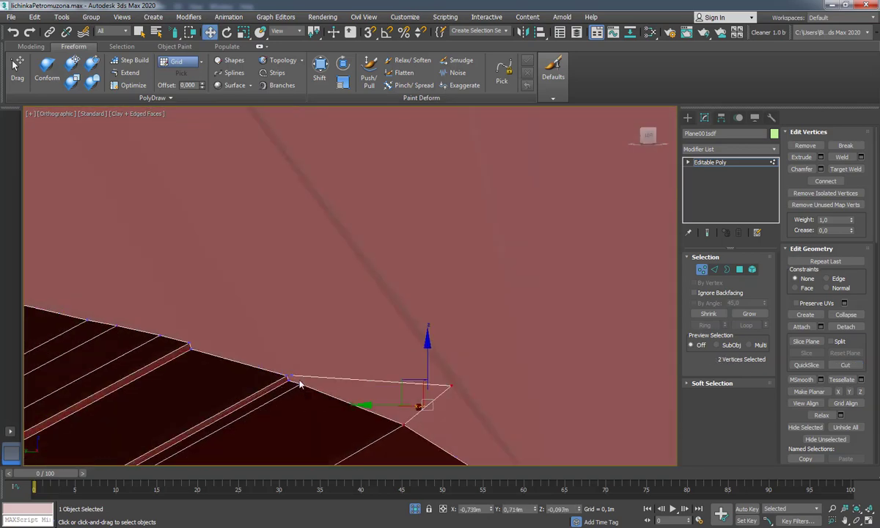
pyautogui.moveTo(300, 385)
pyautogui.keyDown('alt'); pyautogui.mouseDown(button='middle')
pyautogui.moveTo(210, 361)
pyautogui.moveTo(310, 387)
pyautogui.mouseUp(button='middle'); pyautogui.keyUp('alt')
pyautogui.moveTo(388, 395)
pyautogui.keyDown('alt'); pyautogui.mouseDown(button='middle')
pyautogui.moveTo(356, 393)
pyautogui.moveTo(311, 337)
pyautogui.moveTo(400, 294)
pyautogui.moveTo(361, 329)
pyautogui.moveTo(200, 390)
pyautogui.mouseUp(button='middle'); pyautogui.keyUp('alt')
pyautogui.scroll(-5, 311, 337)
# - Make several QuickSlice cuts across the side faces and red band of the larva
pyautogui.press('4')
pyautogui.rightClick(345, 311)
pyautogui.click(315, 343)
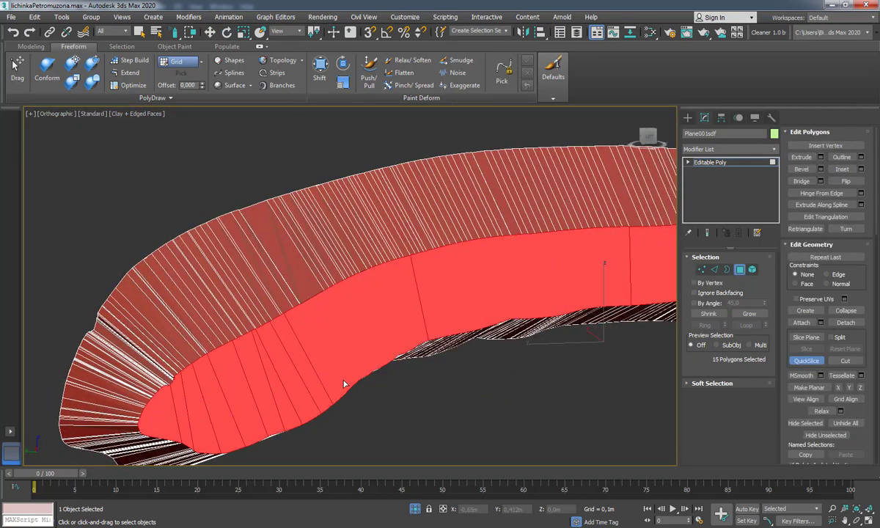
pyautogui.click(434, 282)
pyautogui.keyDown('alt'); pyautogui.moveTo(433, 282); pyautogui.dragTo(311, 321, button='middle'); pyautogui.keyUp('alt')
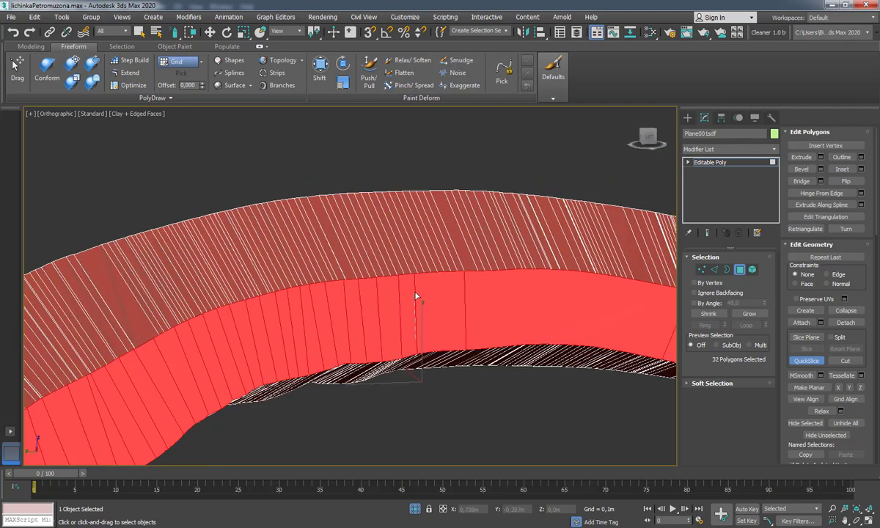
pyautogui.click(456, 342)
pyautogui.keyDown('alt'); pyautogui.moveTo(456, 341); pyautogui.dragTo(326, 342, button='middle'); pyautogui.keyUp('alt')
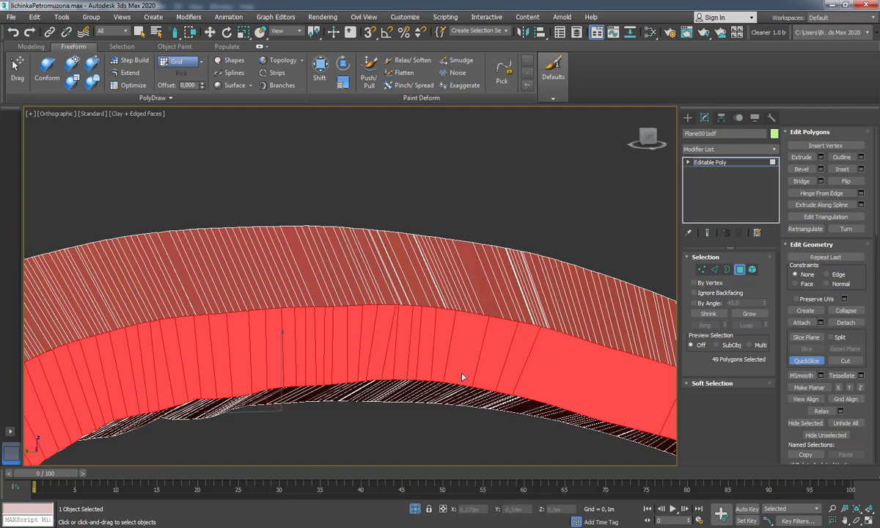
pyautogui.click(510, 386)
pyautogui.keyDown('alt'); pyautogui.moveTo(509, 386); pyautogui.dragTo(503, 413, button='middle'); pyautogui.keyUp('alt')
pyautogui.click(553, 425)
pyautogui.keyDown('alt'); pyautogui.moveTo(554, 425); pyautogui.dragTo(460, 374, button='middle'); pyautogui.keyUp('alt')
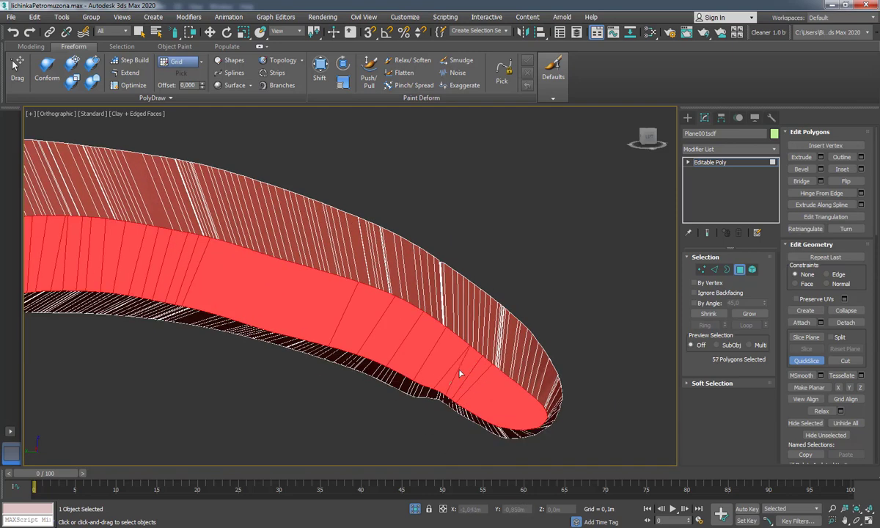
pyautogui.click(347, 347)
pyautogui.keyDown('alt'); pyautogui.moveTo(347, 347); pyautogui.dragTo(309, 309, button='middle'); pyautogui.keyUp('alt')
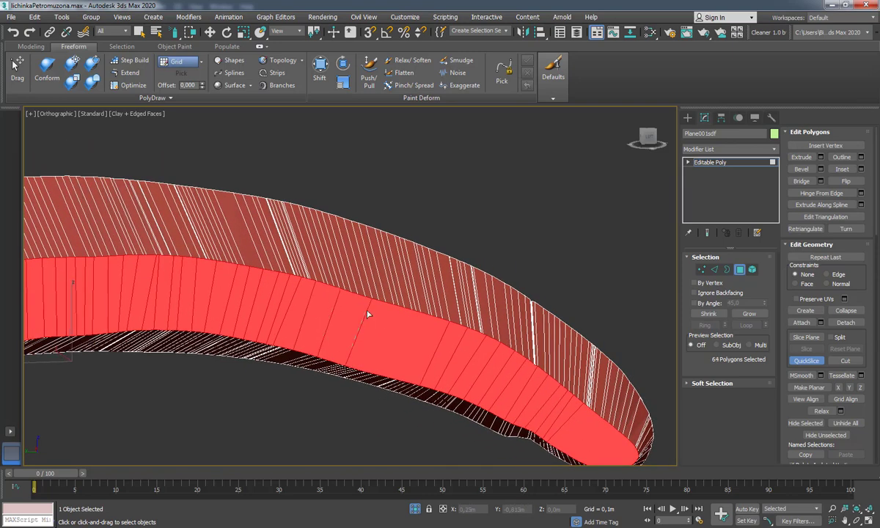
pyautogui.click(414, 369)
pyautogui.keyDown('alt'); pyautogui.moveTo(415, 369); pyautogui.dragTo(415, 358, button='middle'); pyautogui.keyUp('alt')
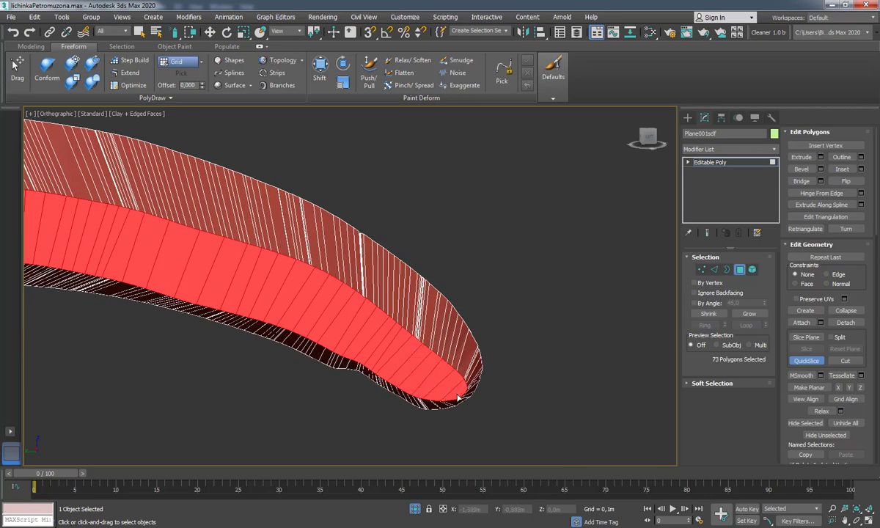
# - Select all the band's polygons in polygon mode
pyautogui.press('w')
pyautogui.scroll(-3, 459, 398)
pyautogui.press('2')
pyautogui.scroll(5, 448, 258)
pyautogui.scroll(-3, 448, 257)
pyautogui.moveTo(448, 257)
pyautogui.keyDown('alt'); pyautogui.mouseDown(button='middle')
pyautogui.moveTo(421, 294)
pyautogui.moveTo(356, 330)
pyautogui.mouseUp(button='middle'); pyautogui.keyUp('alt')
pyautogui.press('4')
pyautogui.hotkey('ctrl', 'a')
pyautogui.keyDown('alt'); pyautogui.moveTo(356, 400); pyautogui.dragTo(452, 225, button='middle'); pyautogui.keyUp('alt')
# - Detach the band polygons as Object001 and frame it in the view
pyautogui.rightClick(451, 226)
pyautogui.click(459, 283)
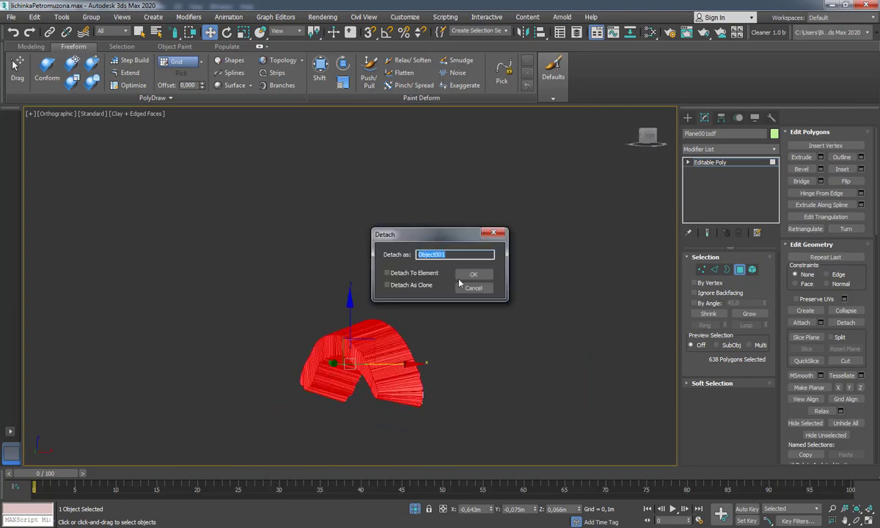
pyautogui.click(473, 274)
pyautogui.press('z')
pyautogui.moveTo(380, 291)
pyautogui.keyDown('alt'); pyautogui.mouseDown(button='middle')
pyautogui.moveTo(289, 290)
pyautogui.moveTo(466, 292)
pyautogui.mouseUp(button='middle'); pyautogui.keyUp('alt')
pyautogui.press('t')
pyautogui.press('3')
pyautogui.click(422, 337)
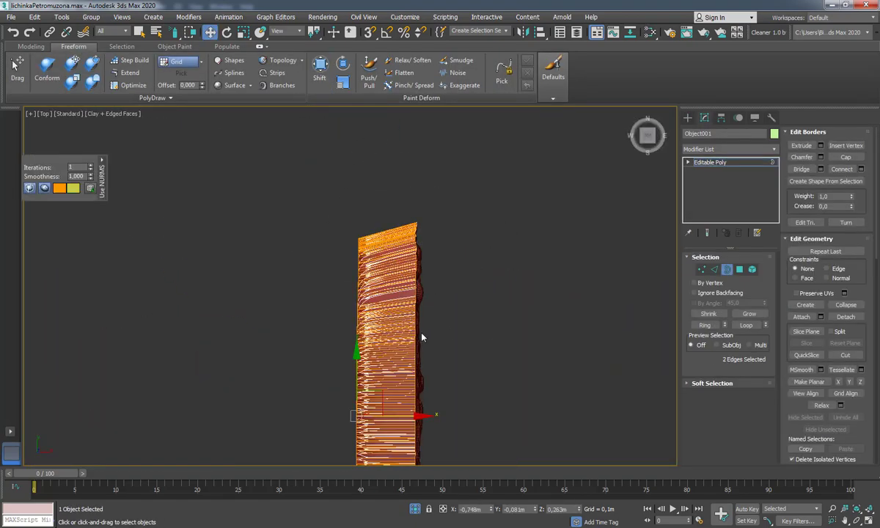
pyautogui.press('3')
pyautogui.keyDown('alt'); pyautogui.moveTo(436, 353); pyautogui.dragTo(448, 297, button='middle'); pyautogui.keyUp('alt')
pyautogui.press('z')
# - Select all of Object001's vertices and slim its outline with the Shift brush
pyautogui.click(31, 46)
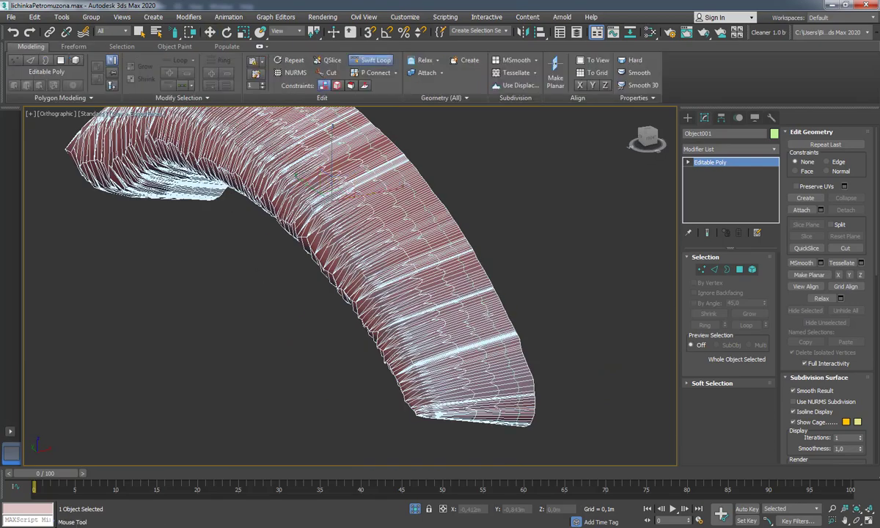
pyautogui.press('t')
pyautogui.press('3')
pyautogui.hotkey('ctrl', 'a')
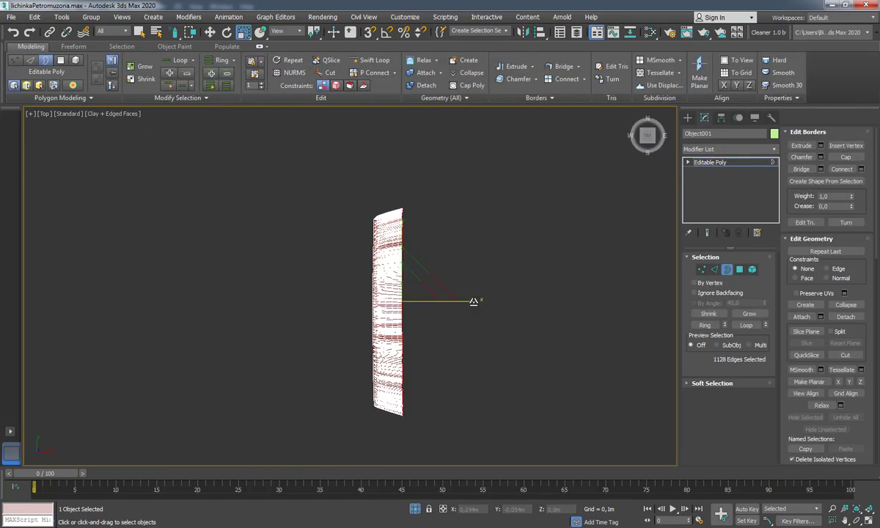
pyautogui.press('1')
pyautogui.hotkey('ctrl', 'a')
pyautogui.press('z')
pyautogui.click(74, 46)
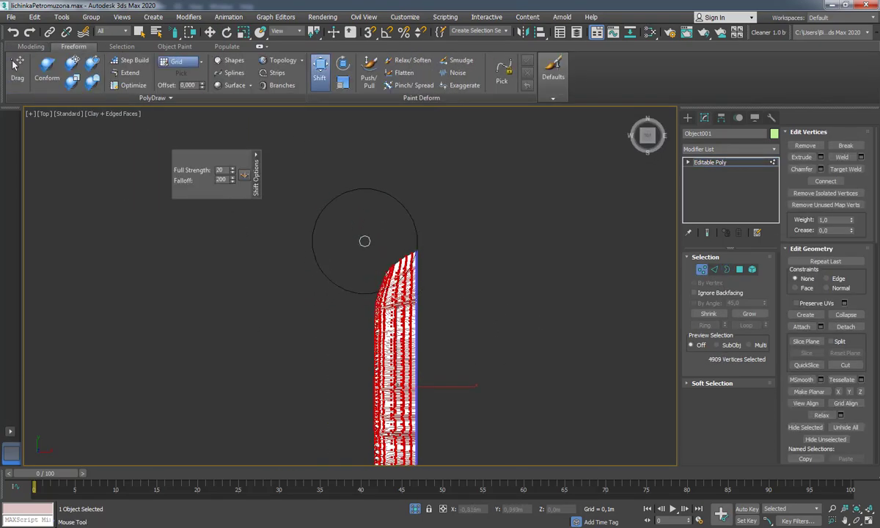
pyautogui.moveTo(365, 241)
pyautogui.mouseDown()
pyautogui.moveTo(374, 293)
pyautogui.moveTo(373, 269)
pyautogui.moveTo(340, 332)
pyautogui.mouseUp()
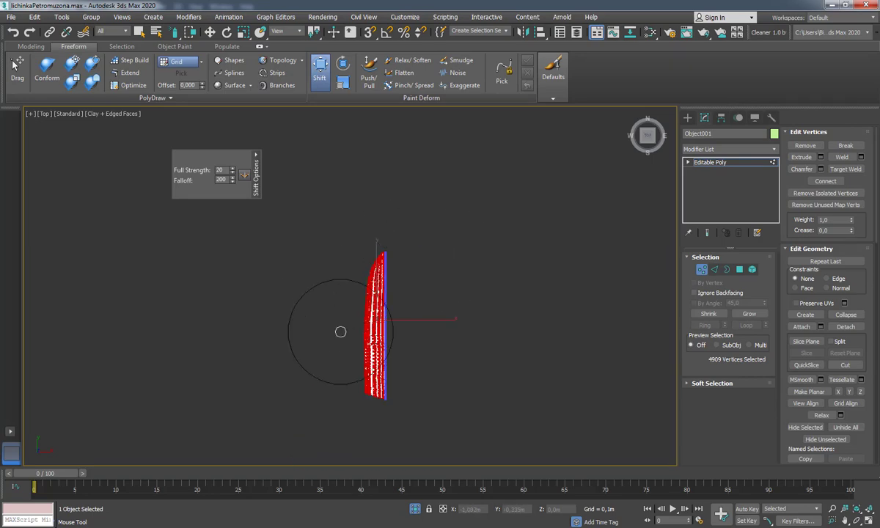
pyautogui.scroll(4, 340, 332)
pyautogui.moveTo(399, 393); pyautogui.dragTo(321, 286)
pyautogui.moveTo(399, 428); pyautogui.dragTo(351, 310)
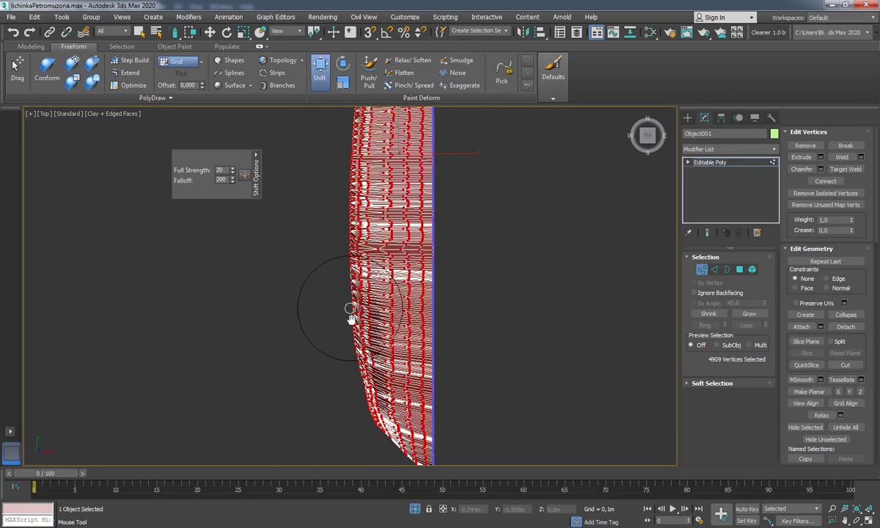
# - Refine Object001's outline further from the top view
pyautogui.scroll(-2, 351, 312)
pyautogui.press('w')
pyautogui.keyDown('alt'); pyautogui.moveTo(333, 363); pyautogui.dragTo(382, 383, button='middle'); pyautogui.keyUp('alt')
pyautogui.scroll(3, 382, 383)
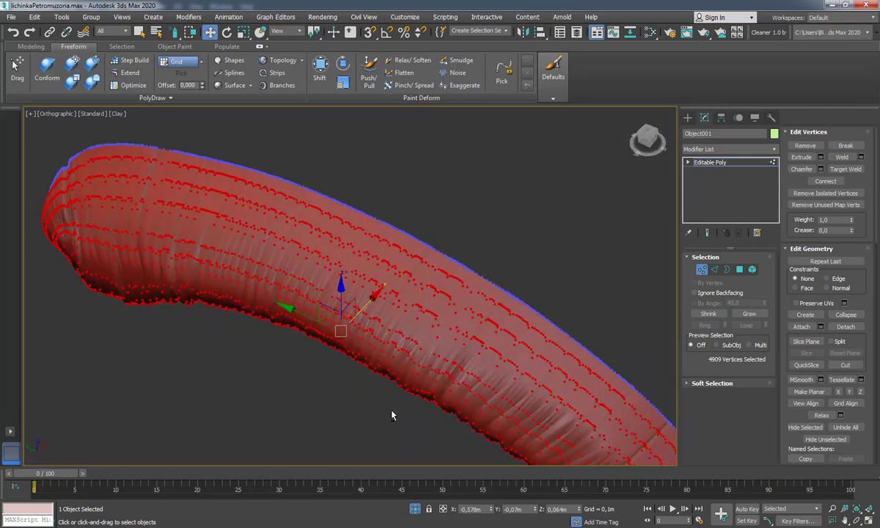
pyautogui.press('t')
pyautogui.moveTo(305, 271)
pyautogui.mouseDown()
pyautogui.moveTo(319, 403)
pyautogui.moveTo(315, 236)
pyautogui.mouseUp()
pyautogui.press('w')
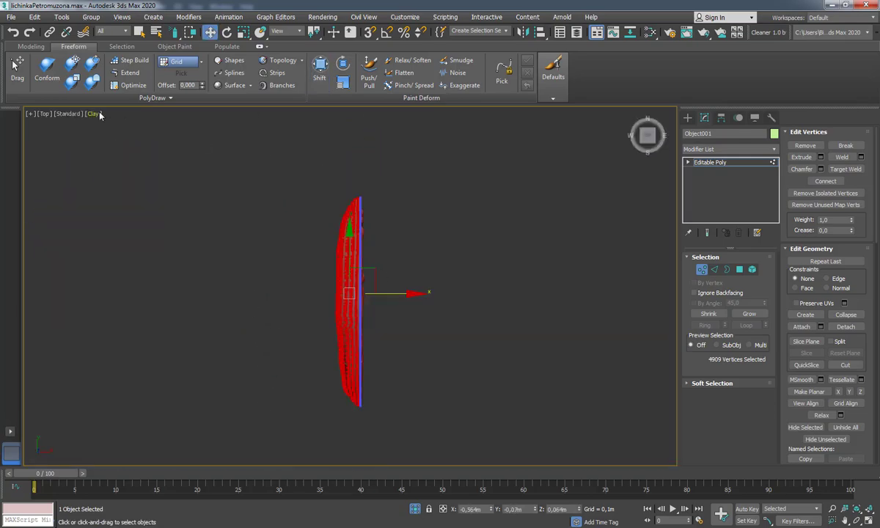
pyautogui.scroll(5, 352, 300)
pyautogui.keyDown('alt'); pyautogui.moveTo(407, 310); pyautogui.dragTo(469, 308, button='middle'); pyautogui.keyUp('alt')
# - Give Object001 a new Standard material: reddish-brown diffuse, Specular Level 82, Glossiness 28
pyautogui.press('m')
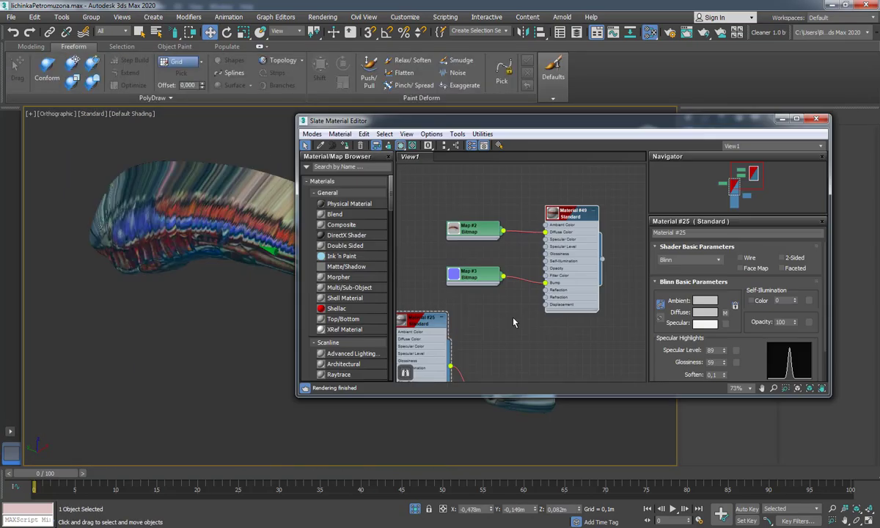
pyautogui.rightClick(513, 322)
pyautogui.click(388, 145)
pyautogui.click(705, 311)
pyautogui.click(395, 158)
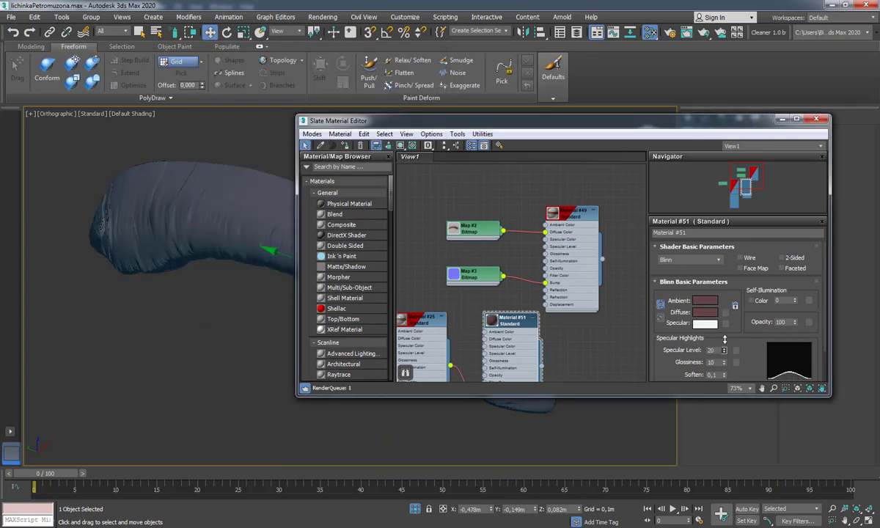
pyautogui.moveTo(723, 350); pyautogui.dragTo(724, 334)
pyautogui.moveTo(724, 361); pyautogui.dragTo(724, 353)
pyautogui.click(816, 119)
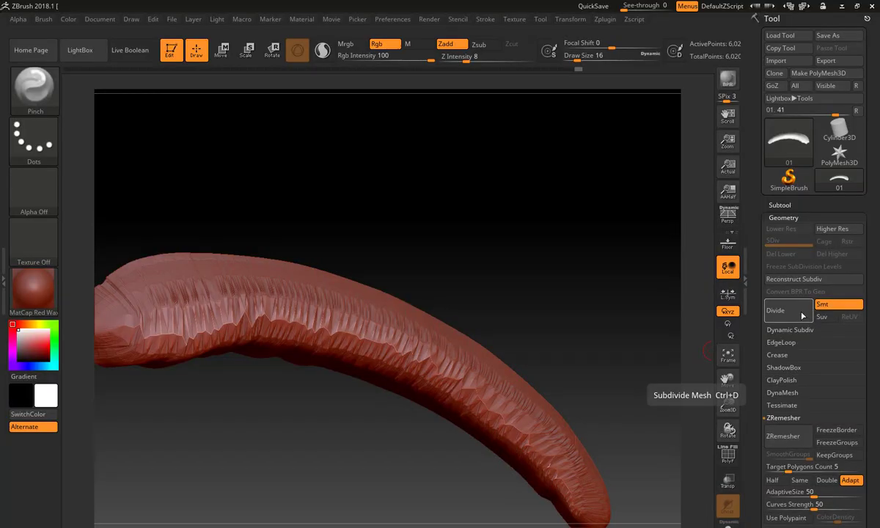
# - Divide the larva mesh repeatedly to SDiv 5, about 1.4 million polygons
pyautogui.click(803, 315)
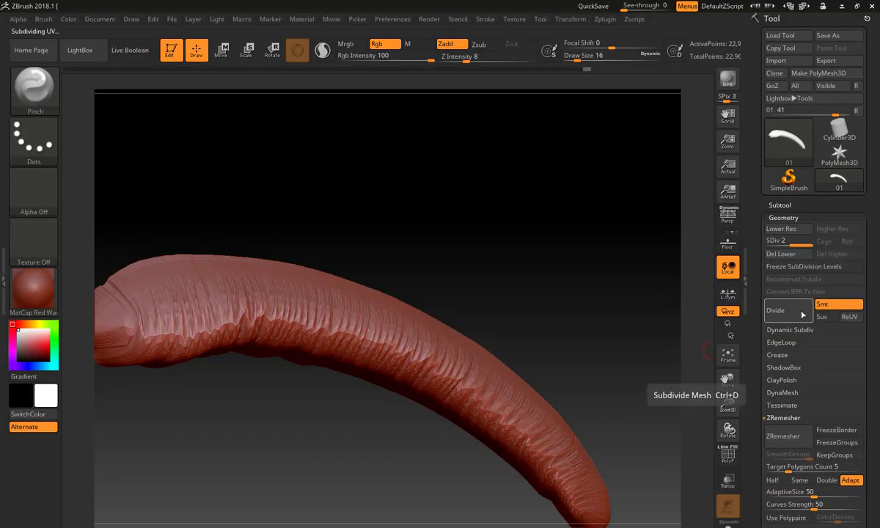
pyautogui.click(802, 314)
pyautogui.click(802, 314)
pyautogui.click(802, 313)
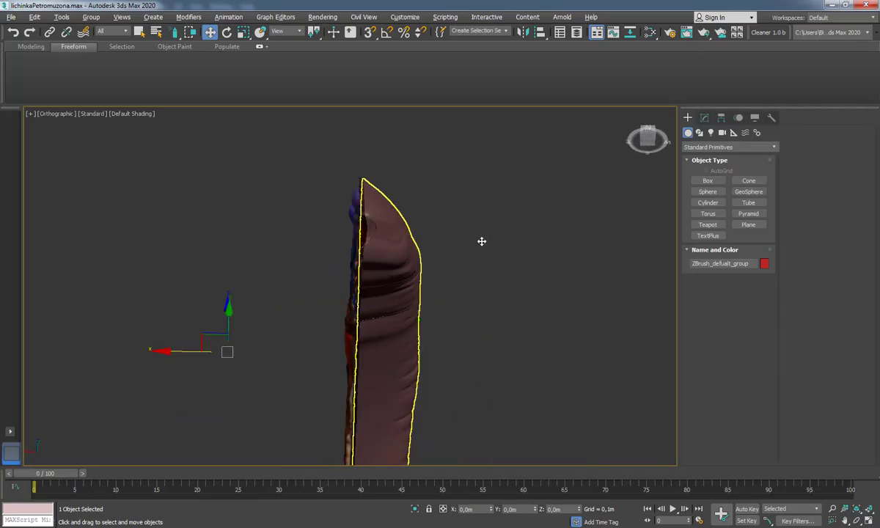
# - In top view with wireframe edges, inspect the open borders of the brown outer shell
pyautogui.keyDown('alt'); pyautogui.moveTo(481, 241); pyautogui.dragTo(639, 342, button='middle'); pyautogui.keyUp('alt')
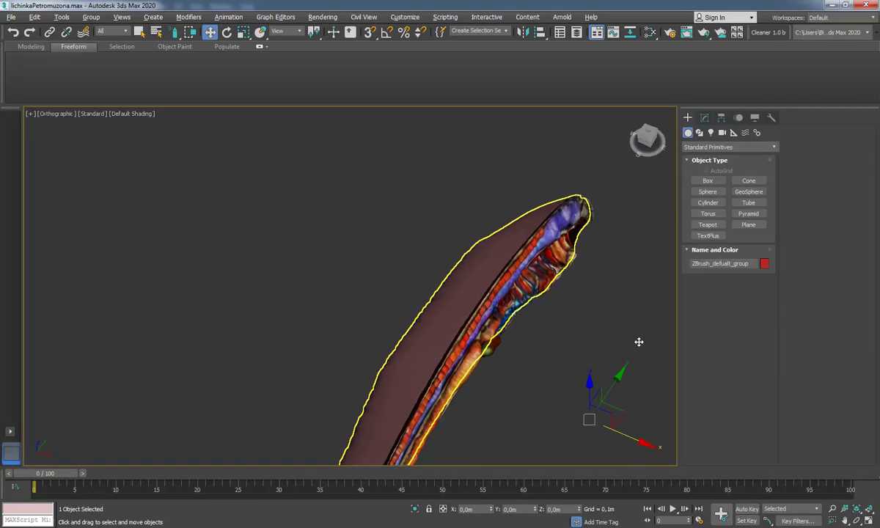
pyautogui.press('t')
pyautogui.scroll(2, 457, 316)
pyautogui.press('F4')
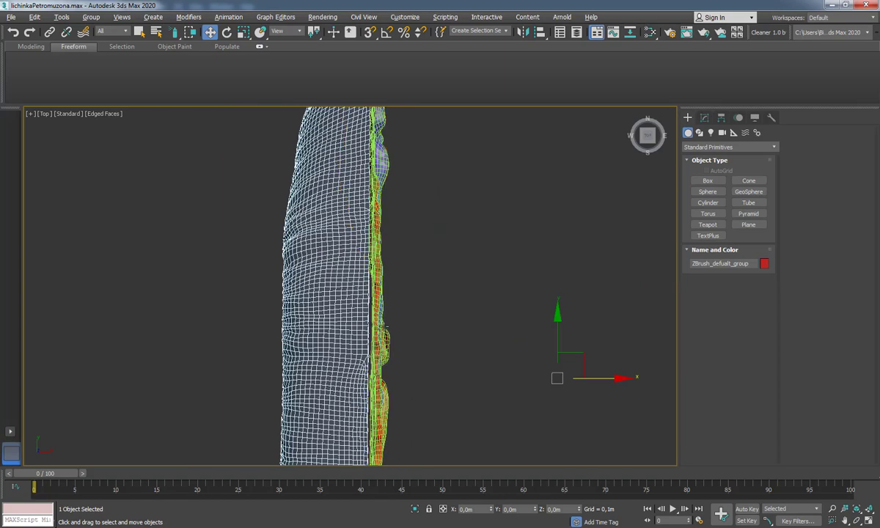
pyautogui.click(367, 322)
pyautogui.press('3')
pyautogui.keyDown('alt'); pyautogui.moveTo(410, 346); pyautogui.dragTo(380, 309, button='middle'); pyautogui.keyUp('alt')
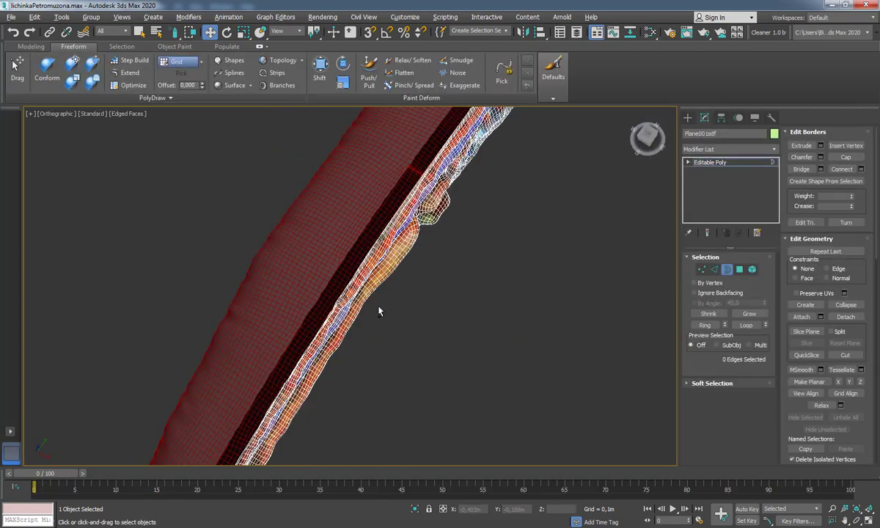
pyautogui.press('t')
pyautogui.scroll(3, 375, 302)
pyautogui.press('r')
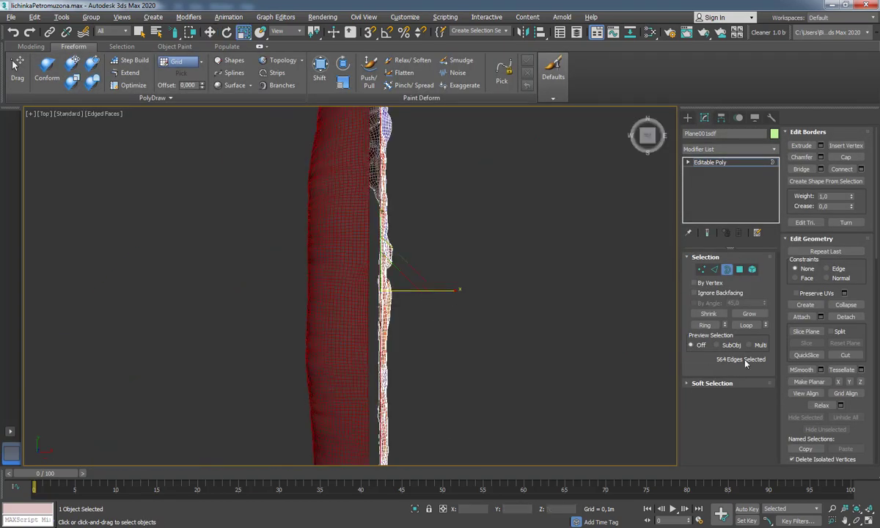
pyautogui.press('w')
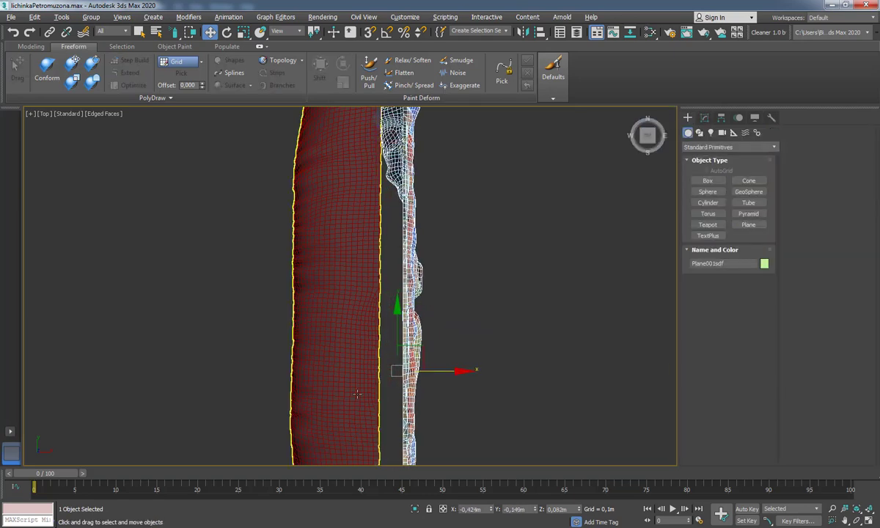
# - Convert the textured inner larva mesh to Editable Poly and orient the larva diagonally
pyautogui.click(345, 293)
pyautogui.click(714, 272)
pyautogui.click(726, 272)
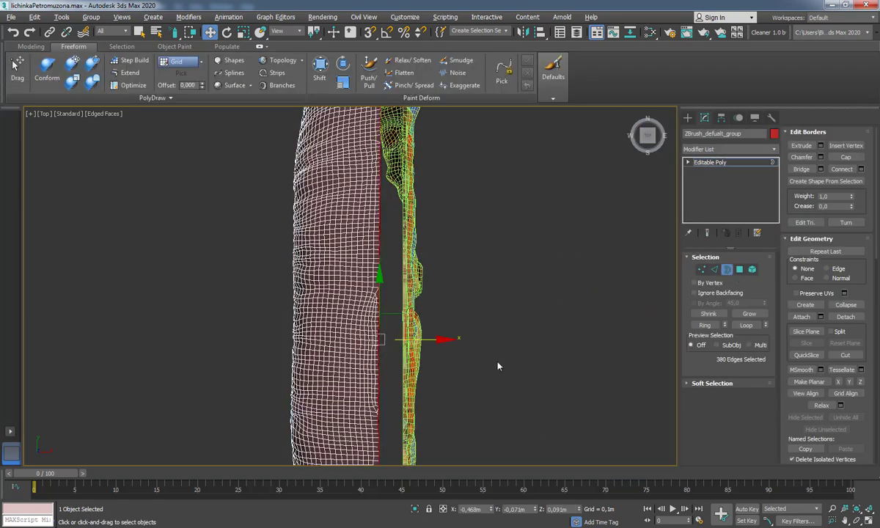
pyautogui.scroll(-3, 476, 356)
pyautogui.scroll(5, 403, 309)
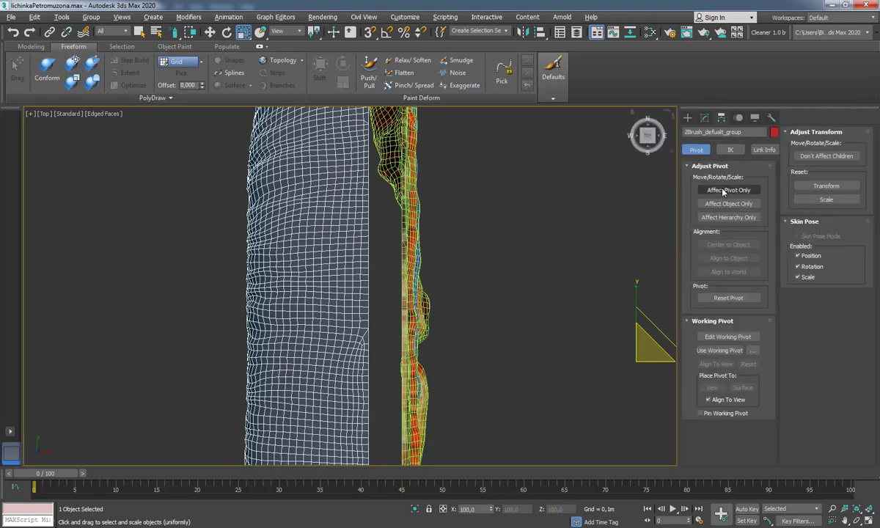
pyautogui.press('e')
pyautogui.rightClick(427, 338)
pyautogui.click(450, 344)
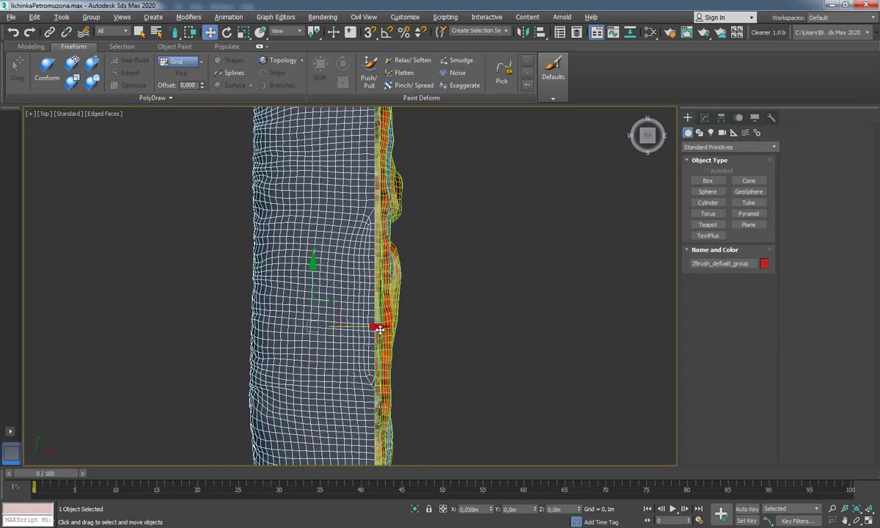
pyautogui.scroll(5, 371, 327)
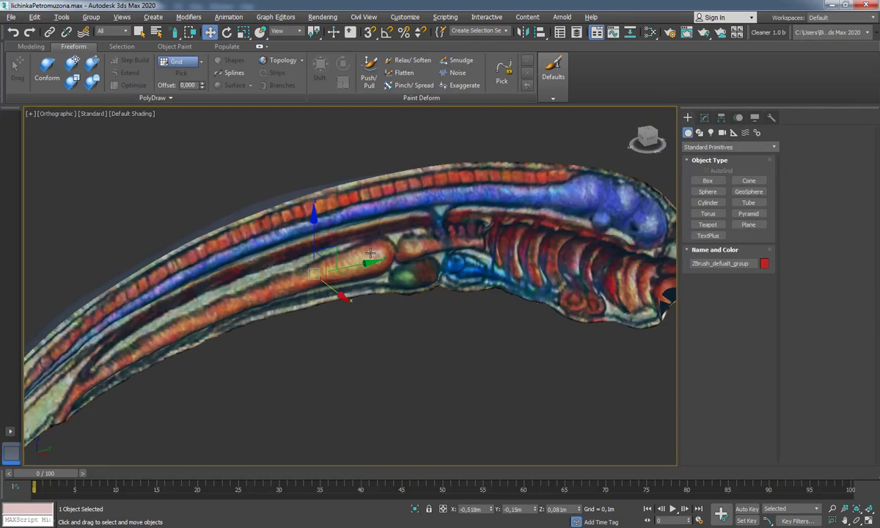
pyautogui.keyDown('alt'); pyautogui.moveTo(382, 323); pyautogui.dragTo(454, 380, button='middle'); pyautogui.keyUp('alt')
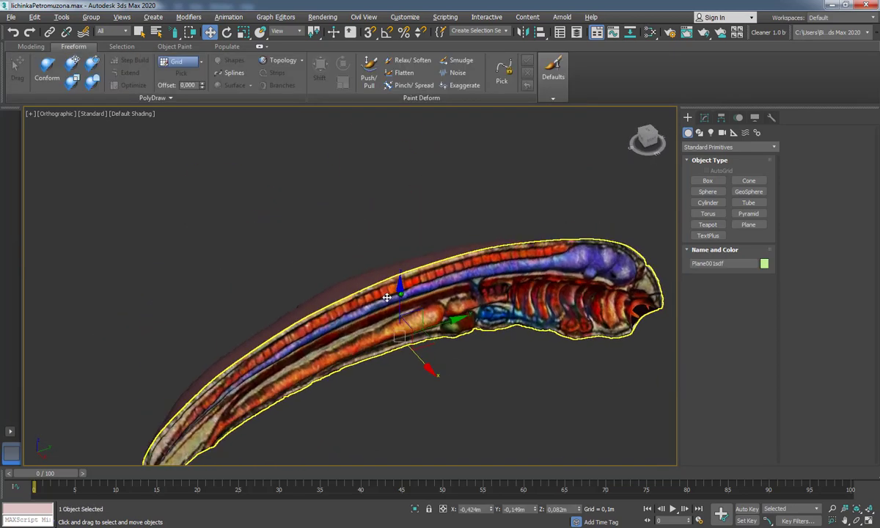
pyautogui.press('F4')
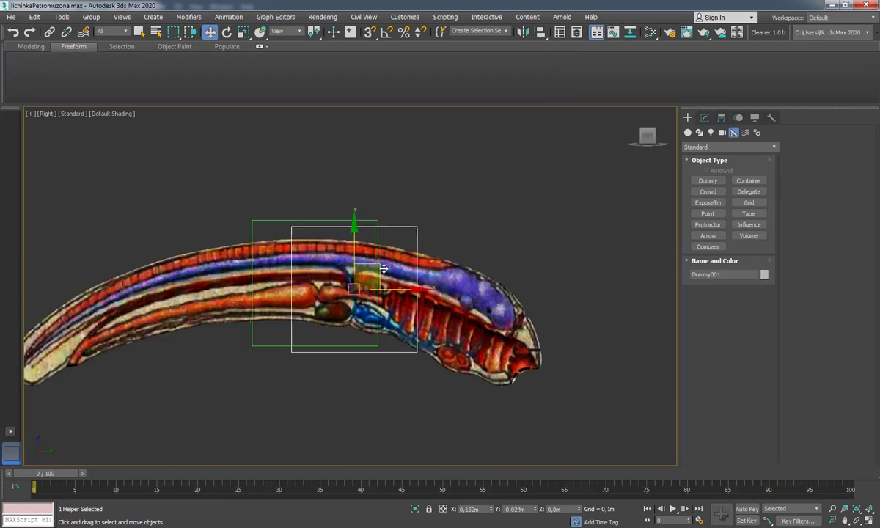
# - Shift-rotate clone the dummy helper into new copies along the larva toward the head
pyautogui.rightClick(397, 339)
pyautogui.click(410, 353)
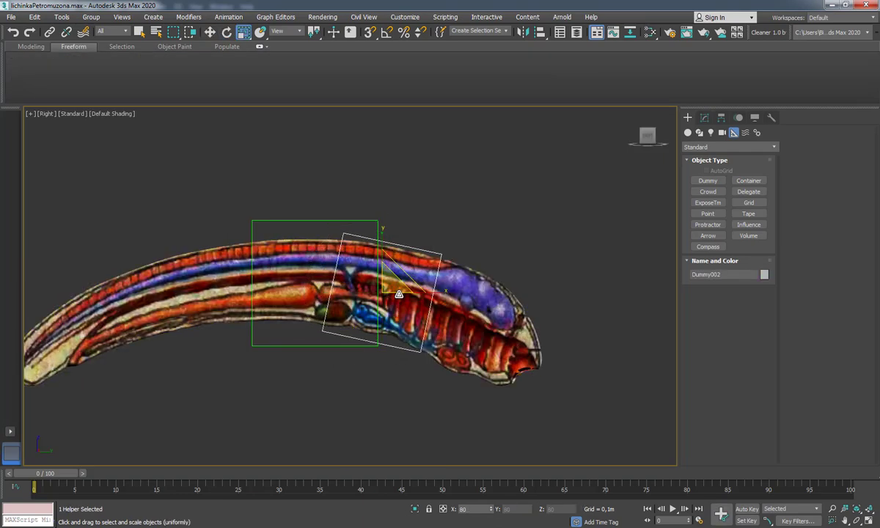
pyautogui.press('w')
pyautogui.scroll(5, 400, 286)
pyautogui.scroll(-3, 234, 240)
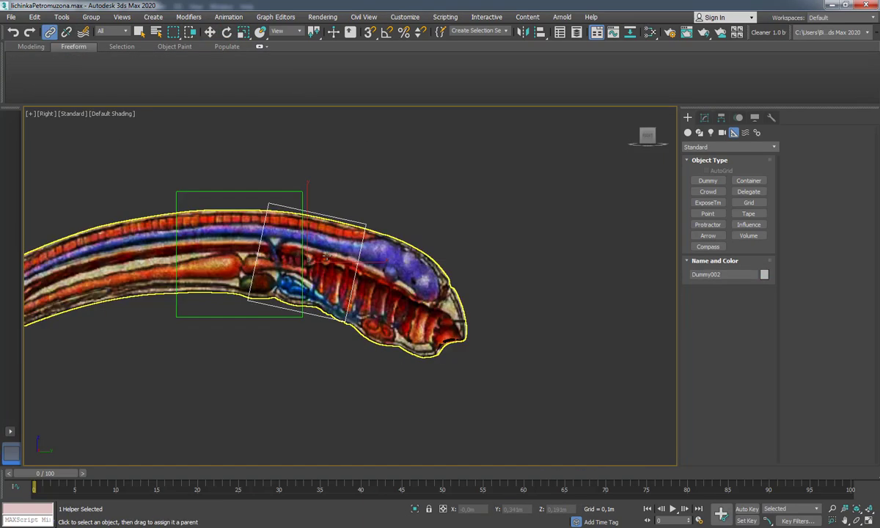
pyautogui.press('e')
pyautogui.moveTo(378, 283)
pyautogui.keyDown('shift'); pyautogui.mouseDown()
pyautogui.moveTo(424, 279)
pyautogui.moveTo(443, 314)
pyautogui.mouseUp(); pyautogui.keyUp('shift')
pyautogui.press('Return')
pyautogui.press('Return')
pyautogui.press('e')
pyautogui.press('w')
pyautogui.moveTo(492, 299)
pyautogui.mouseDown()
pyautogui.moveTo(470, 330)
pyautogui.moveTo(447, 321)
pyautogui.mouseUp()
pyautogui.press('r')
# - Clone a new dummy to the left of the others, toward the tail, and reposition it
pyautogui.click(261, 304)
pyautogui.moveTo(261, 318); pyautogui.dragTo(435, 333, button='middle')
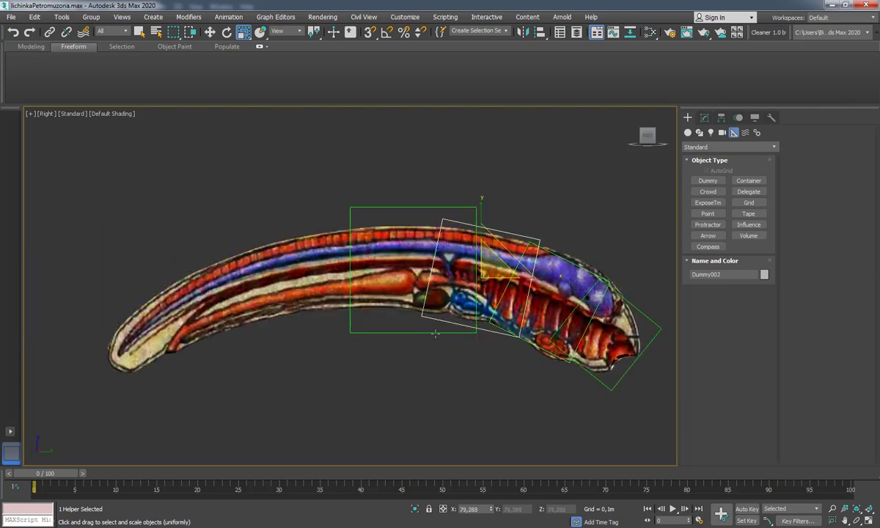
pyautogui.keyDown('shift'); pyautogui.moveTo(499, 256); pyautogui.dragTo(300, 261); pyautogui.keyUp('shift')
pyautogui.press('Return')
pyautogui.press('e')
pyautogui.rightClick(382, 276)
pyautogui.click(423, 299)
# - Rotate out another dummy copy further toward the tail and scale it to fit
pyautogui.rightClick(325, 353)
pyautogui.click(334, 371)
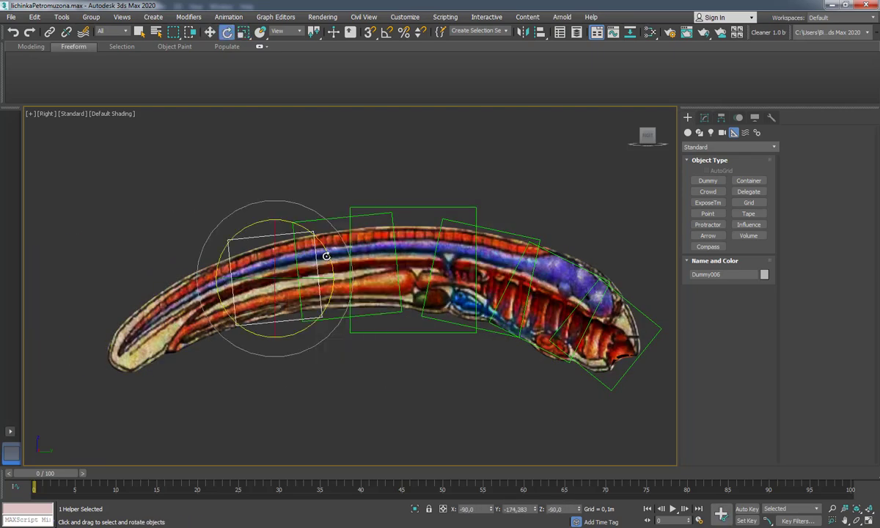
pyautogui.rightClick(294, 277)
pyautogui.click(309, 285)
pyautogui.press('Return')
pyautogui.press('e')
pyautogui.moveTo(275, 283)
pyautogui.keyDown('shift'); pyautogui.mouseDown()
pyautogui.moveTo(227, 293)
pyautogui.moveTo(136, 345)
pyautogui.mouseUp(); pyautogui.keyUp('shift')
pyautogui.press('r')
pyautogui.press('Return')
# - Add the final dummy copy at the tail tip, up to Dummy009, and select all dummies
pyautogui.press('e')
pyautogui.press('r')
pyautogui.press('w')
pyautogui.click(438, 316)
pyautogui.press('e')
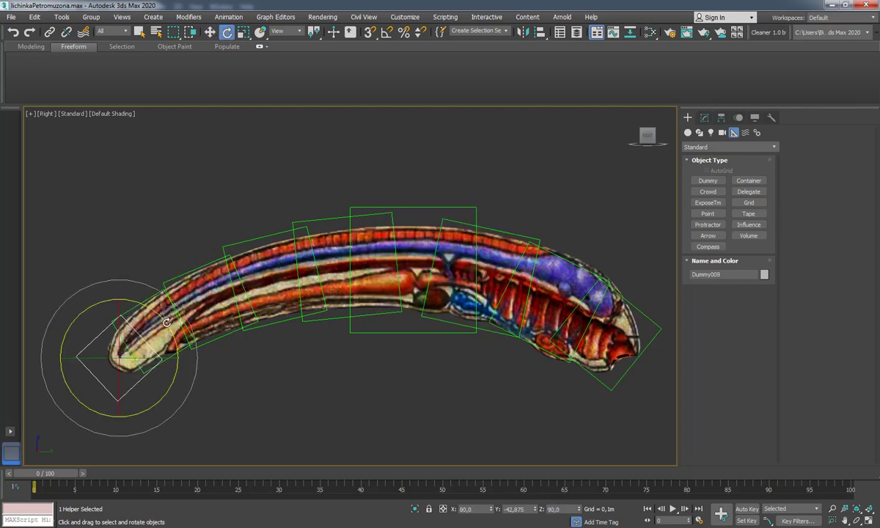
pyautogui.press('r')
pyautogui.press('w')
pyautogui.moveTo(323, 352)
pyautogui.keyDown('alt'); pyautogui.mouseDown(button='middle')
pyautogui.moveTo(294, 359)
pyautogui.moveTo(374, 349)
pyautogui.mouseUp(button='middle'); pyautogui.keyUp('alt')
pyautogui.hotkey('ctrl', 'a')
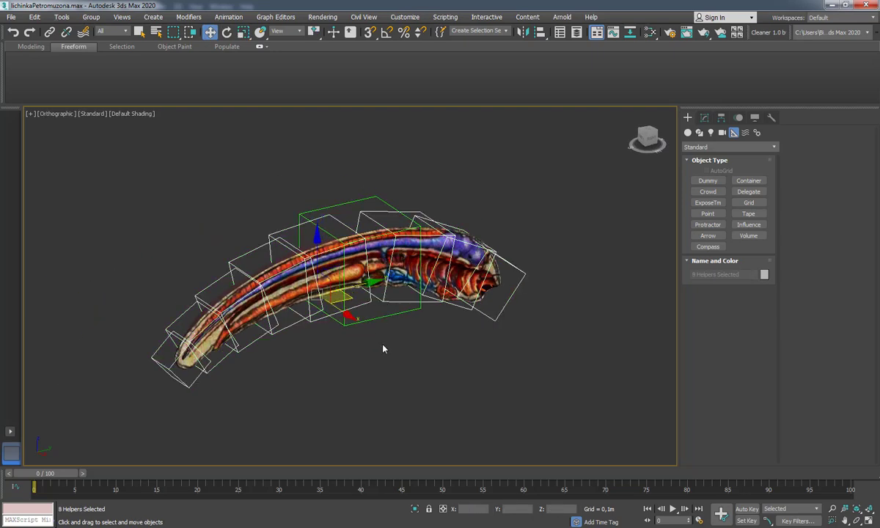
# - With Auto Key on, key all dummies by scaling, copy keys to frame 183, and extend the range to 526
pyautogui.press('n')
pyautogui.press('r')
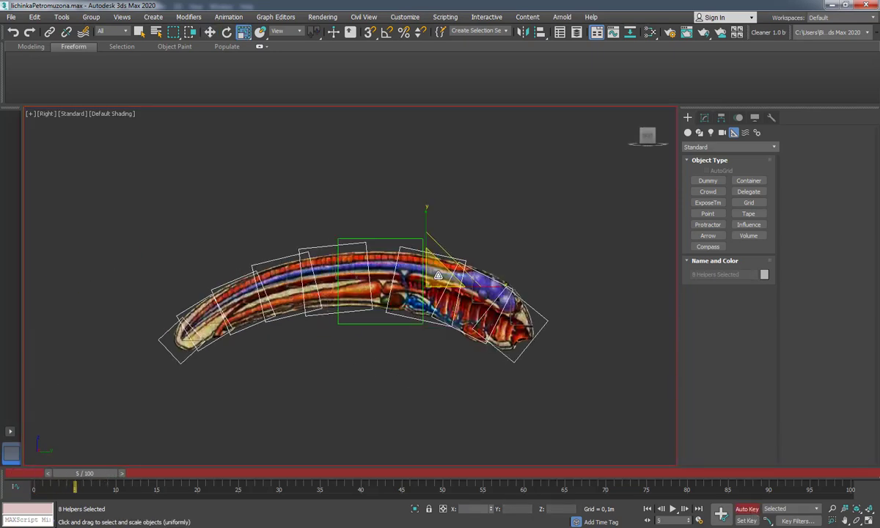
pyautogui.moveTo(435, 272); pyautogui.dragTo(438, 281)
pyautogui.moveTo(88, 473); pyautogui.dragTo(32, 496)
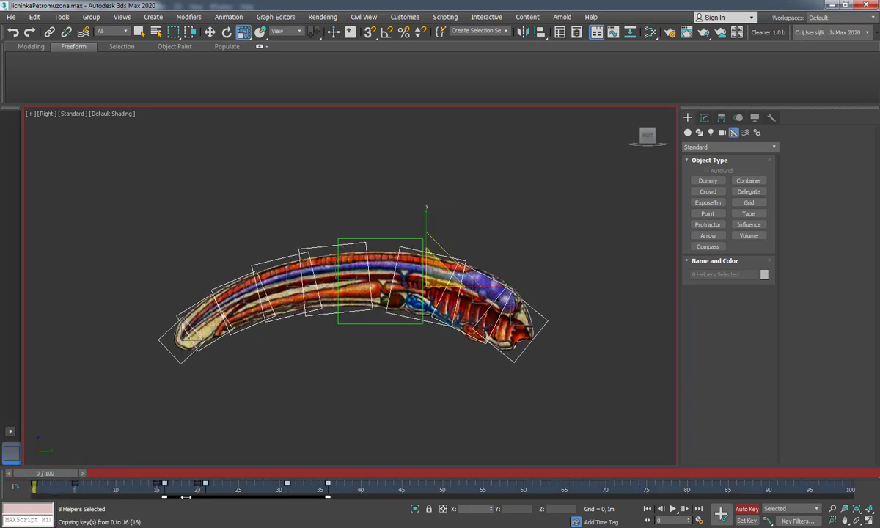
pyautogui.keyDown('ctrl'); pyautogui.keyDown('alt'); pyautogui.moveTo(229, 503); pyautogui.dragTo(215, 494, button='right'); pyautogui.keyUp('alt'); pyautogui.keyUp('ctrl')
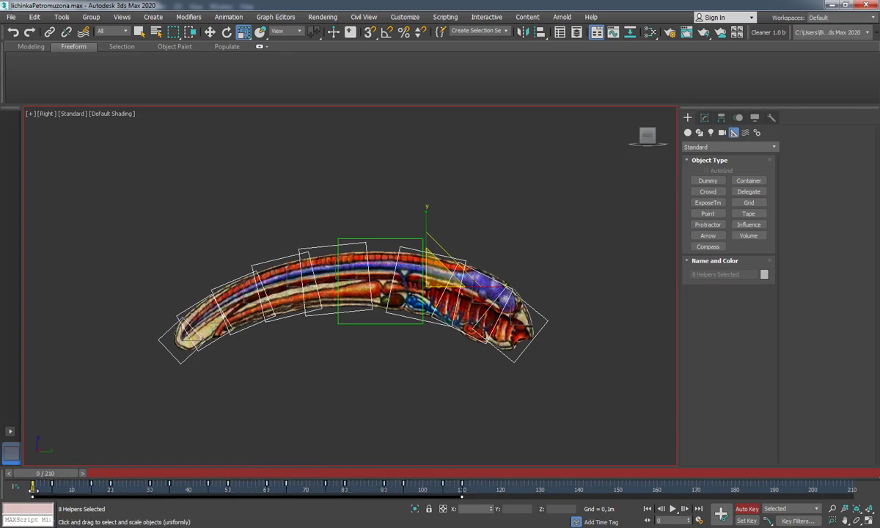
pyautogui.keyDown('shift'); pyautogui.moveTo(33, 490); pyautogui.dragTo(477, 501); pyautogui.keyUp('shift')
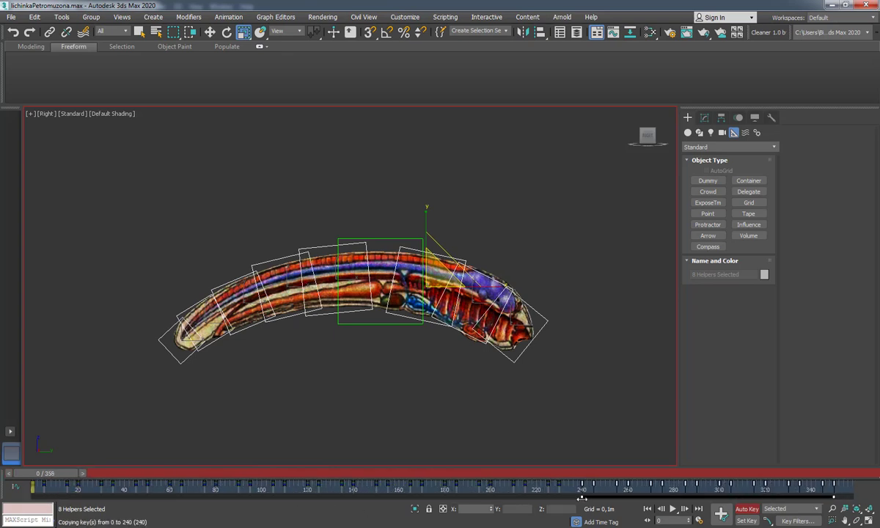
pyautogui.keyDown('shift'); pyautogui.moveTo(582, 498); pyautogui.dragTo(403, 504); pyautogui.keyUp('shift')
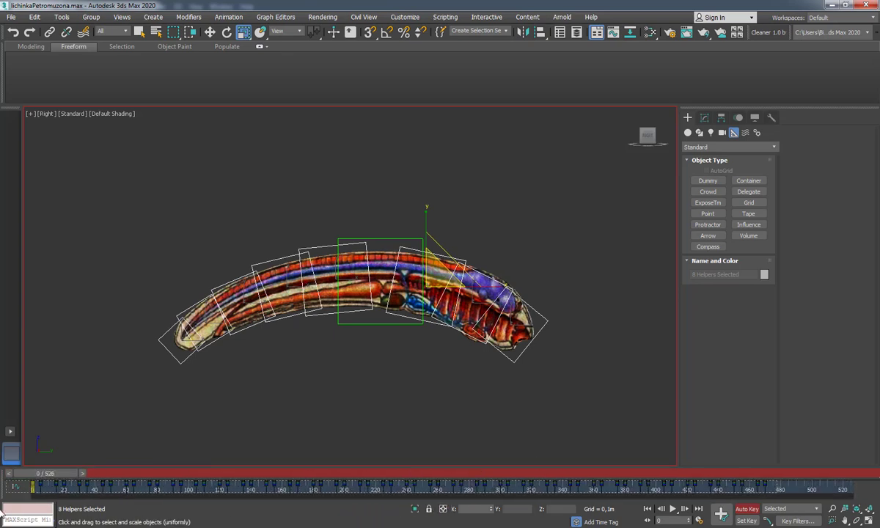
# - Stagger the keys head to tail by deselecting dummies one by one and shifting the rest later
pyautogui.keyDown('alt'); pyautogui.click(516, 361); pyautogui.keyUp('alt')
pyautogui.moveTo(57, 490); pyautogui.dragTo(60, 491)
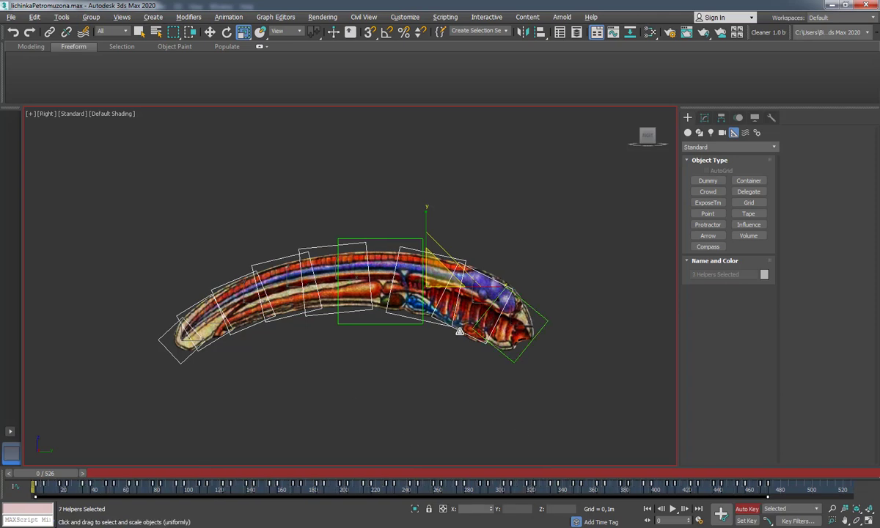
pyautogui.keyDown('alt'); pyautogui.click(459, 331); pyautogui.keyUp('alt')
pyautogui.keyDown('alt'); pyautogui.click(411, 316); pyautogui.keyUp('alt')
pyautogui.keyDown('alt'); pyautogui.click(345, 310); pyautogui.keyUp('alt')
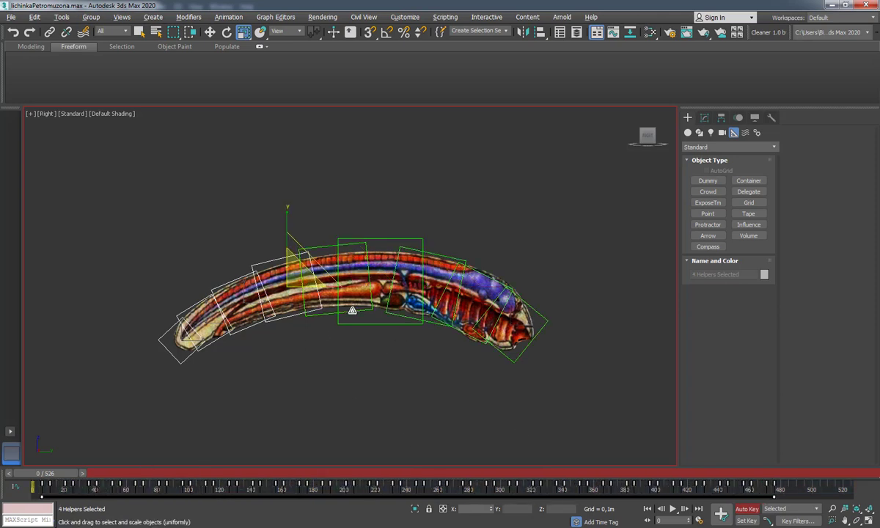
pyautogui.keyDown('alt'); pyautogui.click(290, 317); pyautogui.keyUp('alt')
pyautogui.keyDown('alt'); pyautogui.click(273, 297); pyautogui.keyUp('alt')
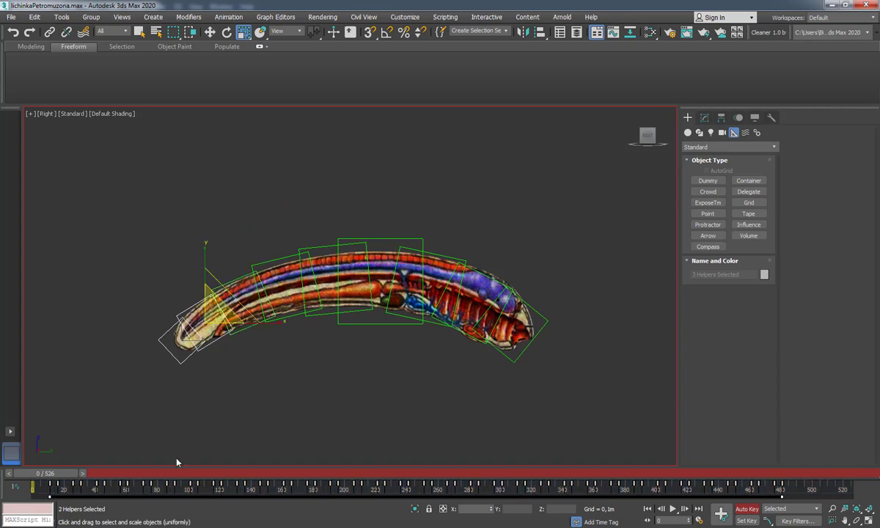
pyautogui.moveTo(108, 491); pyautogui.dragTo(153, 492)
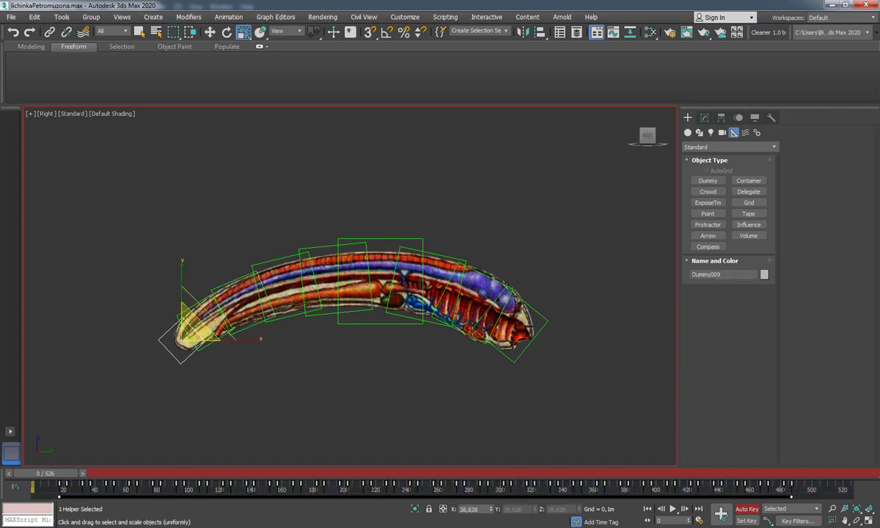
pyautogui.click(338, 380)
# - Add a Skin modifier to the larva mesh with Dummy001–Dummy009 as bones
pyautogui.moveTo(117, 476)
pyautogui.mouseDown()
pyautogui.moveTo(137, 482)
pyautogui.moveTo(33, 481)
pyautogui.mouseUp()
pyautogui.click(367, 289)
pyautogui.click(704, 117)
pyautogui.click(730, 149)
pyautogui.click(720, 393)
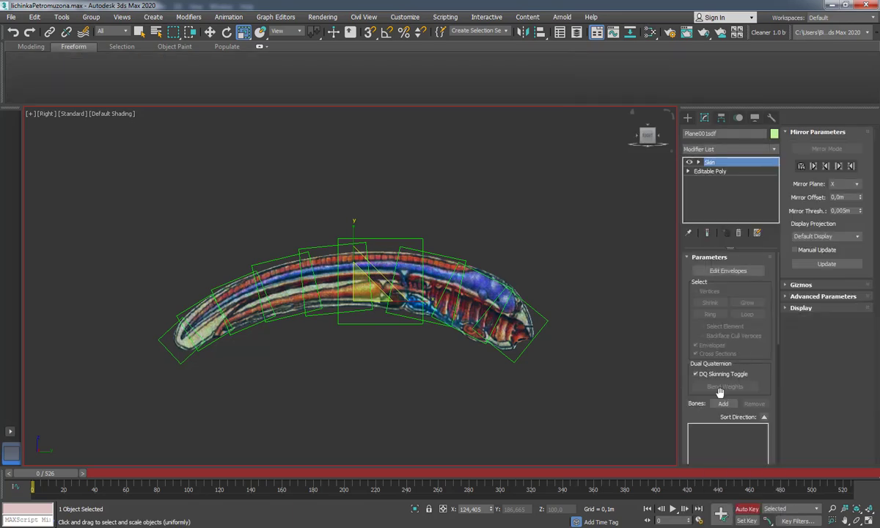
pyautogui.click(723, 403)
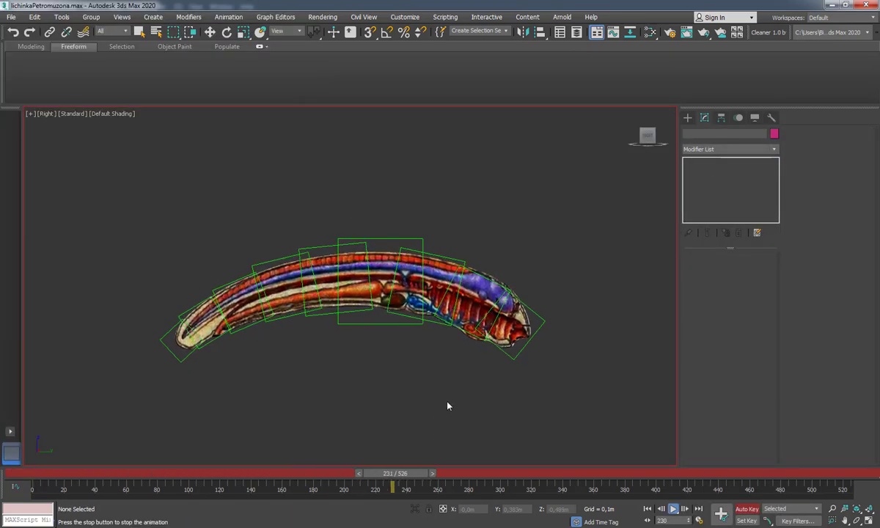
# - Replay the animation from frame 0 to check the body bends with the dummies
pyautogui.press('r')
pyautogui.press('Home')
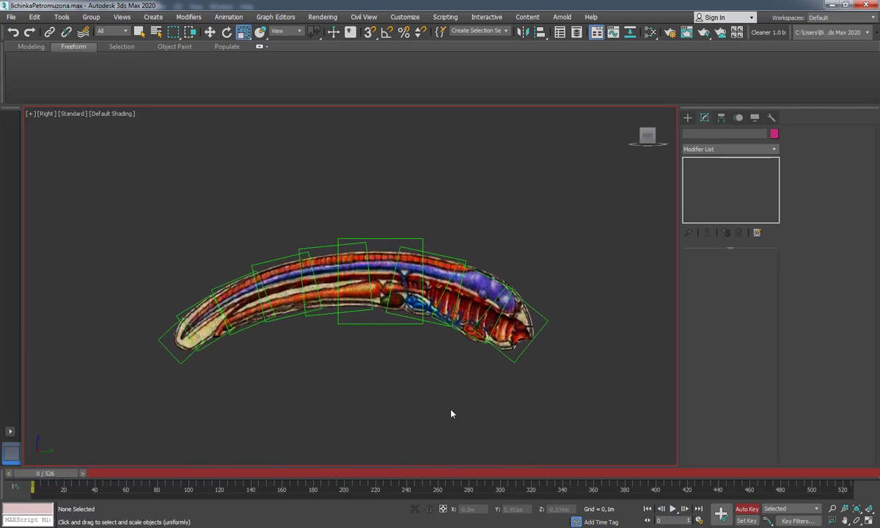
pyautogui.keyDown('alt'); pyautogui.moveTo(451, 414); pyautogui.dragTo(470, 339, button='middle'); pyautogui.keyUp('alt')
pyautogui.press('/')
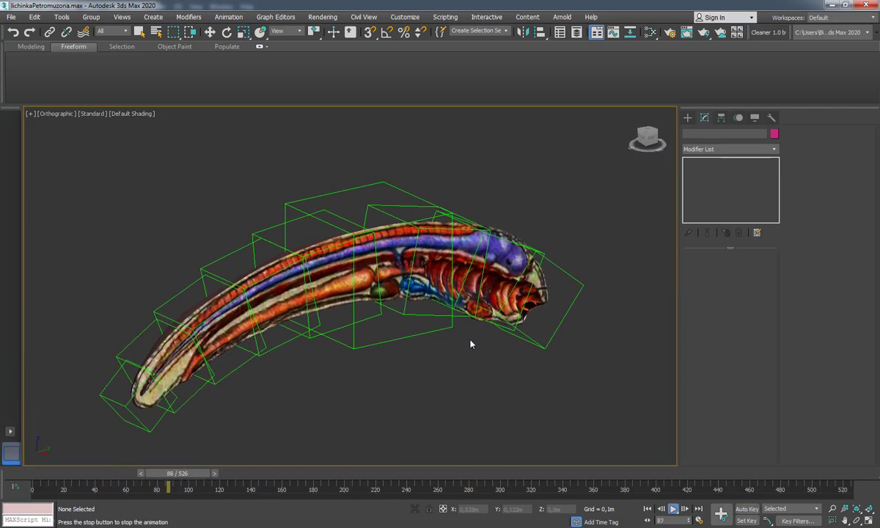
pyautogui.press('/')
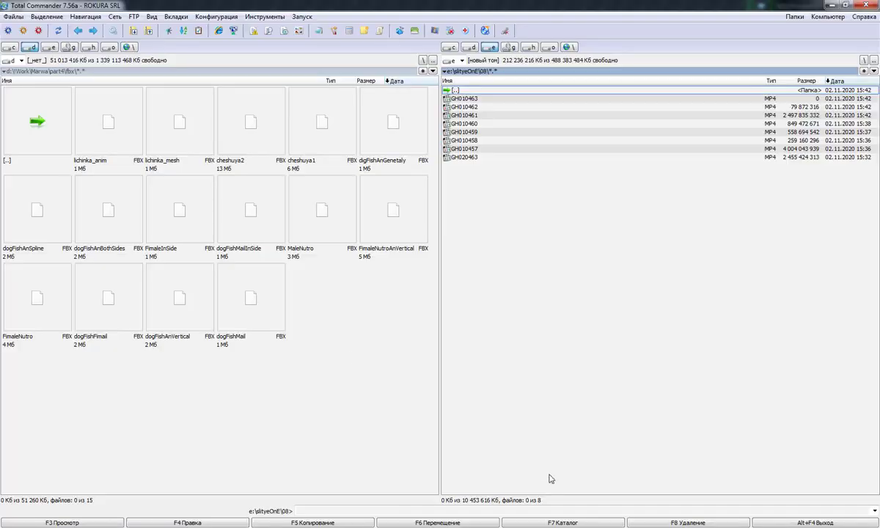
# - Show the fbx folder as a detailed list with Ctrl+F2, then switch to Unreal Editor
pyautogui.hotkey('ctrl', 'F2')
pyautogui.click(247, 386)
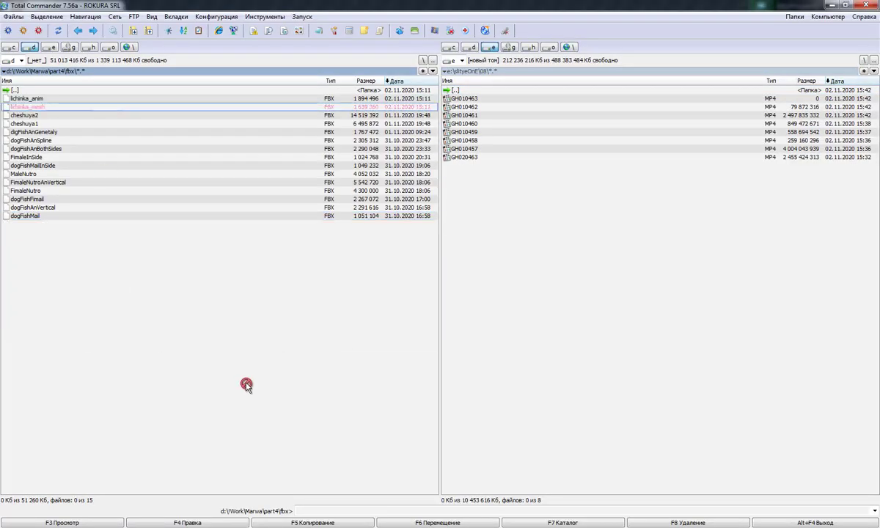
pyautogui.click(377, 498)
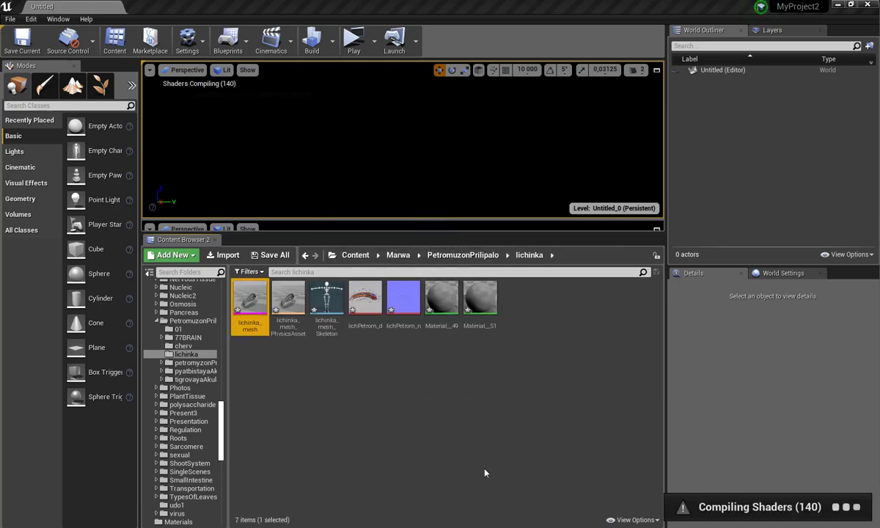
# - Import lichinka_anim.fbx into the lichinka folder with Import Mesh unchecked, and preview the animation
pyautogui.click(557, 470)
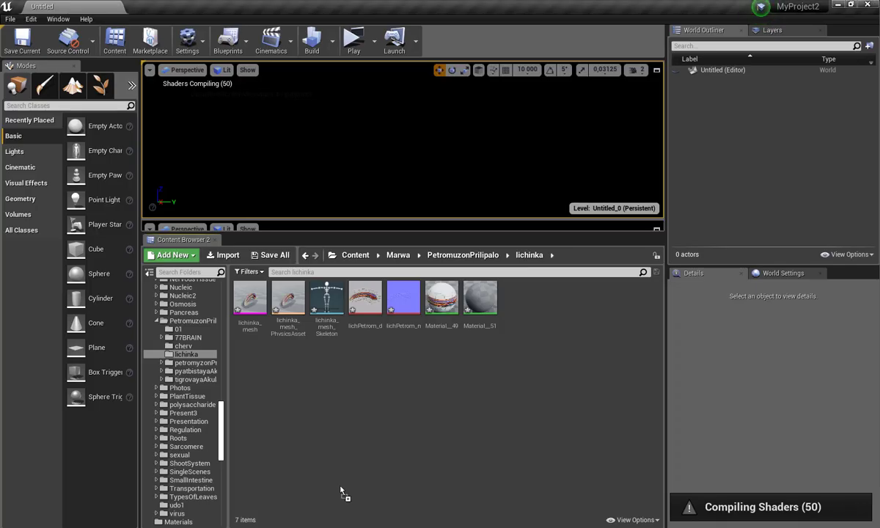
pyautogui.moveTo(292, 460); pyautogui.dragTo(319, 454)
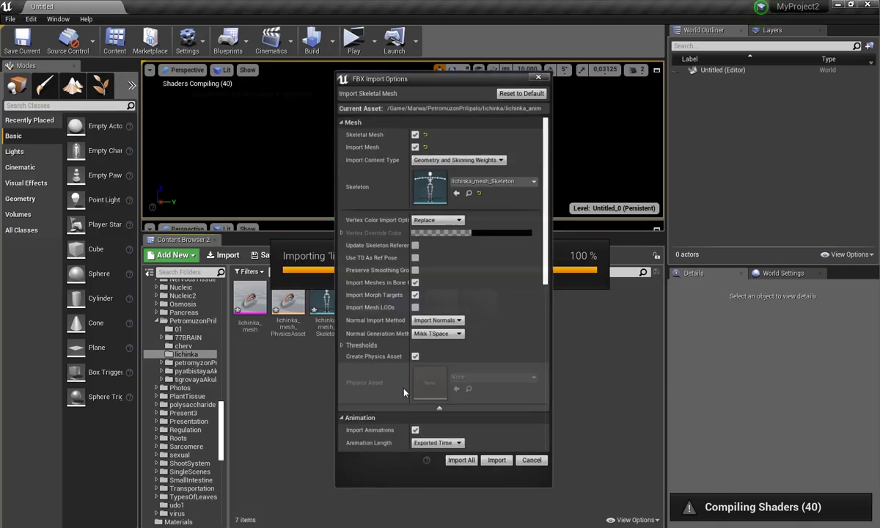
pyautogui.click(415, 145)
pyautogui.click(492, 449)
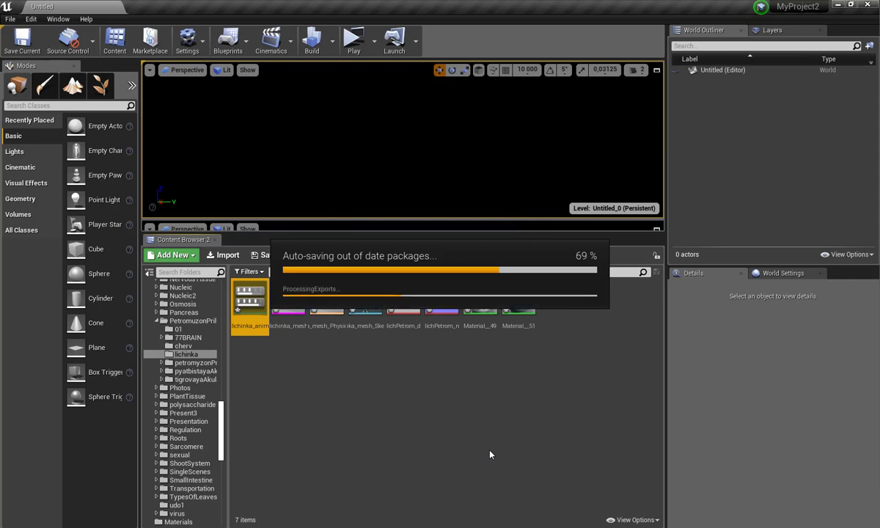
pyautogui.doubleClick(253, 297)
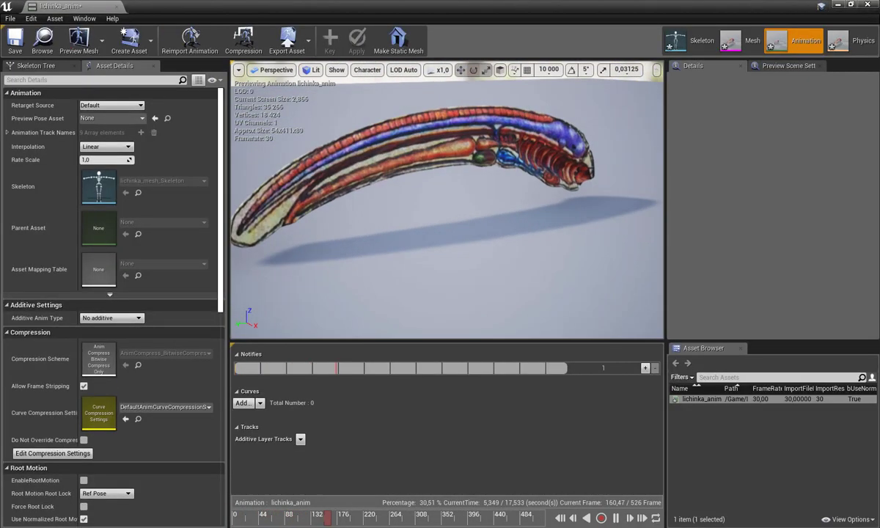
pyautogui.click(102, 6)
# - Open Material_49 in the material editor
pyautogui.rightClick(425, 345)
pyautogui.click(480, 297)
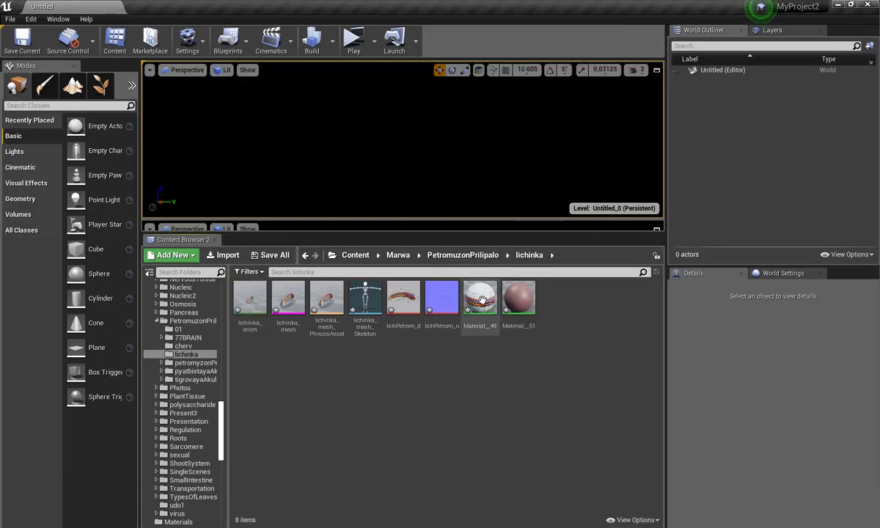
pyautogui.doubleClick(480, 297)
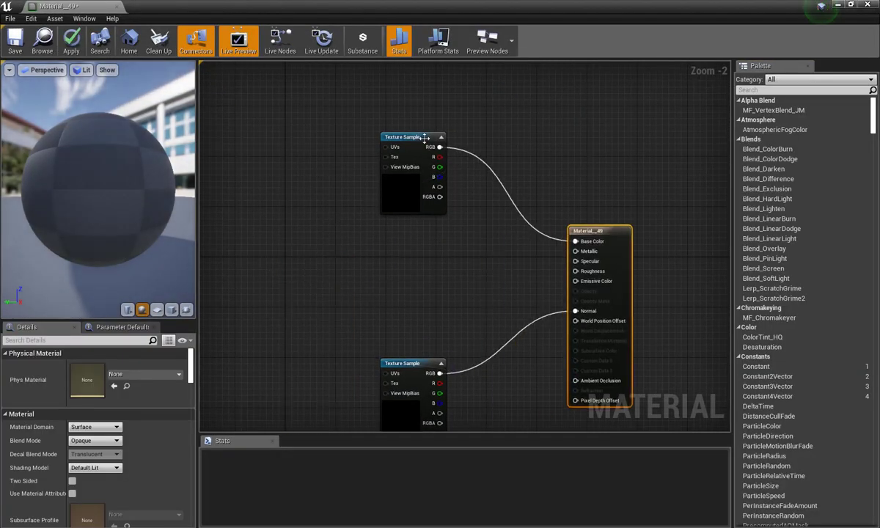
# - Multiply the base texture by a new texturaMult parameter and feed it into Base Color
pyautogui.click(356, 239)
pyautogui.rightClick(367, 247)
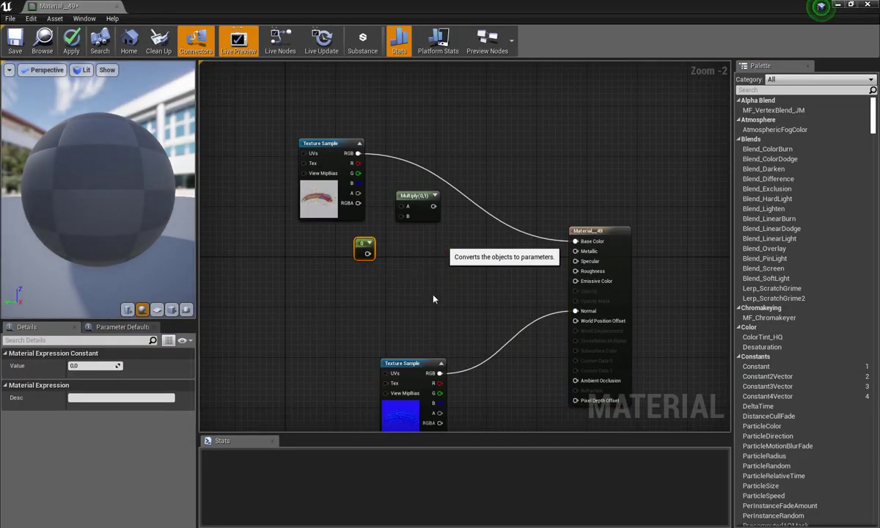
pyautogui.click(436, 297)
pyautogui.write('colortextura')
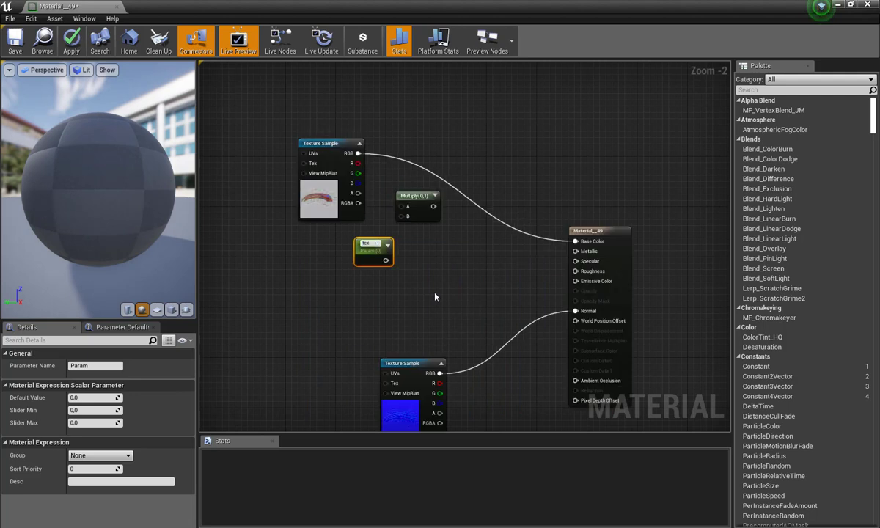
pyautogui.write('Mult')
pyautogui.press('Return')
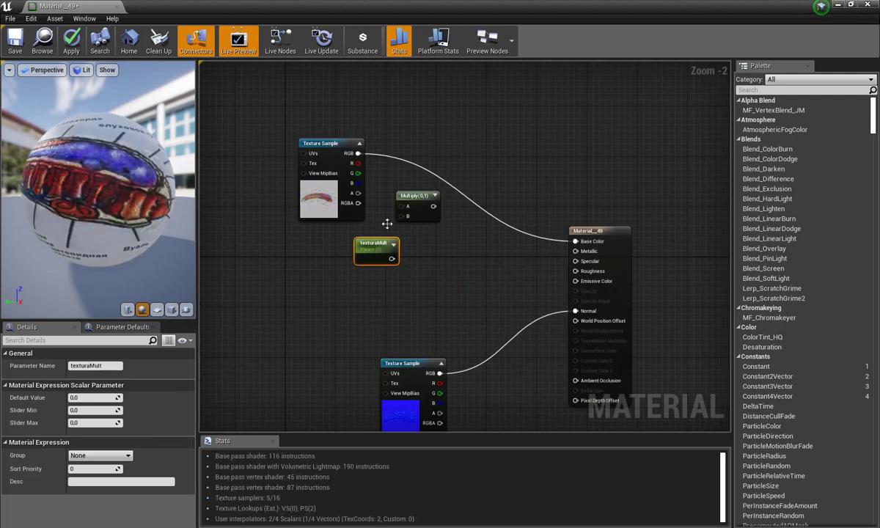
pyautogui.scroll(2, 387, 222)
pyautogui.moveTo(351, 247)
pyautogui.mouseDown()
pyautogui.moveTo(396, 232)
pyautogui.moveTo(408, 202)
pyautogui.mouseUp()
pyautogui.moveTo(446, 201); pyautogui.dragTo(586, 246)
# - Paste the NORMAL strength nodes from 0_normalMore and plug the normal texture into their Multiply
pyautogui.scroll(-1, 481, 299)
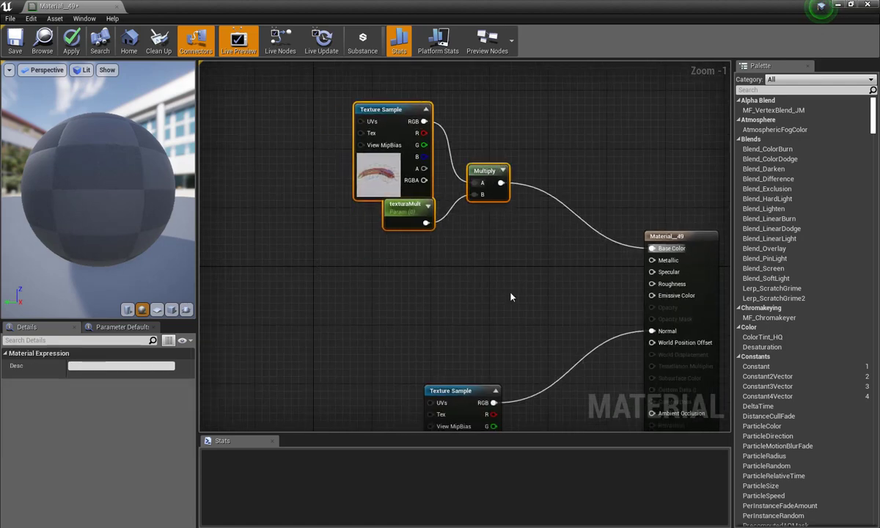
pyautogui.moveTo(511, 295); pyautogui.dragTo(512, 207, button='right')
pyautogui.click(433, 334)
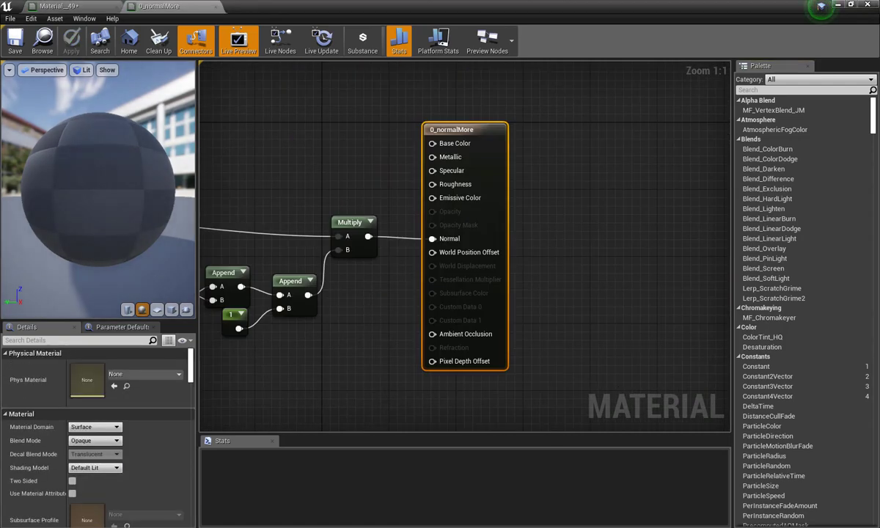
pyautogui.click(215, 6)
pyautogui.hotkey('ctrl', 'v')
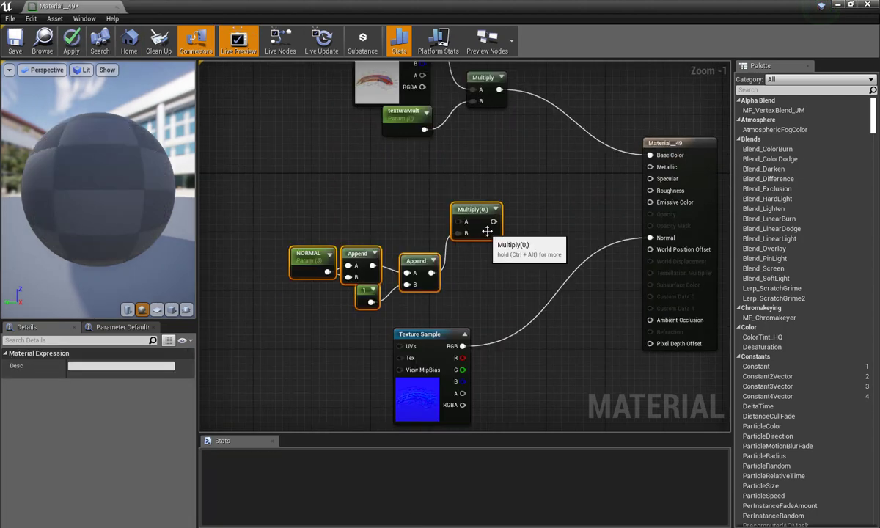
pyautogui.moveTo(497, 228)
pyautogui.mouseDown()
pyautogui.moveTo(648, 238)
pyautogui.moveTo(520, 332)
pyautogui.moveTo(520, 347)
pyautogui.mouseUp()
pyautogui.moveTo(419, 333)
pyautogui.mouseDown()
pyautogui.moveTo(419, 267)
pyautogui.moveTo(503, 337)
pyautogui.mouseUp()
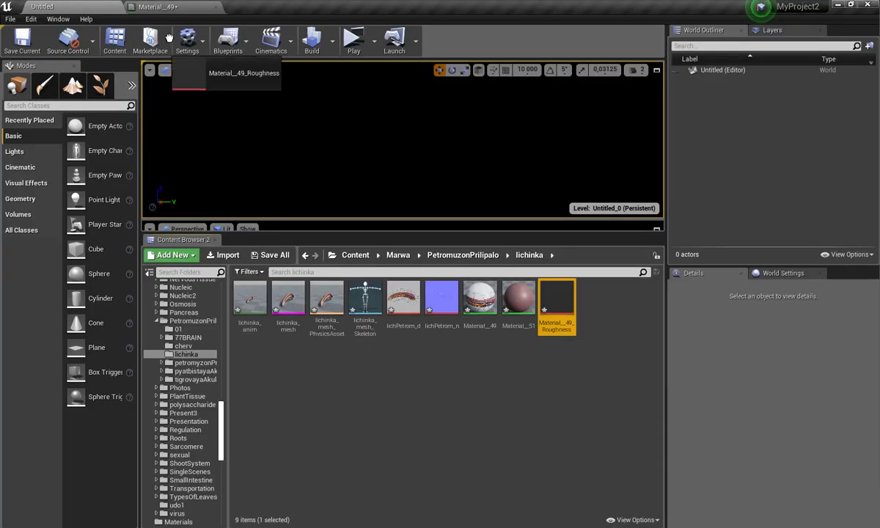
# - Bring the Material_49_Roughness texture into the graph and add an Add node beside it
pyautogui.moveTo(557, 293); pyautogui.dragTo(301, 180)
pyautogui.moveTo(401, 204)
pyautogui.mouseDown(button='right')
pyautogui.moveTo(359, 262)
pyautogui.moveTo(301, 202)
pyautogui.mouseUp(button='right')
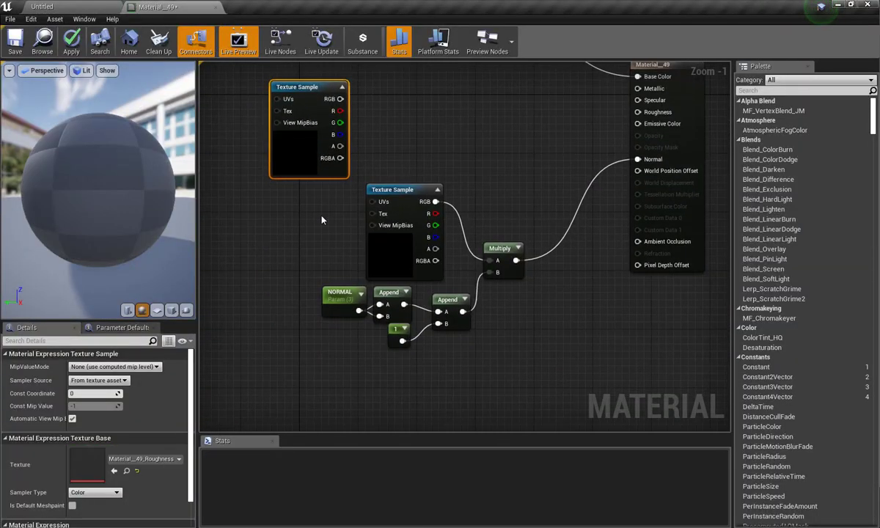
pyautogui.moveTo(301, 202); pyautogui.dragTo(447, 329)
pyautogui.moveTo(448, 330); pyautogui.dragTo(422, 296, button='right')
pyautogui.click(403, 289)
pyautogui.moveTo(293, 246); pyautogui.dragTo(330, 246)
# - Copy the texturaMult parameter as rough, add it to the roughness texture, and feed the sum into Roughness
pyautogui.click(411, 281)
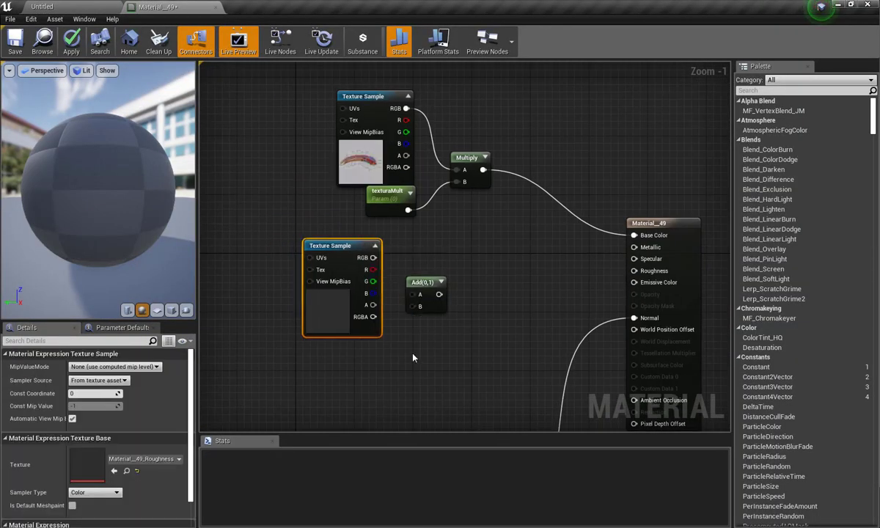
pyautogui.click(387, 192)
pyautogui.hotkey('ctrl', 'c')
pyautogui.hotkey('ctrl', 'v')
pyautogui.moveTo(457, 250)
pyautogui.mouseDown()
pyautogui.moveTo(367, 342)
pyautogui.moveTo(413, 305)
pyautogui.mouseUp()
pyautogui.moveTo(373, 258); pyautogui.dragTo(413, 294)
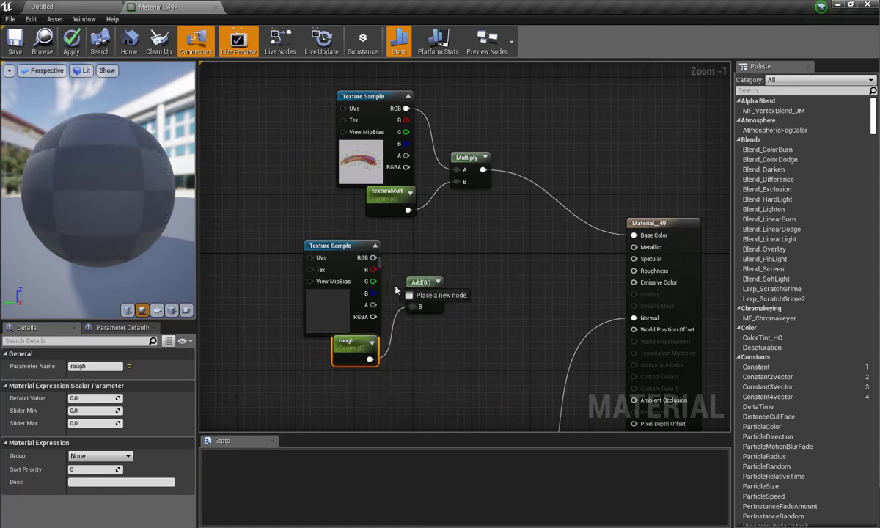
pyautogui.hotkey('ctrl', 'z')
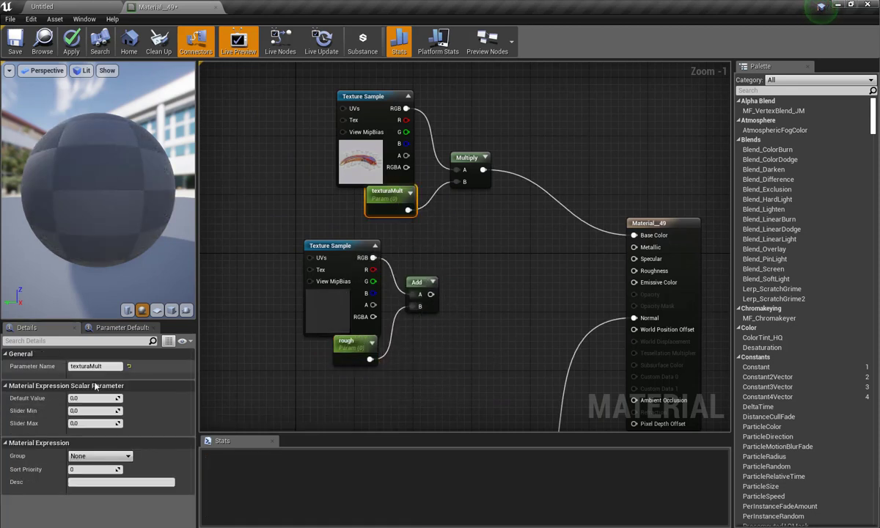
pyautogui.write('1')
pyautogui.moveTo(431, 294); pyautogui.dragTo(641, 273)
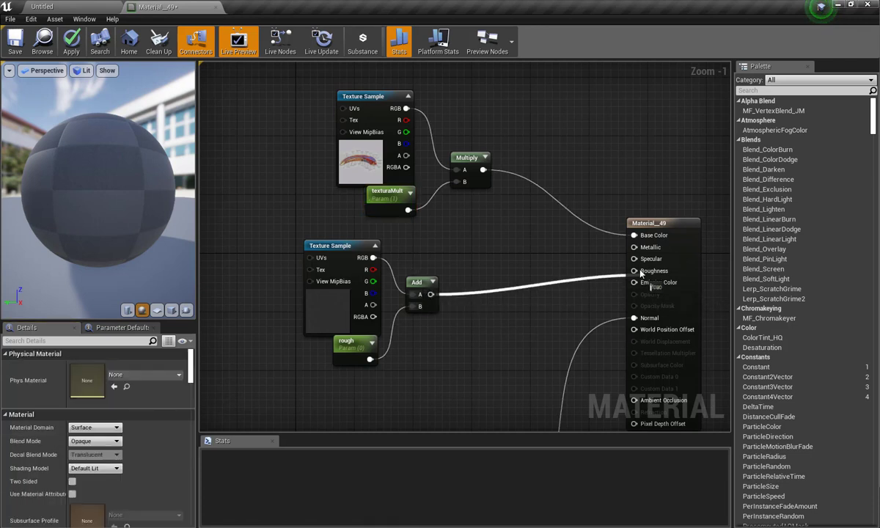
# - Duplicate the parameter as metall and wire it into Metallic
pyautogui.click(393, 202)
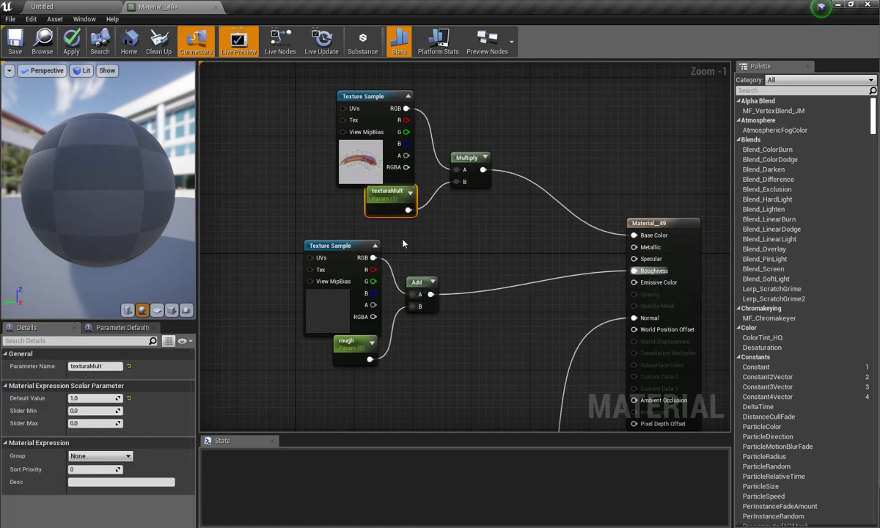
pyautogui.hotkey('ctrl', 'w')
pyautogui.write('metall')
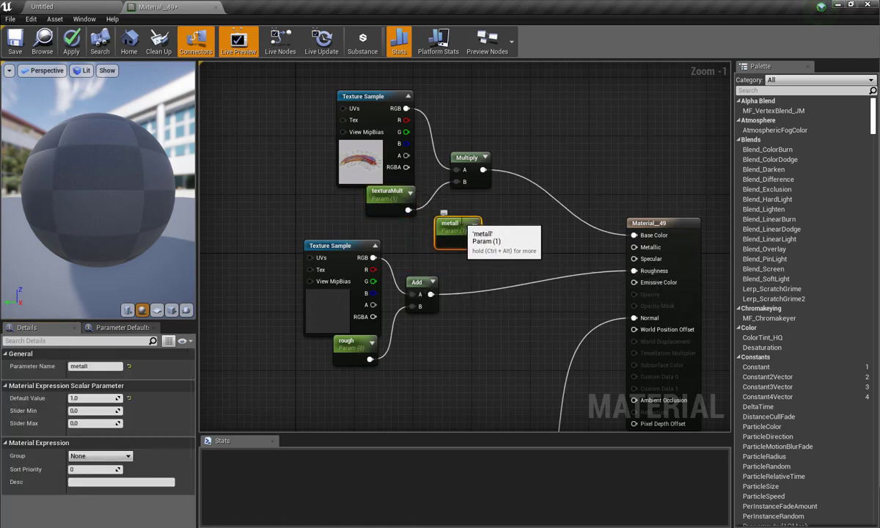
pyautogui.moveTo(473, 243); pyautogui.dragTo(634, 247)
pyautogui.write('0')
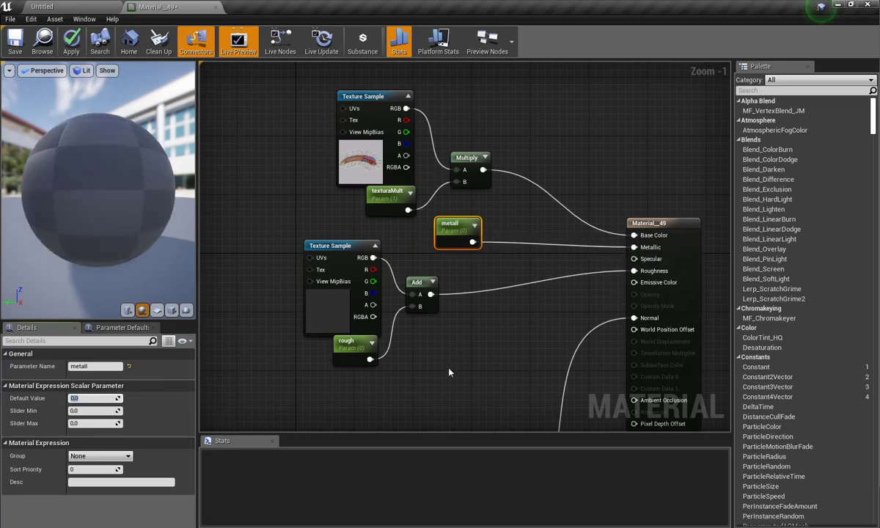
# - Add a Lerp node driving Emissive Color
pyautogui.moveTo(450, 373); pyautogui.dragTo(411, 333, button='right')
pyautogui.click(457, 297)
pyautogui.moveTo(506, 313); pyautogui.dragTo(596, 243)
pyautogui.moveTo(477, 302); pyautogui.dragTo(446, 316)
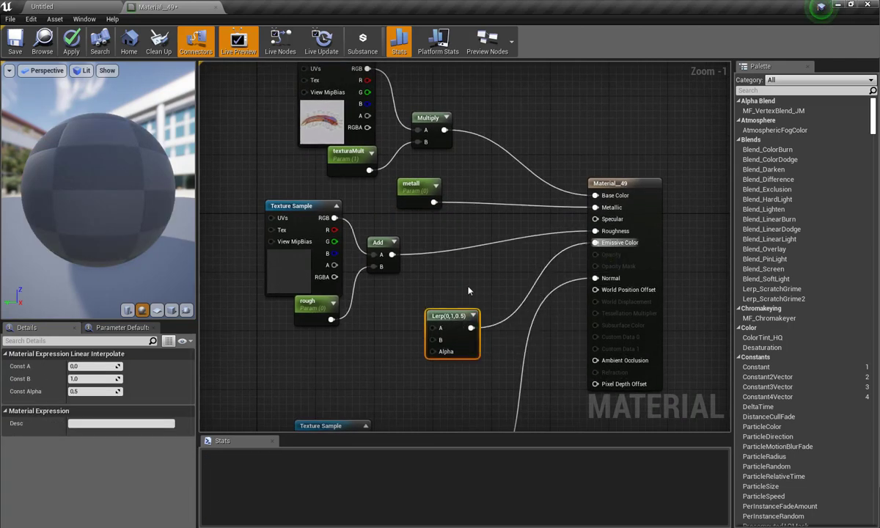
pyautogui.moveTo(468, 291); pyautogui.dragTo(486, 308, button='right')
# - Add a Divide node with the rough parameter on its A input
pyautogui.click(368, 346)
pyautogui.moveTo(368, 346)
pyautogui.mouseDown(button='right')
pyautogui.moveTo(404, 364)
pyautogui.moveTo(364, 376)
pyautogui.mouseUp(button='right')
pyautogui.click(403, 364)
pyautogui.moveTo(335, 349); pyautogui.dragTo(369, 390)
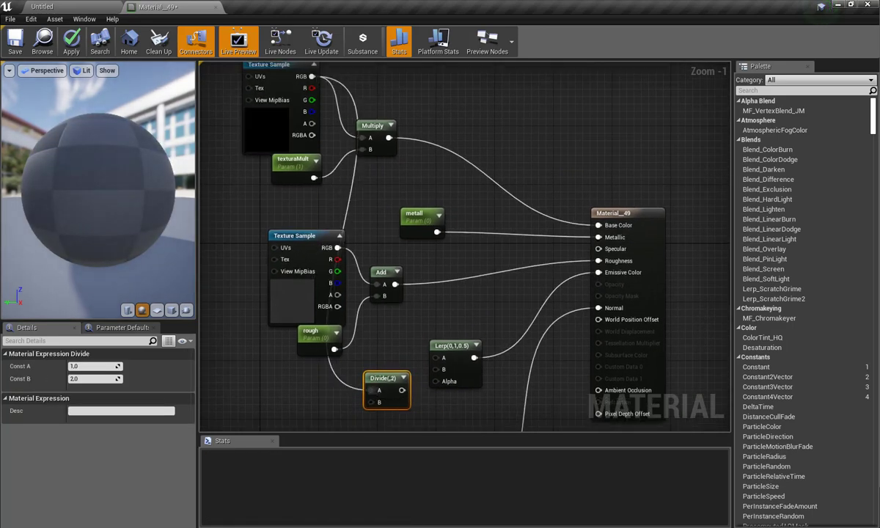
pyautogui.scroll(1, 370, 392)
pyautogui.moveTo(371, 392); pyautogui.dragTo(422, 271, button='right')
# - Create scalar parameter A as the Divide's B input and route the Divide into Lerp A
pyautogui.click(341, 213)
pyautogui.hotkey('ctrl', 'c')
pyautogui.hotkey('ctrl', 'v')
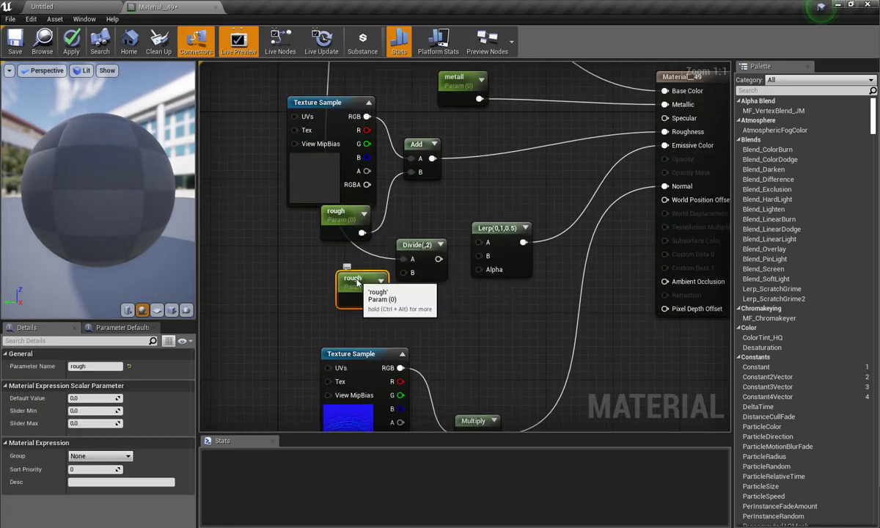
pyautogui.write('A')
pyautogui.moveTo(379, 300); pyautogui.dragTo(403, 279)
pyautogui.moveTo(455, 256); pyautogui.dragTo(478, 242)
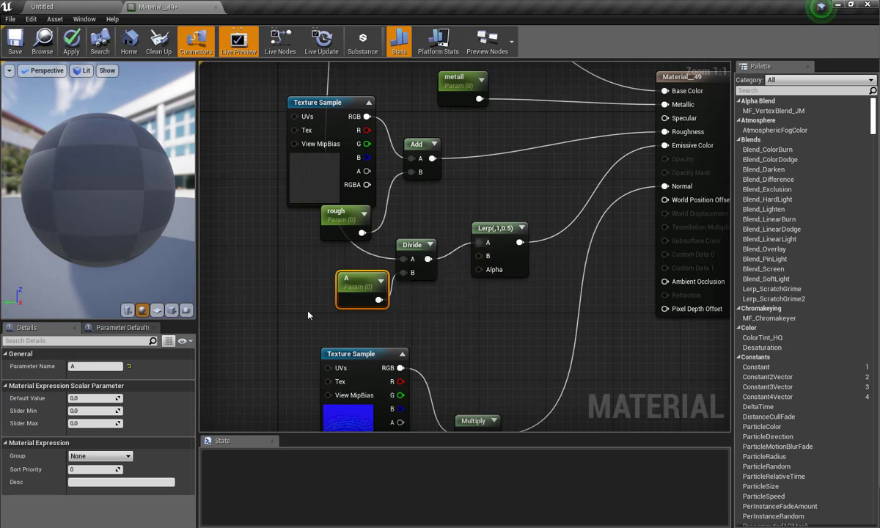
pyautogui.moveTo(288, 291); pyautogui.dragTo(426, 238)
pyautogui.moveTo(410, 245); pyautogui.dragTo(268, 228)
# - Convert a three-component constant into vector parameter B and wire it into Lerp B
pyautogui.click(343, 280)
pyautogui.click(377, 290)
pyautogui.rightClick(377, 291)
pyautogui.click(418, 315)
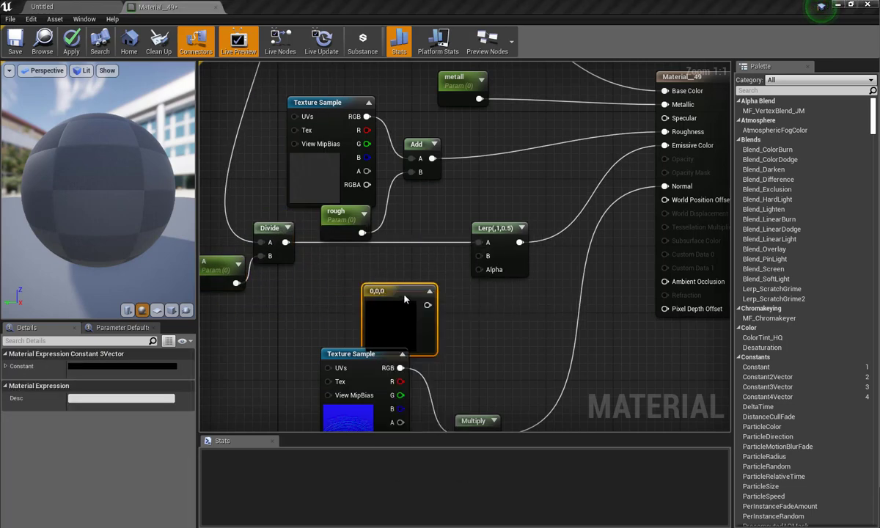
pyautogui.write('B')
pyautogui.press('Return')
pyautogui.moveTo(427, 312); pyautogui.dragTo(484, 256)
# - Choose a colour for B, apply the material changes, and close Material_49
pyautogui.moveTo(394, 336); pyautogui.dragTo(377, 298)
pyautogui.doubleClick(376, 297)
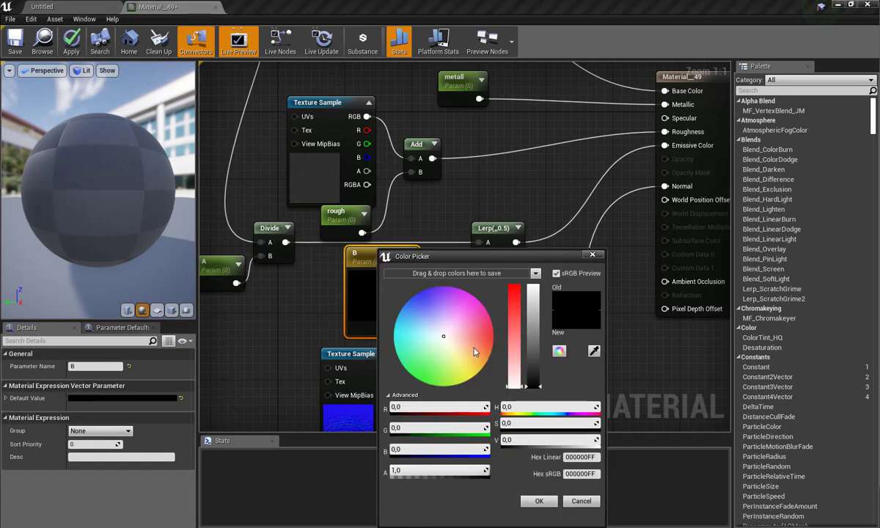
pyautogui.click(476, 186)
pyautogui.scroll(-5, 494, 178)
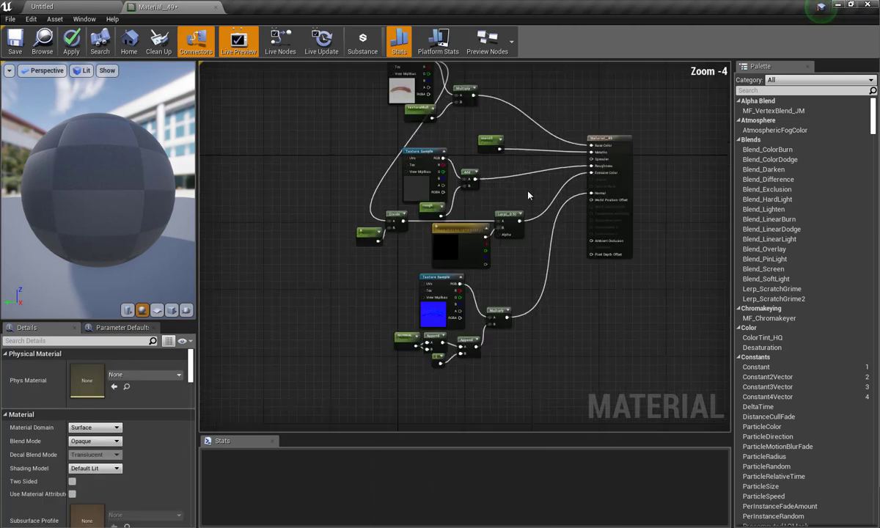
pyautogui.moveTo(371, 132)
pyautogui.mouseDown()
pyautogui.moveTo(288, 128)
pyautogui.moveTo(281, 162)
pyautogui.mouseUp()
pyautogui.click(14, 42)
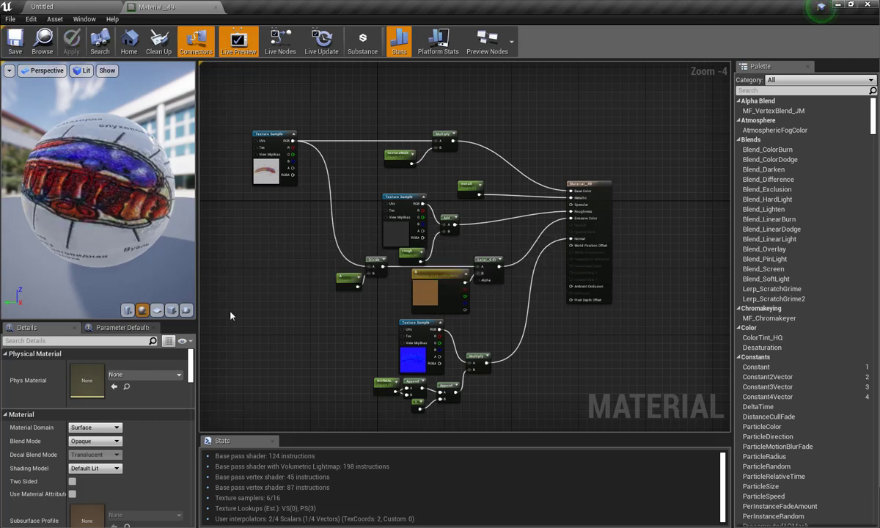
pyautogui.click(215, 6)
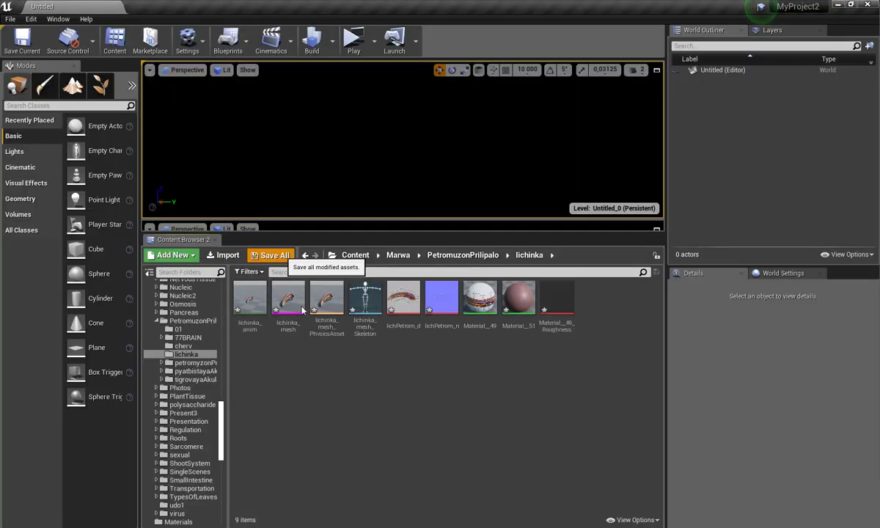
# - Save all assets and rename Material_49 to LichinkaMtl
pyautogui.click(261, 255)
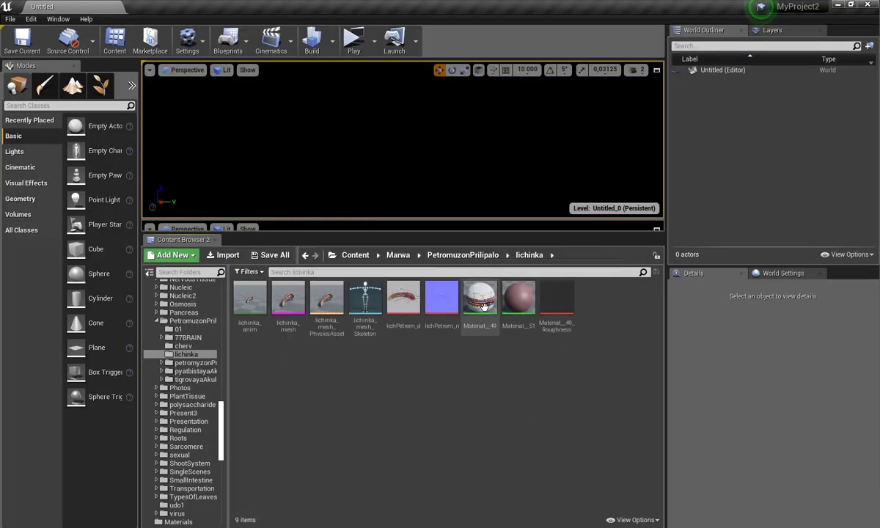
pyautogui.write('lichinkaMtl')
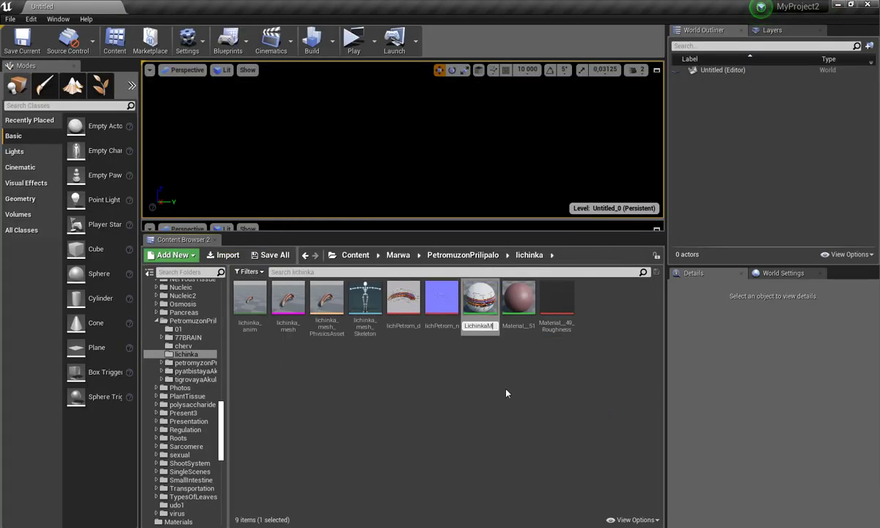
pyautogui.press('Return')
# - Create the LichinkaMtl_Inst material instance, then check lichinka_mesh's Element 0 material slot unchanged
pyautogui.rightClick(403, 297)
pyautogui.click(444, 74)
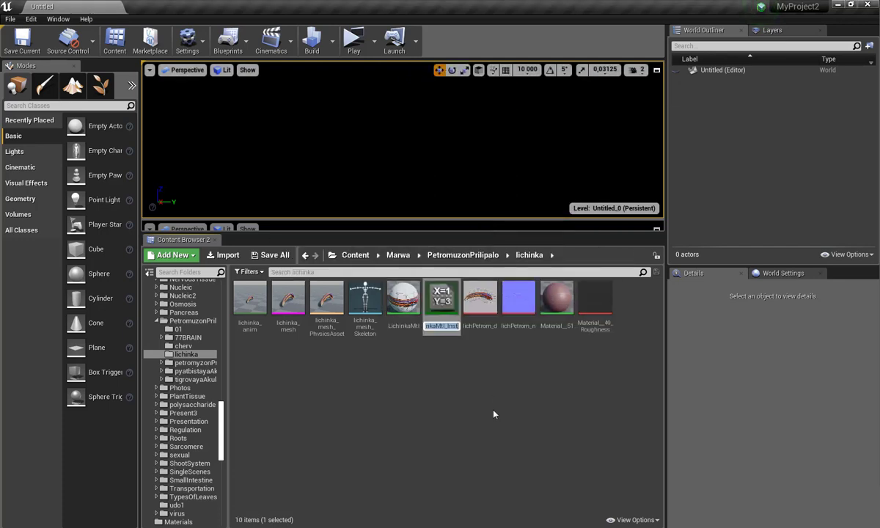
pyautogui.click(420, 241)
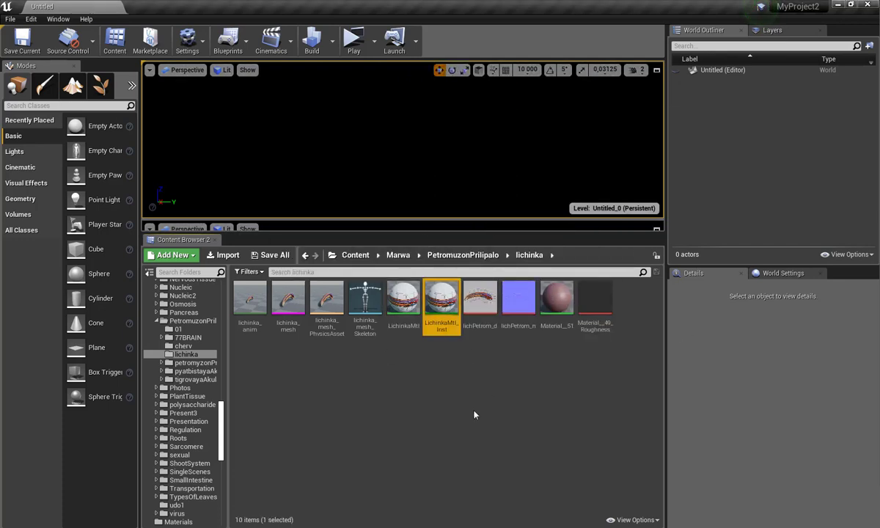
pyautogui.doubleClick(288, 297)
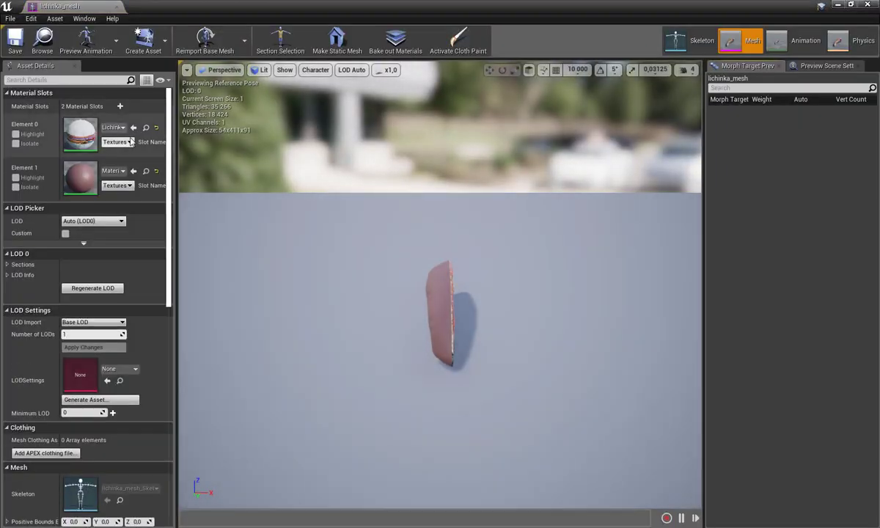
pyautogui.click(122, 128)
pyautogui.click(136, 323)
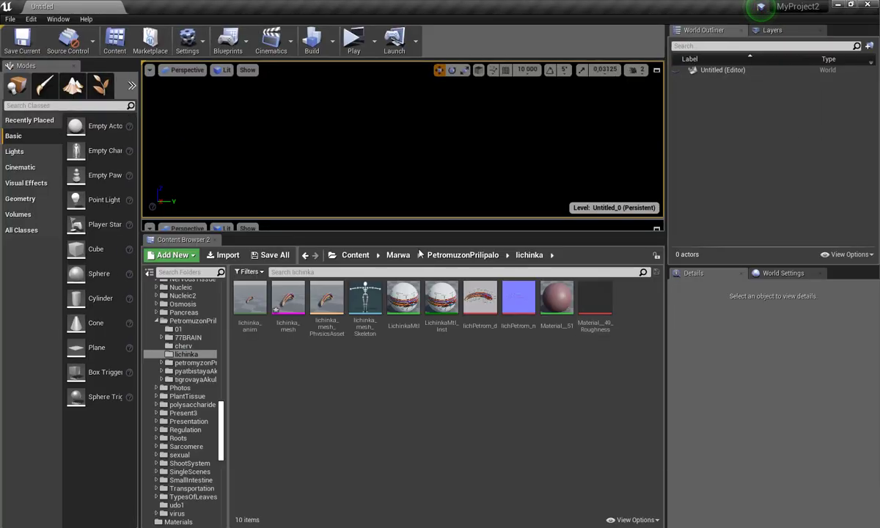
# - Start a new Default level and delete its floor
pyautogui.moveTo(419, 233); pyautogui.dragTo(411, 374)
pyautogui.hotkey('ctrl', 'n')
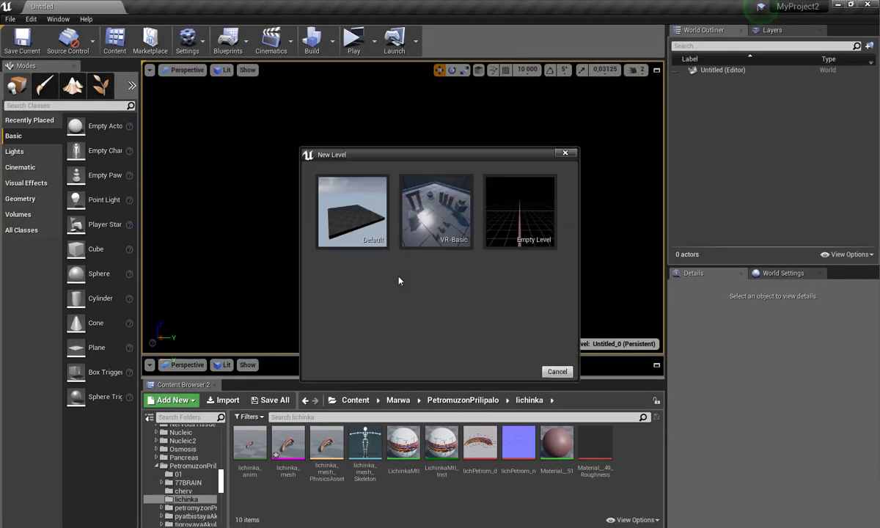
pyautogui.click(330, 200)
pyautogui.click(407, 316)
pyautogui.press('Delete')
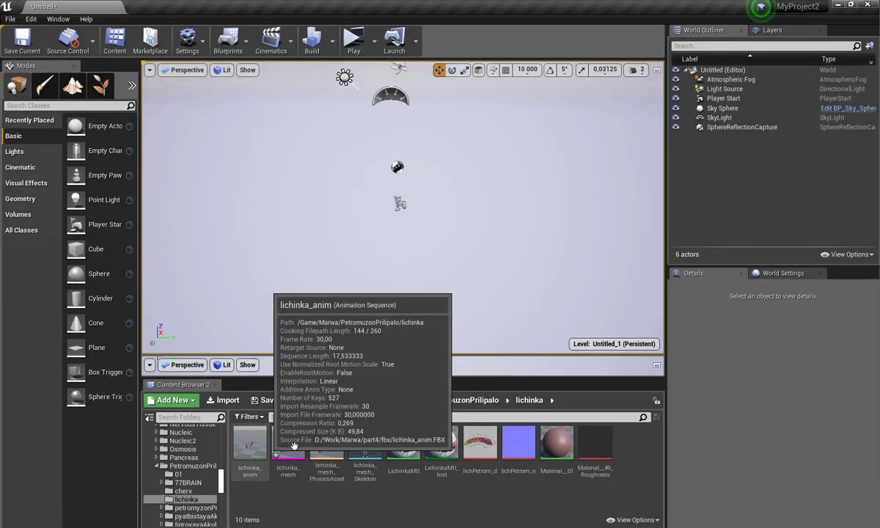
# - Place lichinka_mesh at location 0,0,0 and frame the view on it
pyautogui.moveTo(289, 447)
pyautogui.mouseDown()
pyautogui.moveTo(385, 287)
pyautogui.moveTo(393, 251)
pyautogui.mouseUp()
pyautogui.click(756, 364)
pyautogui.write('0')
pyautogui.press('Return')
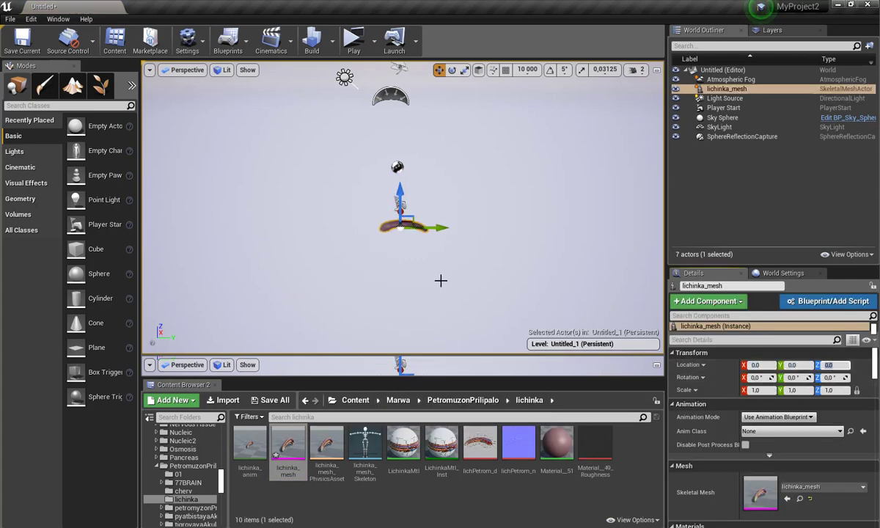
pyautogui.press('f')
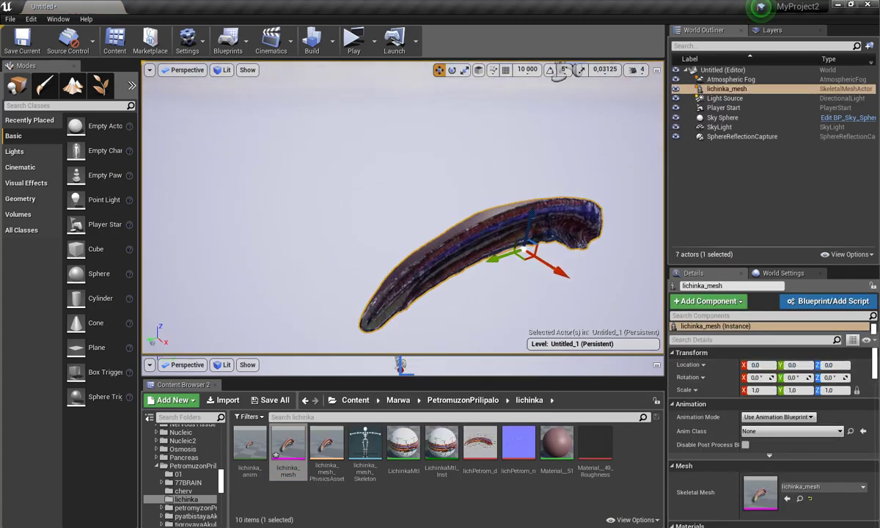
pyautogui.scroll(-5, 475, 161)
pyautogui.click(475, 137)
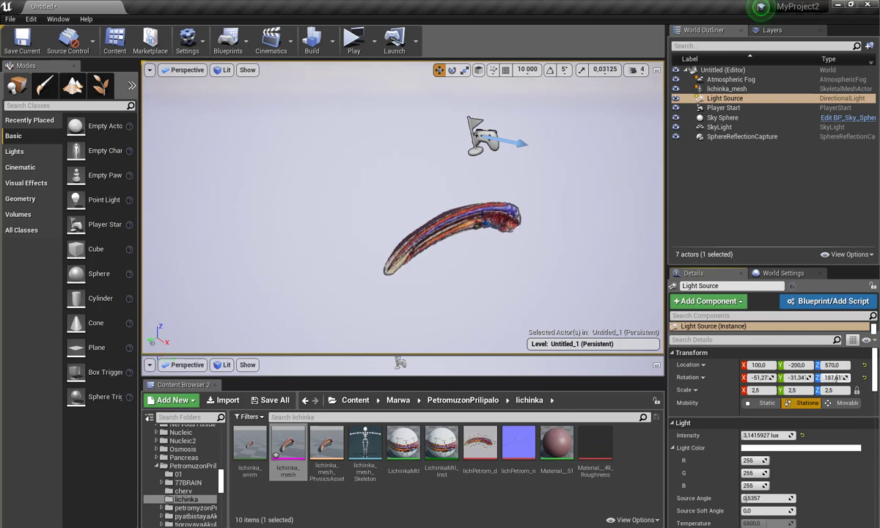
pyautogui.scroll(2, 330, 220)
pyautogui.scroll(2, 330, 220)
pyautogui.scroll(2, 330, 220)
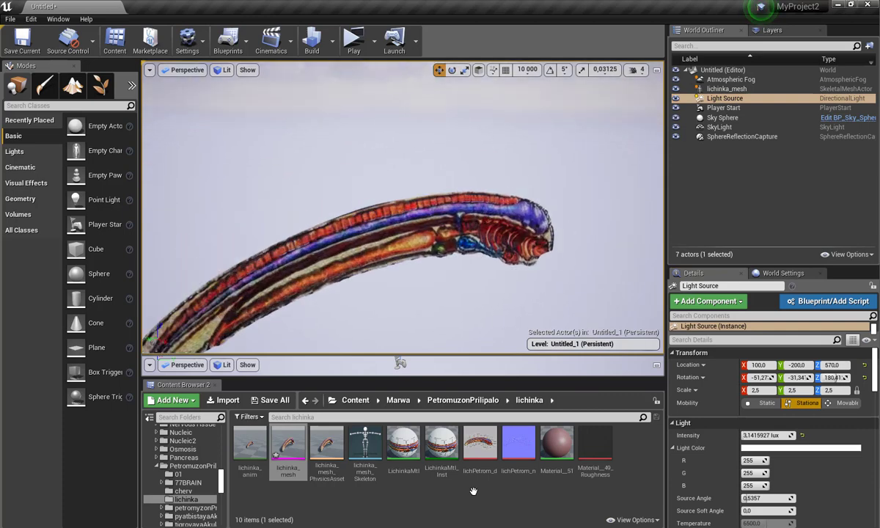
# - In LichinkaMtl_Inst, enable overrides for B, A, metall, NORMAL, rough and texturaMult, and adjust NORMAL
pyautogui.doubleClick(442, 441)
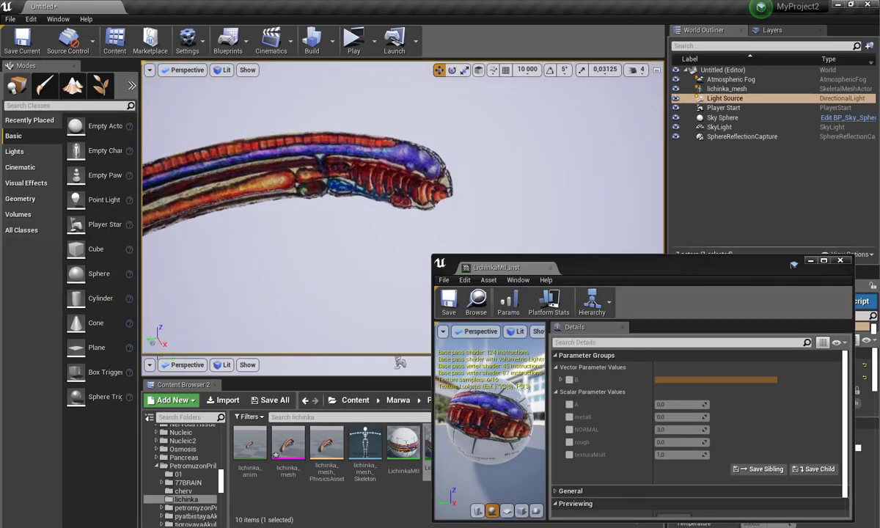
pyautogui.click(570, 379)
pyautogui.click(569, 404)
pyautogui.click(570, 416)
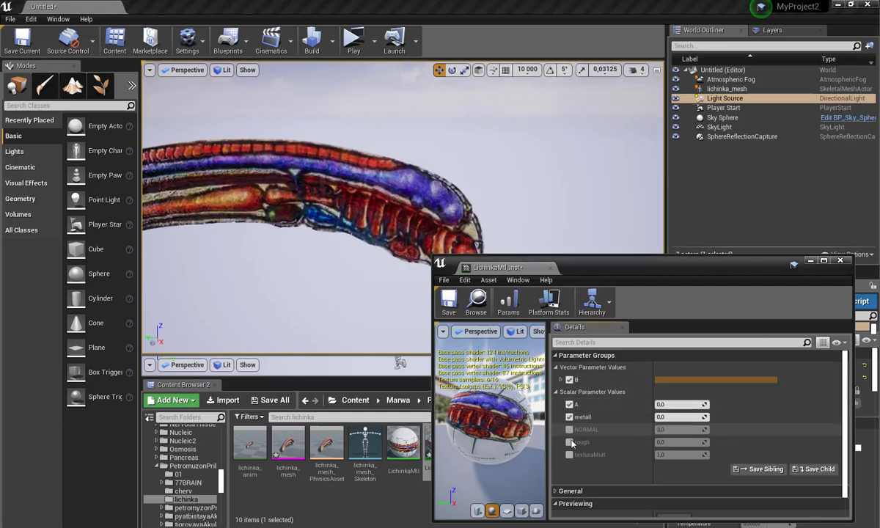
pyautogui.click(572, 443)
pyautogui.click(569, 429)
pyautogui.click(569, 454)
pyautogui.moveTo(681, 429)
pyautogui.mouseDown()
pyautogui.moveTo(660, 429)
pyautogui.moveTo(697, 417)
pyautogui.moveTo(709, 442)
pyautogui.mouseUp()
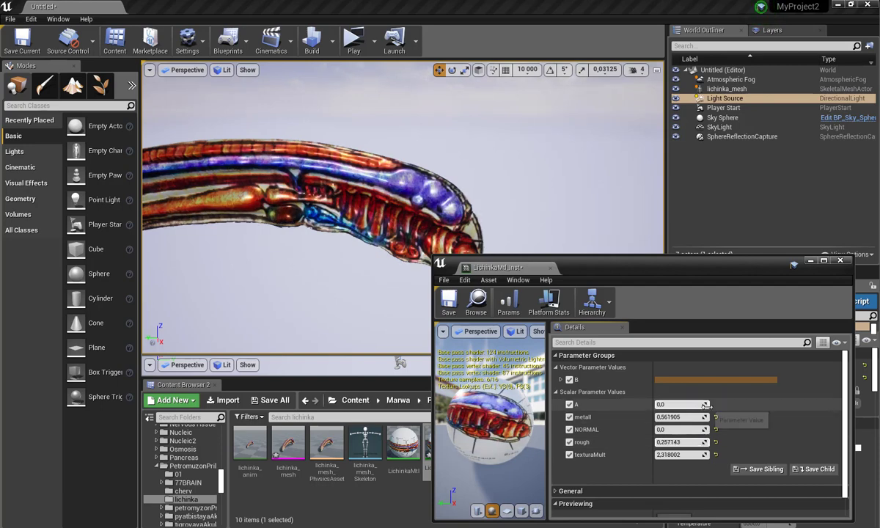
# - Set parameter A to 5.0
pyautogui.moveTo(706, 405); pyautogui.dragTo(718, 405)
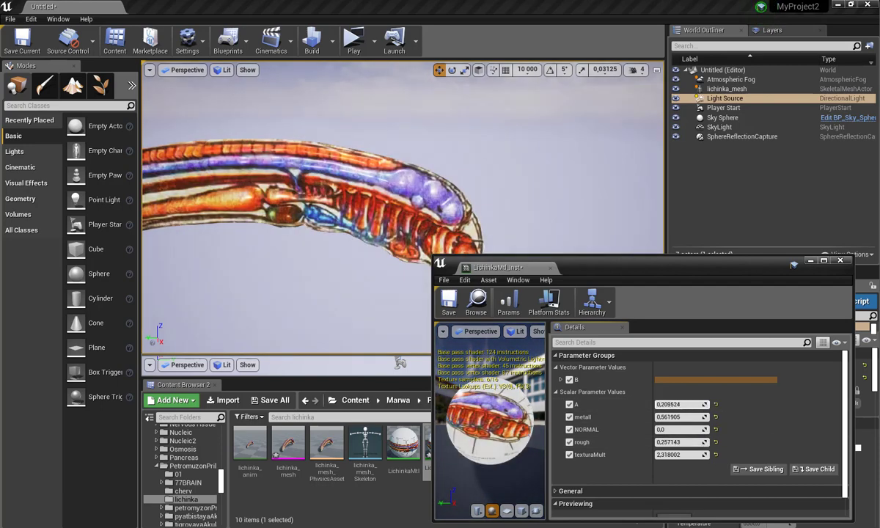
pyautogui.click(679, 405)
pyautogui.write('5')
pyautogui.press('Return')
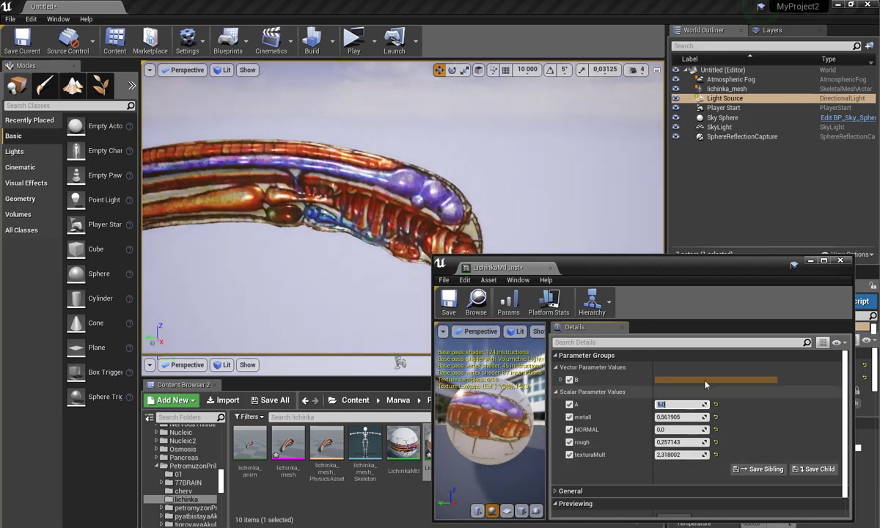
# - Give B a reddish-orange colour and open the LichinkaMtl base material
pyautogui.click(706, 380)
pyautogui.moveTo(637, 363)
pyautogui.mouseDown()
pyautogui.moveTo(637, 351)
pyautogui.moveTo(646, 376)
pyautogui.mouseUp()
pyautogui.click(649, 499)
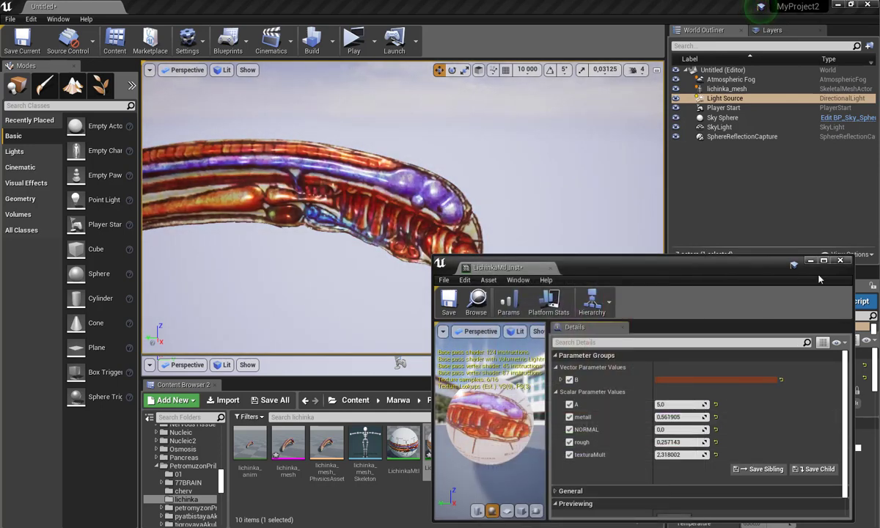
pyautogui.doubleClick(404, 443)
# - Enlarge the material editor and wire a new Fresnel node into the Lerp's Alpha
pyautogui.moveTo(661, 258); pyautogui.dragTo(426, 133)
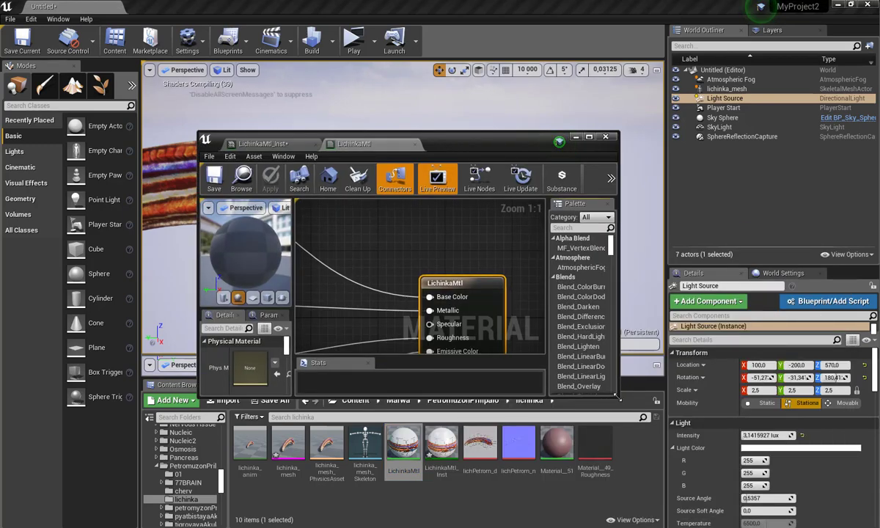
pyautogui.moveTo(616, 396); pyautogui.dragTo(713, 509)
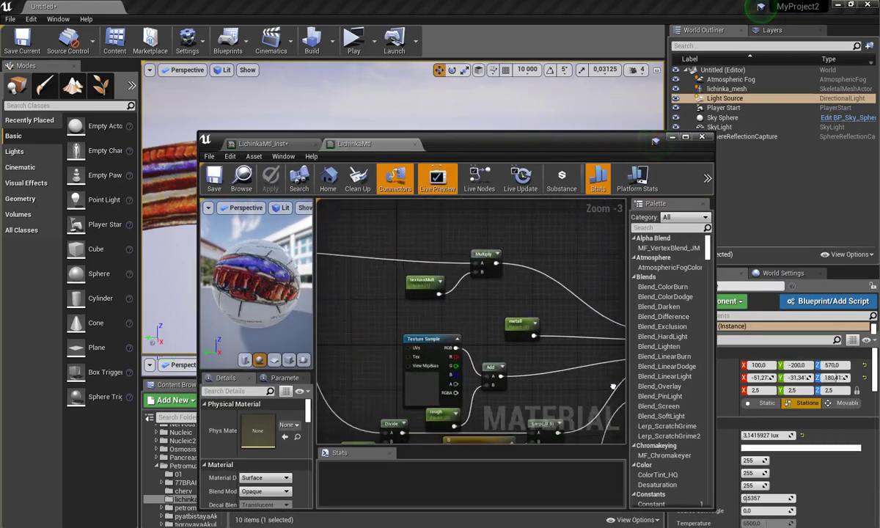
pyautogui.scroll(-2, 612, 387)
pyautogui.scroll(3, 455, 308)
pyautogui.click(469, 295)
pyautogui.scroll(1, 343, 227)
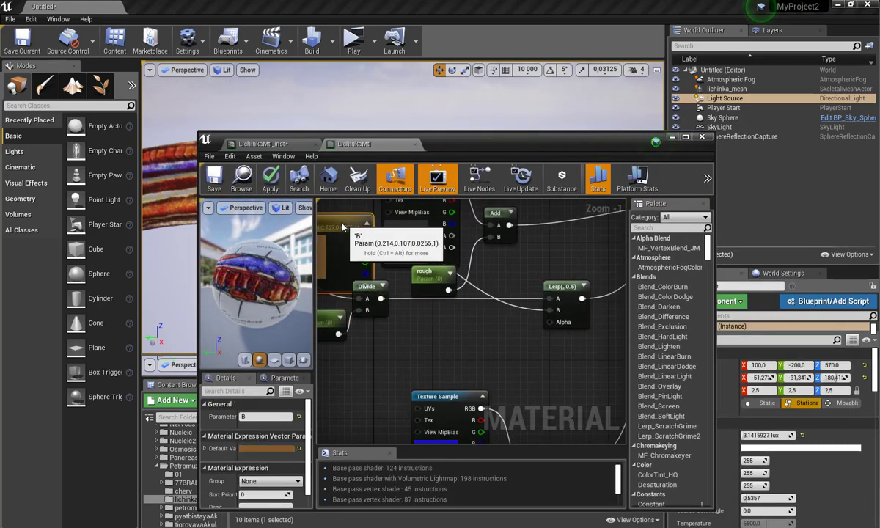
pyautogui.moveTo(523, 355); pyautogui.dragTo(491, 331)
pyautogui.write('fresnel')
pyautogui.press('Return')
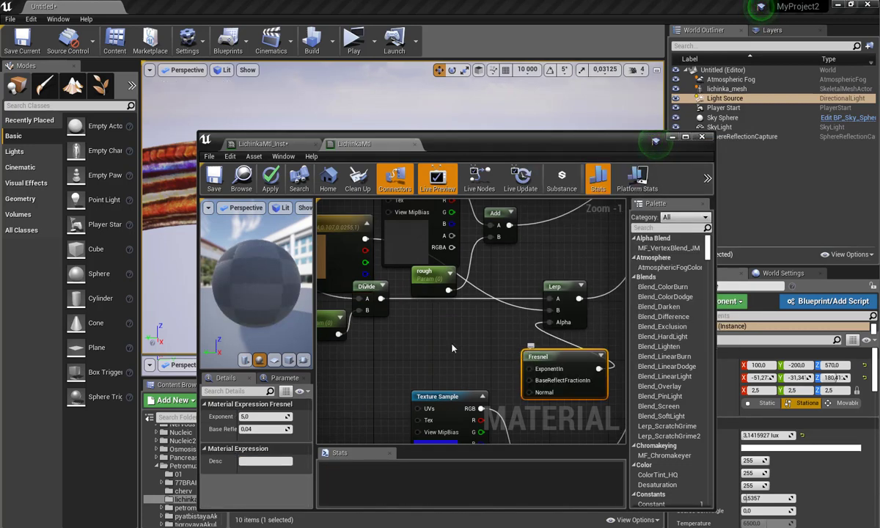
# - Feed the Fresnel exponent from a constant converted to a fresnel scalar parameter, then apply changes
pyautogui.click(333, 347)
pyautogui.click(360, 365)
pyautogui.moveTo(373, 382); pyautogui.dragTo(417, 343)
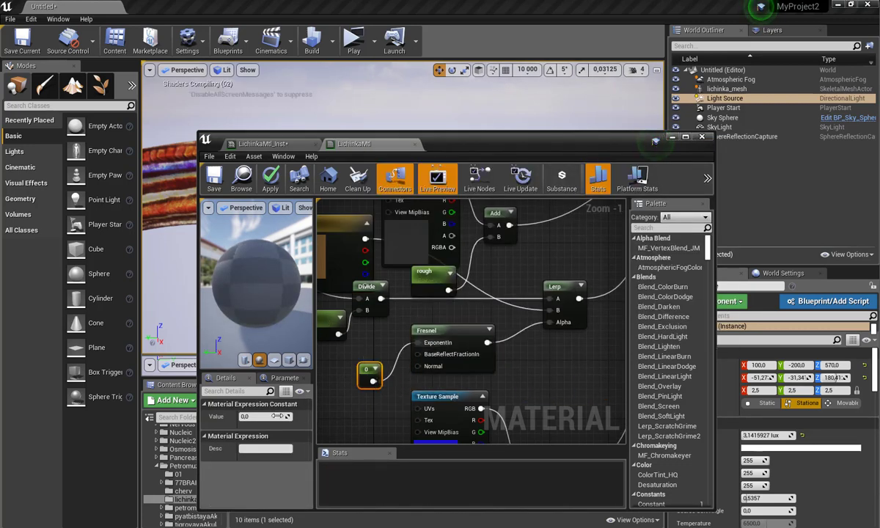
pyautogui.rightClick(365, 368)
pyautogui.click(404, 180)
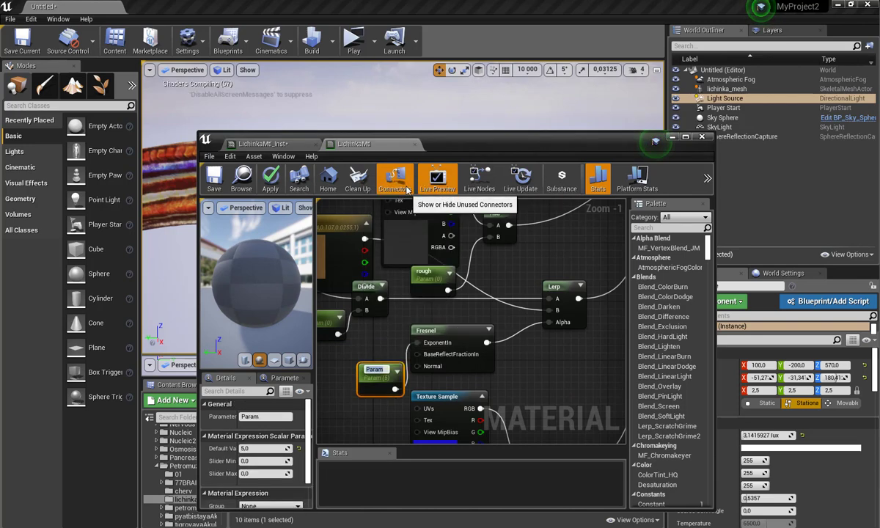
pyautogui.click(414, 144)
pyautogui.press('Return')
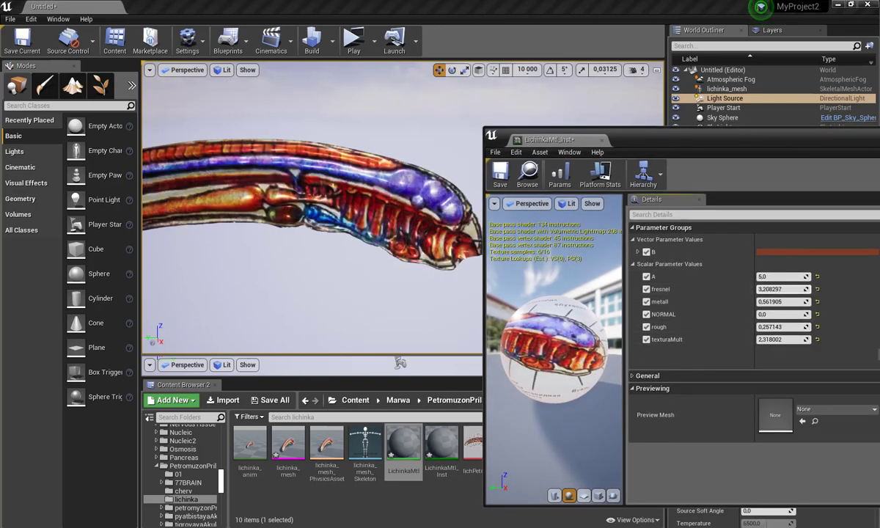
# - Change parameter B's colour to a bright yellow
pyautogui.click(807, 251)
pyautogui.click(658, 373)
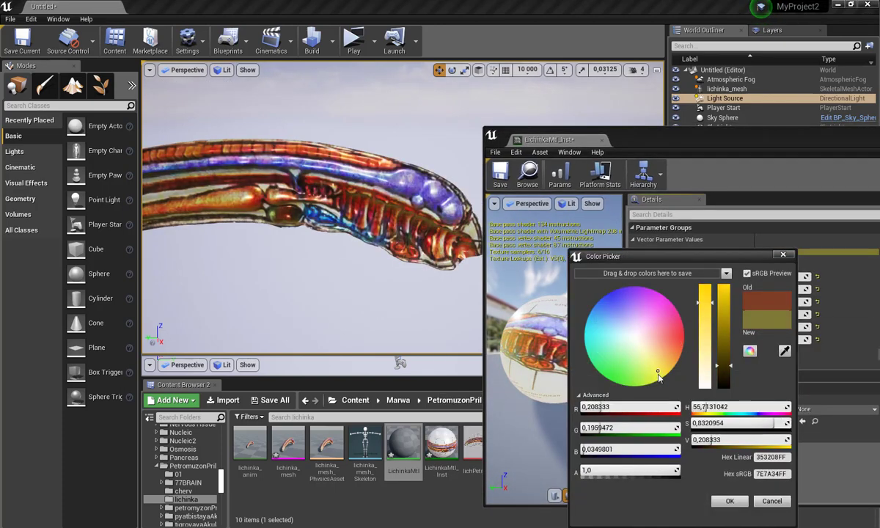
pyautogui.moveTo(731, 369); pyautogui.dragTo(730, 334)
pyautogui.click(678, 355)
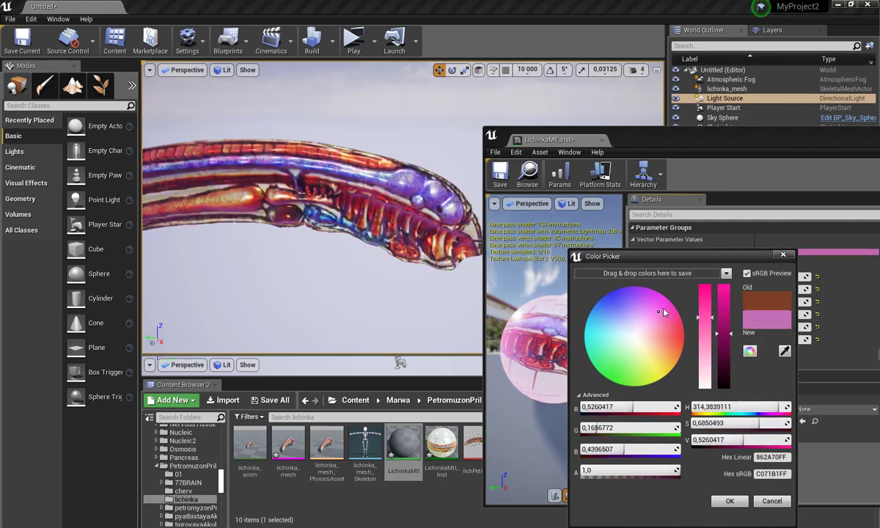
pyautogui.moveTo(663, 311); pyautogui.dragTo(644, 379)
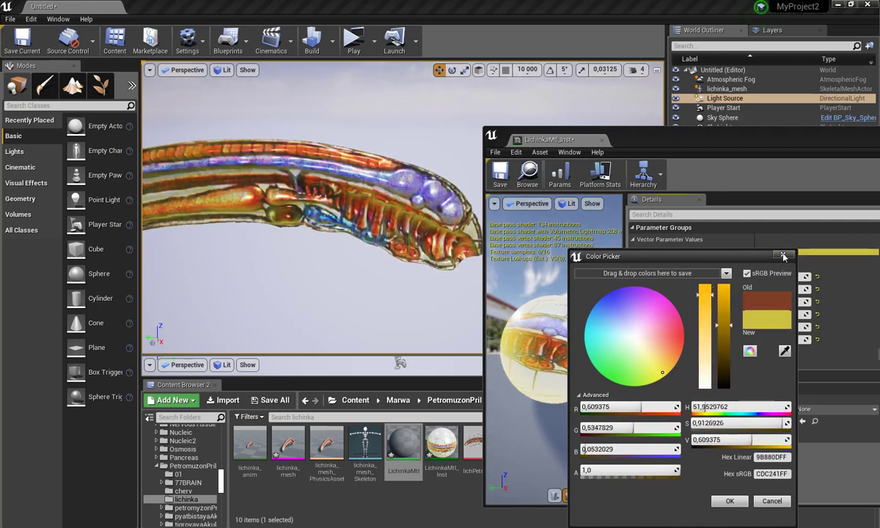
pyautogui.click(730, 501)
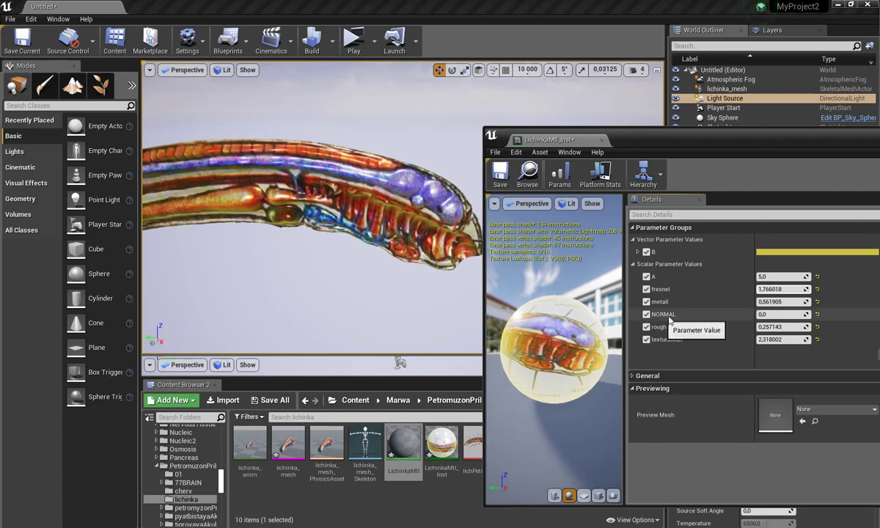
# - Raise NORMAL, close the instance editor, and bring the camera closer to the larva
pyautogui.moveTo(777, 314); pyautogui.dragTo(786, 314)
pyautogui.click(601, 140)
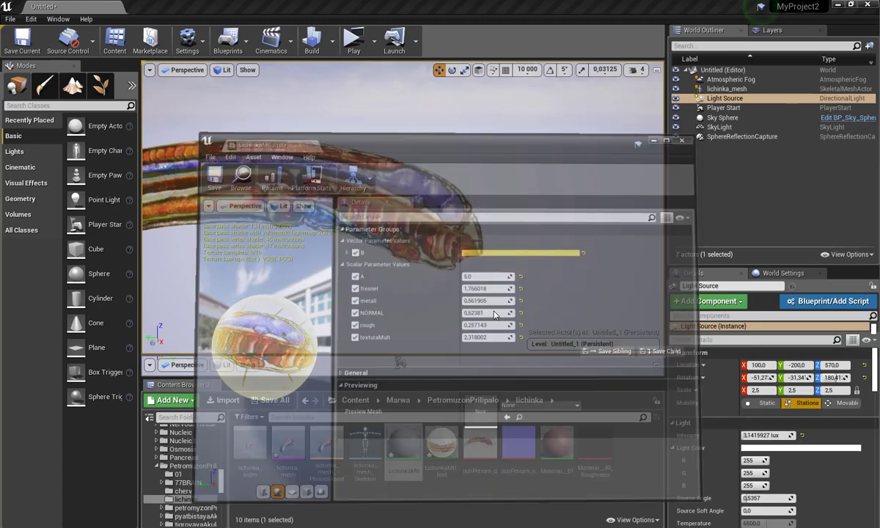
pyautogui.moveTo(614, 89); pyautogui.dragTo(650, 95)
pyautogui.click(635, 70)
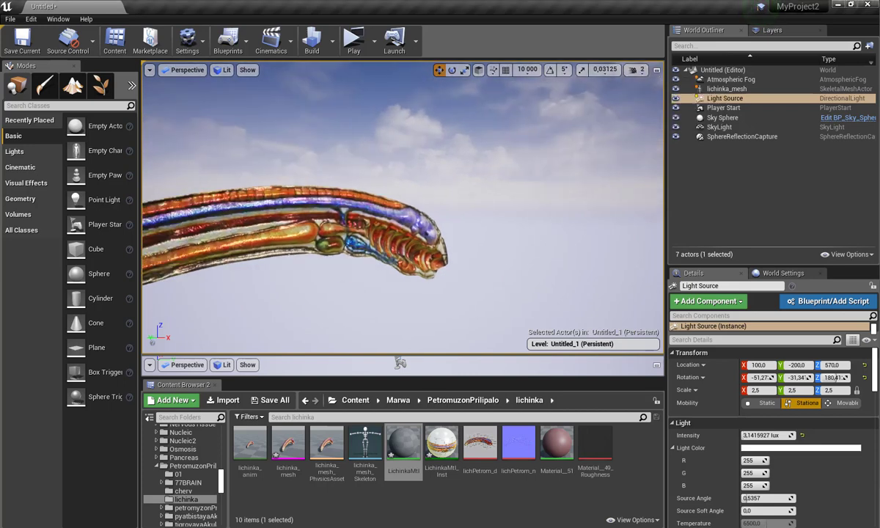
pyautogui.moveTo(440, 220); pyautogui.dragTo(425, 183)
pyautogui.click(270, 400)
# - Save the level under a new name in the PetromyzonPrilipalo folder, found by searching 'petrom'
pyautogui.press('Return')
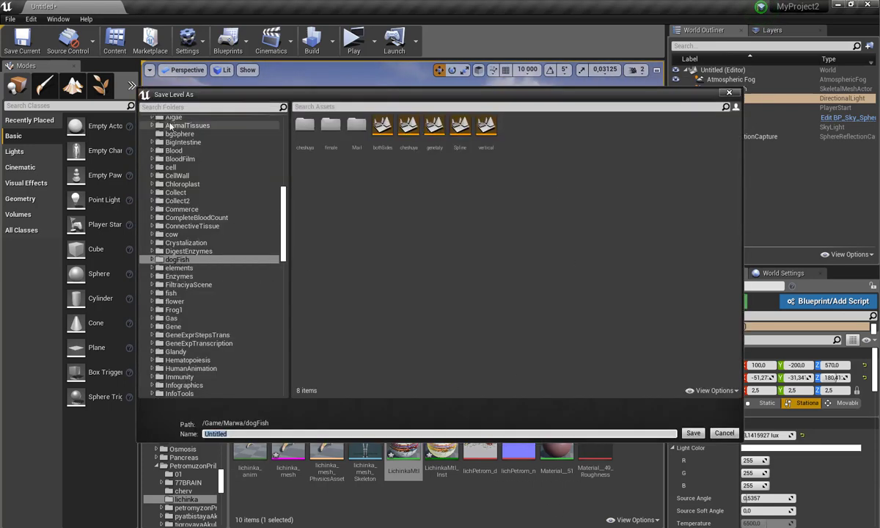
pyautogui.write('petrom')
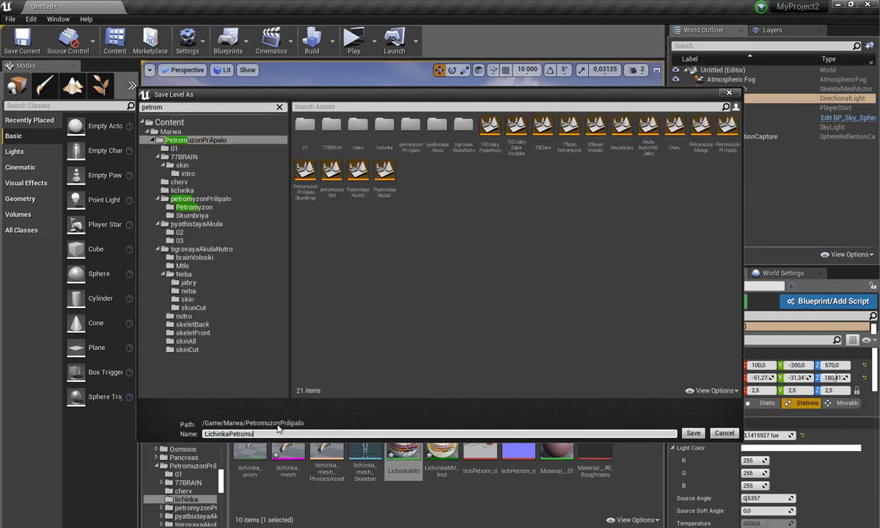
pyautogui.press('Return')
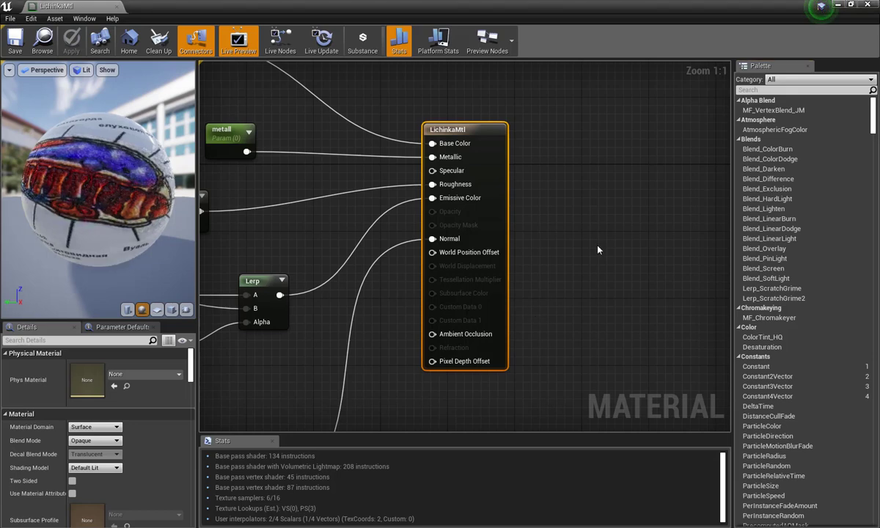
# - Move the normal nodes down and paste the TexCoord/Panner/Texture Sample/Add panning group above
pyautogui.scroll(-3, 383, 351)
pyautogui.moveTo(383, 351)
pyautogui.mouseDown()
pyautogui.moveTo(499, 262)
pyautogui.moveTo(433, 389)
pyautogui.mouseUp()
pyautogui.click(415, 264)
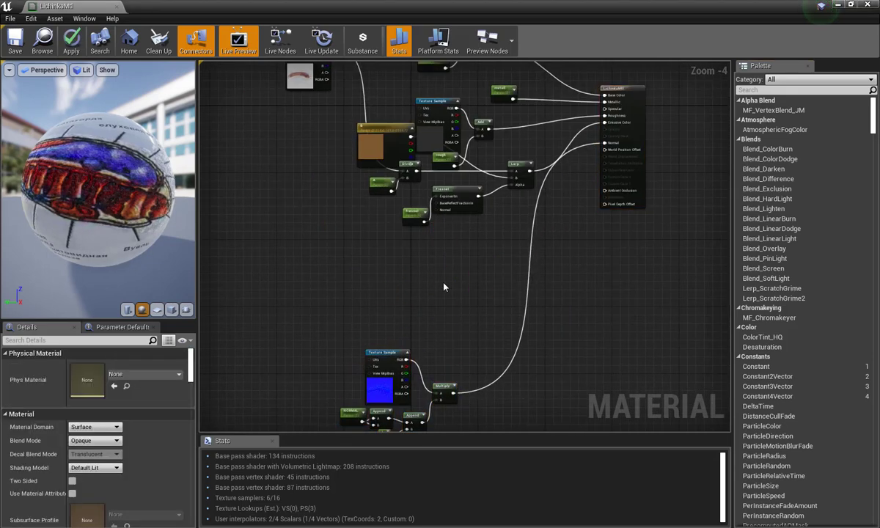
pyautogui.hotkey('ctrl', 'v')
pyautogui.moveTo(425, 252); pyautogui.dragTo(444, 248)
pyautogui.click(493, 308)
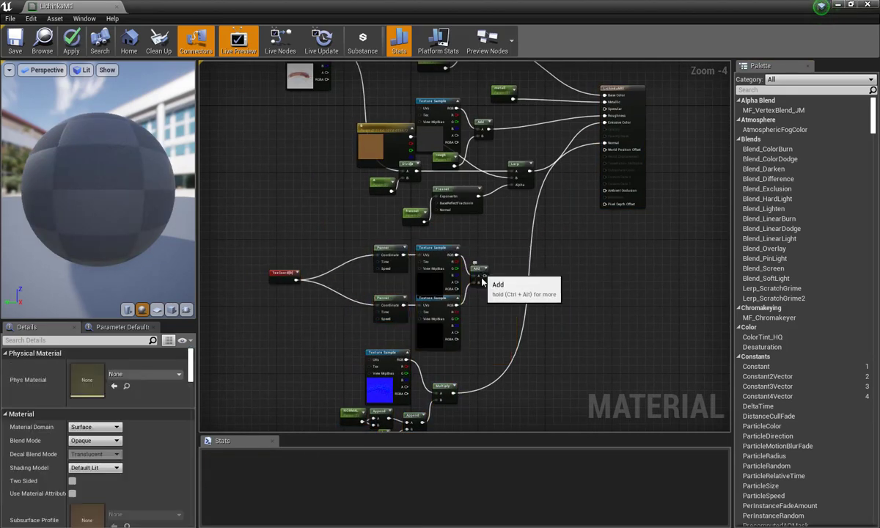
# - Sum the Multiply output and panning result in a new Add, feed it to Normal, and apply
pyautogui.click(539, 313)
pyautogui.moveTo(541, 332); pyautogui.dragTo(542, 328)
pyautogui.moveTo(493, 296)
pyautogui.mouseDown()
pyautogui.moveTo(541, 322)
pyautogui.moveTo(582, 157)
pyautogui.mouseUp()
pyautogui.moveTo(546, 321); pyautogui.dragTo(526, 290)
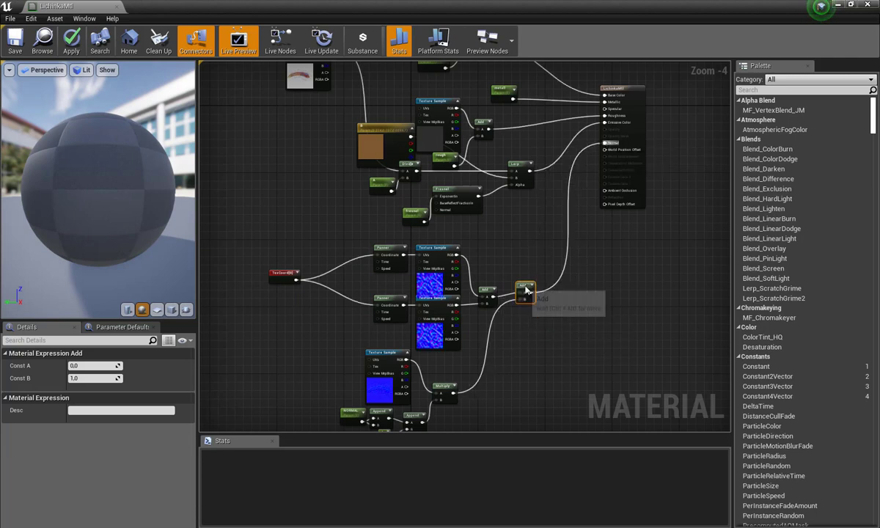
pyautogui.click(560, 370)
pyautogui.click(16, 44)
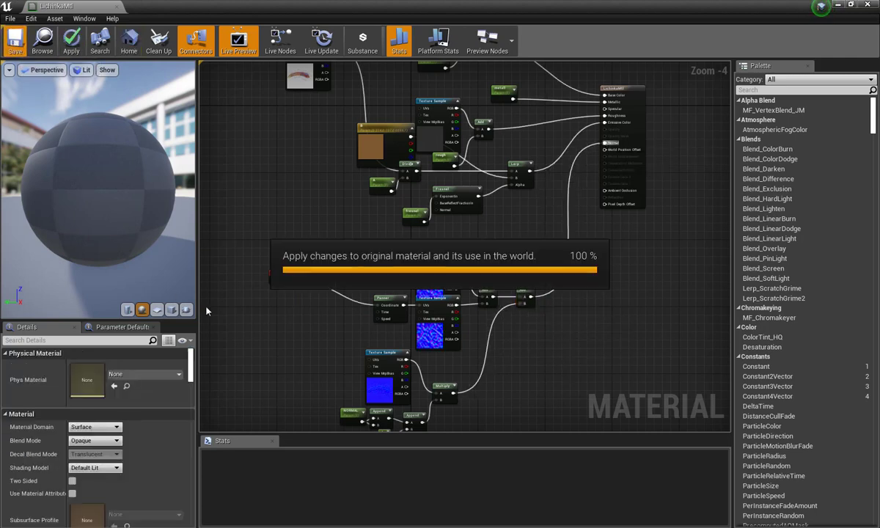
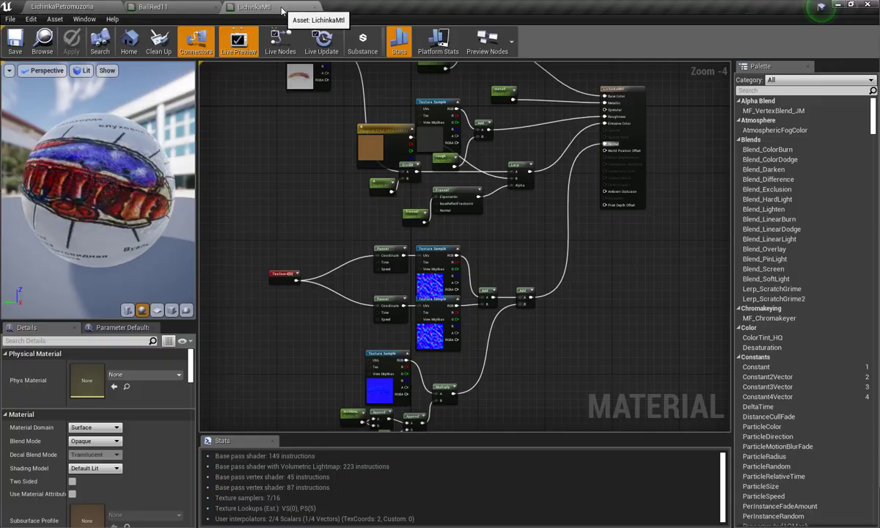
# - Insert a Multiply node between TexCoord and the upper Panner, with TexCoord feeding input B
pyautogui.scroll(2, 288, 313)
pyautogui.moveTo(371, 258); pyautogui.dragTo(361, 299)
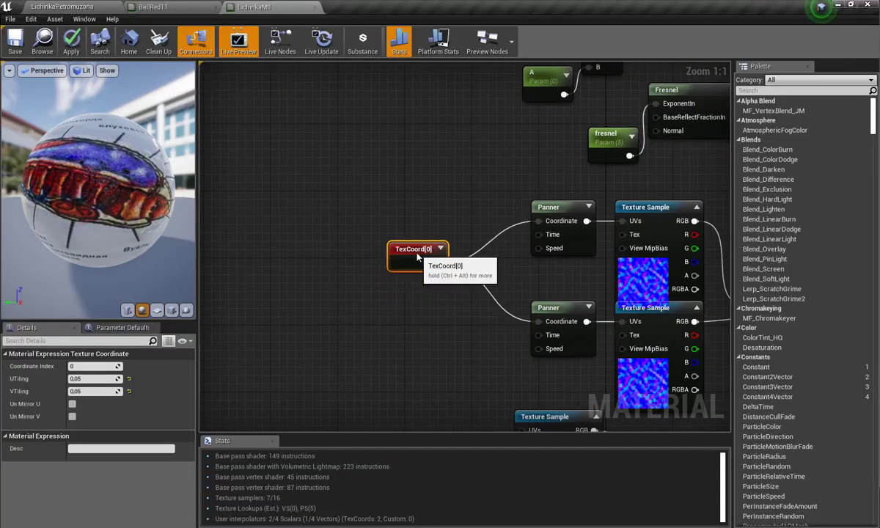
pyautogui.click(449, 273)
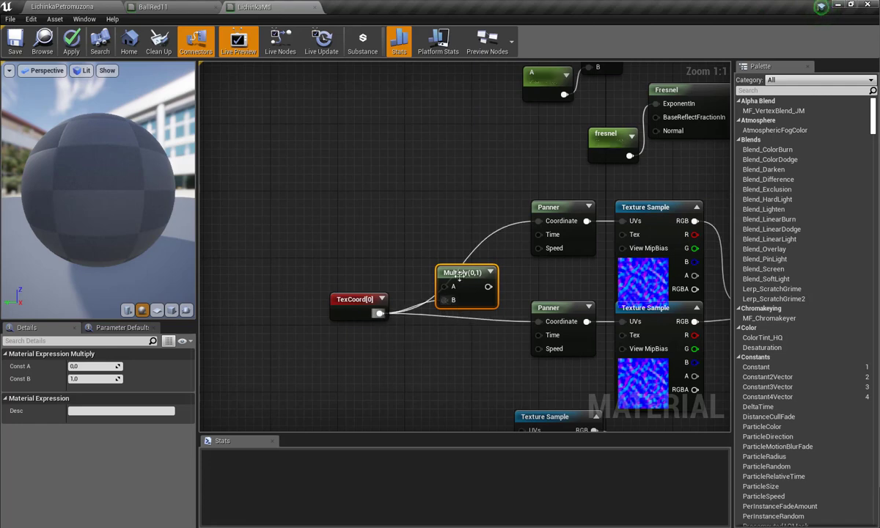
pyautogui.moveTo(459, 275); pyautogui.dragTo(444, 268)
pyautogui.moveTo(539, 221)
pyautogui.mouseDown()
pyautogui.moveTo(470, 280)
pyautogui.moveTo(456, 253)
pyautogui.mouseUp()
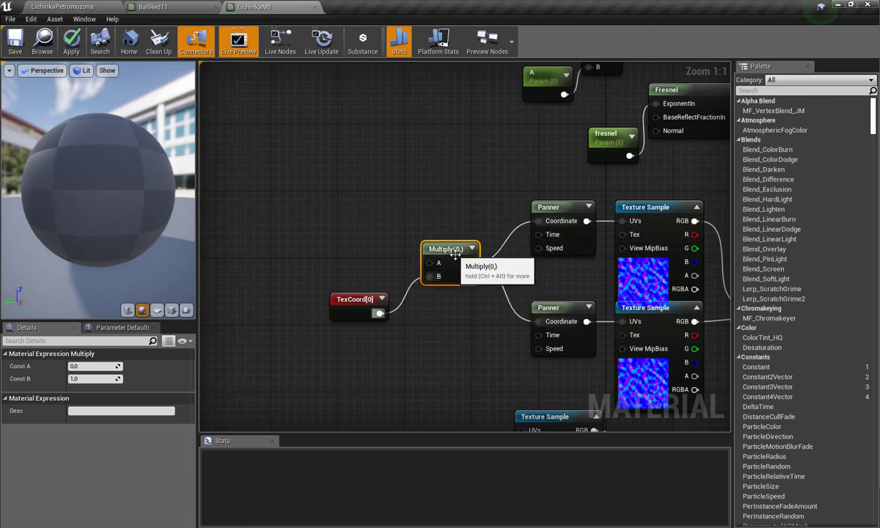
# - Add an AppendVector node above the Multiply and wire it into Multiply input A
pyautogui.rightClick(301, 234)
pyautogui.write('append')
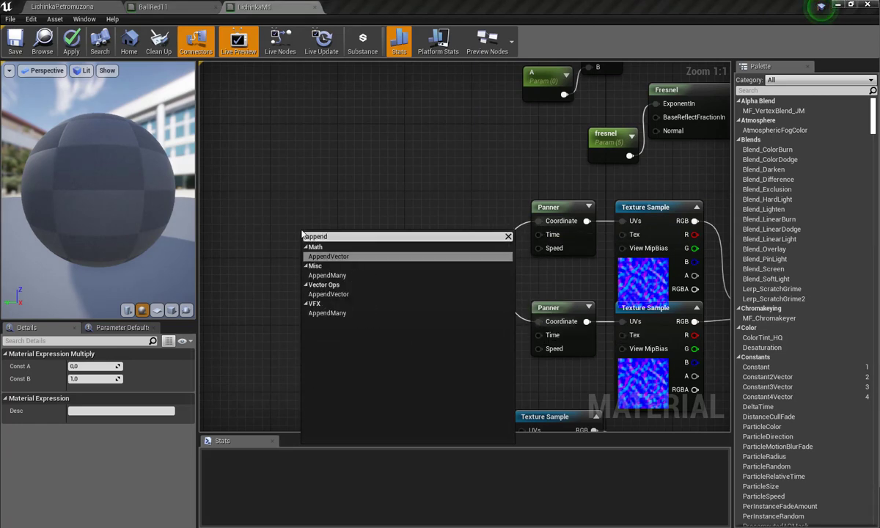
pyautogui.press('Return')
pyautogui.moveTo(338, 254); pyautogui.dragTo(382, 225)
pyautogui.moveTo(433, 269); pyautogui.dragTo(430, 264)
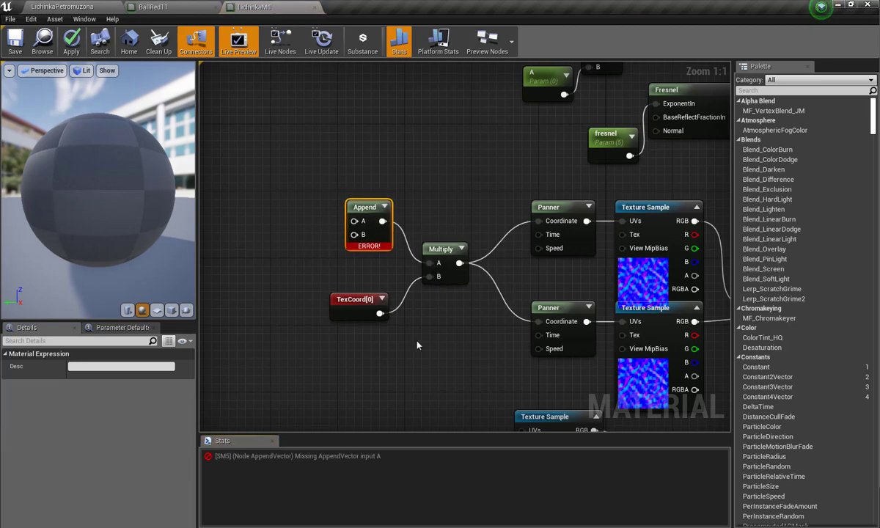
pyautogui.moveTo(416, 346); pyautogui.dragTo(516, 363, button='right')
# - Add a constant of 1 left of Append and convert it into parameter U
pyautogui.click(356, 214)
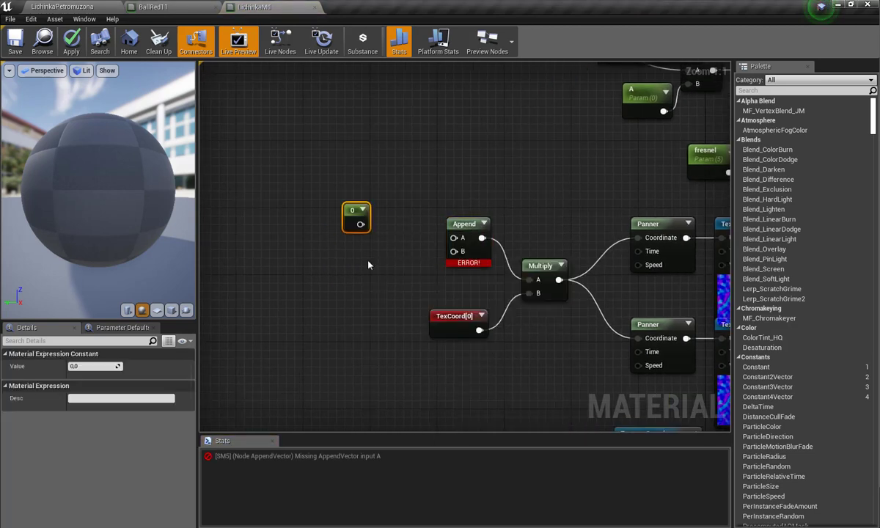
pyautogui.click(94, 366)
pyautogui.write('1')
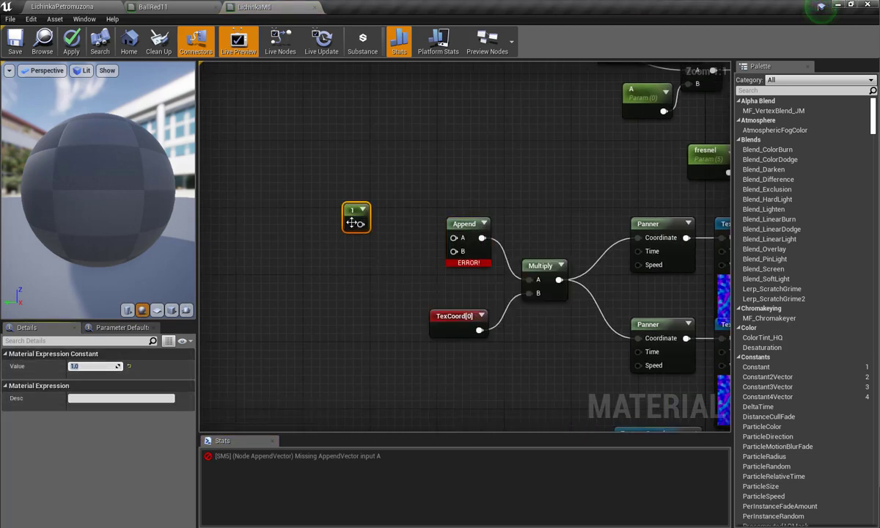
pyautogui.rightClick(353, 211)
pyautogui.click(385, 275)
pyautogui.write('U')
pyautogui.press('Return')
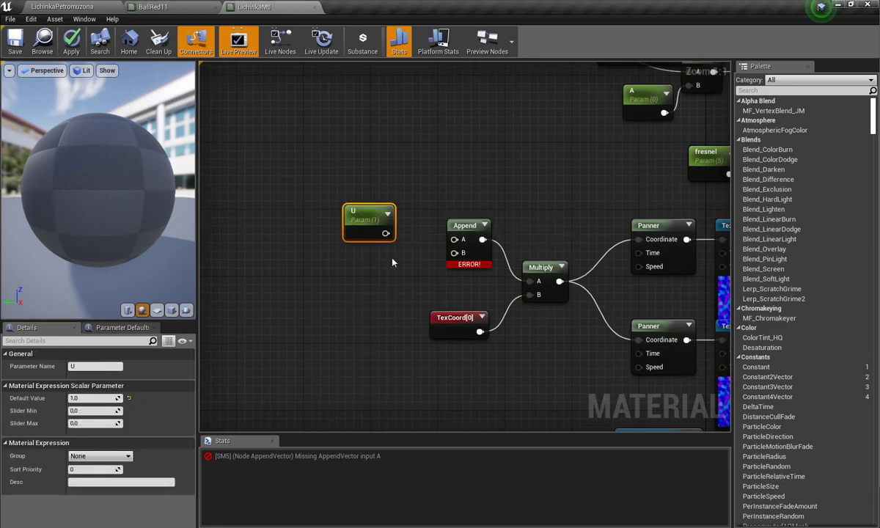
# - Duplicate the U parameter as V and wire U and V into the Append inputs
pyautogui.hotkey('ctrl', 'w')
pyautogui.moveTo(394, 270)
pyautogui.mouseDown()
pyautogui.moveTo(356, 250)
pyautogui.moveTo(454, 253)
pyautogui.mouseUp()
pyautogui.write('V')
pyautogui.press('Return')
pyautogui.moveTo(385, 233); pyautogui.dragTo(454, 239)
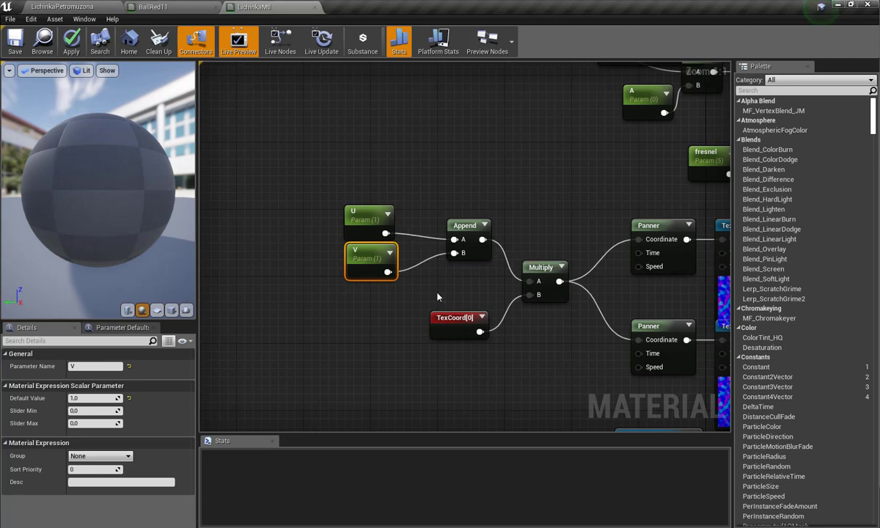
pyautogui.moveTo(380, 224); pyautogui.dragTo(379, 212)
# - Set U and V defaults to 0.05 and apply the material
pyautogui.click(459, 317)
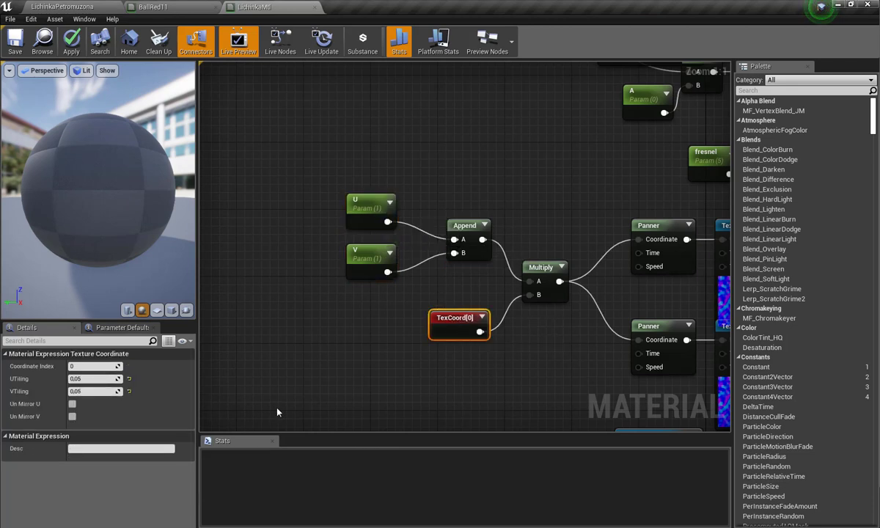
pyautogui.click(370, 209)
pyautogui.click(83, 398)
pyautogui.write('0.05')
pyautogui.press('Return')
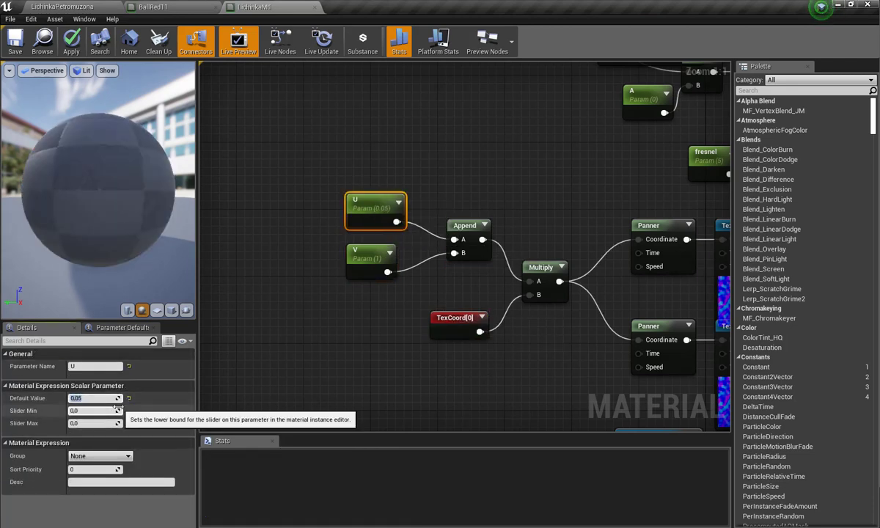
pyautogui.moveTo(371, 253); pyautogui.dragTo(370, 262)
pyautogui.click(83, 398)
pyautogui.write('0.05')
pyautogui.press('Return')
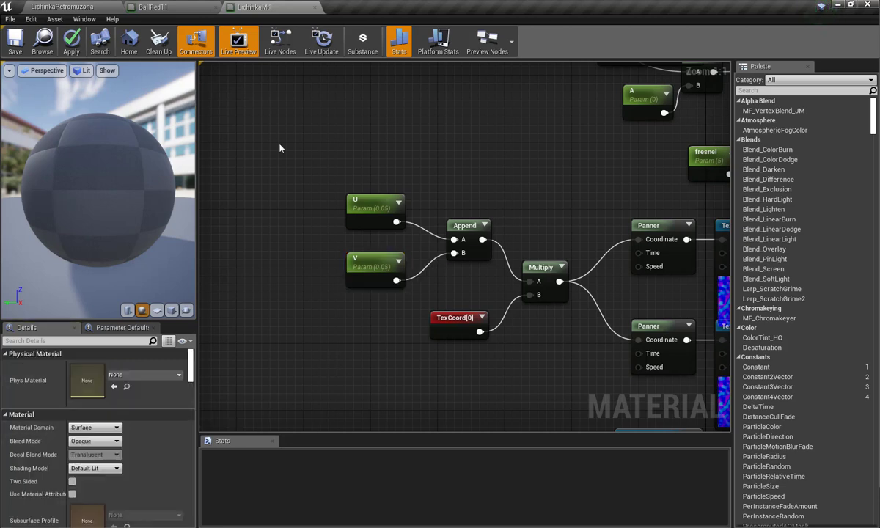
pyautogui.click(315, 7)
pyautogui.click(524, 286)
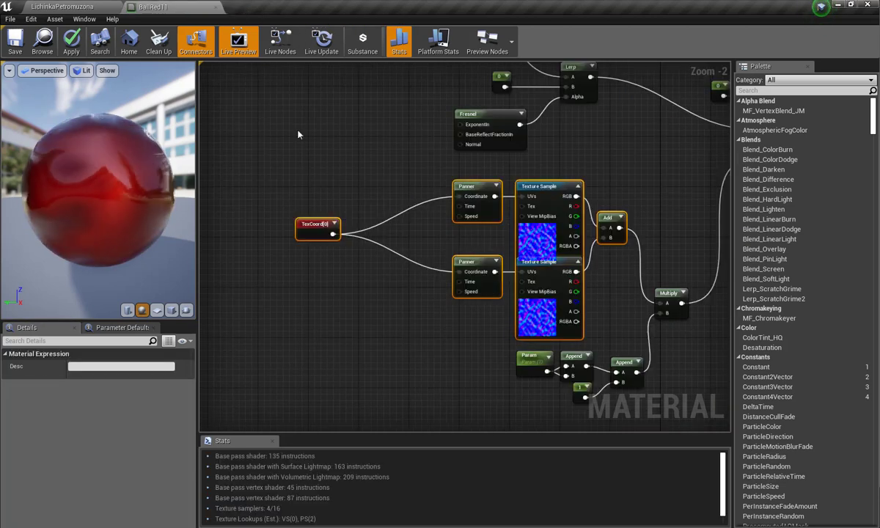
# - Close LichinkaMtl, open LichinkaMtl_Inst in a floating window, and enable the U and V overrides
pyautogui.press('Escape')
pyautogui.press('Escape')
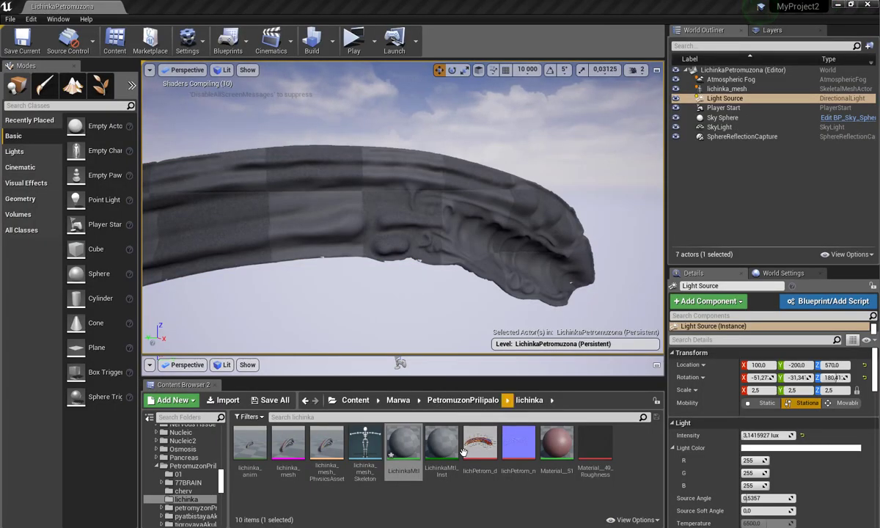
pyautogui.doubleClick(441, 446)
pyautogui.moveTo(594, 6)
pyautogui.mouseDown()
pyautogui.moveTo(594, 276)
pyautogui.moveTo(607, 269)
pyautogui.mouseUp()
pyautogui.click(567, 473)
pyautogui.click(567, 486)
# - Slide the texture with U at -5.88 and V at -2.19, then close the instance editor
pyautogui.moveTo(678, 473)
pyautogui.mouseDown()
pyautogui.moveTo(661, 473)
pyautogui.moveTo(699, 413)
pyautogui.mouseUp()
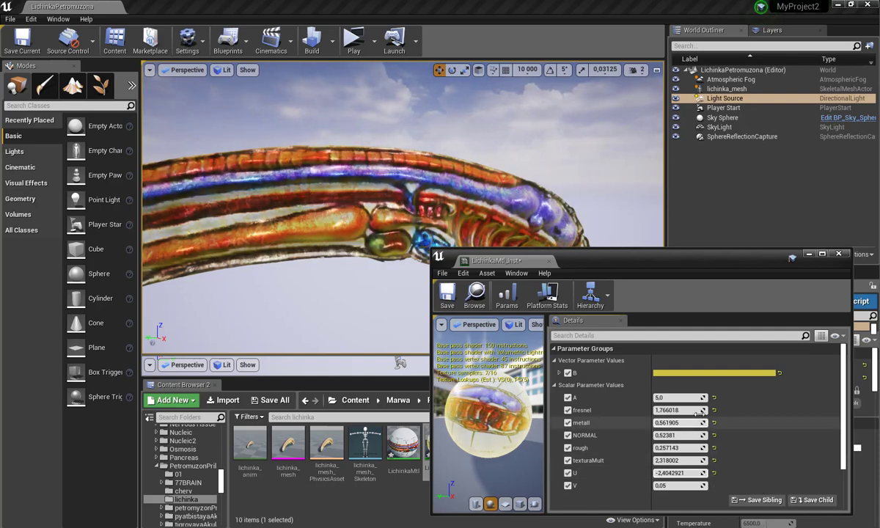
pyautogui.moveTo(678, 486)
pyautogui.mouseDown()
pyautogui.moveTo(660, 485)
pyautogui.moveTo(689, 486)
pyautogui.mouseUp()
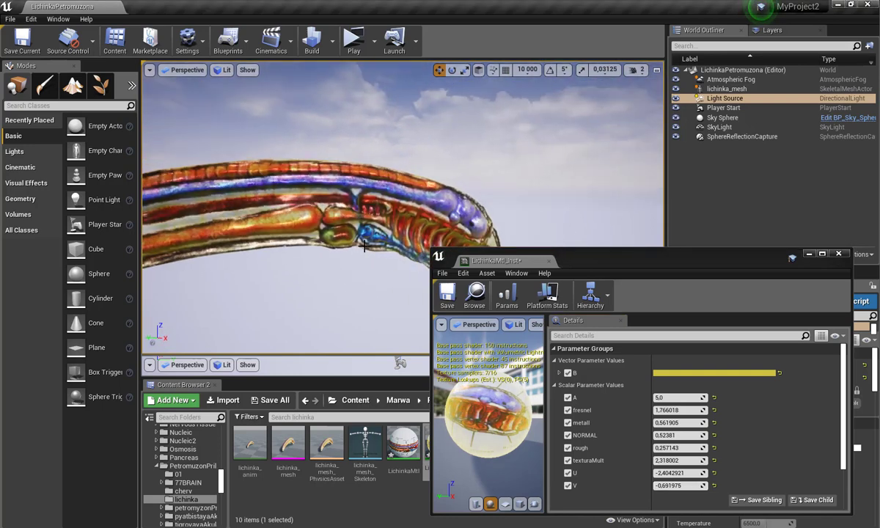
pyautogui.moveTo(678, 473)
pyautogui.mouseDown()
pyautogui.moveTo(645, 473)
pyautogui.moveTo(704, 473)
pyautogui.moveTo(689, 486)
pyautogui.mouseUp()
pyautogui.moveTo(362, 272); pyautogui.dragTo(388, 272)
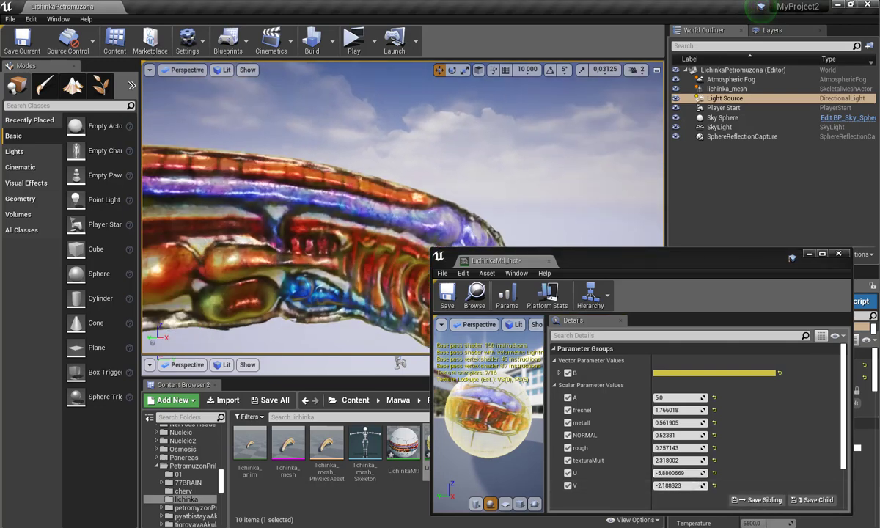
pyautogui.click(840, 253)
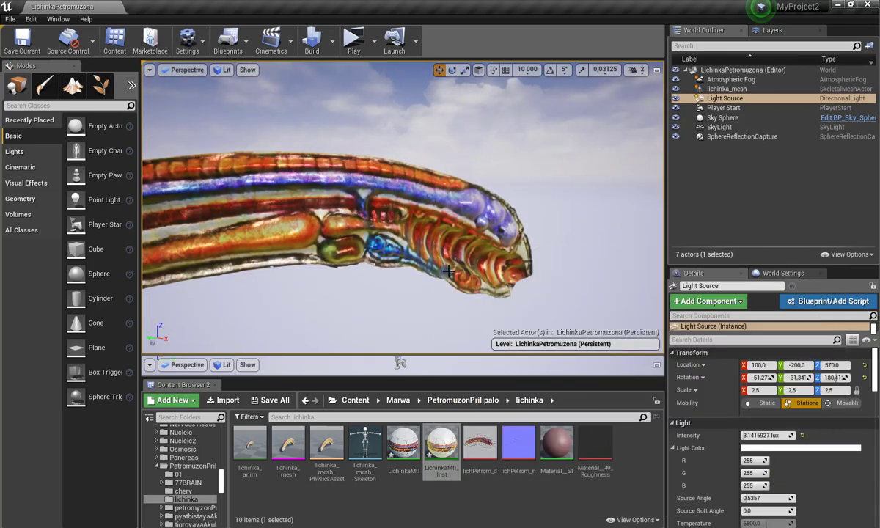
# - Delete Player Start and Atmospheric Fog, and add an Exponential Height Fog
pyautogui.click(726, 109)
pyautogui.press('Delete')
pyautogui.click(730, 79)
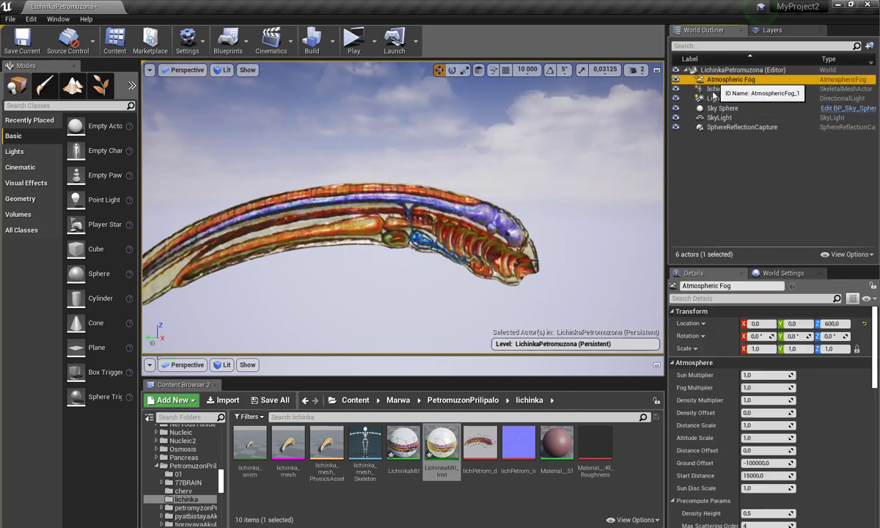
pyautogui.press('Delete')
pyautogui.click(26, 183)
pyautogui.moveTo(75, 150); pyautogui.dragTo(375, 228)
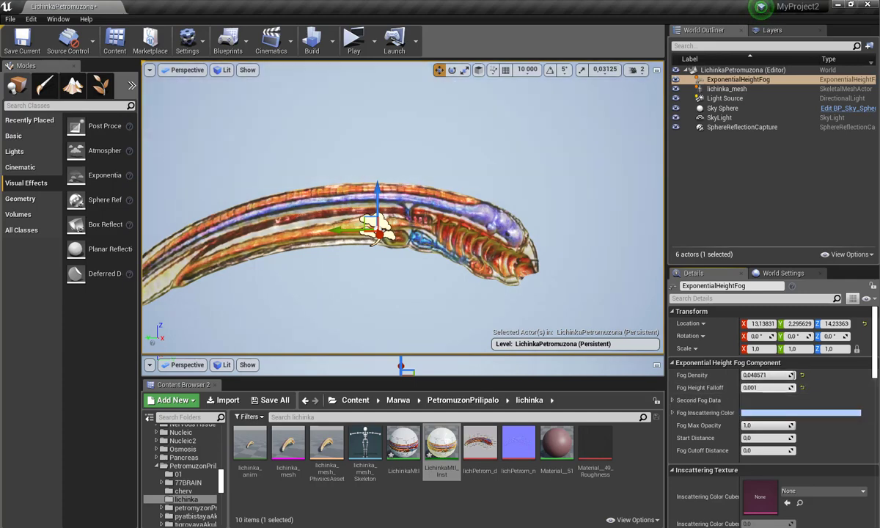
# - Set the fog's Inscattering Color to a dark brown
pyautogui.click(799, 413)
pyautogui.click(620, 311)
pyautogui.moveTo(620, 311); pyautogui.dragTo(649, 328)
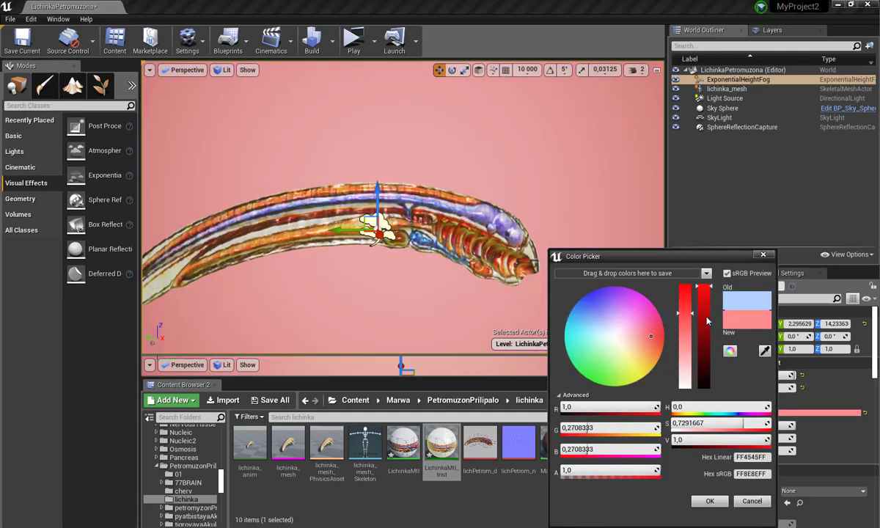
pyautogui.moveTo(703, 288); pyautogui.dragTo(703, 381)
pyautogui.click(640, 352)
pyautogui.moveTo(641, 352); pyautogui.dragTo(630, 343)
pyautogui.click(707, 500)
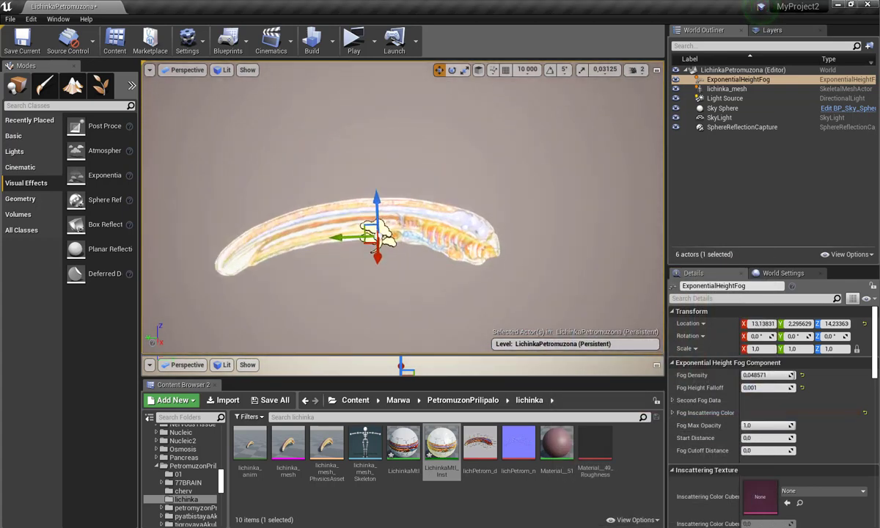
# - Raise the fog above the worm and add a Post Process Volume
pyautogui.moveTo(379, 292)
pyautogui.mouseDown()
pyautogui.moveTo(417, 244)
pyautogui.moveTo(415, 106)
pyautogui.mouseUp()
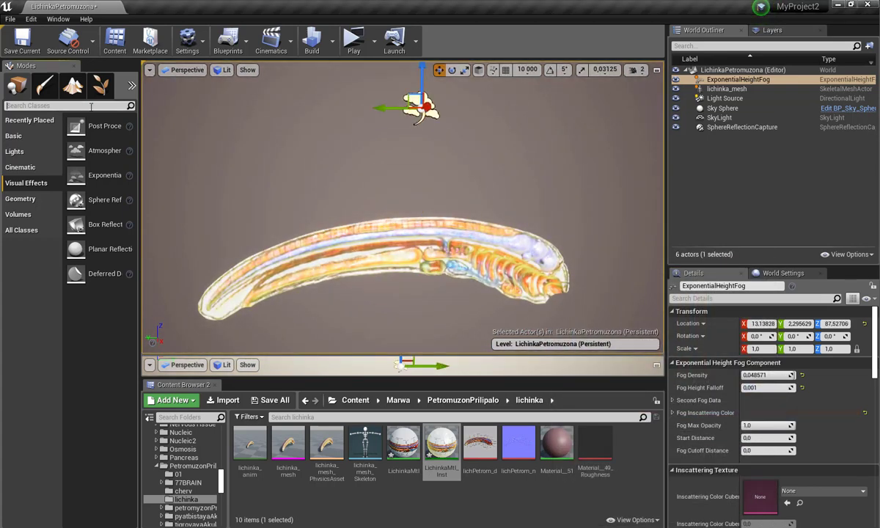
pyautogui.write('POST')
pyautogui.moveTo(58, 126); pyautogui.dragTo(408, 222)
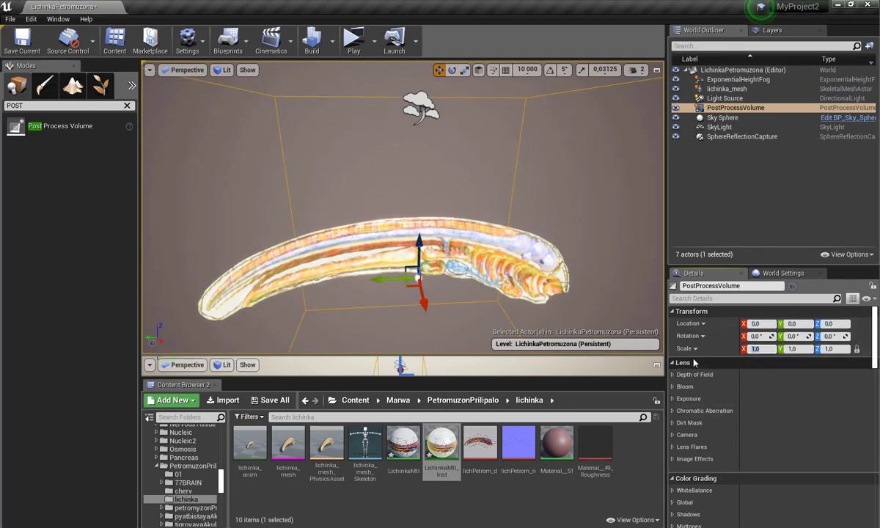
pyautogui.write('40')
pyautogui.press('Return')
pyautogui.write('E')
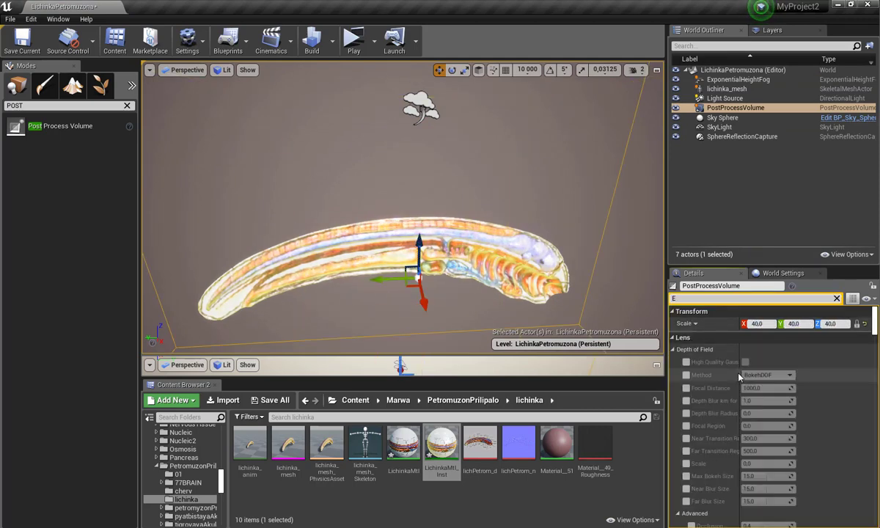
pyautogui.write('XP')
pyautogui.click(686, 403)
pyautogui.click(685, 416)
pyautogui.write('1')
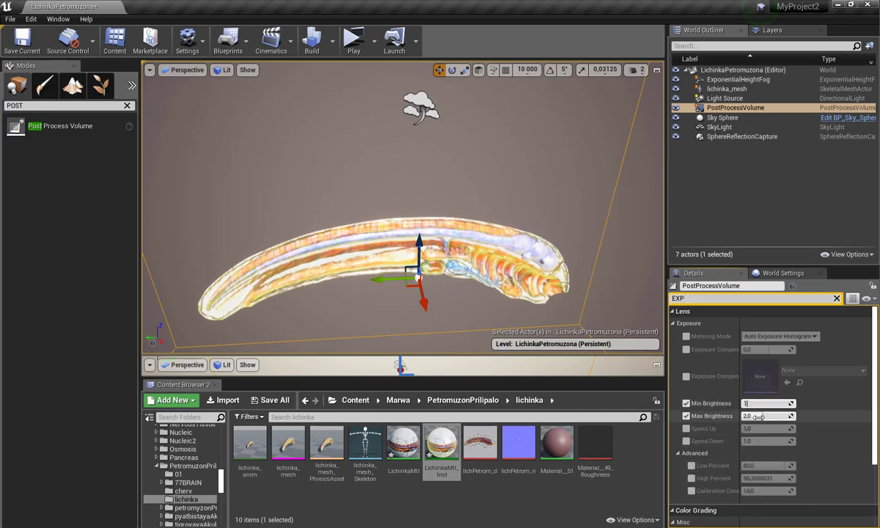
pyautogui.click(759, 416)
pyautogui.write('1')
pyautogui.press('Return')
pyautogui.moveTo(404, 220)
pyautogui.mouseDown(button='right')
pyautogui.moveTo(352, 206)
pyautogui.moveTo(442, 321)
pyautogui.mouseUp(button='right')
pyautogui.click(443, 321)
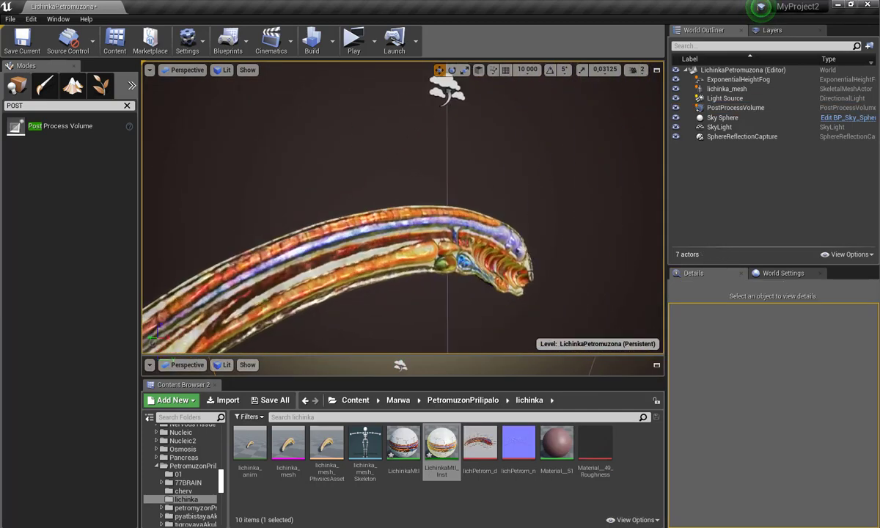
pyautogui.moveTo(539, 305)
pyautogui.mouseDown(button='right')
pyautogui.moveTo(475, 230)
pyautogui.moveTo(580, 324)
pyautogui.mouseUp(button='right')
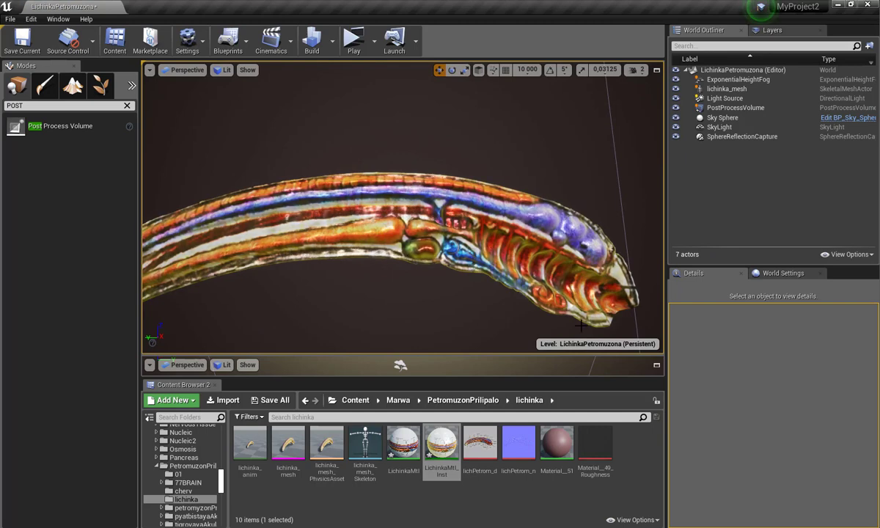
pyautogui.moveTo(580, 325); pyautogui.dragTo(580, 325, button='right')
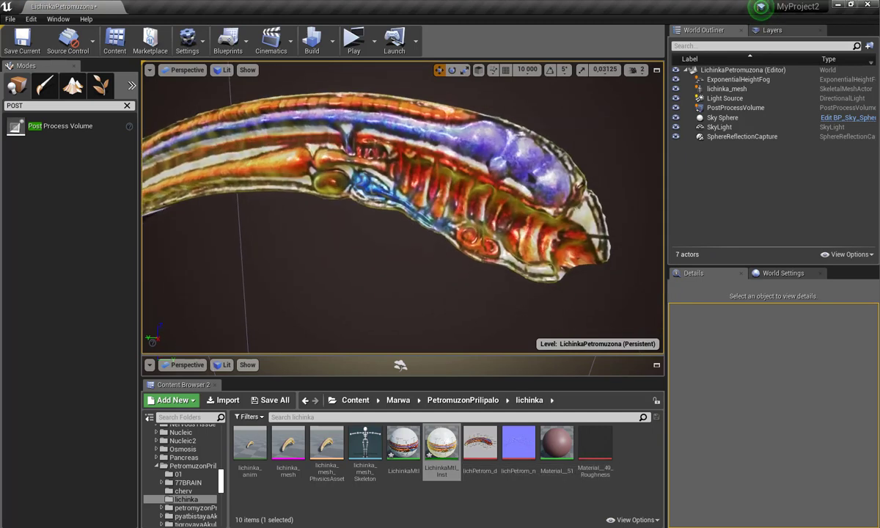
pyautogui.moveTo(248, 210); pyautogui.dragTo(249, 211, button='right')
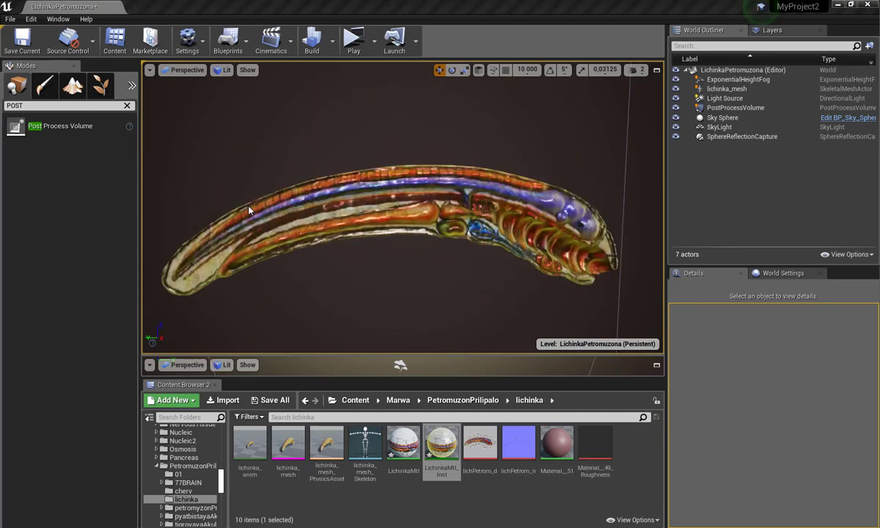
pyautogui.moveTo(31, 104); pyautogui.dragTo(2, 103)
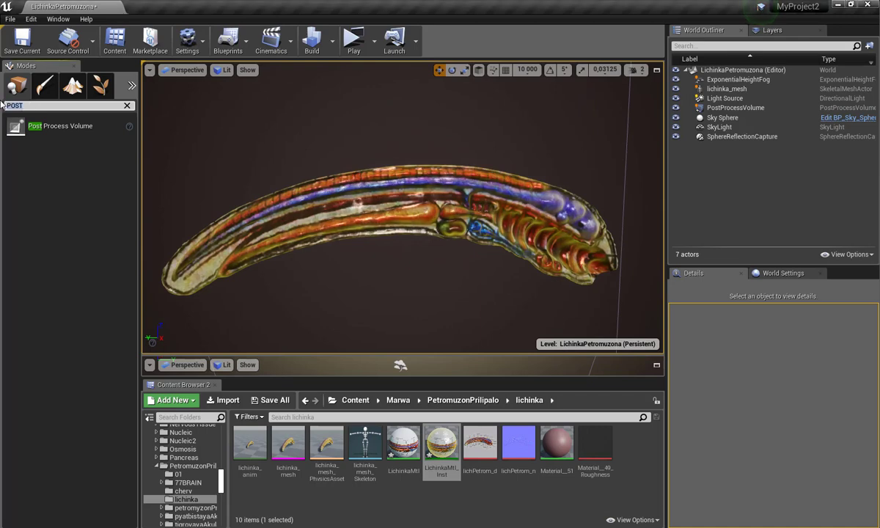
# - Place a camera in the scene and move it away from the larva along X
pyautogui.write('CAM')
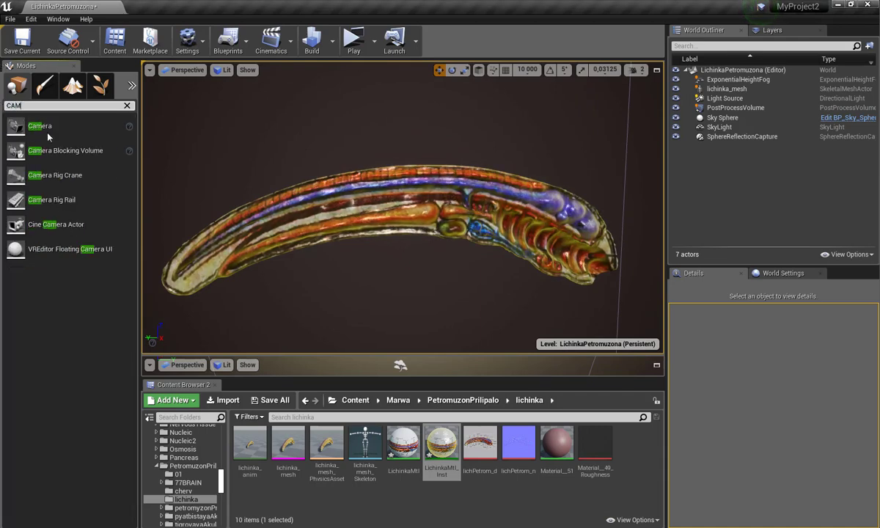
pyautogui.moveTo(47, 128)
pyautogui.mouseDown()
pyautogui.moveTo(383, 216)
pyautogui.moveTo(330, 220)
pyautogui.moveTo(673, 349)
pyautogui.mouseUp()
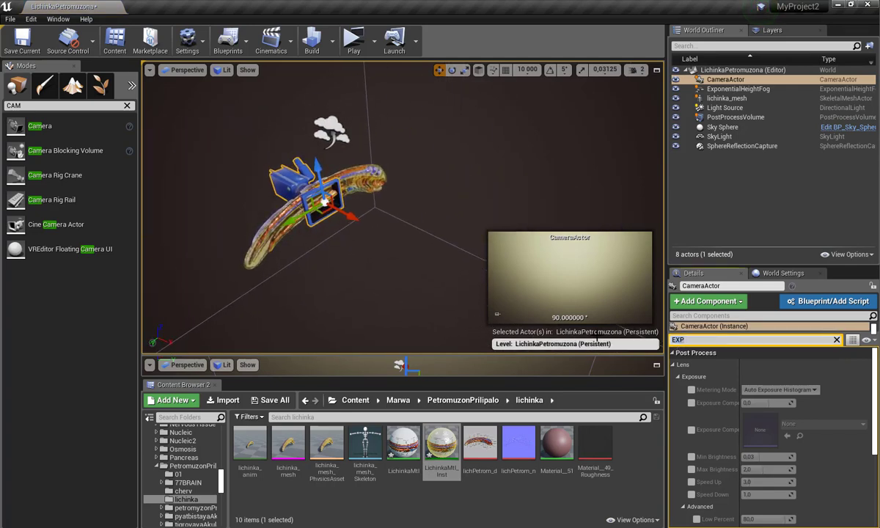
pyautogui.press('BackSpace')
pyautogui.press('BackSpace')
pyautogui.press('BackSpace')
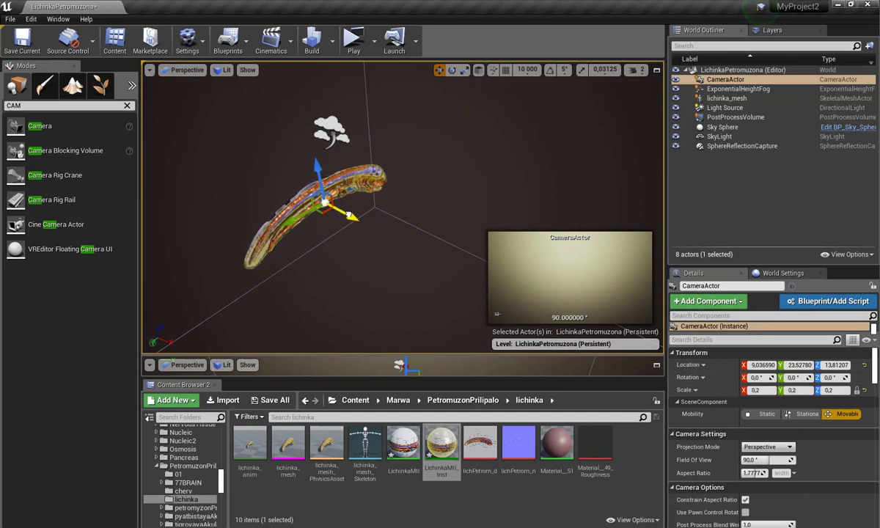
pyautogui.moveTo(350, 217)
pyautogui.mouseDown()
pyautogui.moveTo(251, 168)
pyautogui.moveTo(246, 206)
pyautogui.moveTo(281, 229)
pyautogui.moveTo(232, 226)
pyautogui.moveTo(251, 208)
pyautogui.moveTo(227, 163)
pyautogui.mouseUp()
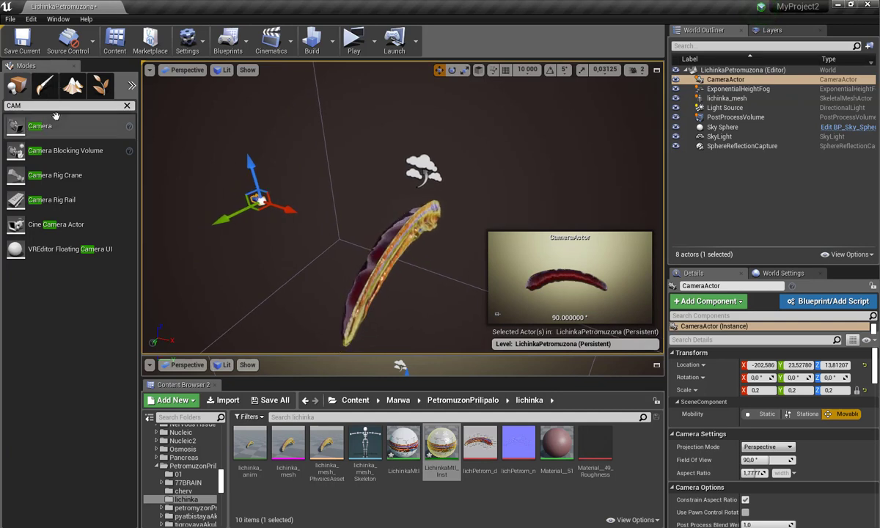
# - Drop a Basic Sphere onto the larva as a pivot actor
pyautogui.press('BackSpace')
pyautogui.press('BackSpace')
pyautogui.press('BackSpace')
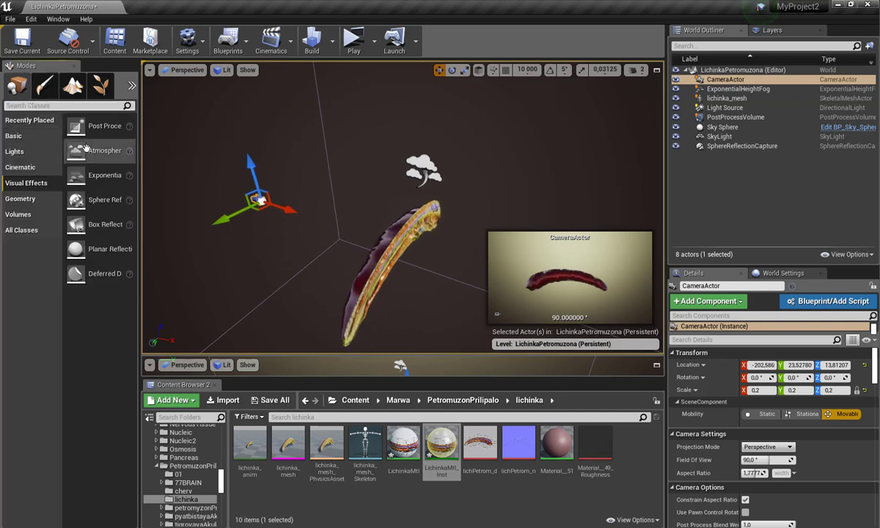
pyautogui.click(29, 120)
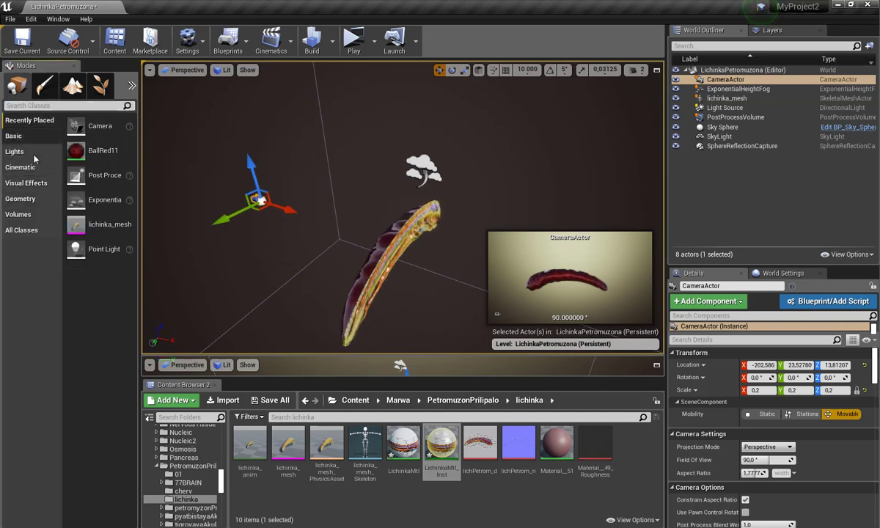
pyautogui.click(22, 136)
pyautogui.moveTo(99, 273); pyautogui.dragTo(285, 246)
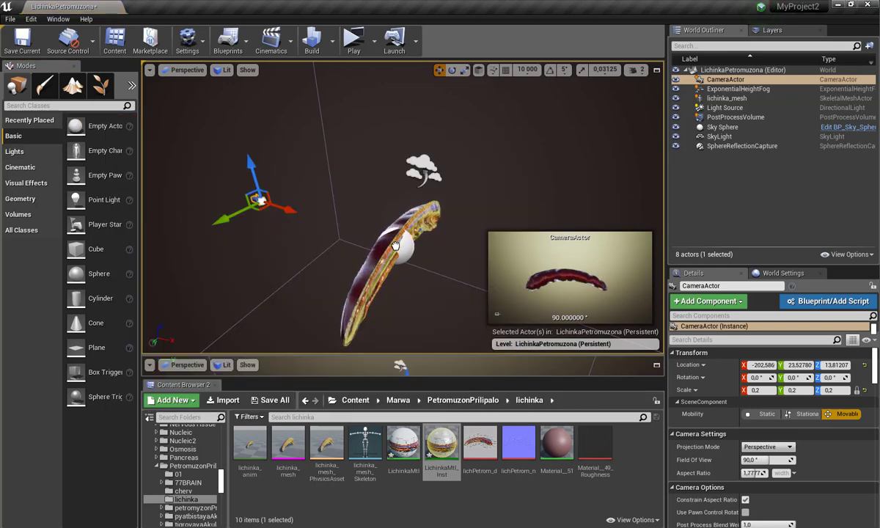
pyautogui.moveTo(395, 244); pyautogui.dragTo(394, 244)
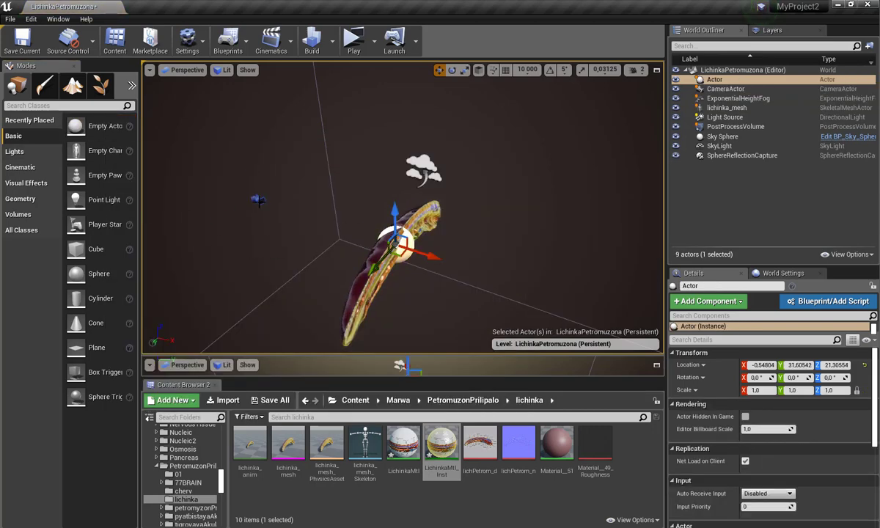
# - Parent CameraActor to the sphere Actor and dock the Sequencer below the viewport
pyautogui.click(722, 89)
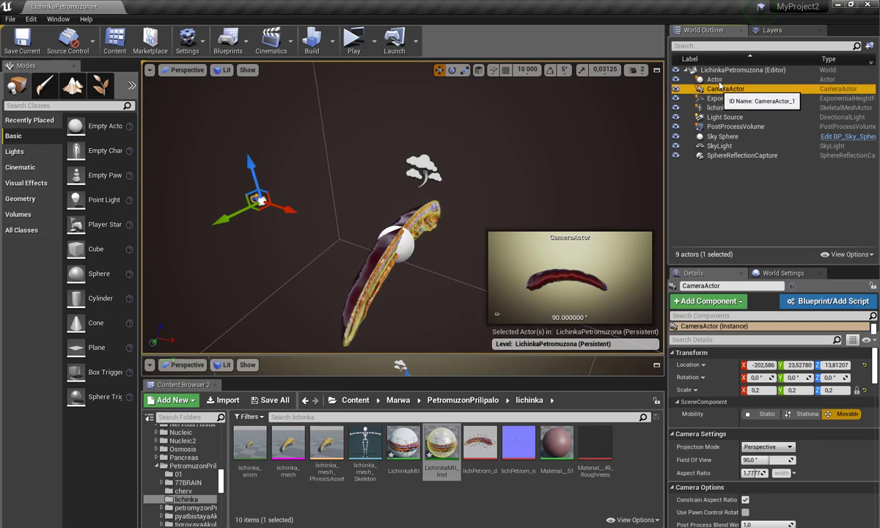
pyautogui.moveTo(718, 83); pyautogui.dragTo(716, 81)
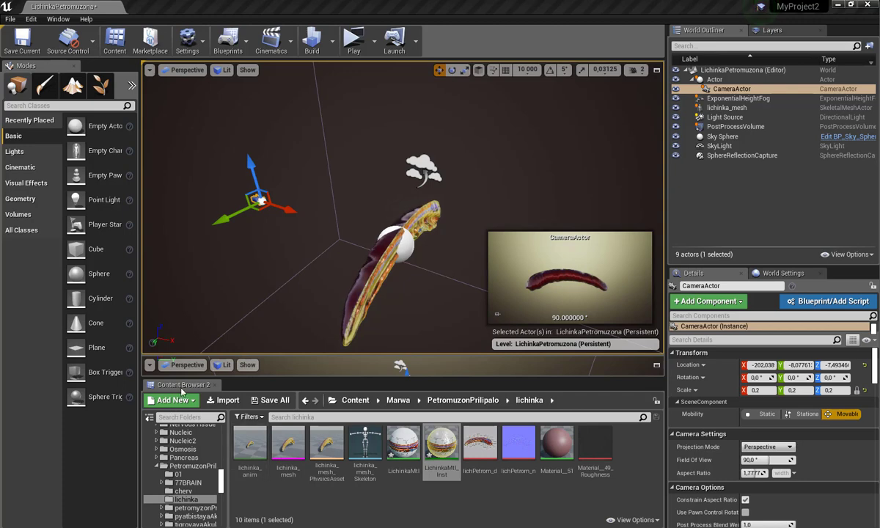
pyautogui.moveTo(176, 386); pyautogui.dragTo(176, 69)
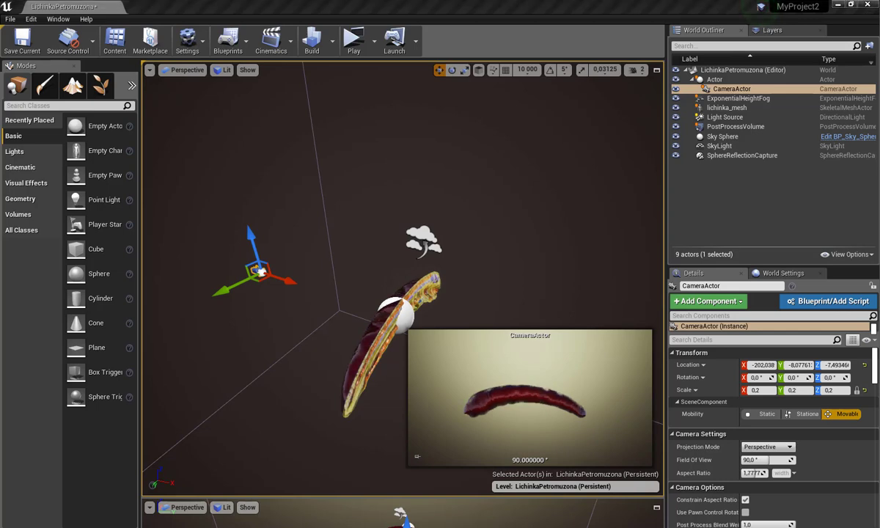
pyautogui.moveTo(761, 7)
pyautogui.mouseDown()
pyautogui.moveTo(342, 513)
pyautogui.moveTo(360, 499)
pyautogui.mouseUp()
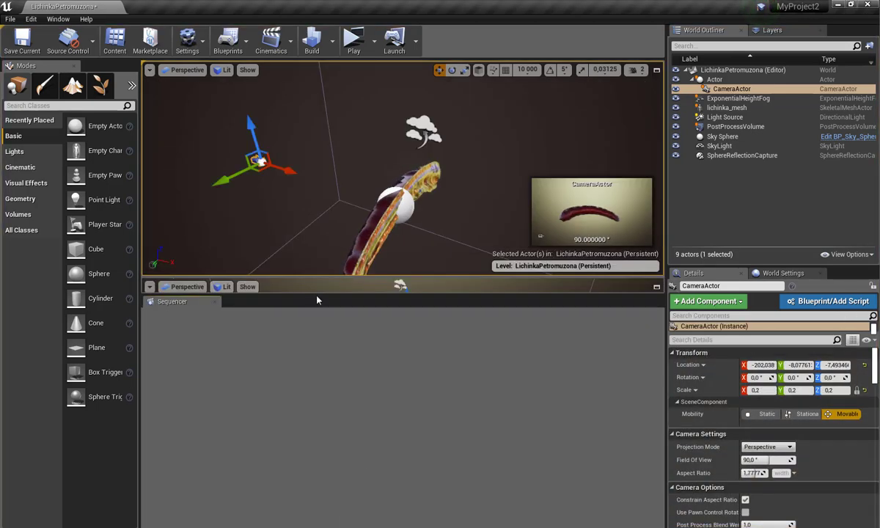
# - Add lichinka_mesh to the sequence with a lichinka_anim animation track, rewound to frame 0
pyautogui.moveTo(316, 294); pyautogui.dragTo(318, 365)
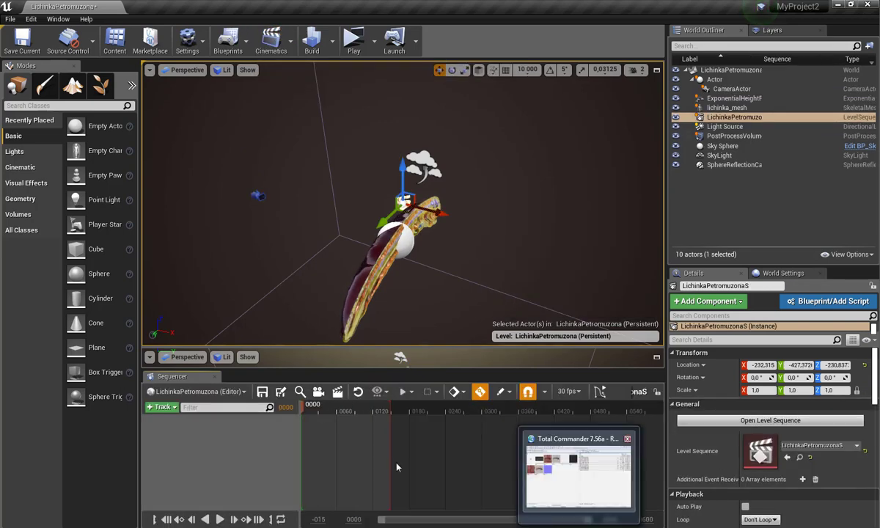
pyautogui.click(285, 421)
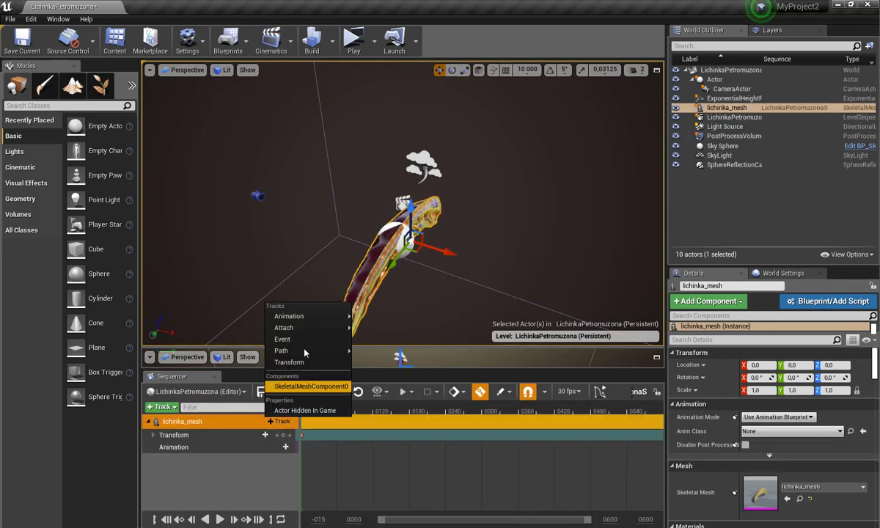
pyautogui.click(381, 332)
pyautogui.moveTo(616, 404); pyautogui.dragTo(305, 404)
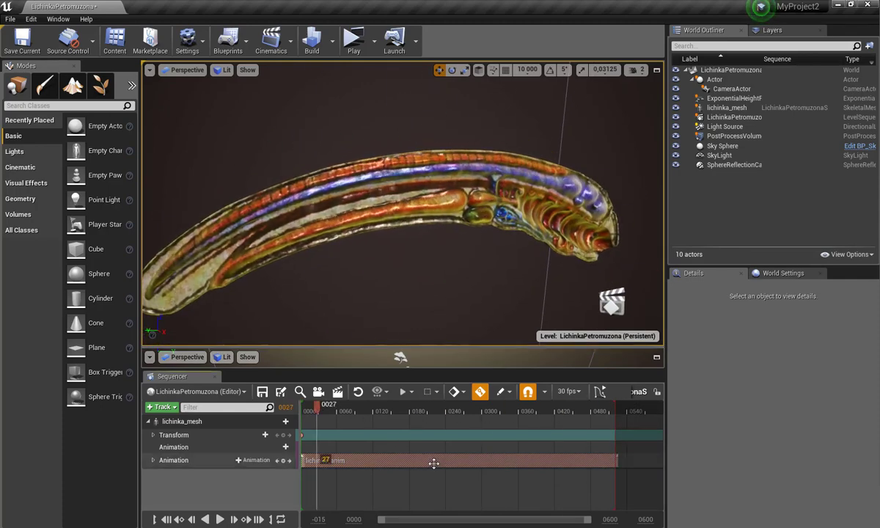
pyautogui.scroll(-2, 386, 291)
# - Add the sphere pivot Actor and CameraActor to the sequence and frame the pivot
pyautogui.moveTo(386, 290); pyautogui.dragTo(410, 264, button='right')
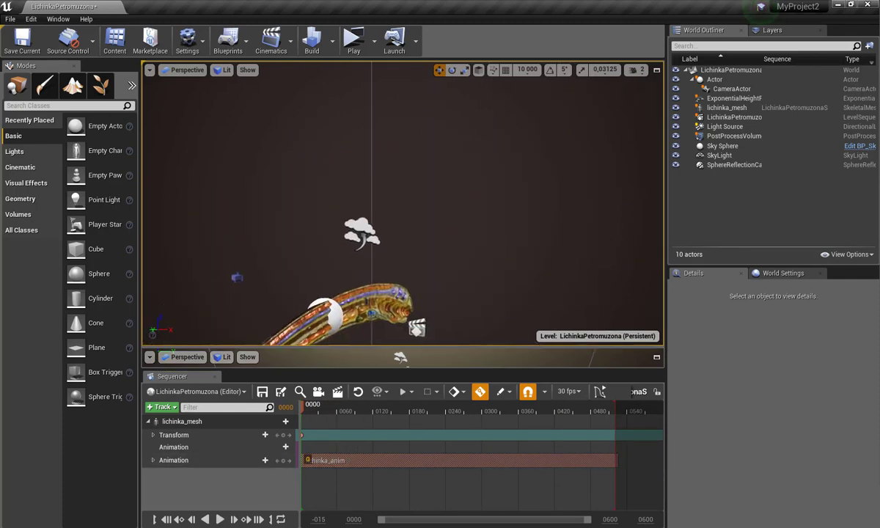
pyautogui.click(715, 79)
pyautogui.keyDown('ctrl'); pyautogui.click(732, 89); pyautogui.keyUp('ctrl')
pyautogui.moveTo(405, 452); pyautogui.dragTo(406, 452)
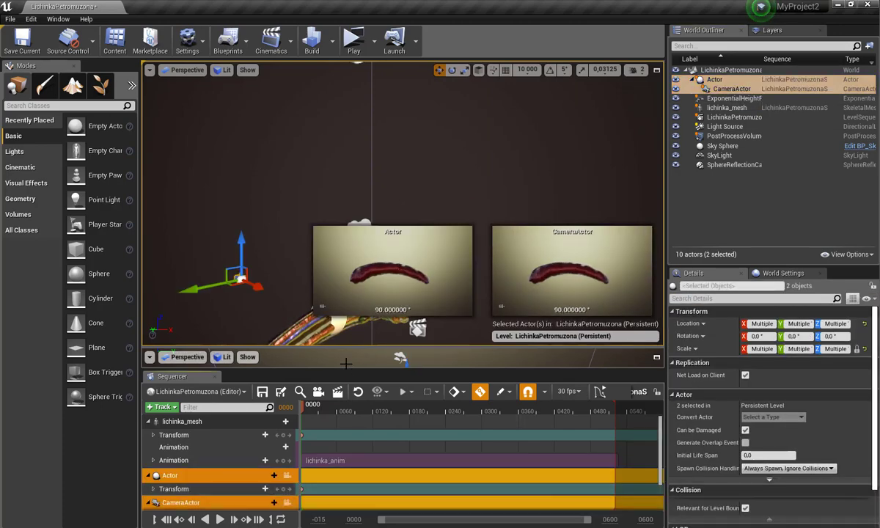
pyautogui.moveTo(350, 371); pyautogui.dragTo(350, 296)
pyautogui.click(350, 232)
pyautogui.press('f')
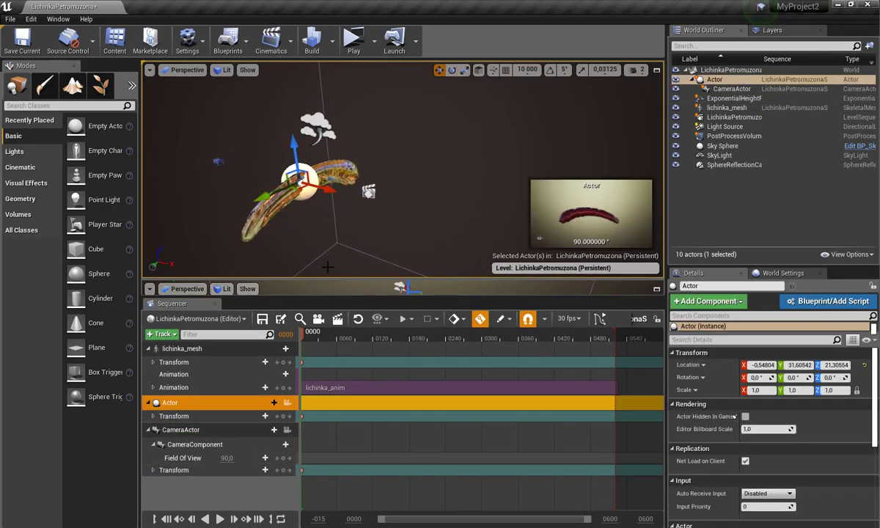
# - Rotate the pivot actor around its vertical axis at frame 100, then frame the camera
pyautogui.moveTo(330, 334); pyautogui.dragTo(352, 340)
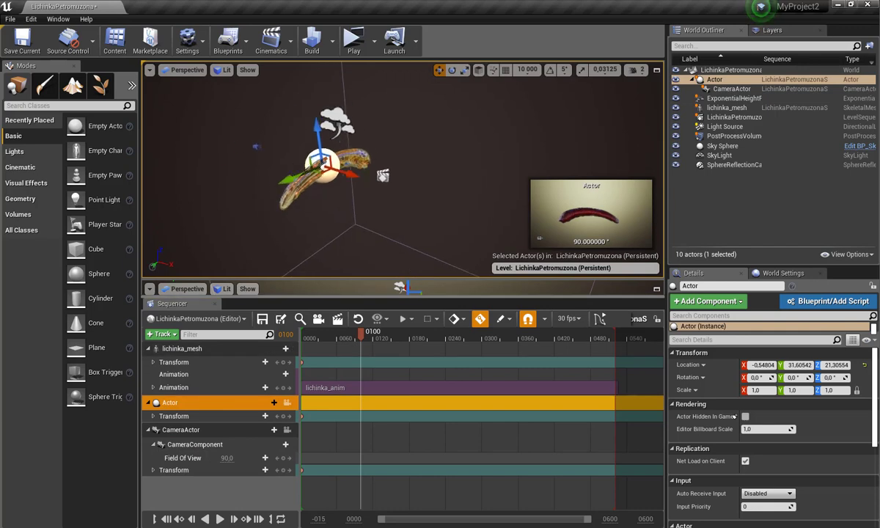
pyautogui.press('e')
pyautogui.moveTo(293, 192); pyautogui.dragTo(367, 187)
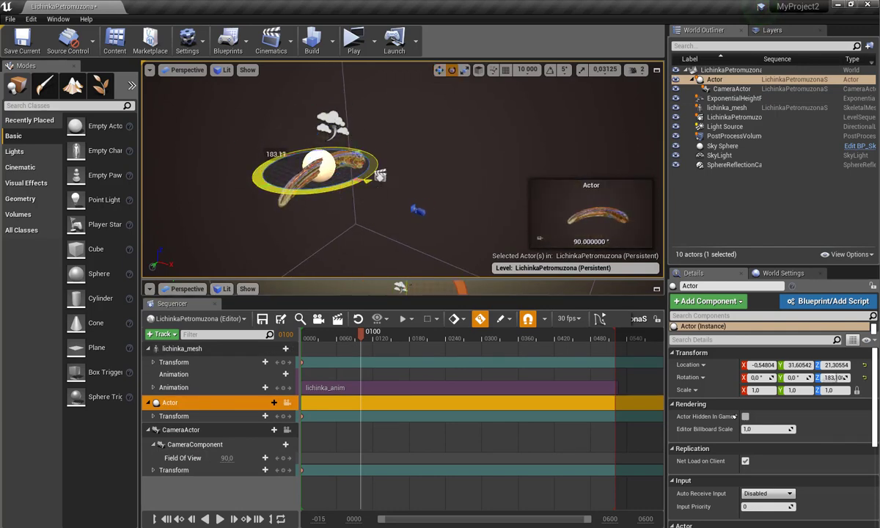
pyautogui.click(415, 210)
pyautogui.press('w')
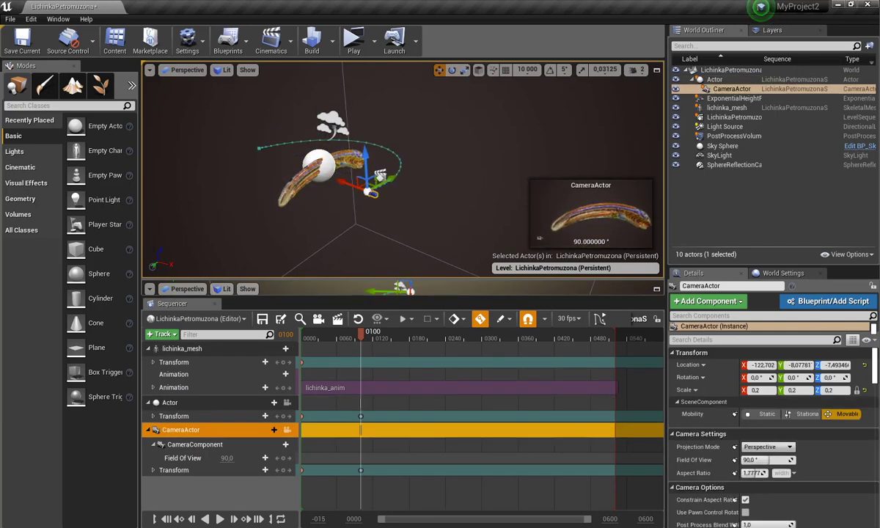
pyautogui.press('f')
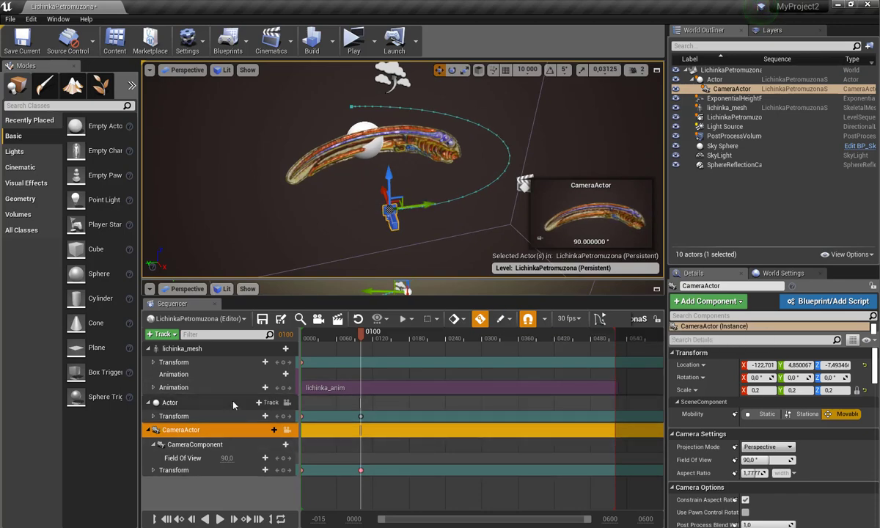
# - Play back the sequence and inspect the camera's orbit path around the larva
pyautogui.click(463, 402)
pyautogui.press('space')
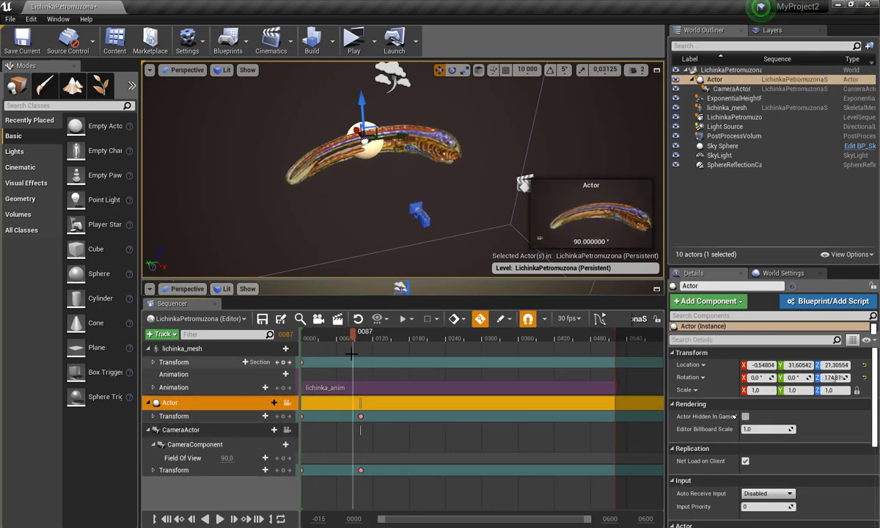
pyautogui.press('Up')
pyautogui.keyDown('alt'); pyautogui.moveTo(294, 166); pyautogui.dragTo(345, 168); pyautogui.keyUp('alt')
pyautogui.click(297, 155)
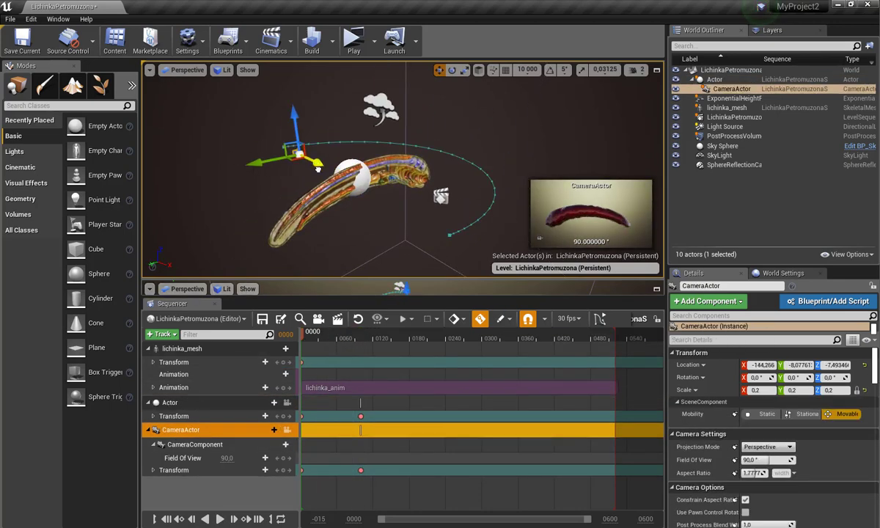
# - Turn the camera toward the larva at frame 0055 and preview the move
pyautogui.moveTo(308, 336); pyautogui.dragTo(334, 336)
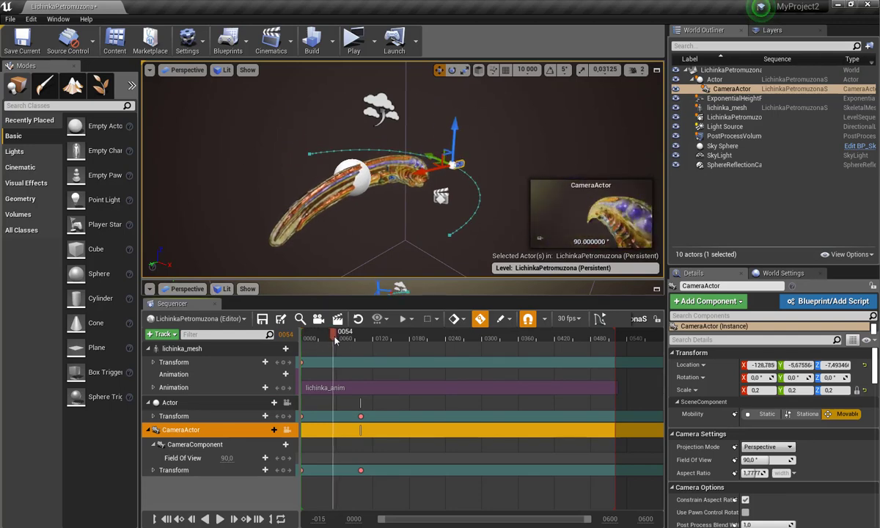
pyautogui.press('f')
pyautogui.keyDown('alt'); pyautogui.moveTo(316, 154); pyautogui.dragTo(292, 149); pyautogui.keyUp('alt')
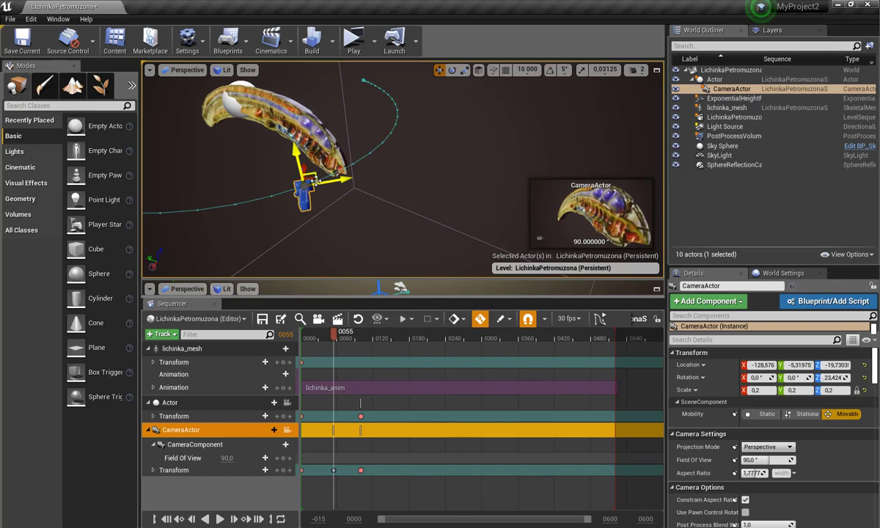
pyautogui.press('space')
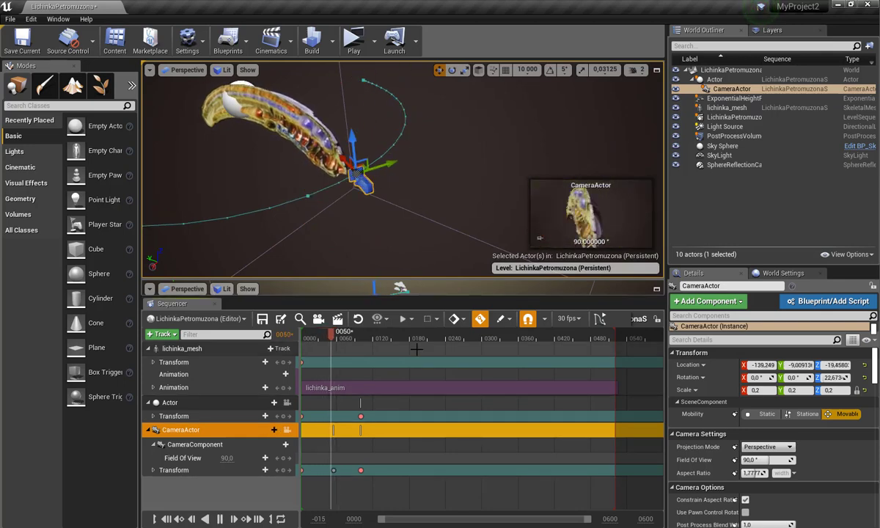
pyautogui.press('space')
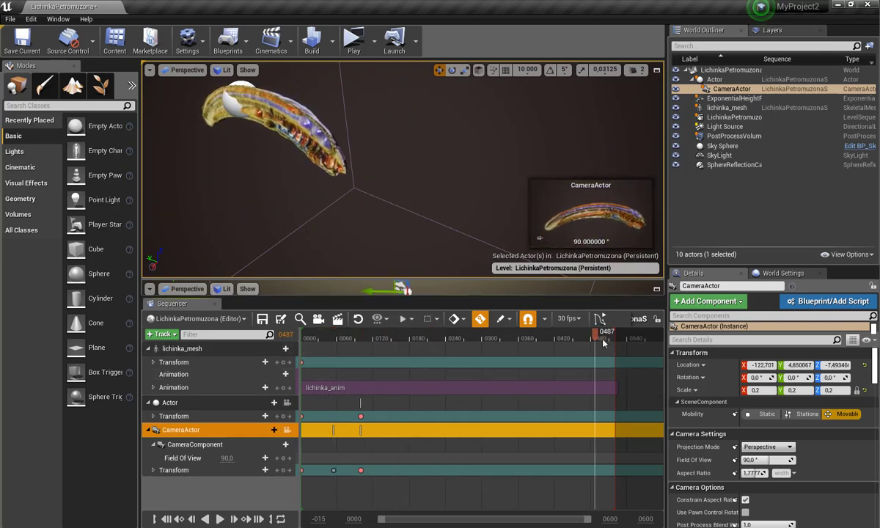
# - Tilt the camera at final frame 0510 and show its animation curves
pyautogui.moveTo(603, 343); pyautogui.dragTo(611, 344)
pyautogui.keyDown('alt'); pyautogui.moveTo(308, 169); pyautogui.dragTo(259, 123); pyautogui.keyUp('alt')
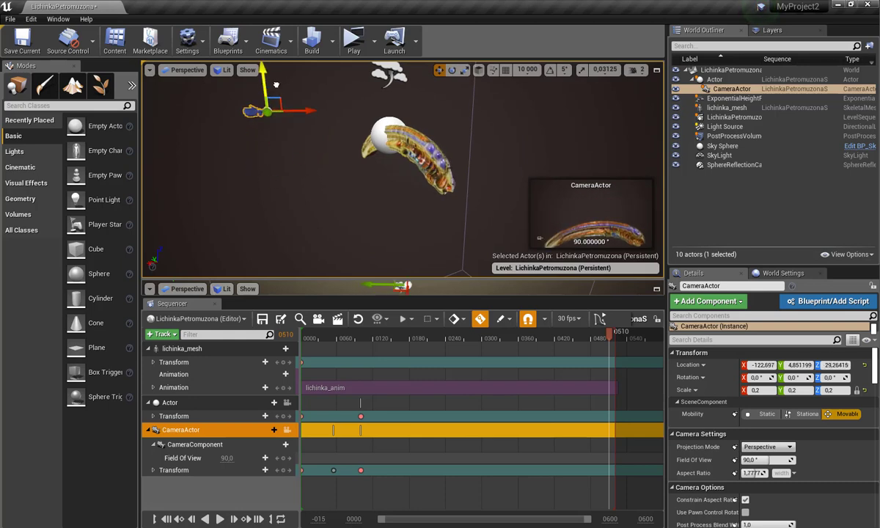
pyautogui.press('e')
pyautogui.moveTo(286, 80); pyautogui.dragTo(307, 82)
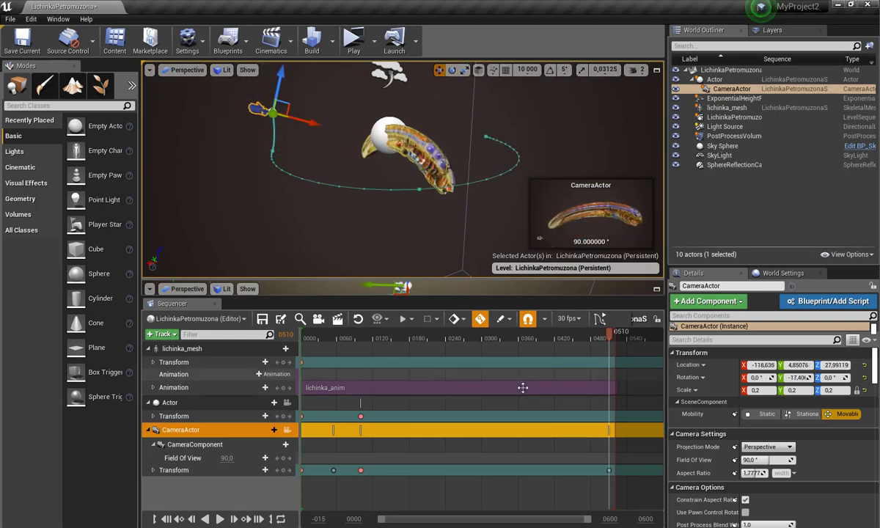
pyautogui.click(600, 319)
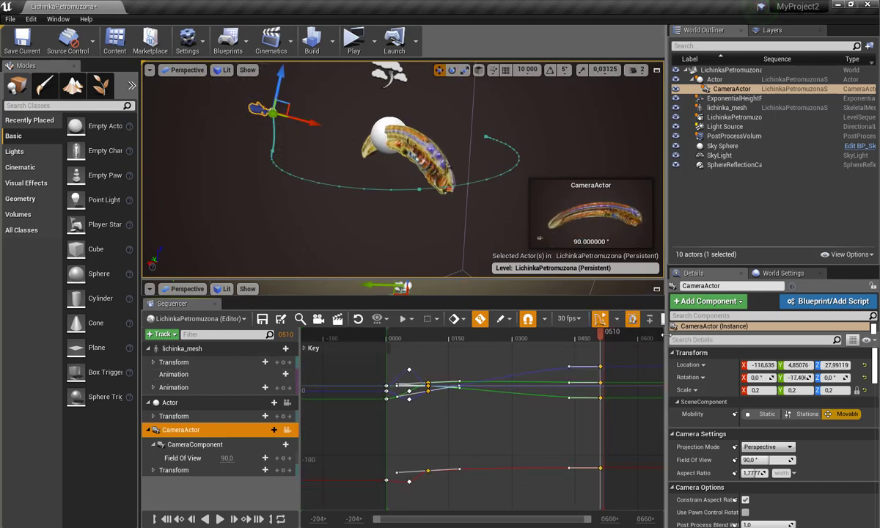
# - Float the Sequencer as a wide window at the screen top, back in track view
pyautogui.moveTo(665, 335)
pyautogui.mouseDown()
pyautogui.moveTo(865, 336)
pyautogui.moveTo(737, 353)
pyautogui.mouseUp()
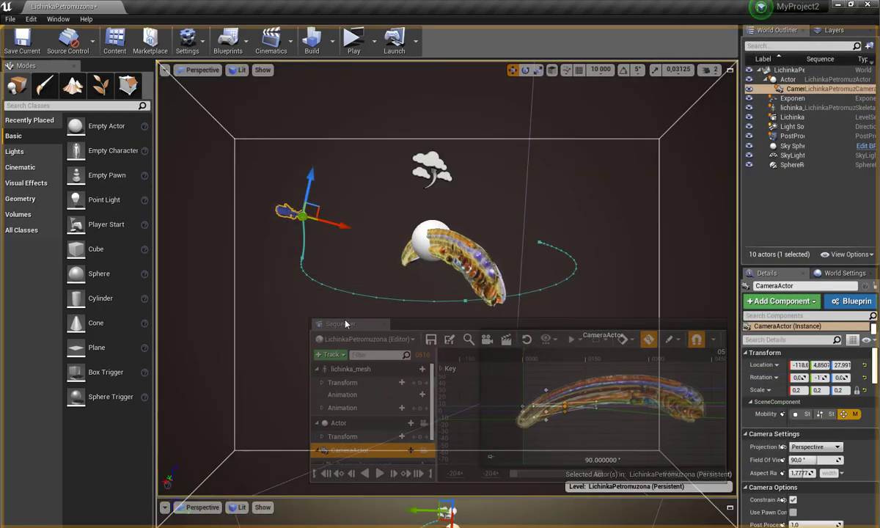
pyautogui.moveTo(210, 300); pyautogui.dragTo(85, 290)
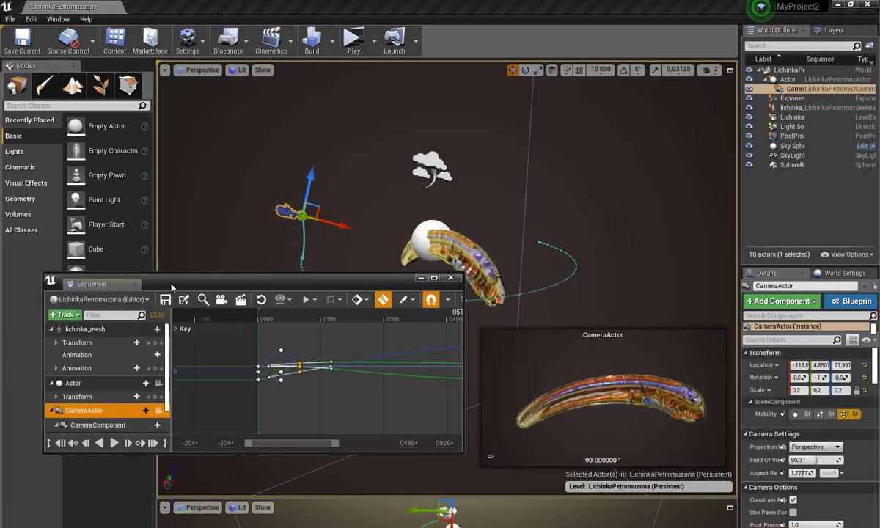
pyautogui.moveTo(444, 341); pyautogui.dragTo(785, 342)
pyautogui.click(489, 305)
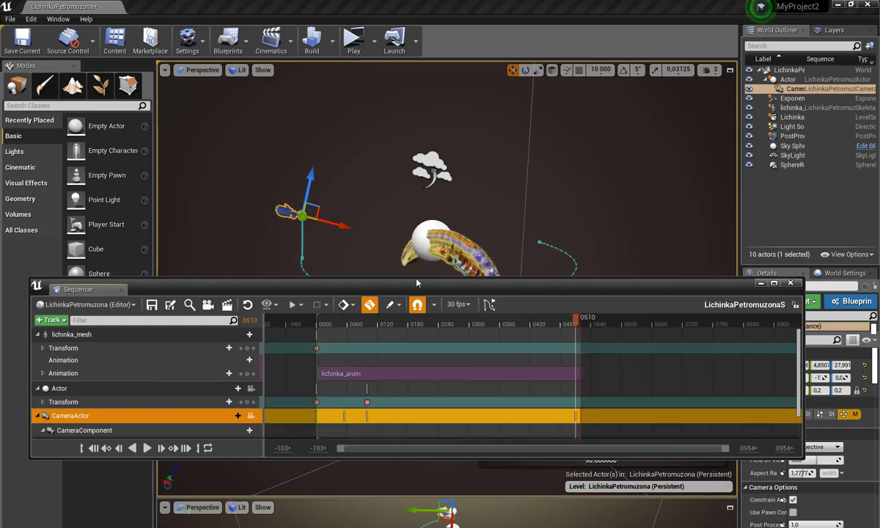
pyautogui.moveTo(514, 289)
pyautogui.mouseDown()
pyautogui.moveTo(514, 319)
pyautogui.moveTo(504, 14)
pyautogui.mouseUp()
pyautogui.moveTo(400, 411); pyautogui.dragTo(391, 489)
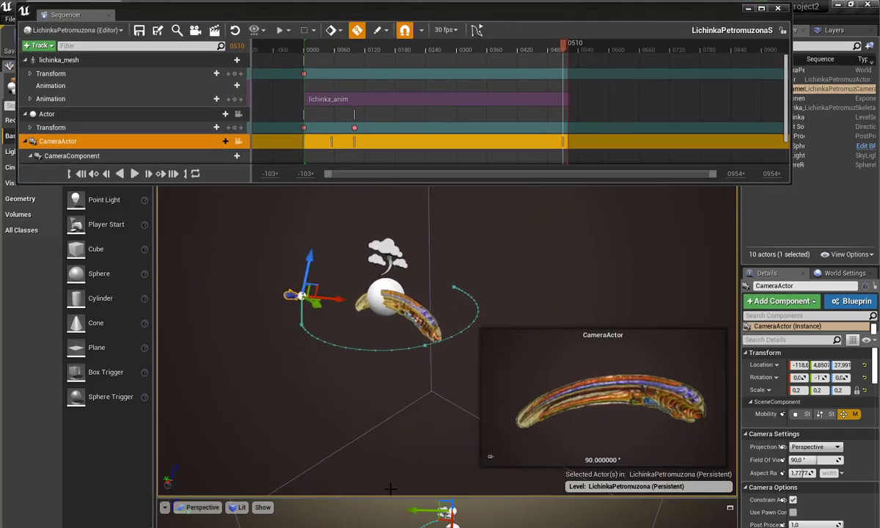
# - Rotate the camera near frame 0029 to add a new Transform key
pyautogui.moveTo(565, 50); pyautogui.dragTo(317, 49)
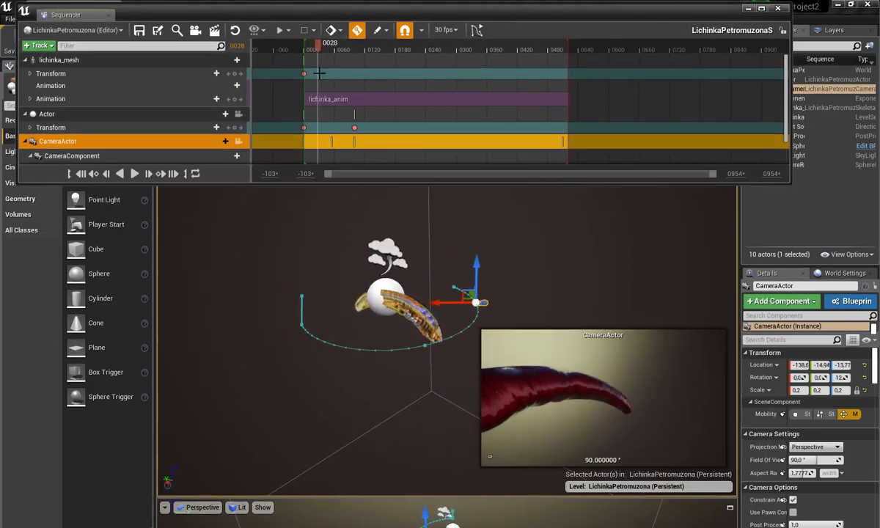
pyautogui.press('e')
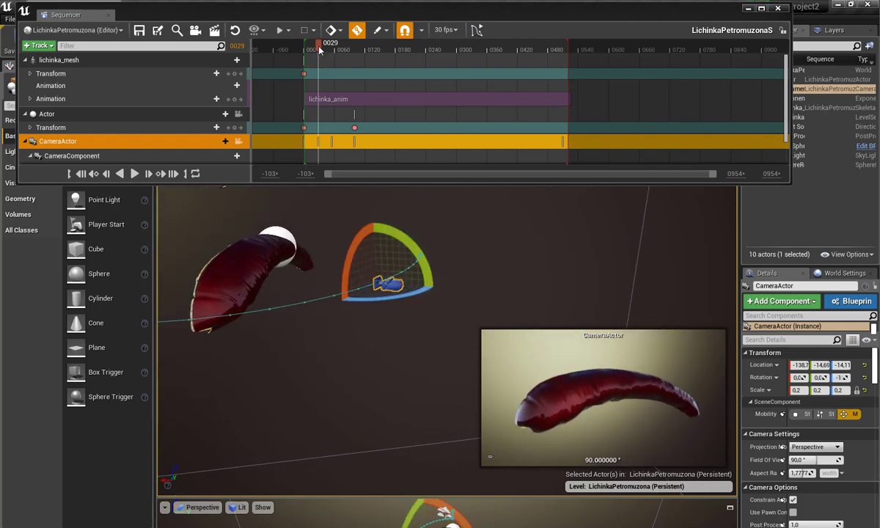
pyautogui.moveTo(317, 50); pyautogui.dragTo(565, 48)
pyautogui.scroll(-1, 493, 146)
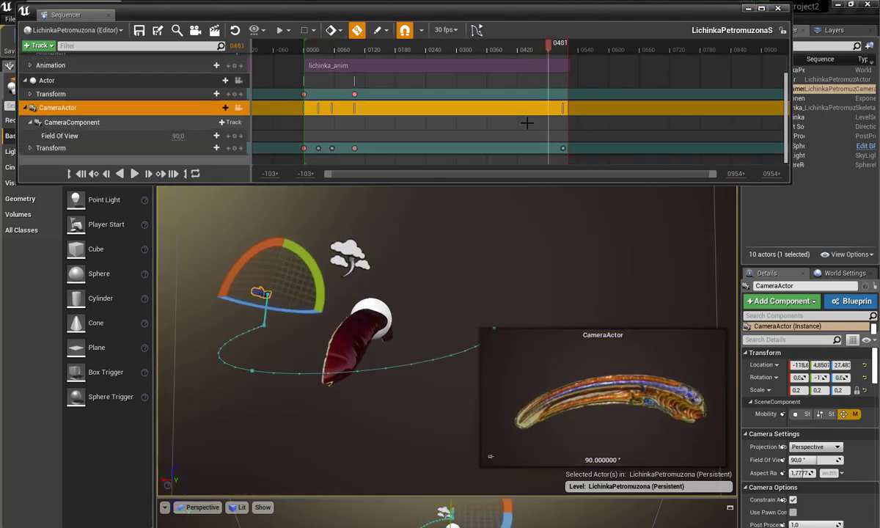
# - Rotate and reposition the camera at the final frame, then scrub back to frame 0077
pyautogui.moveTo(293, 276); pyautogui.dragTo(293, 246)
pyautogui.press('w')
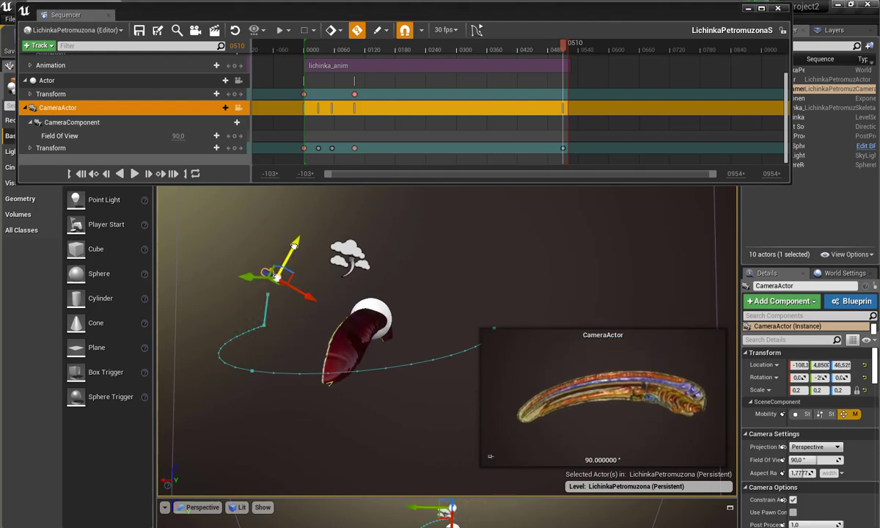
pyautogui.moveTo(300, 287); pyautogui.dragTo(314, 301)
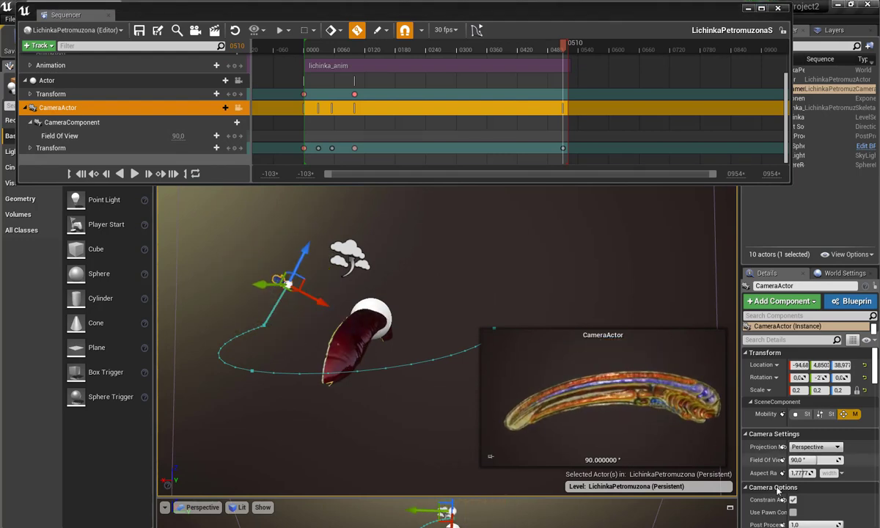
pyautogui.moveTo(565, 48); pyautogui.dragTo(343, 48)
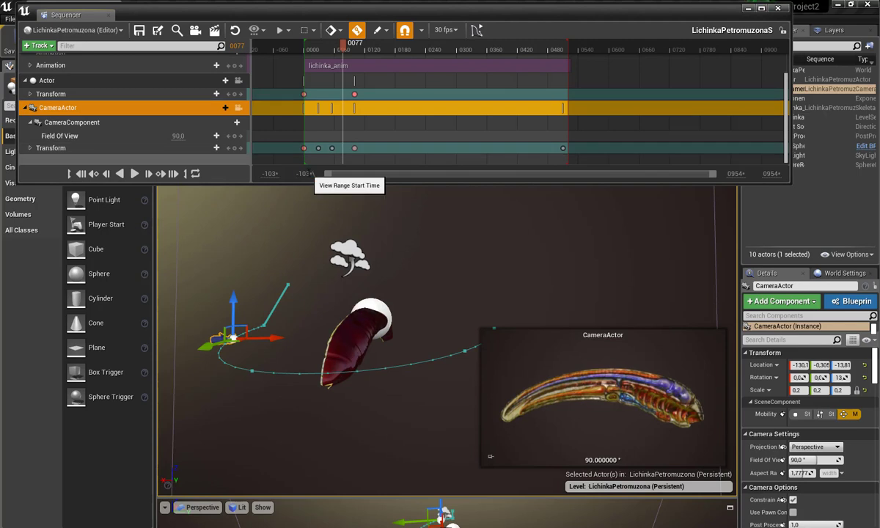
# - Set the Sequencer view range to start at frame 0
pyautogui.write('0')
pyautogui.press('Return')
pyautogui.click(258, 48)
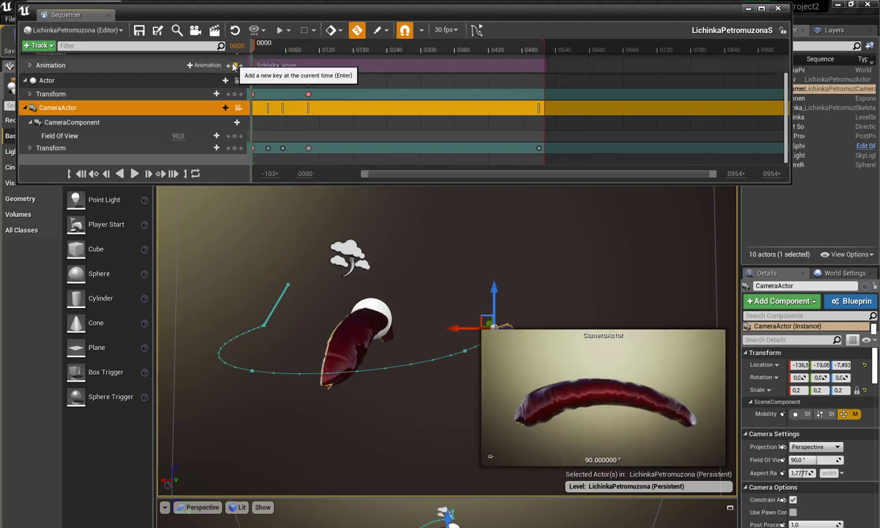
# - Key the camera field of view at 110 near frame 0042, then 90, then 40 at frame 0510
pyautogui.click(276, 46)
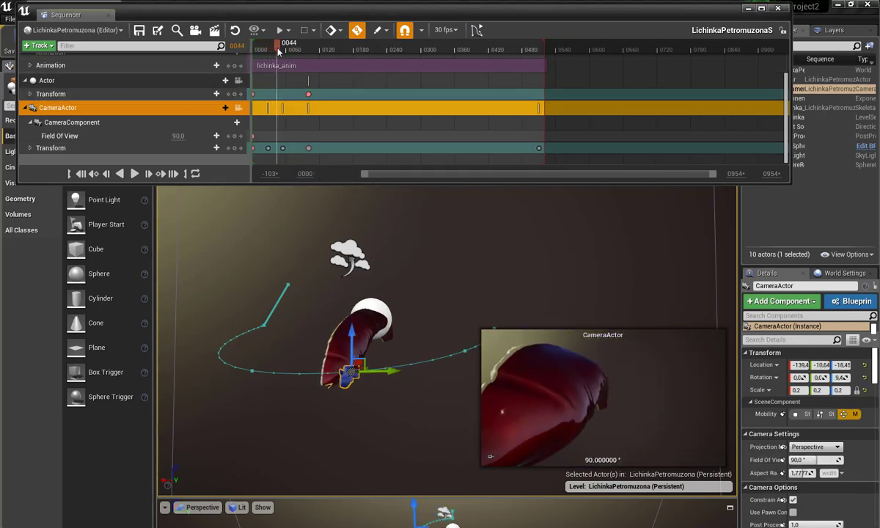
pyautogui.moveTo(816, 460); pyautogui.dragTo(836, 459)
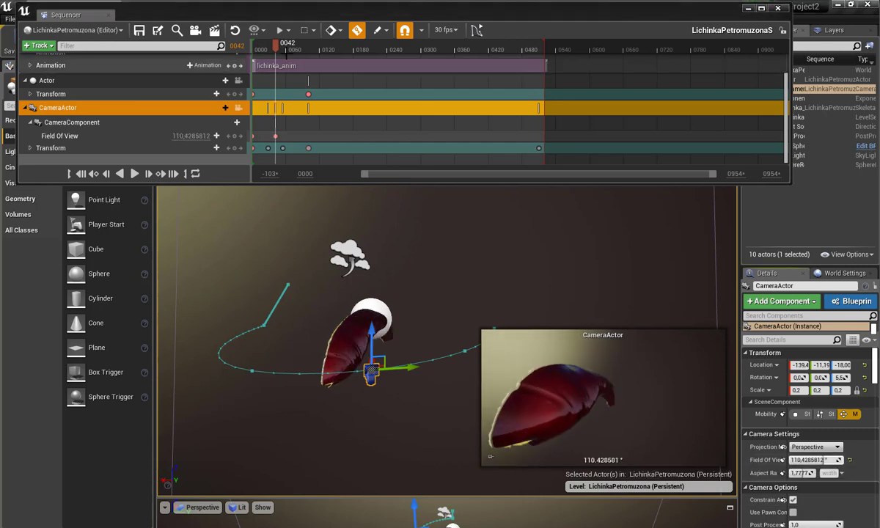
pyautogui.click(291, 47)
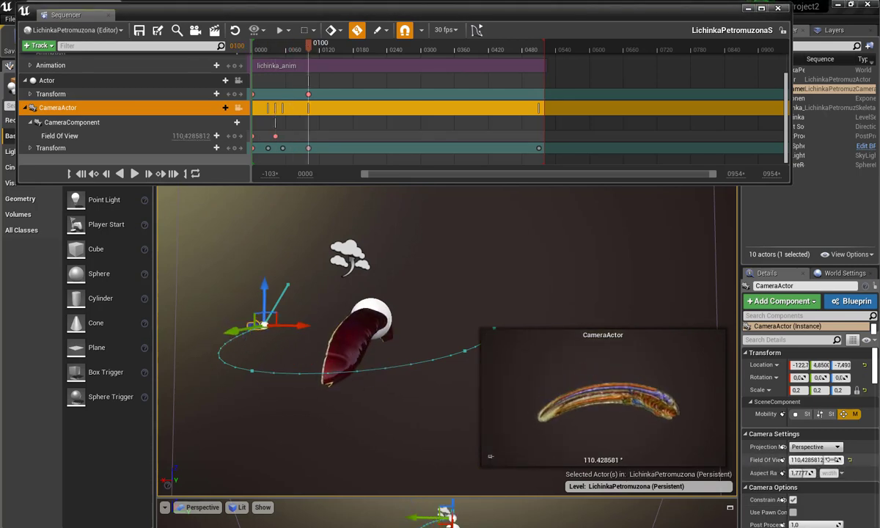
pyautogui.moveTo(829, 460); pyautogui.dragTo(817, 460)
pyautogui.click(539, 46)
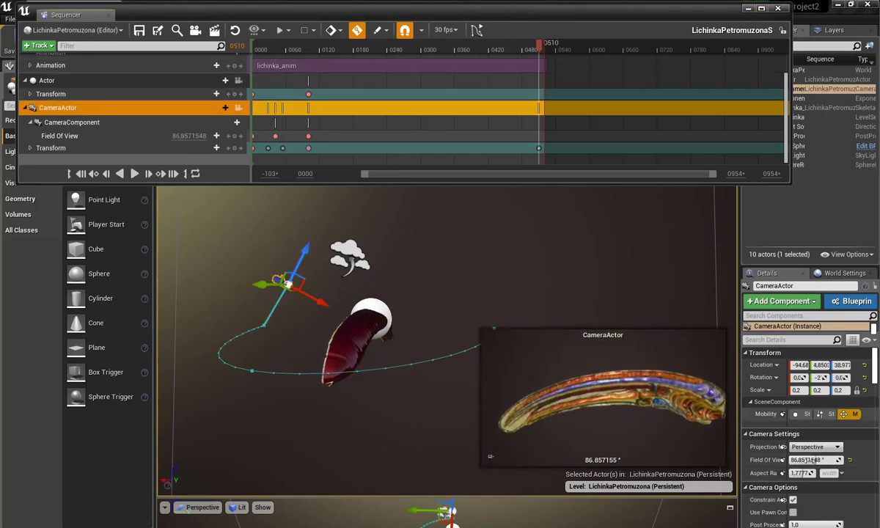
pyautogui.click(816, 459)
pyautogui.write('40')
pyautogui.press('Return')
# - Pull the camera's end position further out and add mid-path transform keys near frames 235 and 453
pyautogui.moveTo(302, 261)
pyautogui.mouseDown()
pyautogui.moveTo(221, 277)
pyautogui.moveTo(293, 313)
pyautogui.mouseUp()
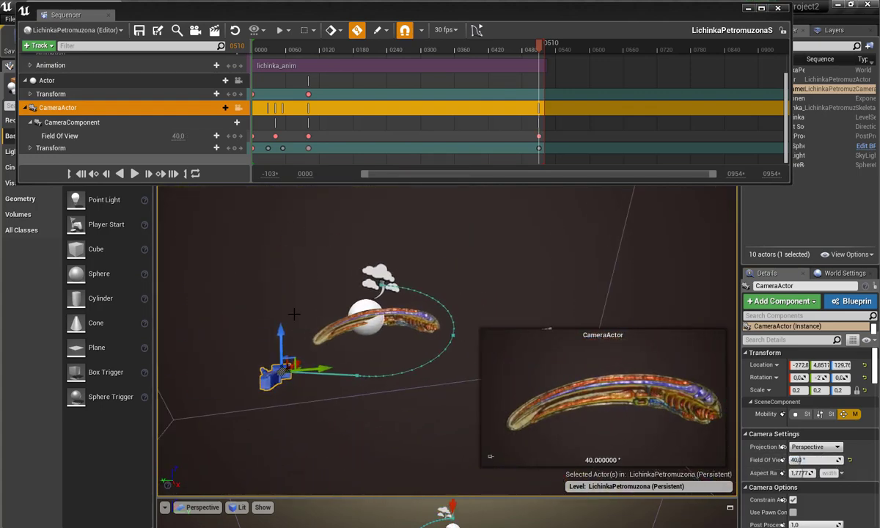
pyautogui.moveTo(399, 365)
pyautogui.mouseDown()
pyautogui.moveTo(320, 361)
pyautogui.moveTo(330, 323)
pyautogui.moveTo(374, 320)
pyautogui.mouseUp()
pyautogui.press('e')
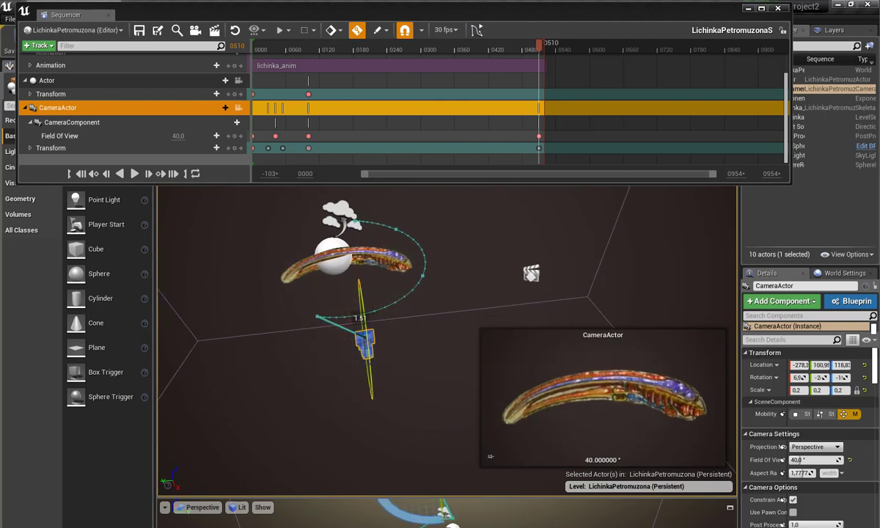
pyautogui.moveTo(541, 46)
pyautogui.mouseDown()
pyautogui.moveTo(377, 78)
pyautogui.moveTo(390, 74)
pyautogui.mouseUp()
pyautogui.keyDown('alt'); pyautogui.moveTo(316, 308); pyautogui.dragTo(334, 301); pyautogui.keyUp('alt')
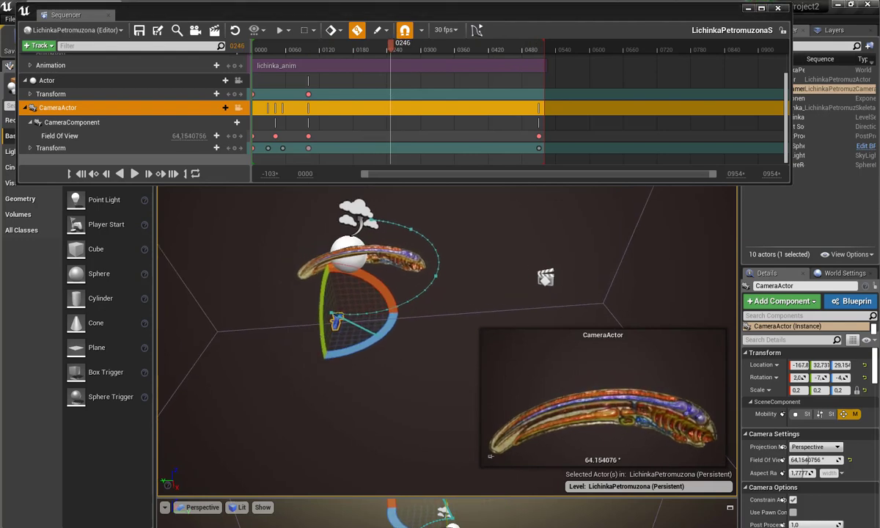
pyautogui.press('w')
pyautogui.moveTo(390, 122); pyautogui.dragTo(307, 80)
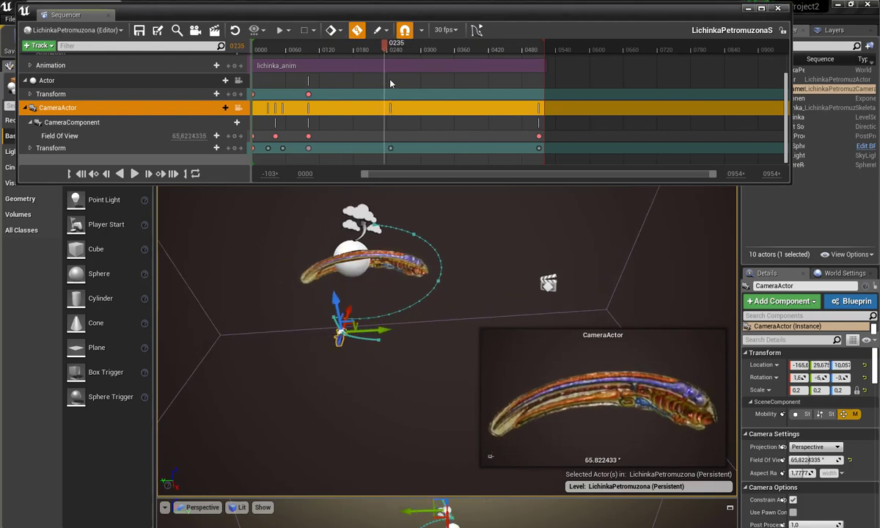
pyautogui.moveTo(493, 45); pyautogui.dragTo(539, 47)
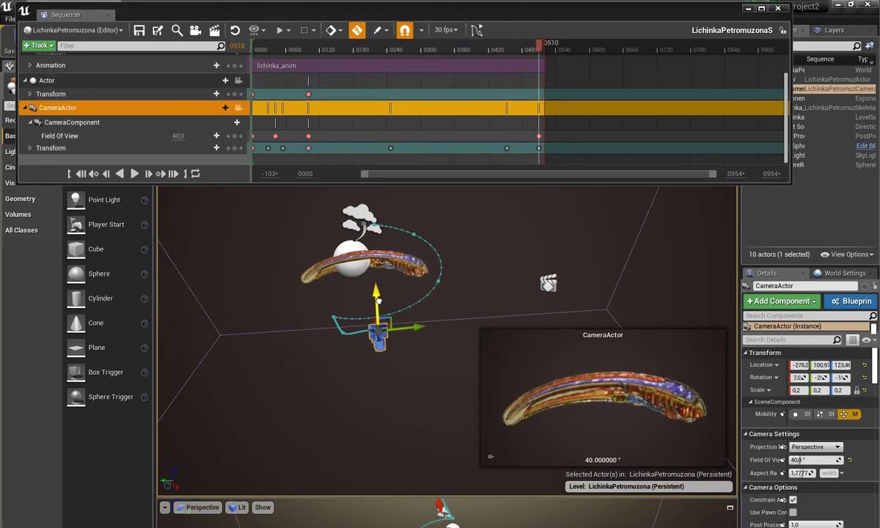
# - Preview the camera move, then capture the sequence as a 1280x720 AVI movie
pyautogui.press('space')
pyautogui.click(217, 33)
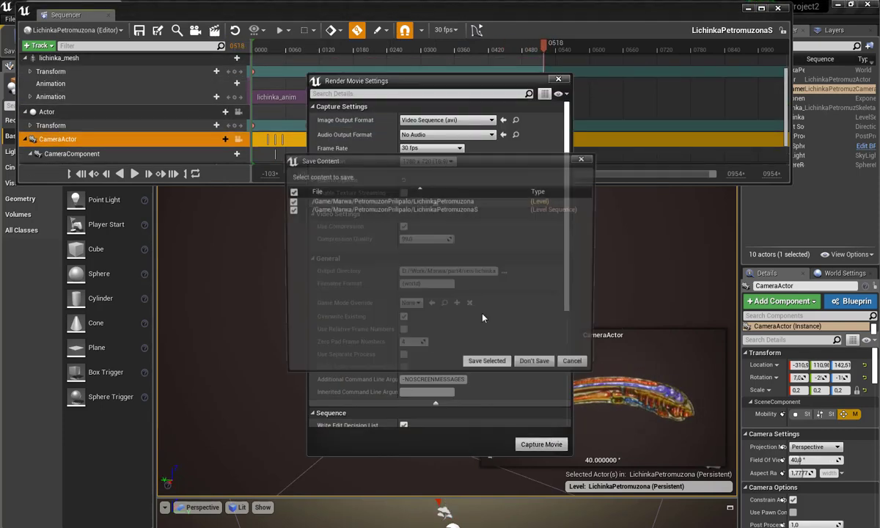
pyautogui.click(544, 495)
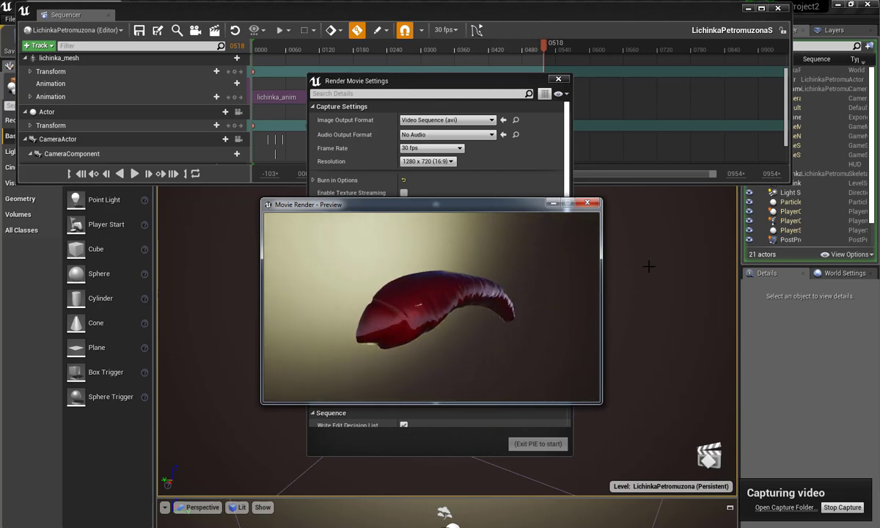